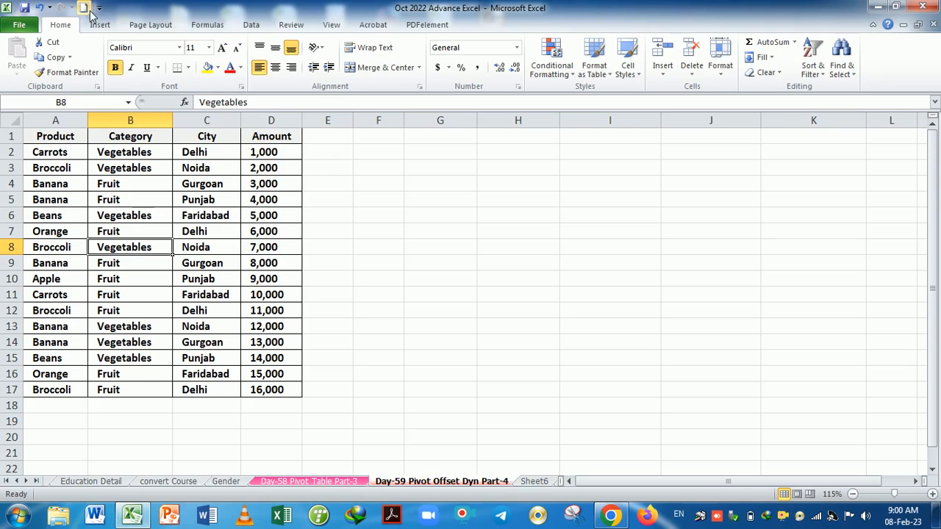
Step: Insert a PivotTable from the data range A1:D17, placed on the existing worksheet at cell G6
{"action": "left_click", "coordinate": [100, 25]}
{"action": "left_click", "coordinate": [19, 76]}
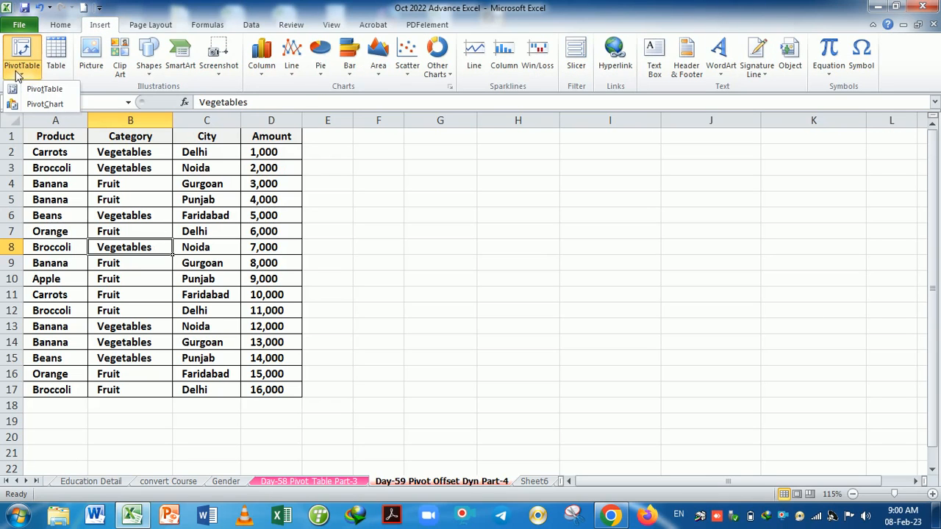
{"action": "left_click", "coordinate": [31, 89]}
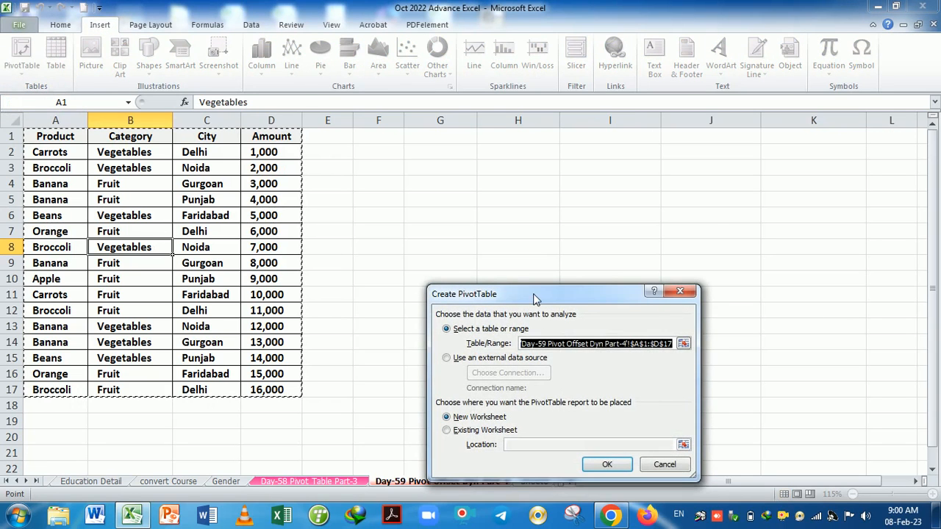
{"action": "left_click_drag", "start_coordinate": [533, 299], "coordinate": [548, 162]}
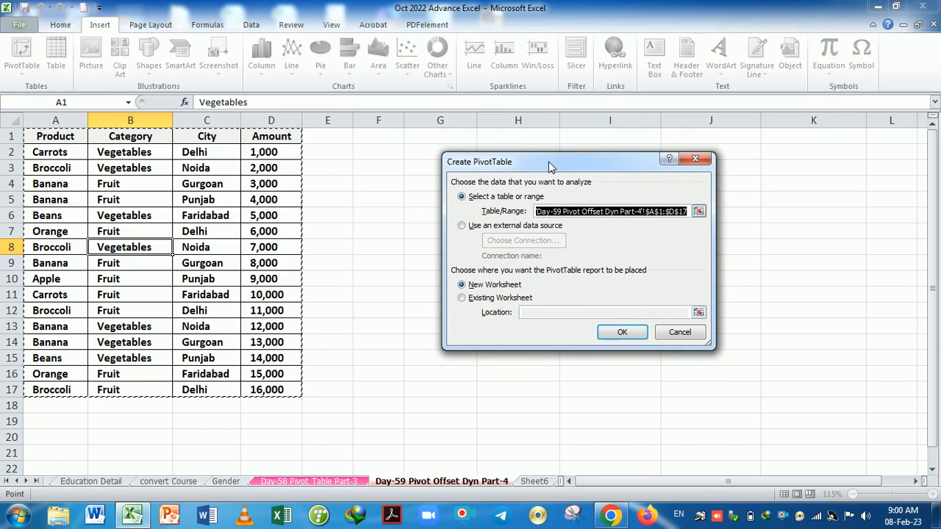
{"action": "left_click", "coordinate": [463, 299]}
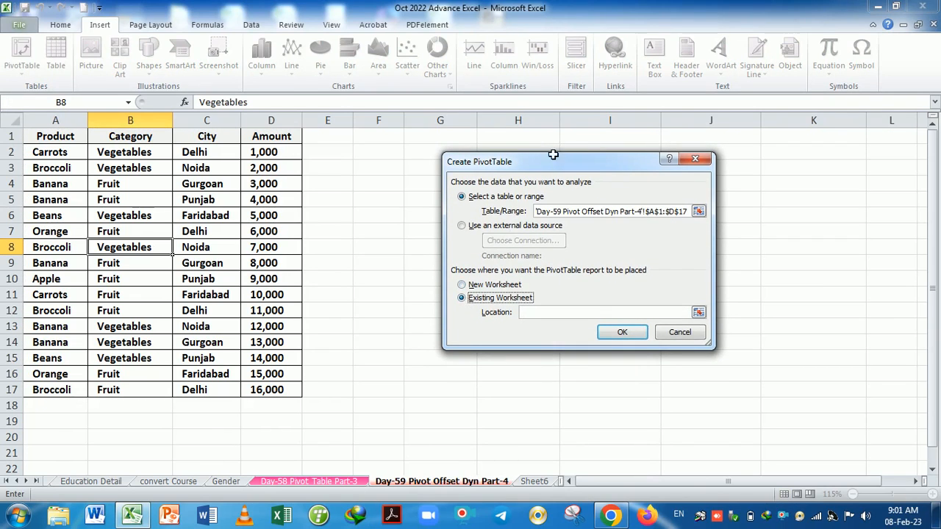
{"action": "left_click_drag", "start_coordinate": [553, 166], "coordinate": [185, 188]}
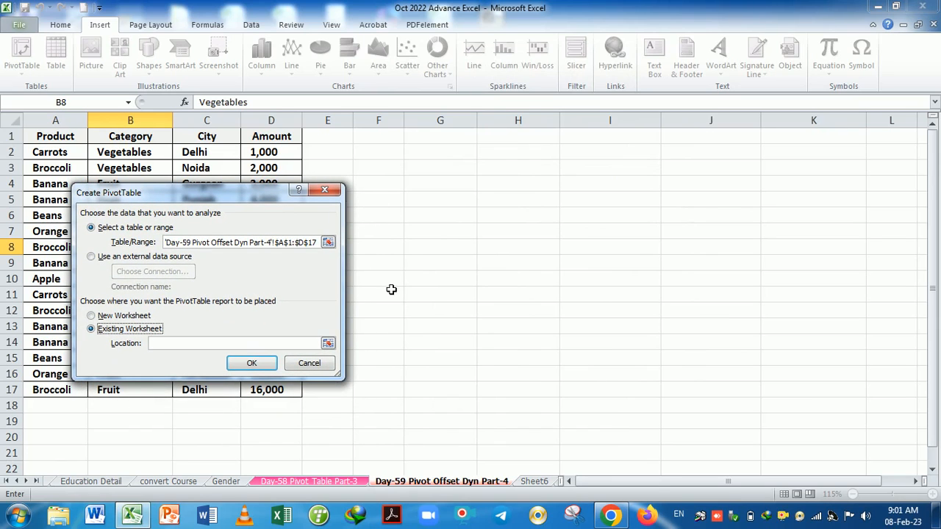
{"action": "left_click", "coordinate": [197, 344]}
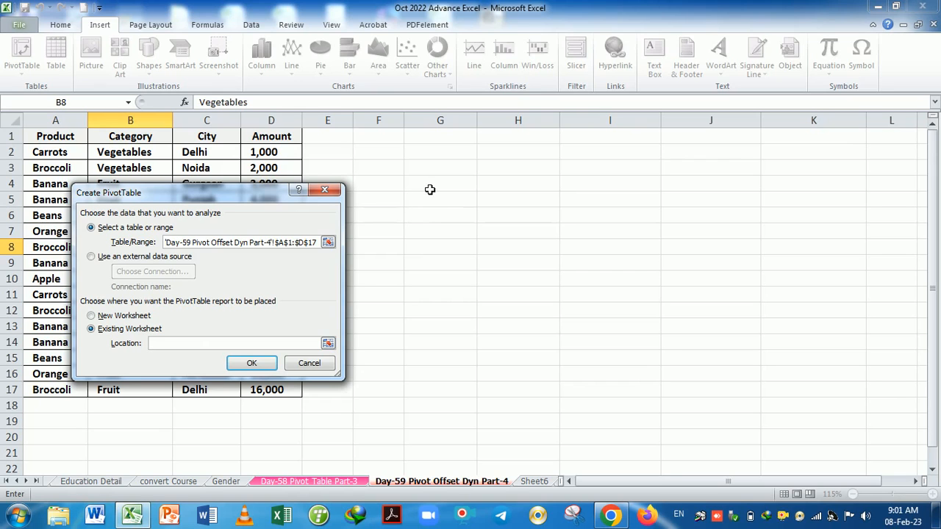
{"action": "left_click", "coordinate": [430, 219]}
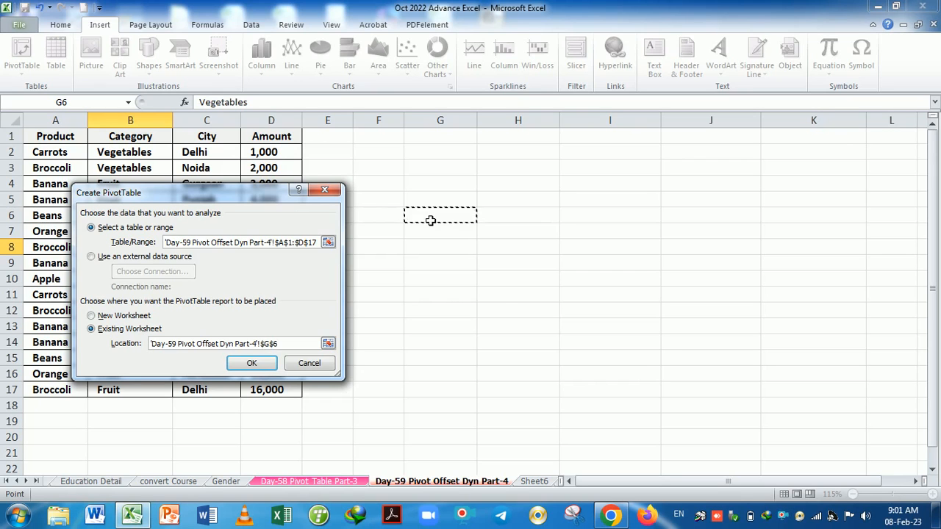
{"action": "left_click", "coordinate": [252, 362]}
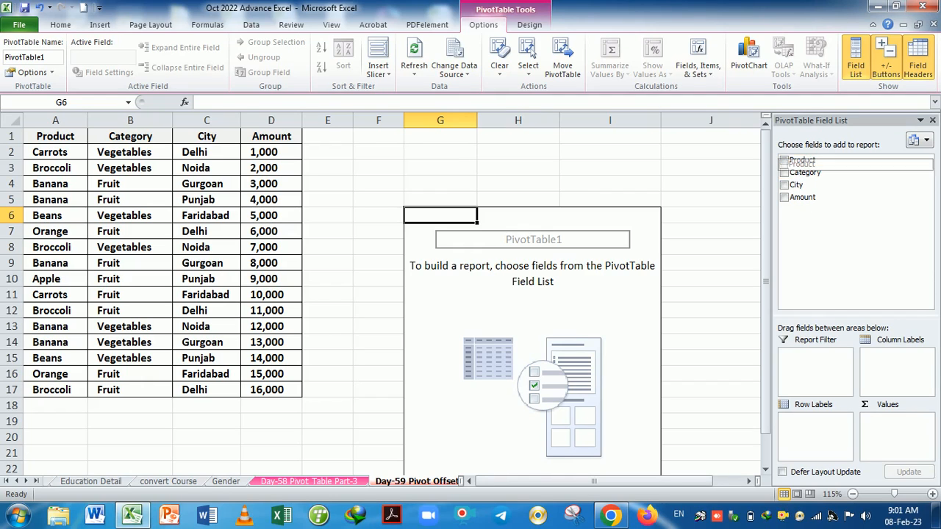
Step: Build the PivotTable with Product as row labels and the sum of Amount as values
{"action": "left_click_drag", "start_coordinate": [801, 160], "coordinate": [814, 435]}
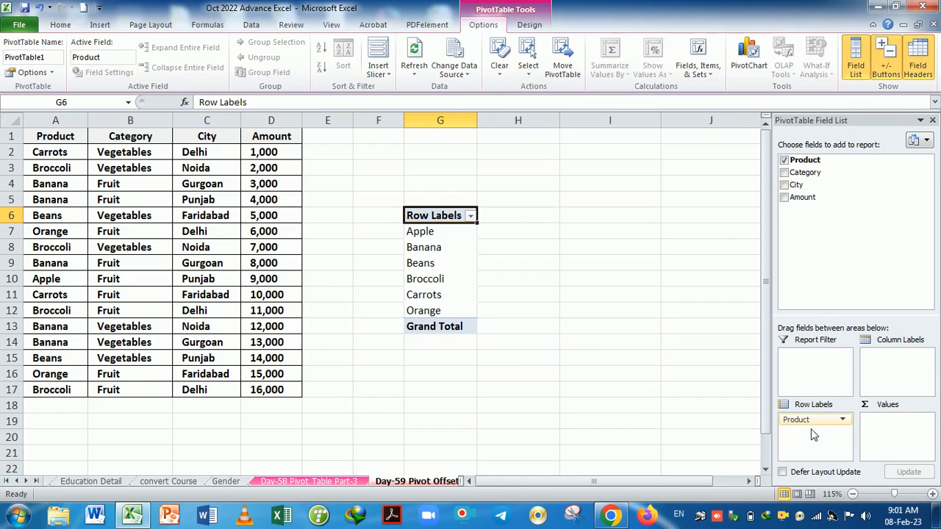
{"action": "left_click_drag", "start_coordinate": [803, 197], "coordinate": [910, 424]}
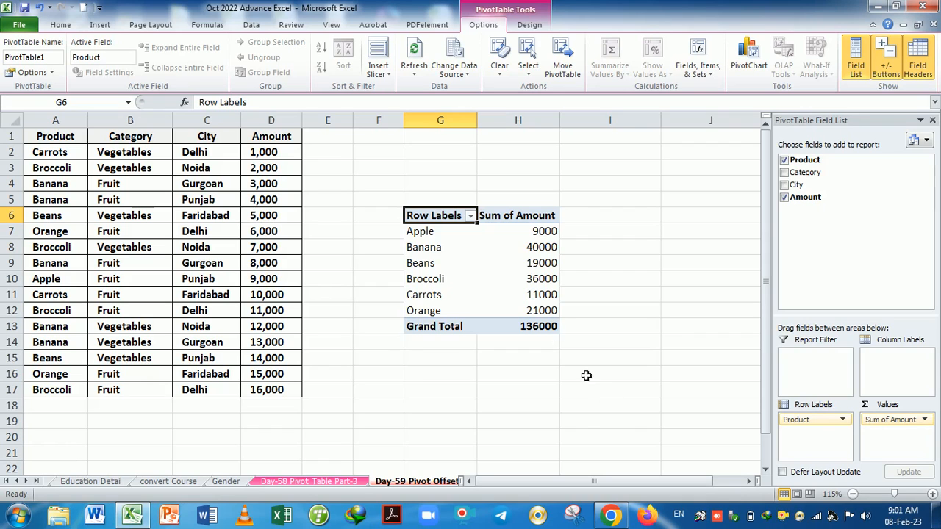
{"action": "mouse_move", "coordinate": [497, 289]}
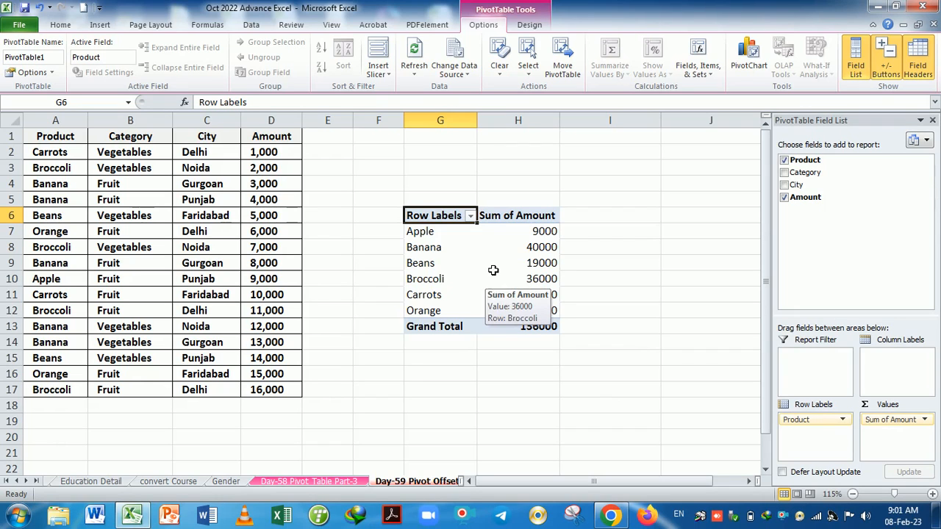
{"action": "left_click", "coordinate": [492, 269]}
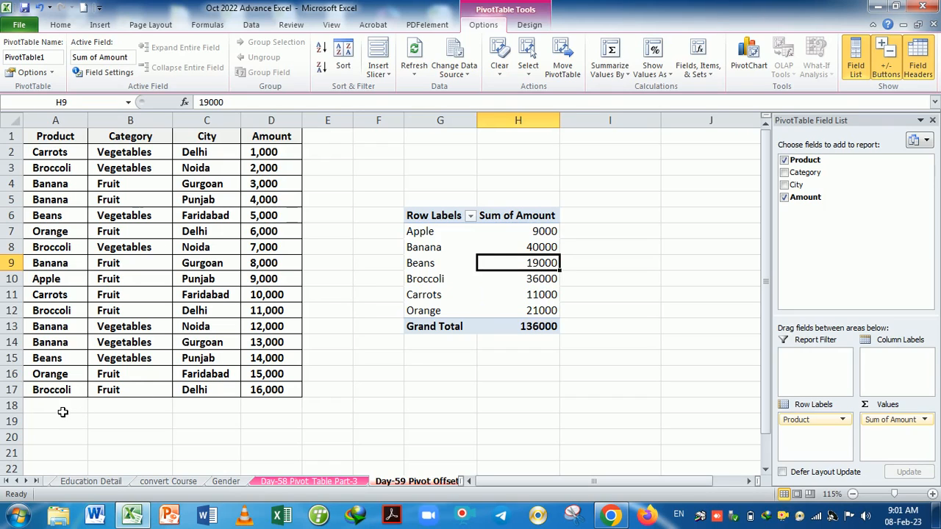
Step: Apply all borders to the empty cells A18:D20 below the data table
{"action": "left_click_drag", "start_coordinate": [63, 412], "coordinate": [249, 438]}
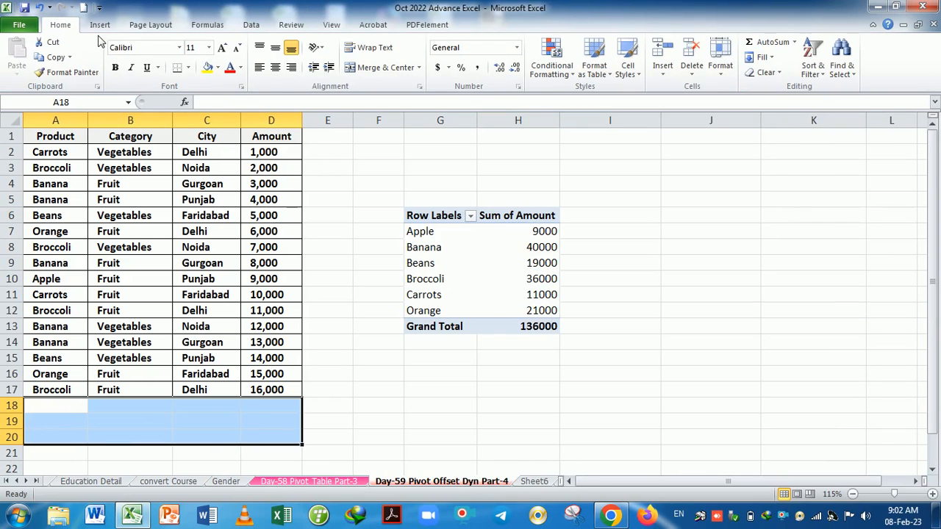
{"action": "left_click", "coordinate": [188, 67]}
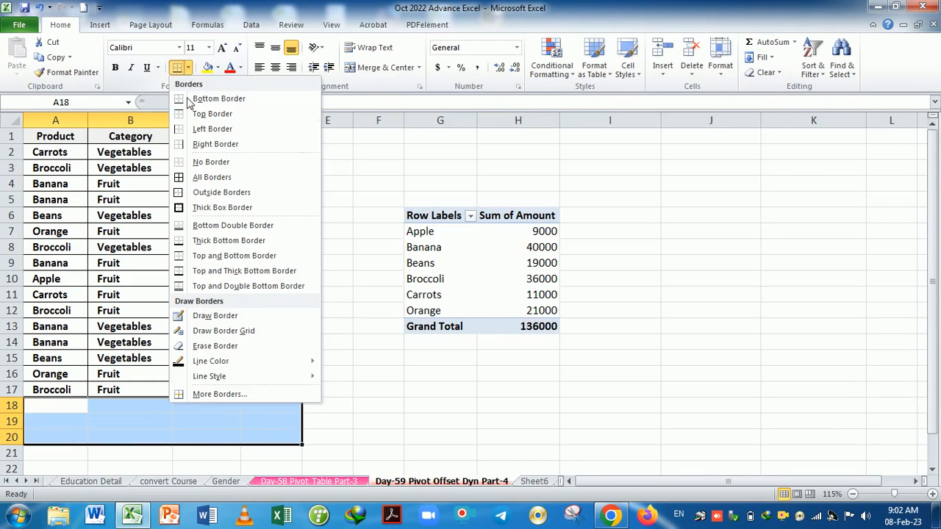
{"action": "left_click", "coordinate": [211, 177]}
{"action": "left_click", "coordinate": [125, 421]}
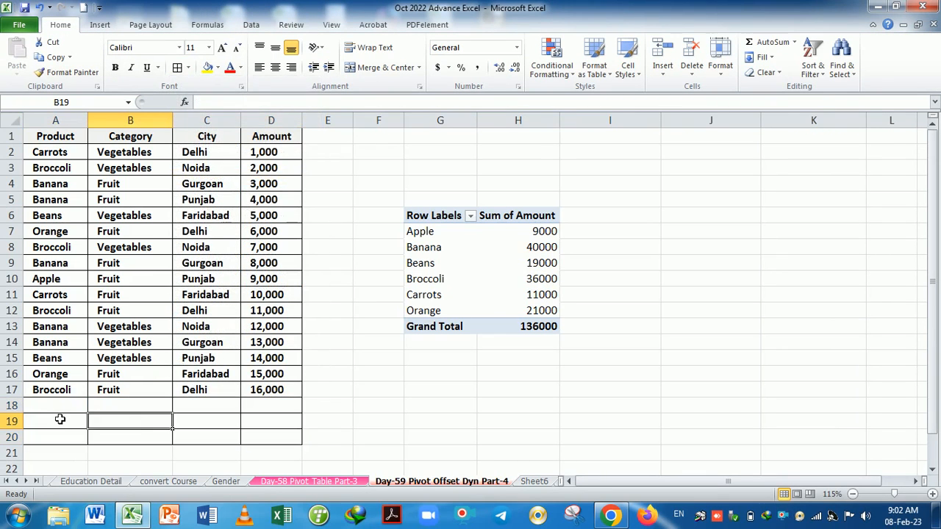
Step: Copy the Orange record from row 16 into row 18 and set its Amount to 20,000
{"action": "left_click", "coordinate": [61, 412]}
{"action": "left_click_drag", "start_coordinate": [68, 374], "coordinate": [267, 377]}
{"action": "key", "text": "ctrl+c"}
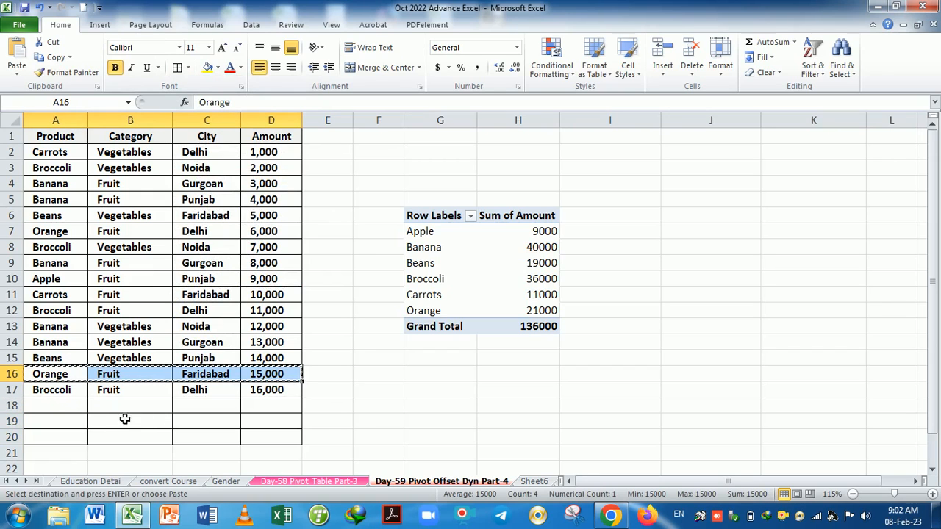
{"action": "left_click", "coordinate": [55, 414]}
{"action": "key", "text": "ctrl+v"}
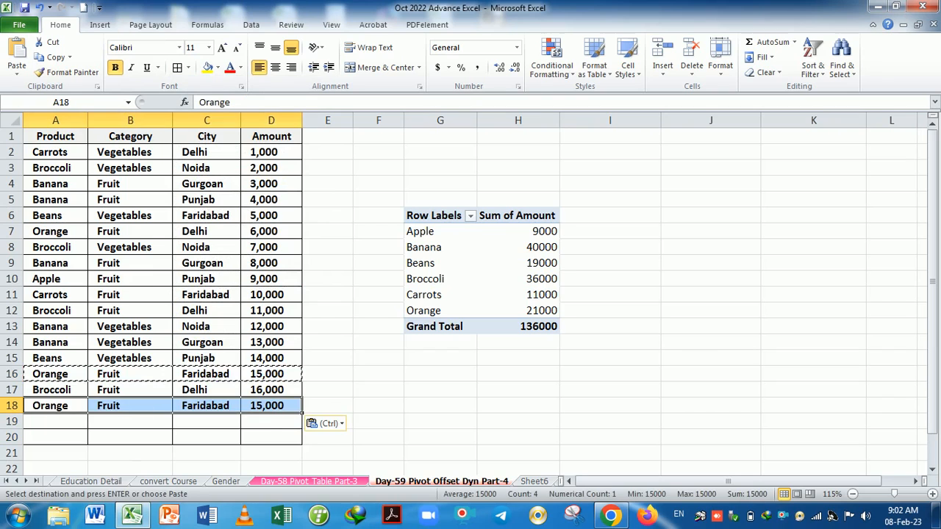
{"action": "left_click", "coordinate": [269, 405]}
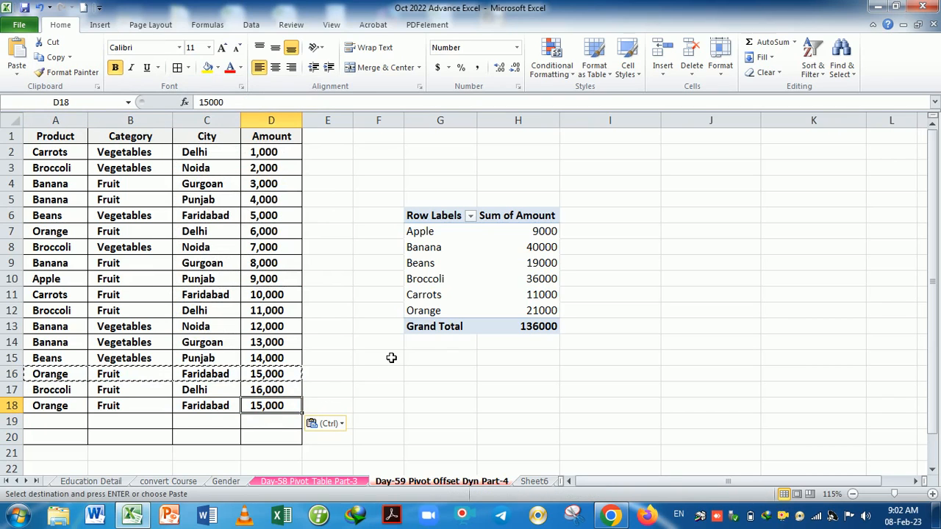
{"action": "type", "text": "2000"}
{"action": "key", "text": "Return"}
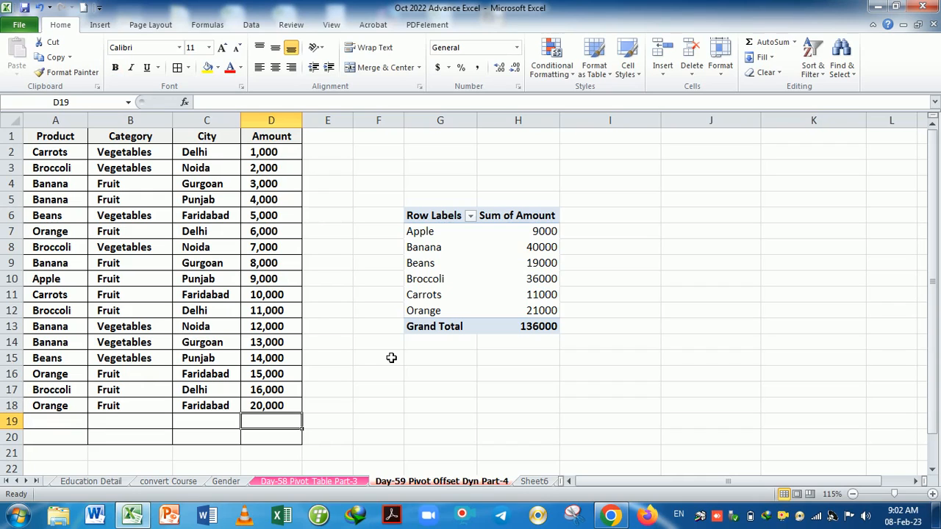
Step: Refresh the PivotTable
{"action": "left_click", "coordinate": [488, 263]}
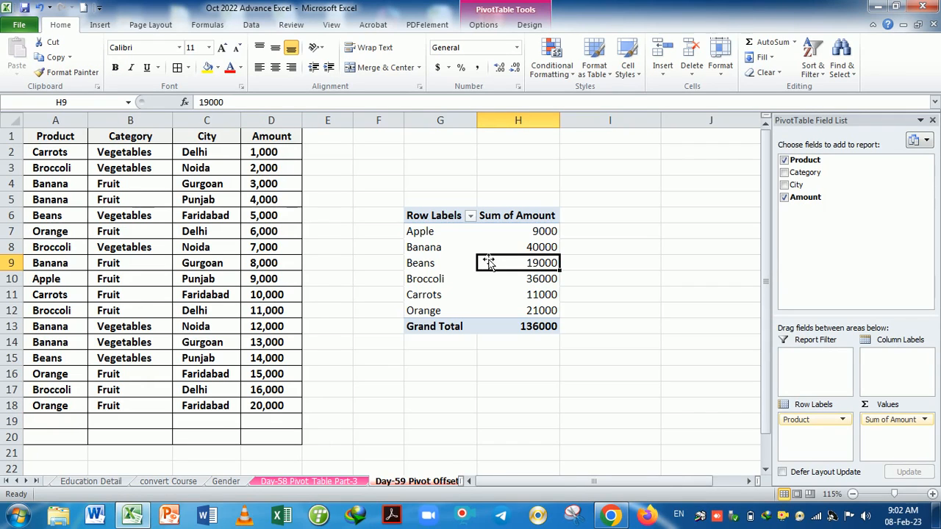
{"action": "right_click", "coordinate": [490, 250]}
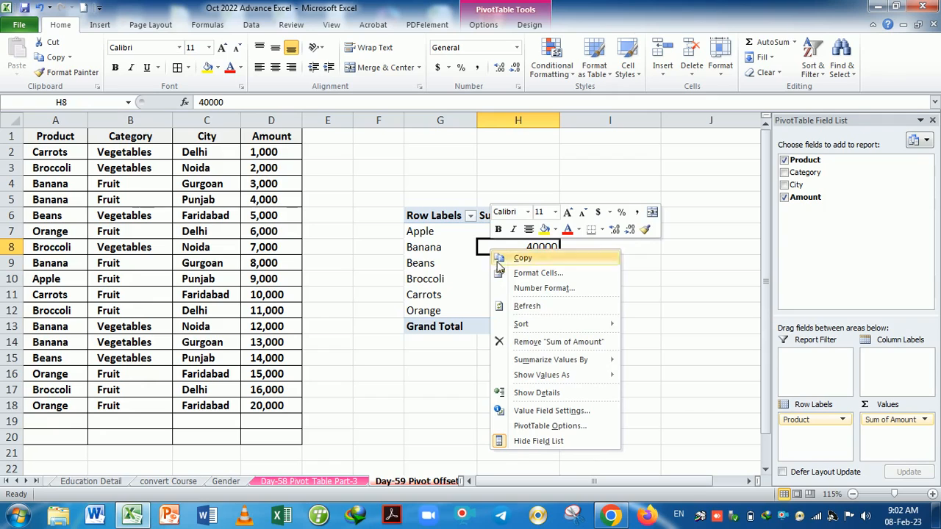
{"action": "left_click", "coordinate": [522, 306]}
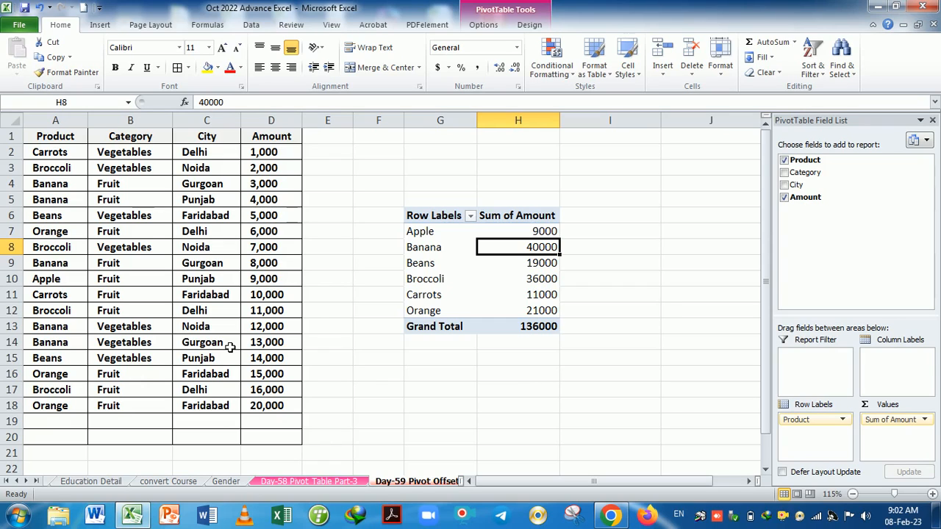
Step: Change the PivotTable's data source to the range A1:D18 so that it includes the added row
{"action": "left_click", "coordinate": [502, 264]}
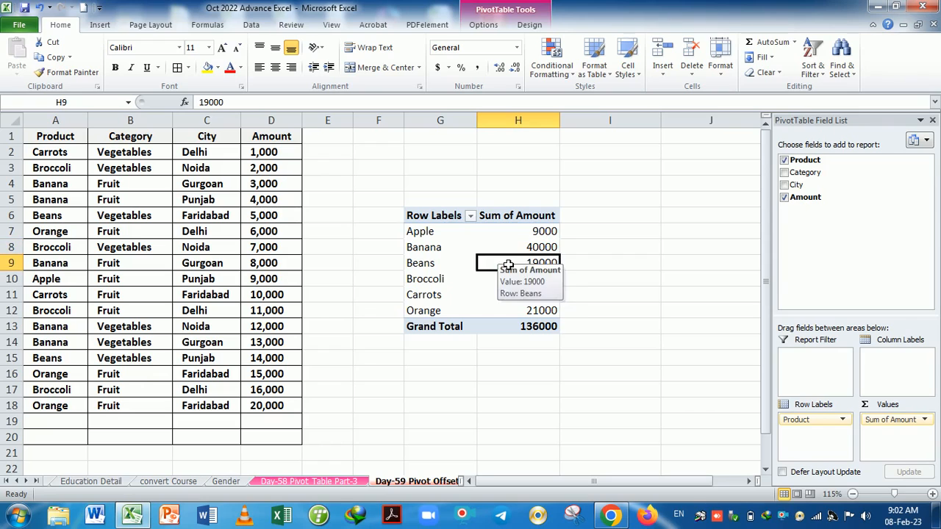
{"action": "left_click", "coordinate": [485, 27]}
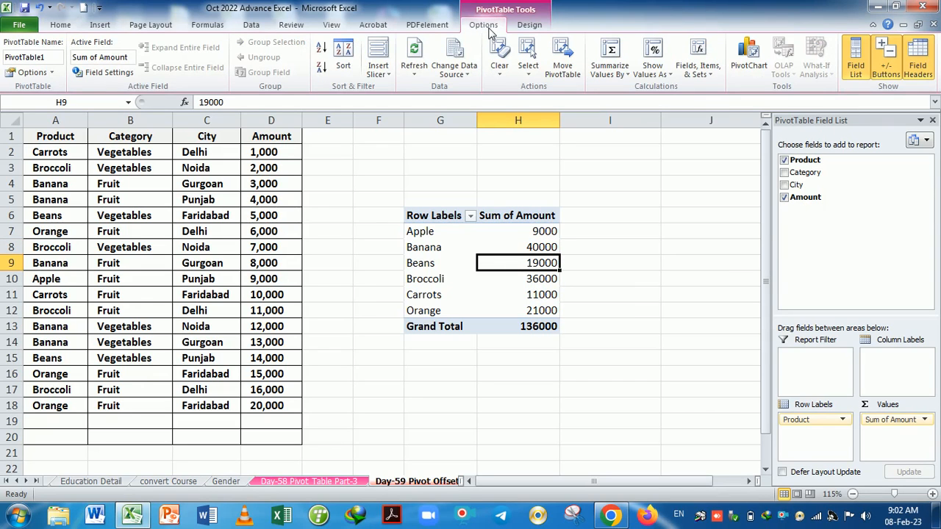
{"action": "left_click", "coordinate": [459, 74]}
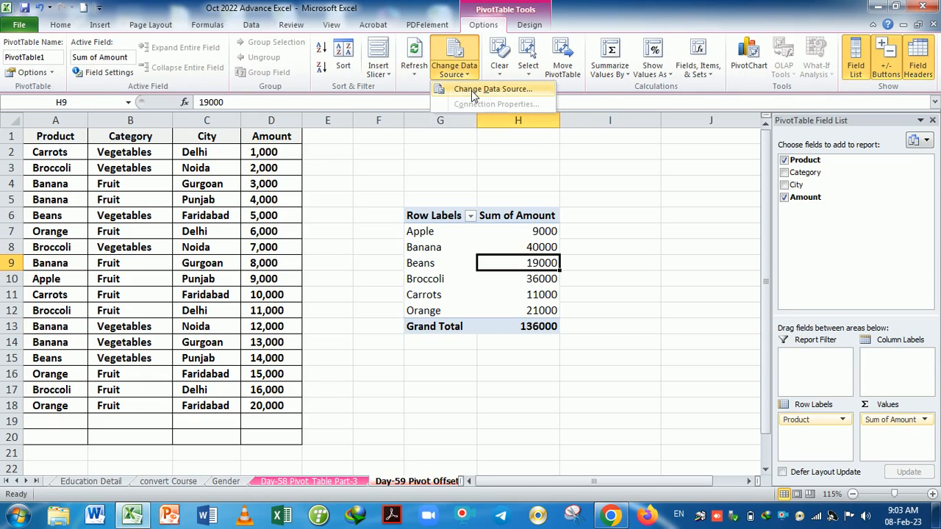
{"action": "left_click", "coordinate": [471, 91]}
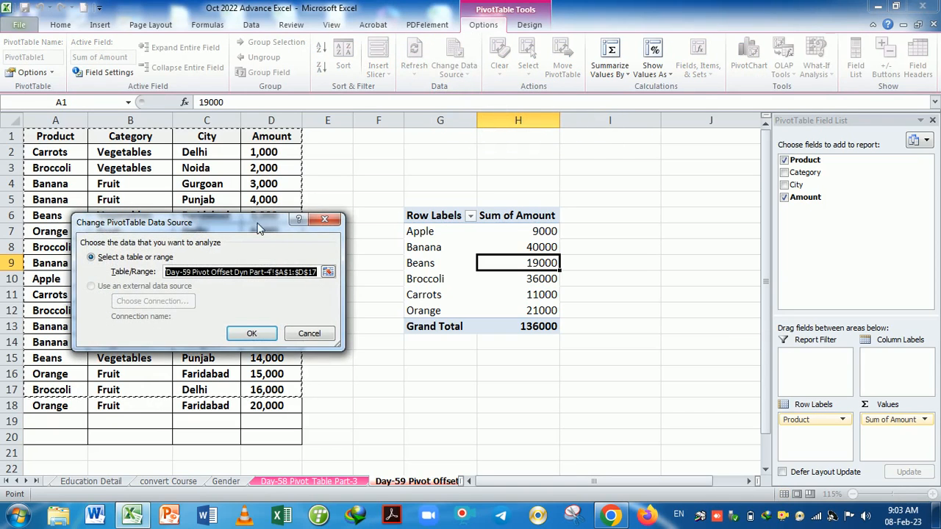
{"action": "left_click_drag", "start_coordinate": [258, 228], "coordinate": [637, 192]}
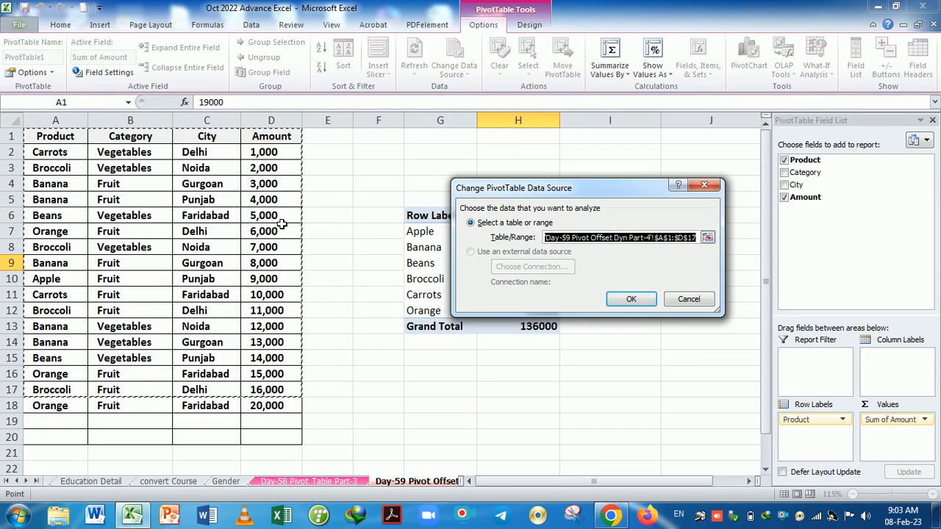
{"action": "key", "text": "BackSpace"}
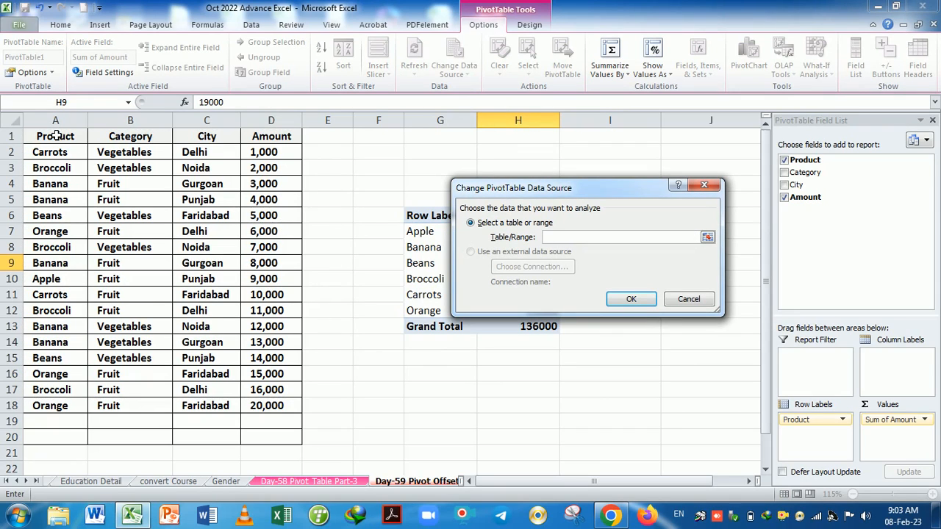
{"action": "left_click_drag", "start_coordinate": [55, 135], "coordinate": [272, 406]}
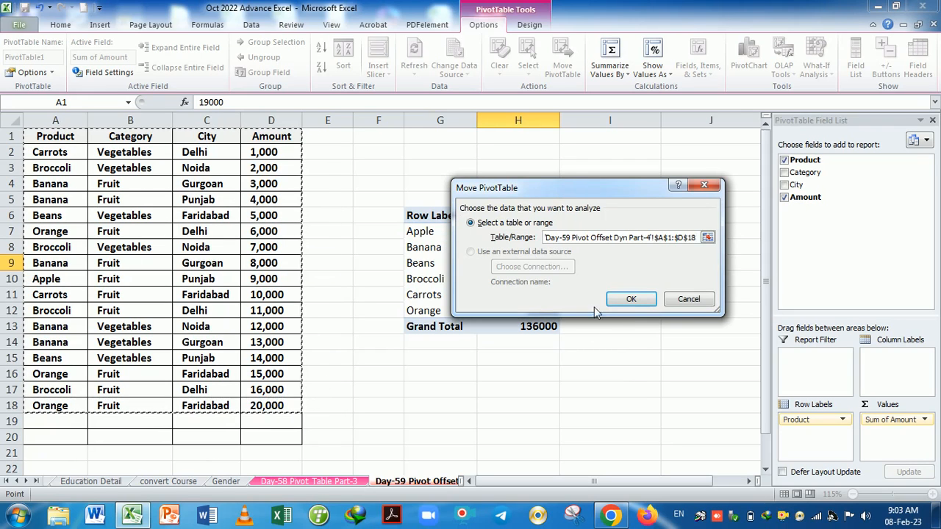
{"action": "left_click", "coordinate": [626, 299]}
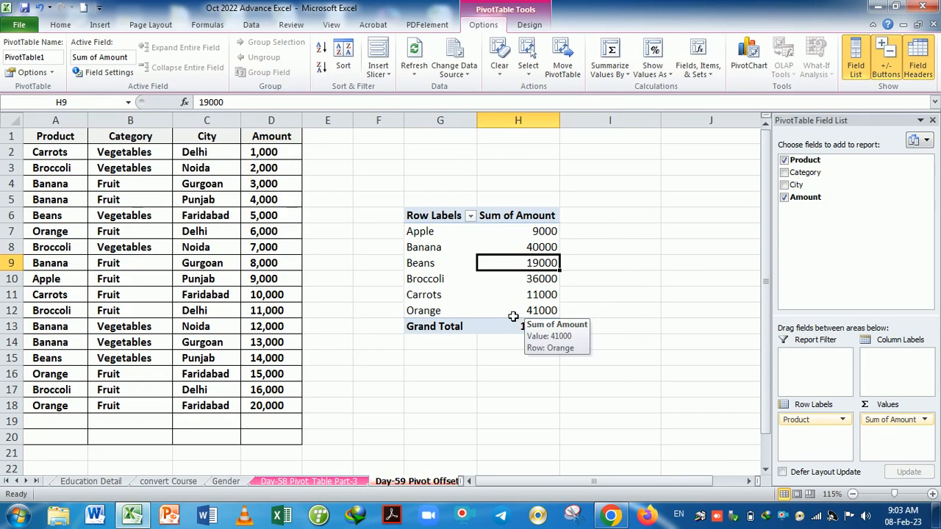
Step: Enter "Alt+" in cell H17 and "f" in cell H18 below the PivotTable
{"action": "left_click", "coordinate": [520, 394]}
{"action": "type", "text": "l"}
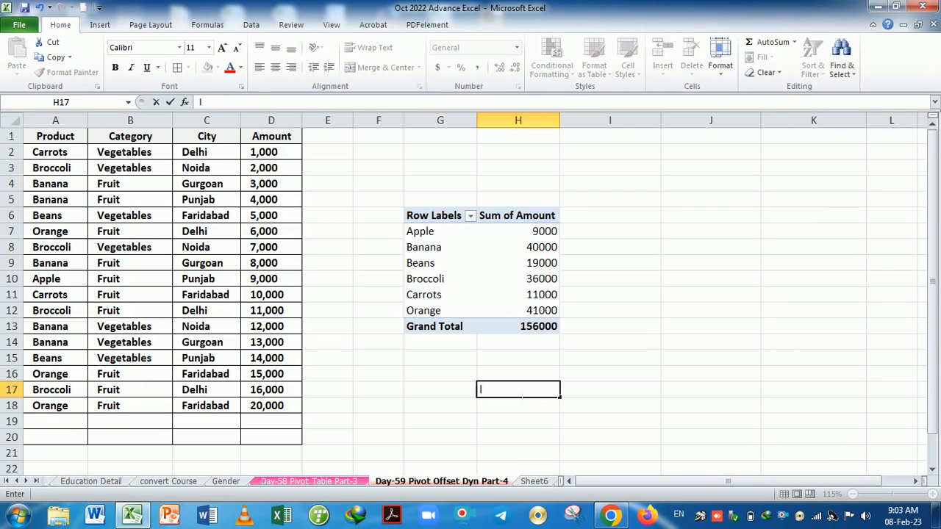
{"action": "type", "text": "Alt+"}
{"action": "key", "text": "Return"}
{"action": "type", "text": "f"}
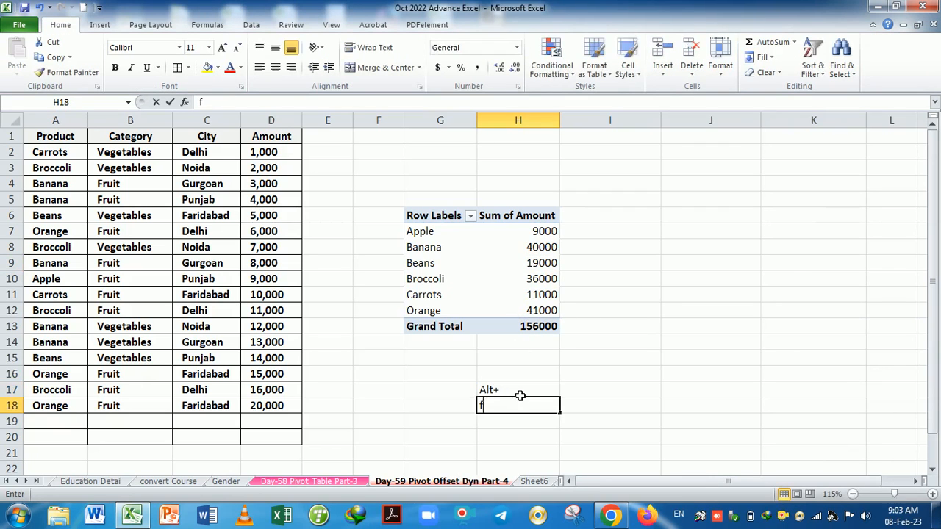
Step: Complete the note in cell H17 as "Alt+F5" and clear the stray "f" from cell H18
{"action": "left_click", "coordinate": [519, 393]}
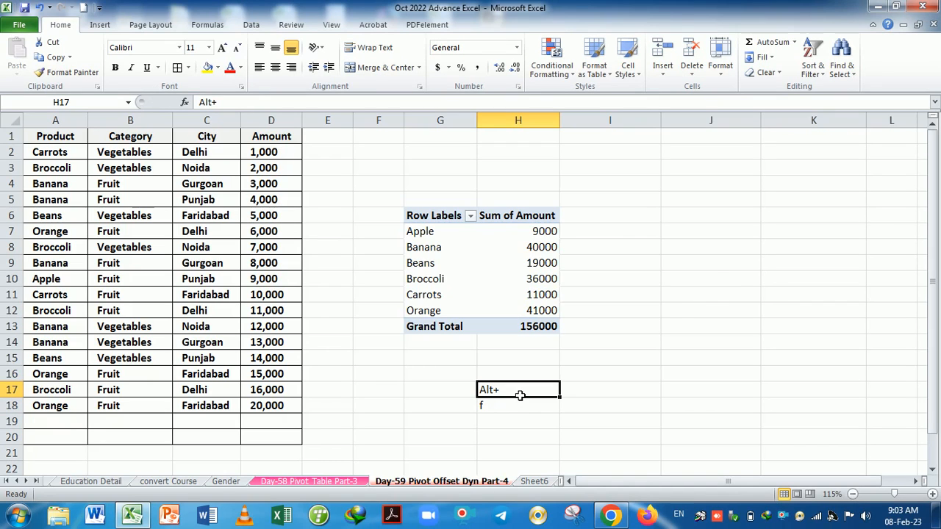
{"action": "key", "text": "F3"}
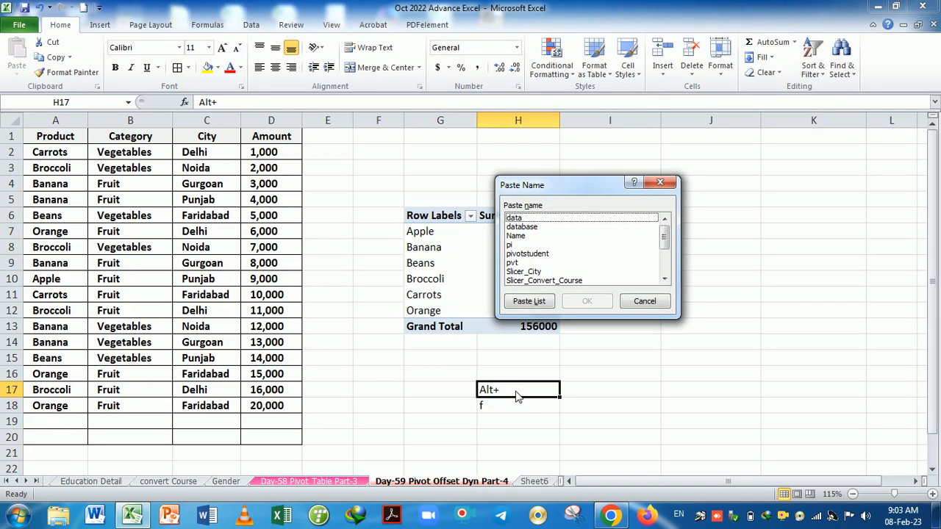
{"action": "key", "text": "Escape"}
{"action": "key", "text": "F2"}
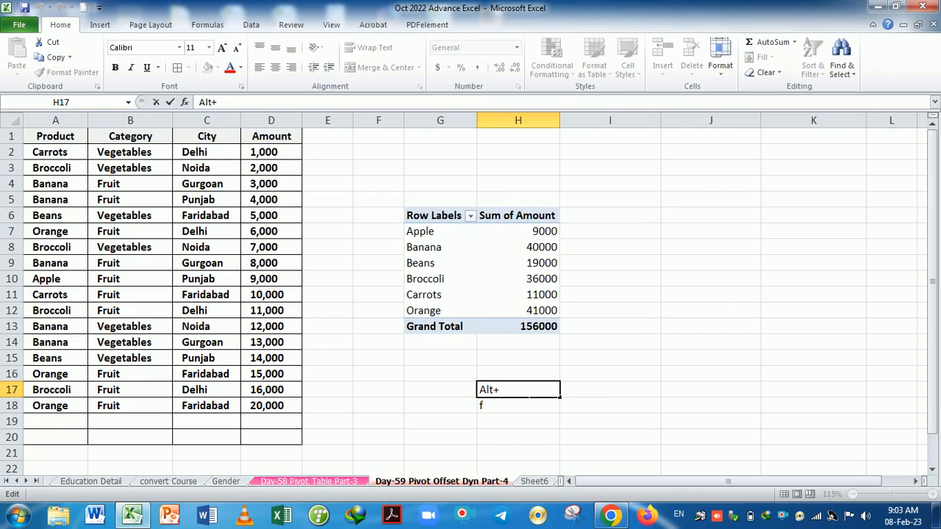
{"action": "type", "text": "F5"}
{"action": "left_click_drag", "start_coordinate": [536, 453], "coordinate": [521, 435]}
{"action": "left_click", "coordinate": [512, 412]}
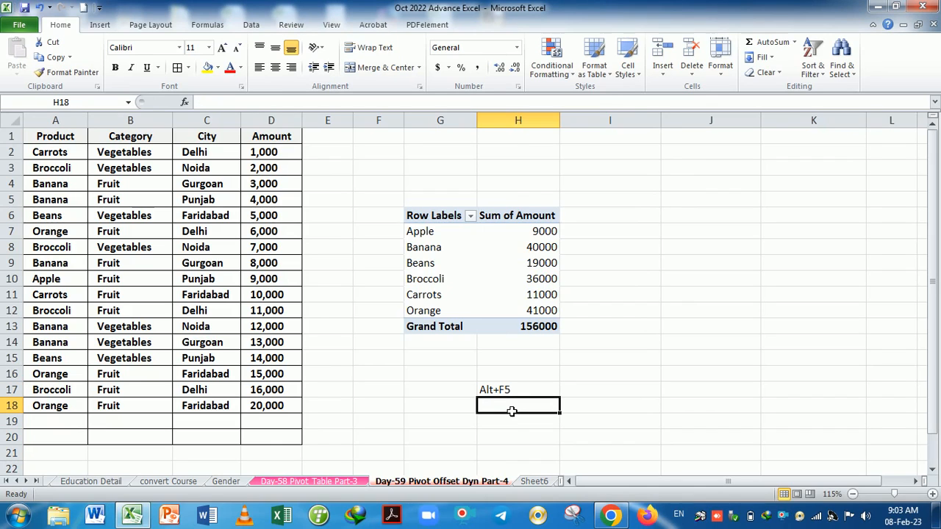
Step: Copy the Banana record from row 9 into row 19 and set its Amount to 10,000
{"action": "left_click", "coordinate": [74, 423]}
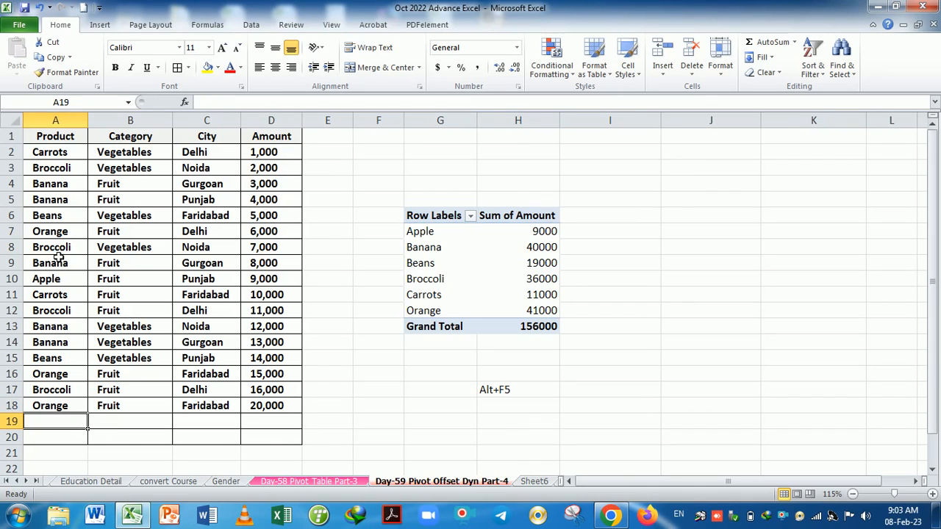
{"action": "left_click_drag", "start_coordinate": [59, 263], "coordinate": [258, 267]}
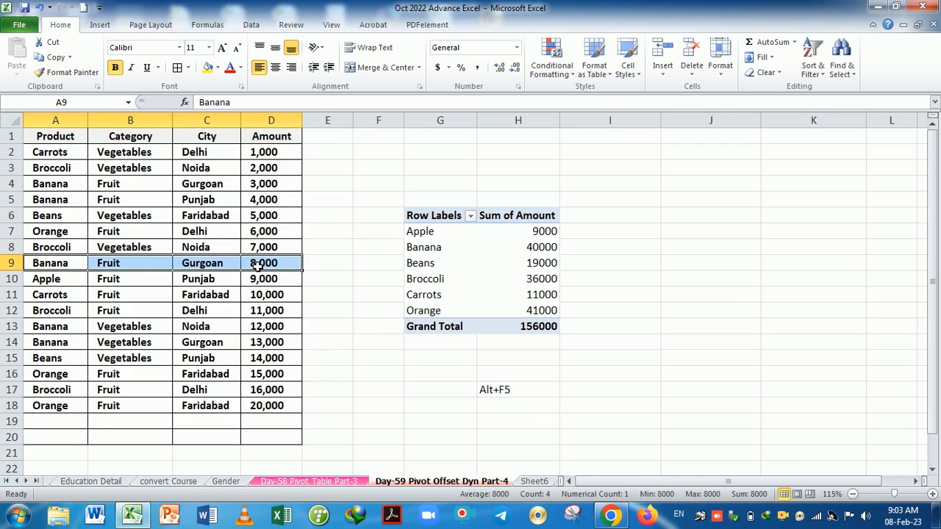
{"action": "key", "text": "ctrl+c"}
{"action": "left_click", "coordinate": [54, 423]}
{"action": "key", "text": "ctrl+v"}
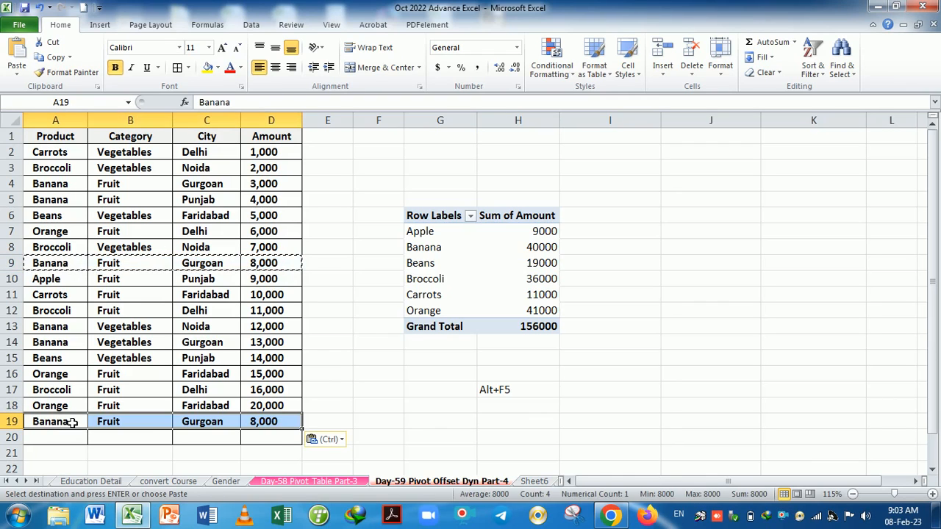
{"action": "left_click", "coordinate": [277, 422]}
{"action": "type", "text": "10000"}
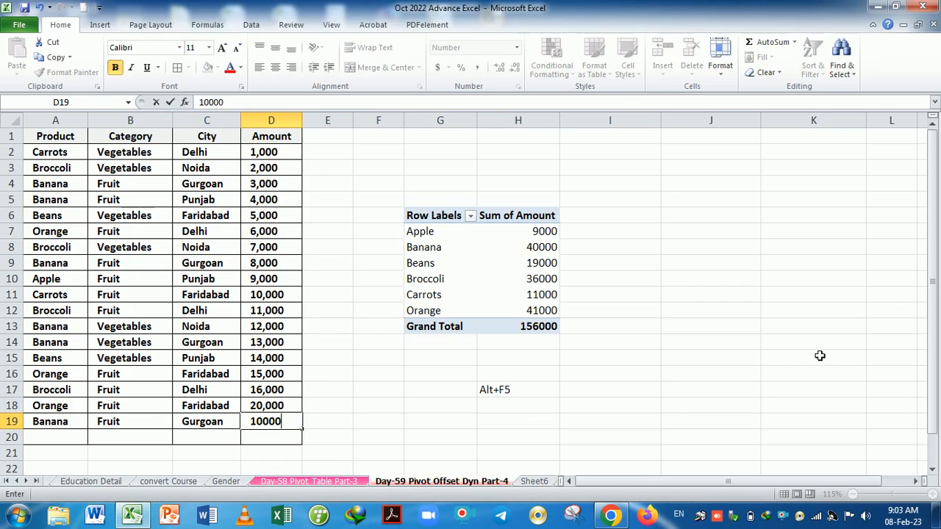
{"action": "key", "text": "Return"}
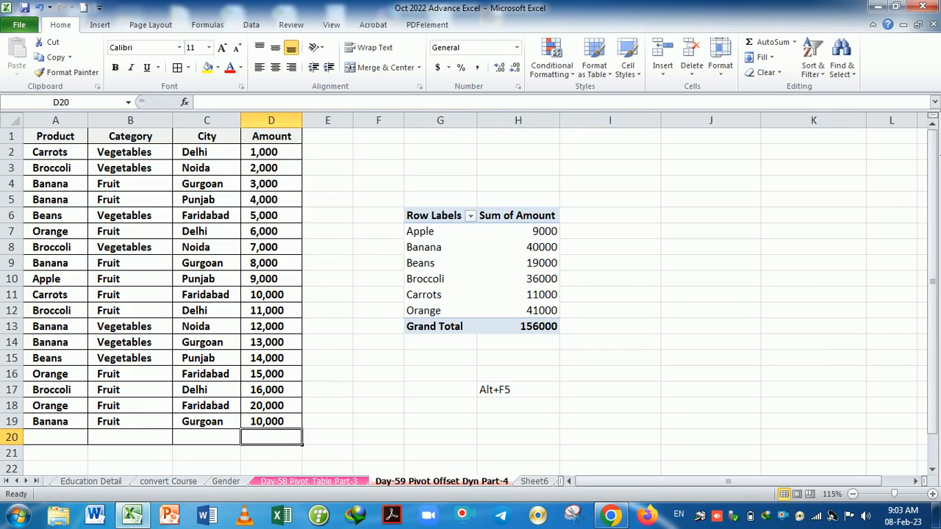
Step: Refresh the PivotTable and compare its Banana total with the newly added amount in row 19
{"action": "mouse_move", "coordinate": [518, 285]}
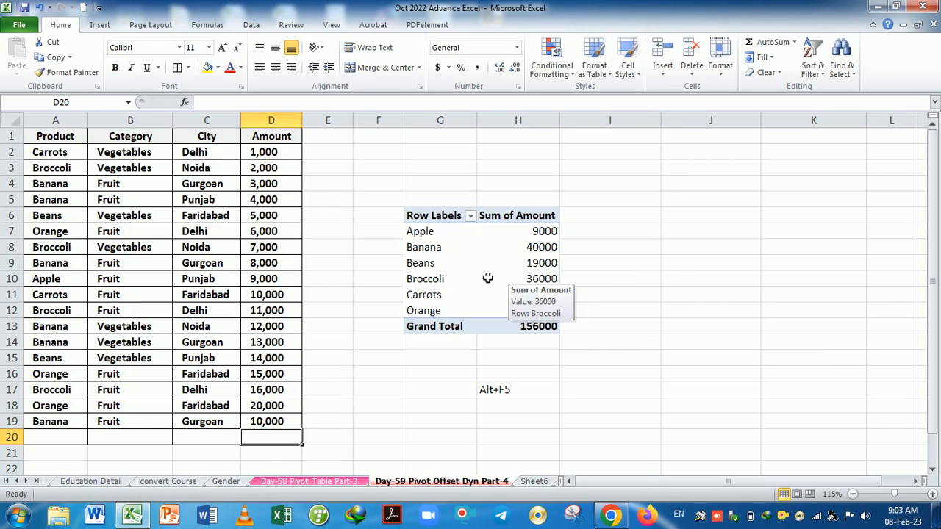
{"action": "left_click", "coordinate": [487, 279]}
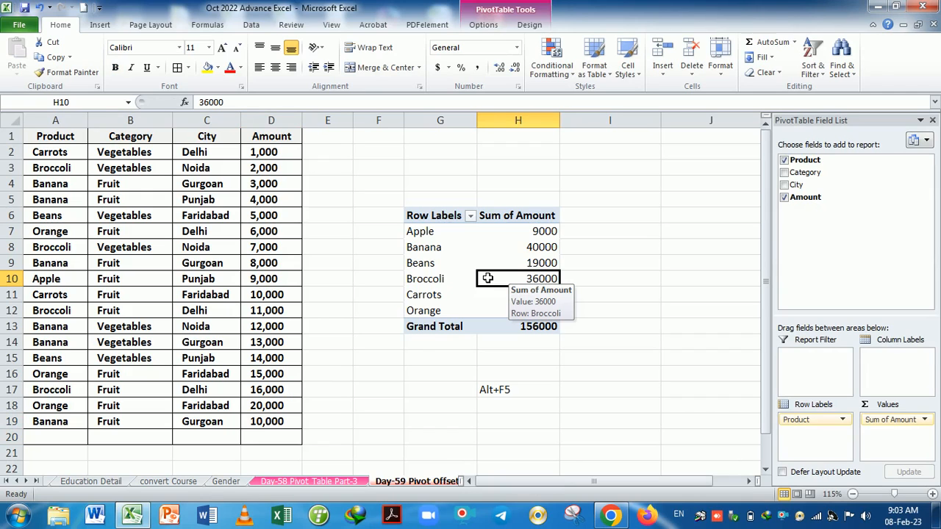
{"action": "left_click", "coordinate": [482, 26]}
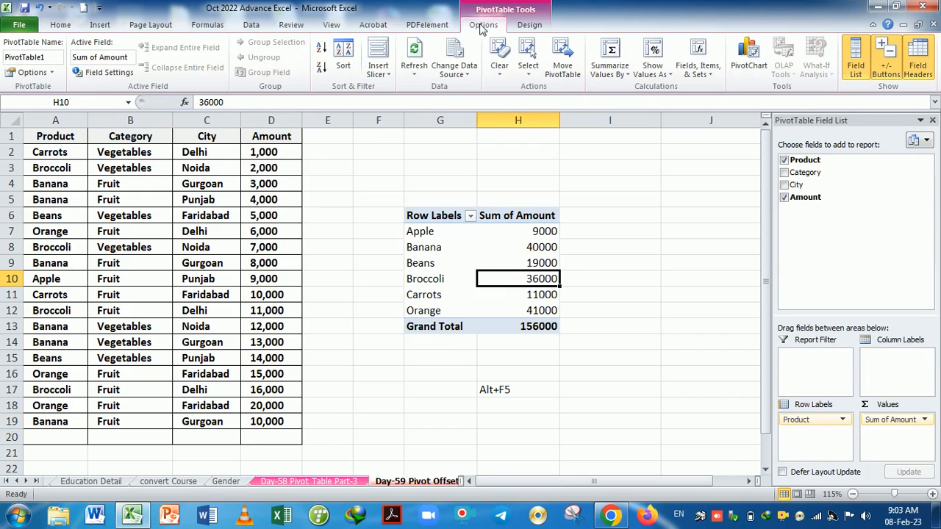
{"action": "left_click", "coordinate": [415, 74]}
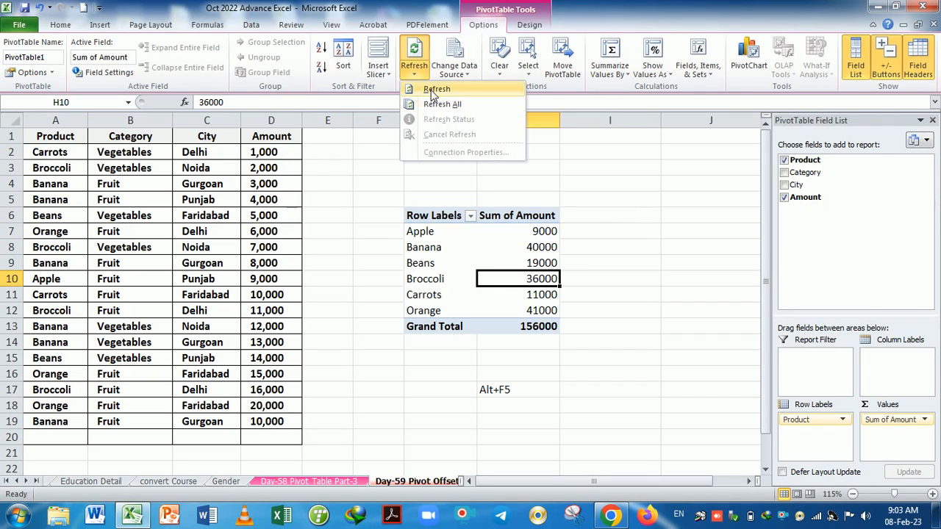
{"action": "left_click", "coordinate": [433, 90]}
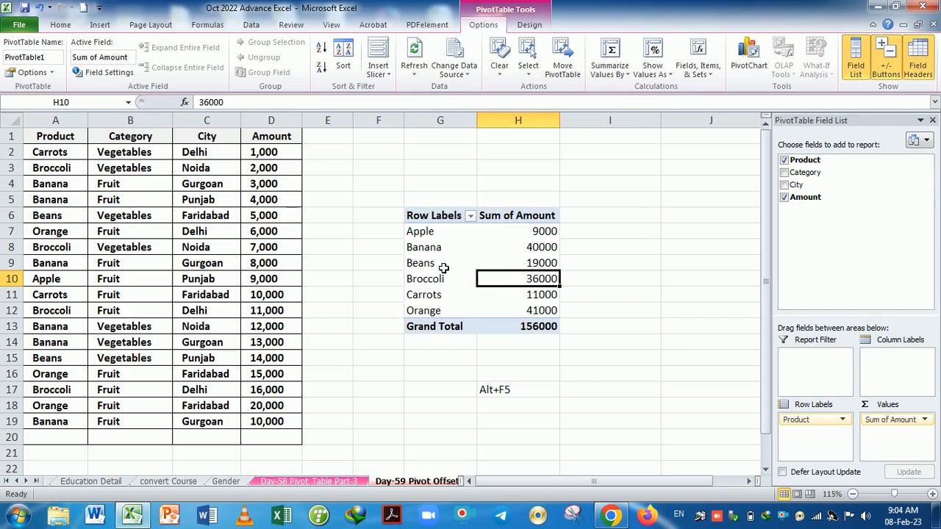
{"action": "left_click", "coordinate": [542, 248]}
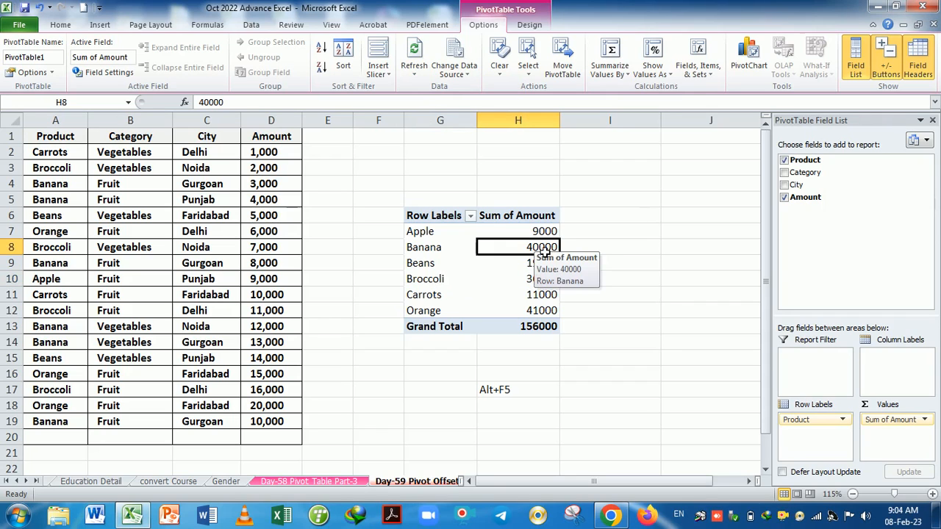
{"action": "left_click", "coordinate": [284, 422]}
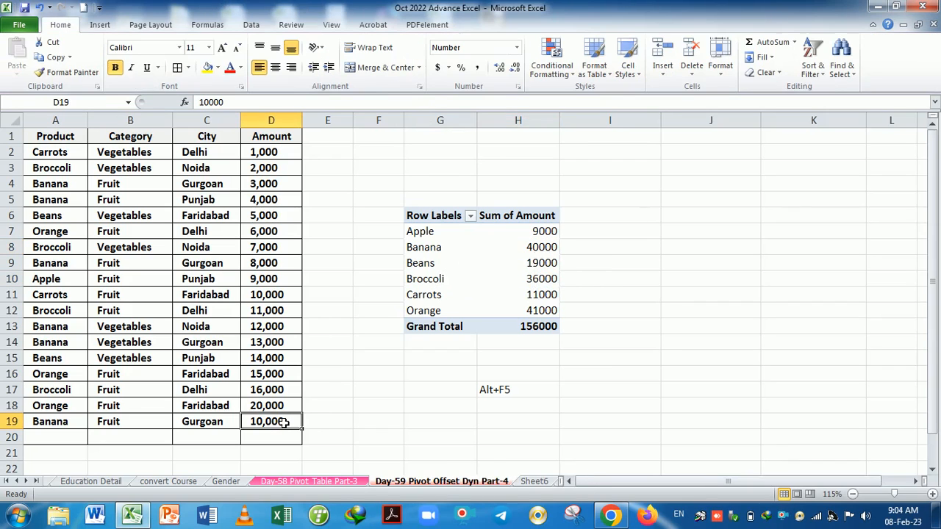
Step: Change the PivotTable's data source to the range A1:D19 so that it includes the new Banana row
{"action": "left_click", "coordinate": [468, 269]}
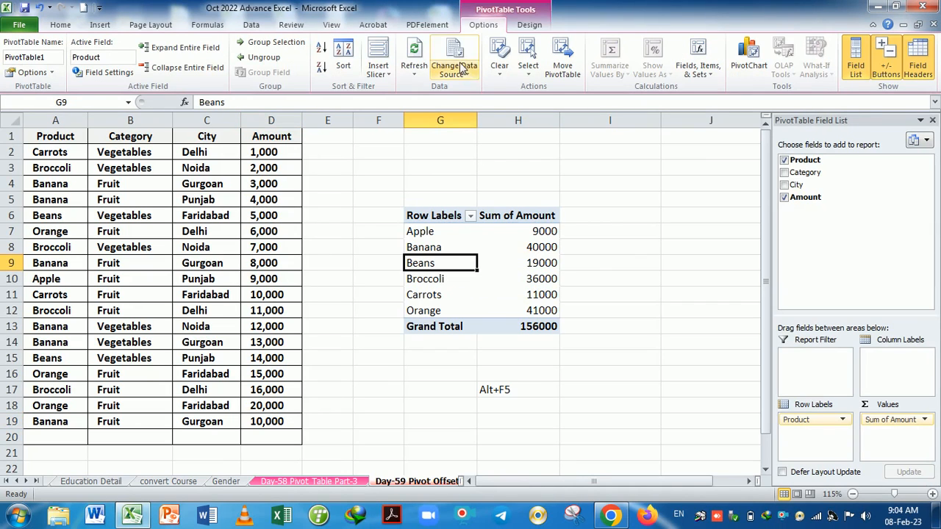
{"action": "left_click", "coordinate": [462, 67]}
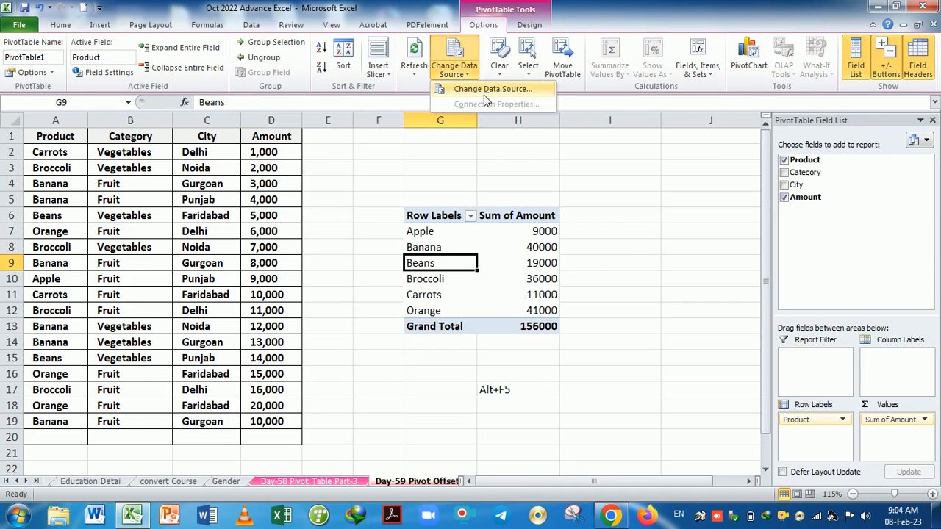
{"action": "left_click", "coordinate": [488, 90]}
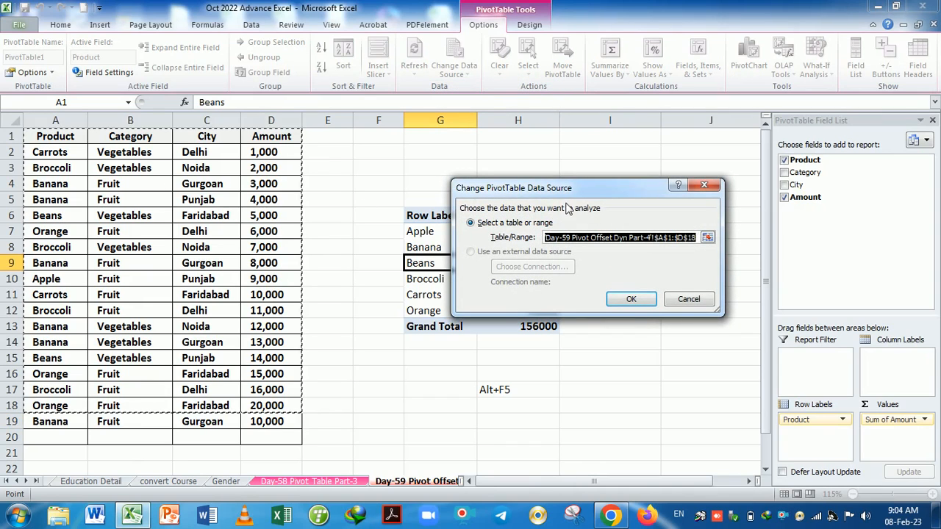
{"action": "left_click_drag", "start_coordinate": [74, 140], "coordinate": [269, 425]}
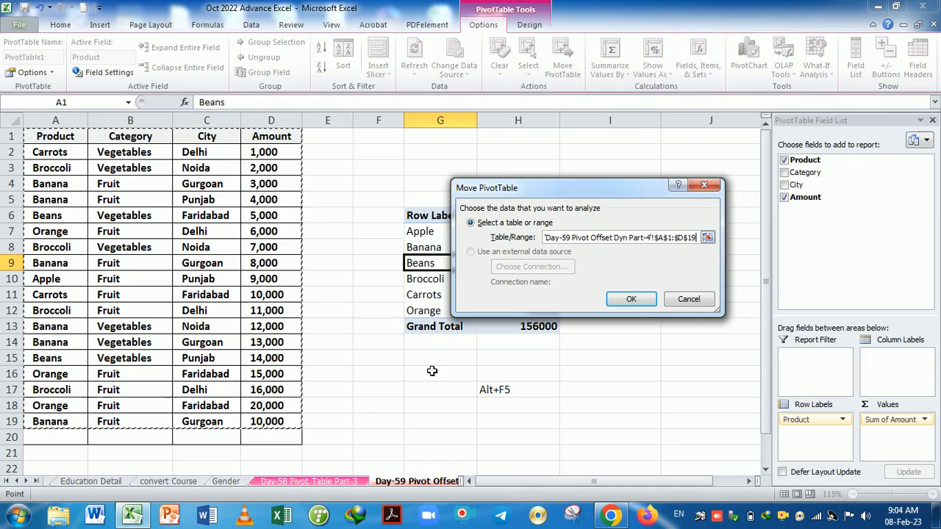
{"action": "left_click", "coordinate": [633, 300]}
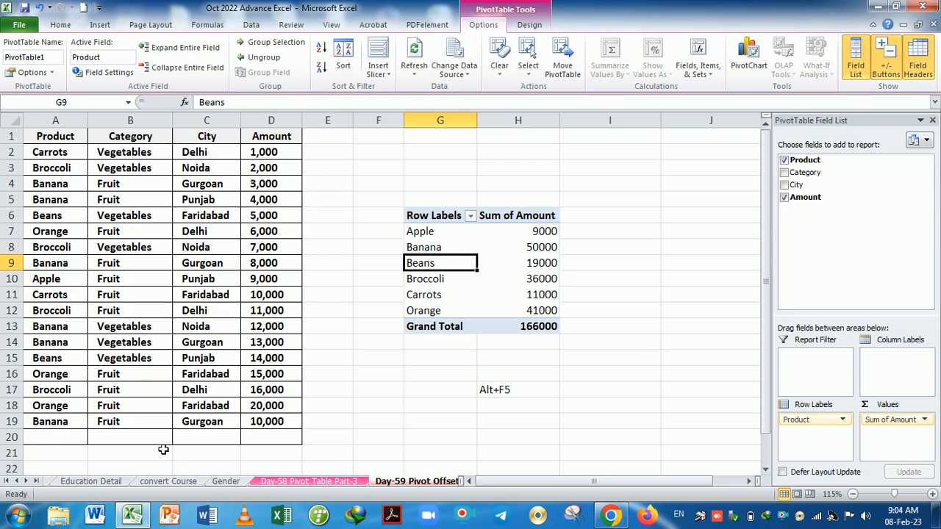
Step: Examine the empty rows below the source table, from row 20 down, where further records could be added
{"action": "scroll", "coordinate": [162, 445], "scroll_direction": "down", "scroll_amount": 2}
{"action": "scroll", "coordinate": [163, 441], "scroll_direction": "up", "scroll_amount": 2}
{"action": "scroll", "coordinate": [162, 415], "scroll_direction": "down", "scroll_amount": 2}
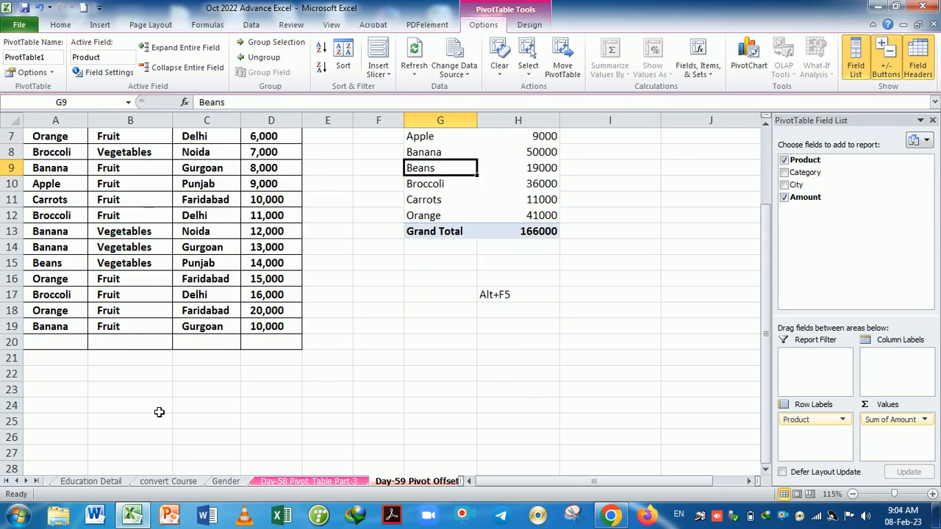
{"action": "scroll", "coordinate": [158, 401], "scroll_direction": "up", "scroll_amount": 2}
{"action": "scroll", "coordinate": [191, 403], "scroll_direction": "down", "scroll_amount": 1}
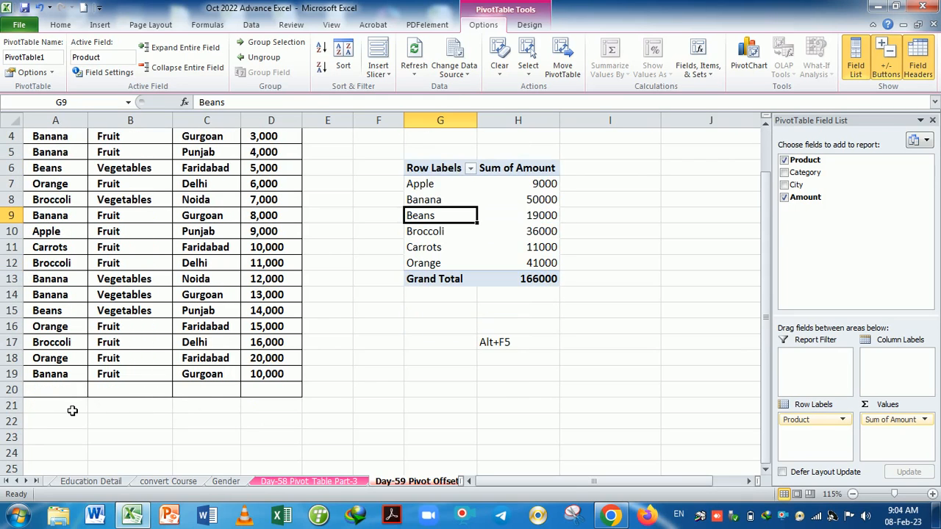
{"action": "scroll", "coordinate": [72, 411], "scroll_direction": "down", "scroll_amount": 1}
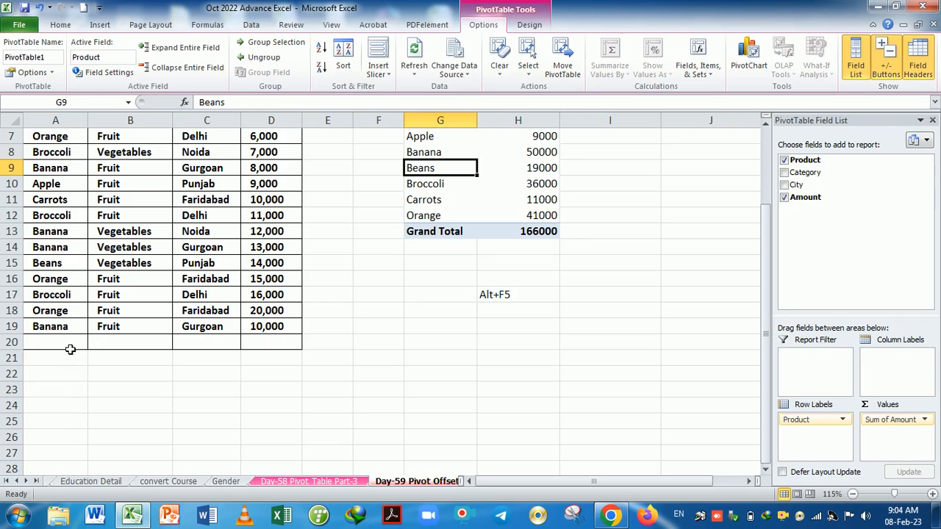
{"action": "left_click", "coordinate": [70, 348]}
{"action": "left_click_drag", "start_coordinate": [70, 348], "coordinate": [70, 456]}
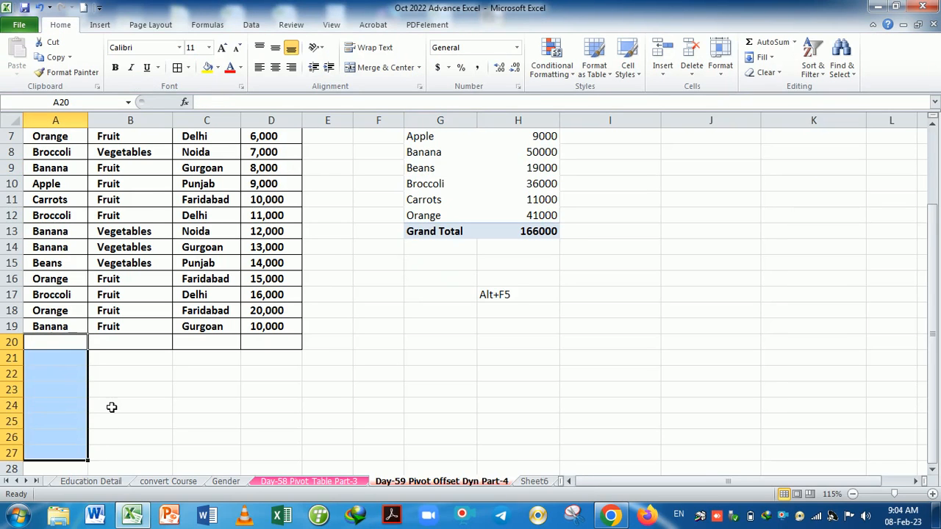
{"action": "scroll", "coordinate": [132, 391], "scroll_direction": "down", "scroll_amount": 2}
{"action": "scroll", "coordinate": [131, 391], "scroll_direction": "down", "scroll_amount": 1}
{"action": "scroll", "coordinate": [132, 391], "scroll_direction": "up", "scroll_amount": 5}
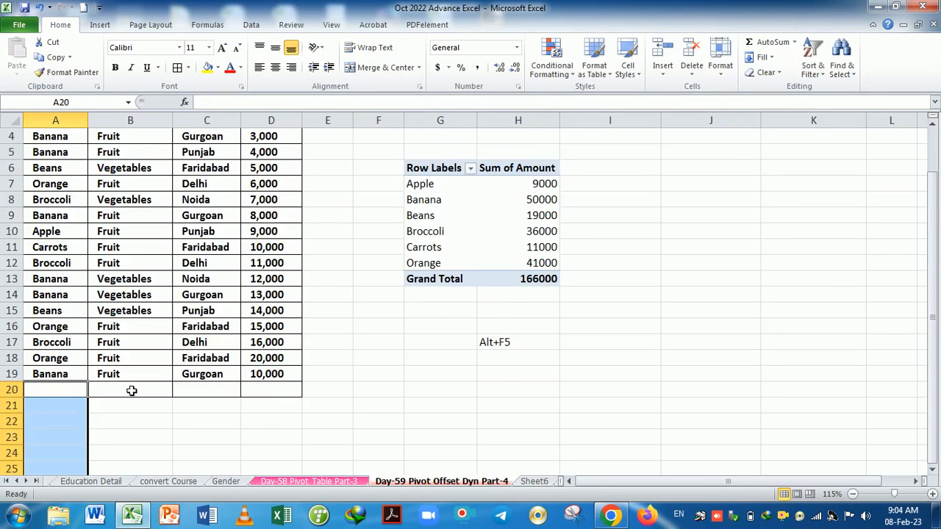
{"action": "mouse_move", "coordinate": [506, 254]}
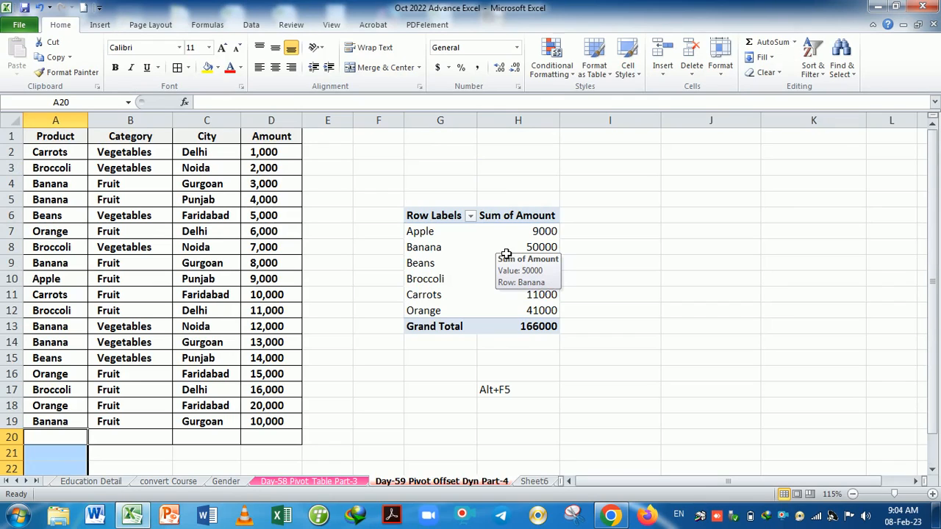
Step: Start an OFFSET formula in H2 with the absolute reference $A$1 and row and column offsets of 0
{"action": "left_click", "coordinate": [507, 158]}
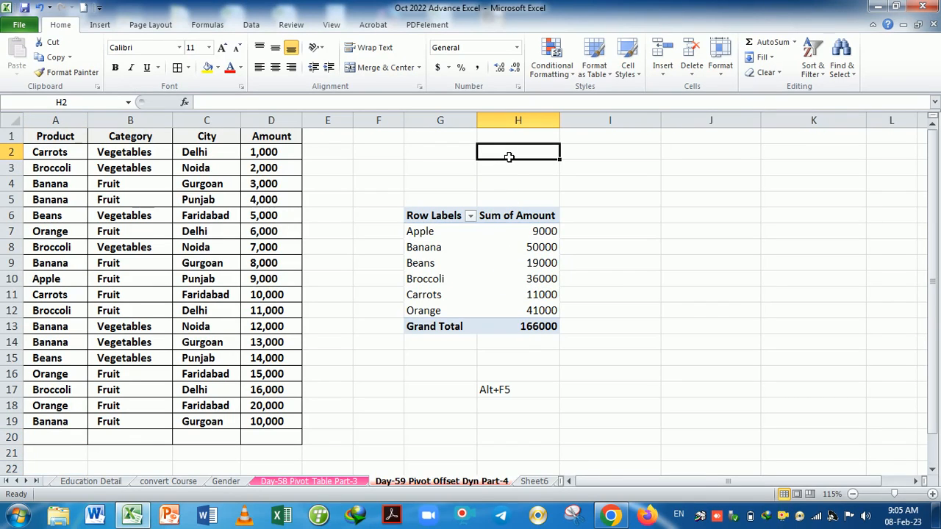
{"action": "type", "text": "=off"}
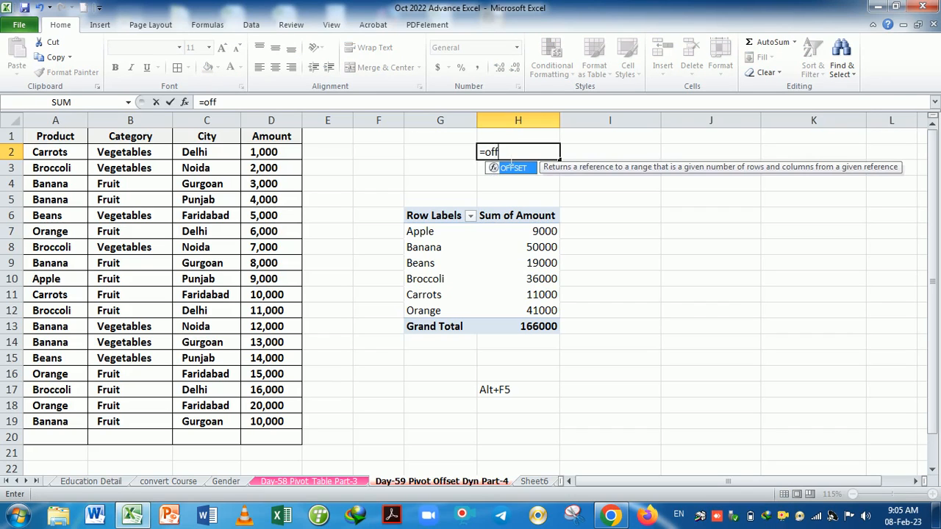
{"action": "key", "text": "Tab"}
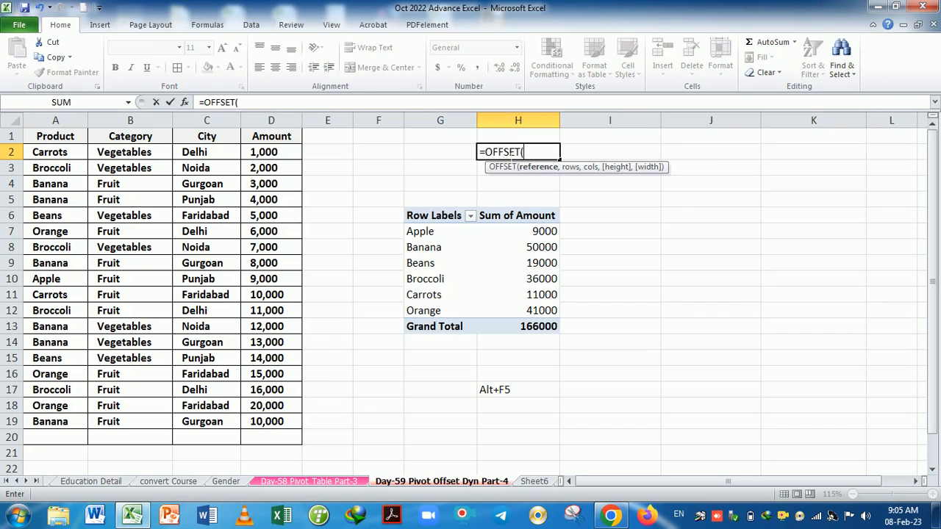
{"action": "left_click", "coordinate": [55, 140]}
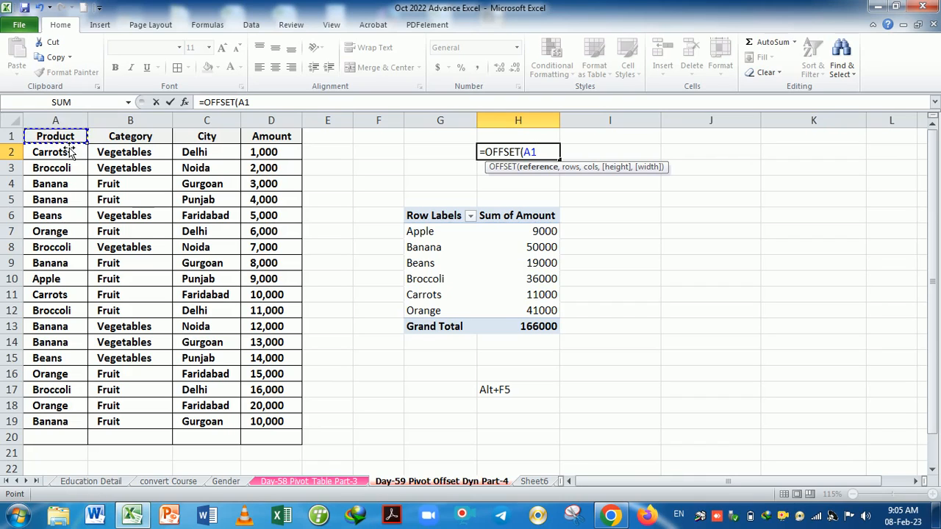
{"action": "key", "text": "F4"}
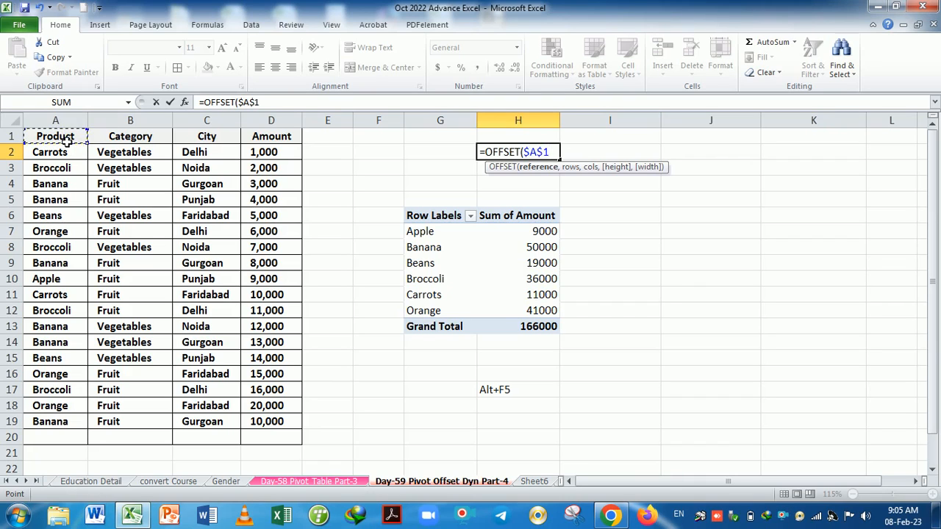
{"action": "type", "text": ","}
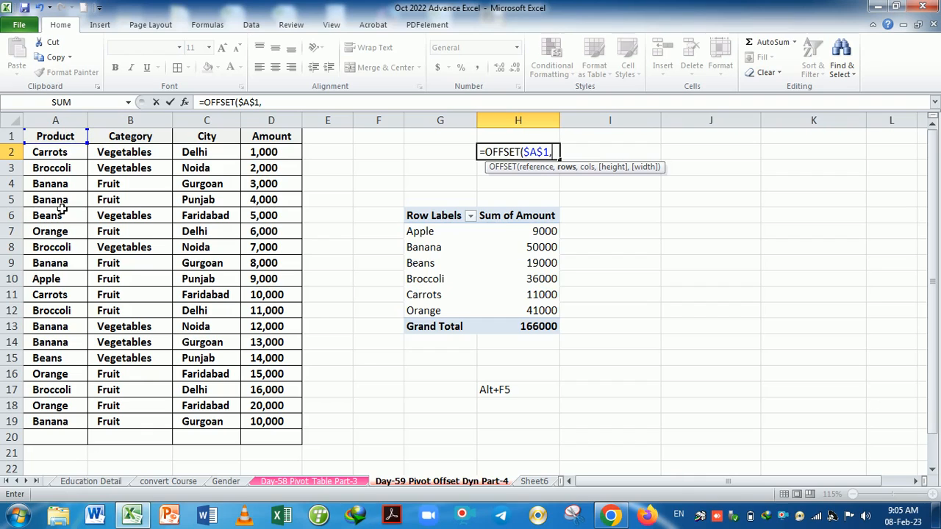
{"action": "type", "text": "0,0"}
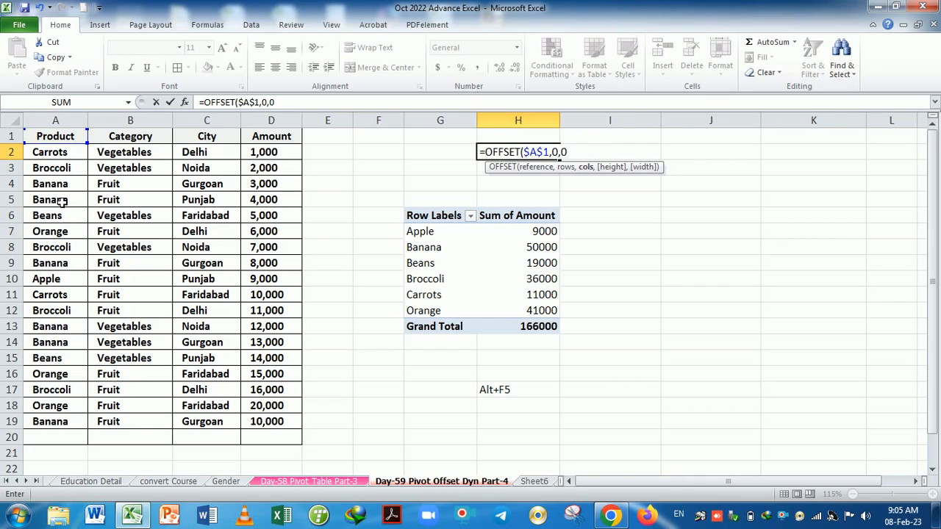
Step: Set the height argument of the OFFSET formula in H2 to COUNTA($A:$A)
{"action": "type", "text": ",count"}
{"action": "key", "text": "Down"}
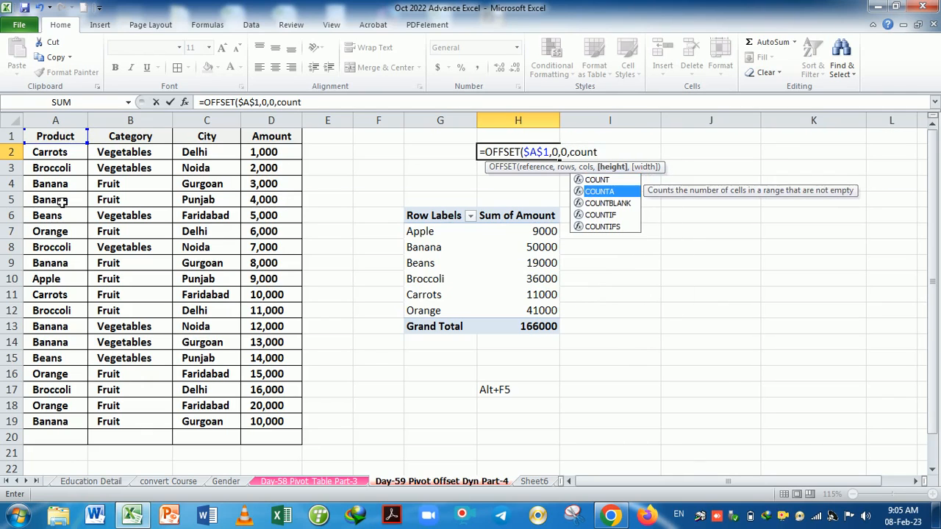
{"action": "key", "text": "Tab"}
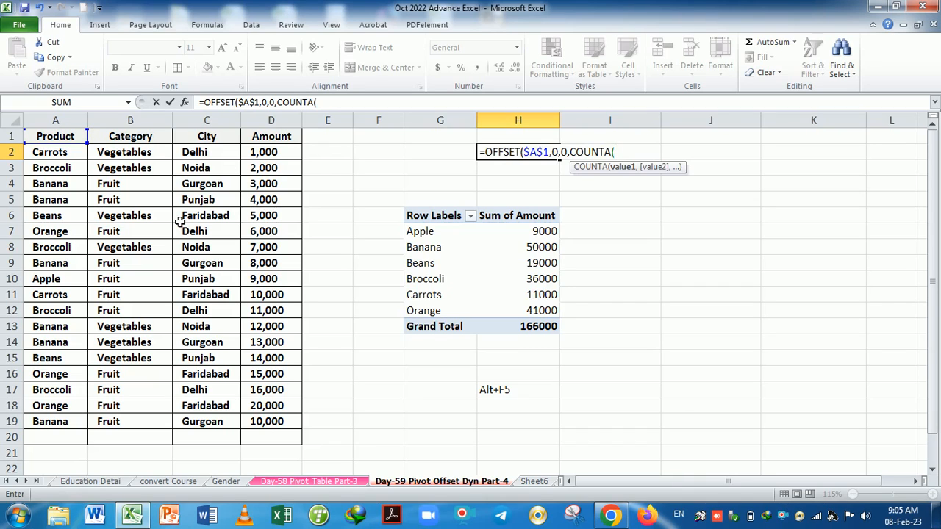
{"action": "left_click", "coordinate": [73, 122]}
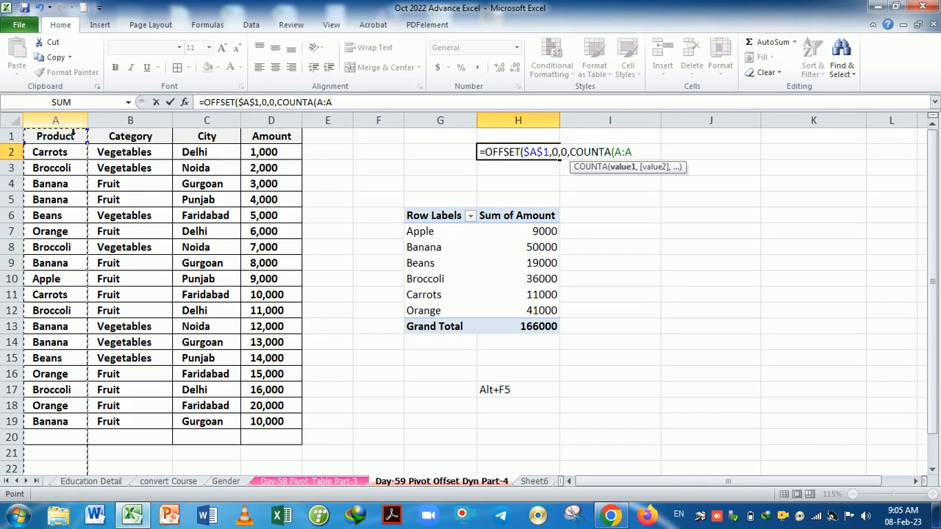
{"action": "key", "text": "F4"}
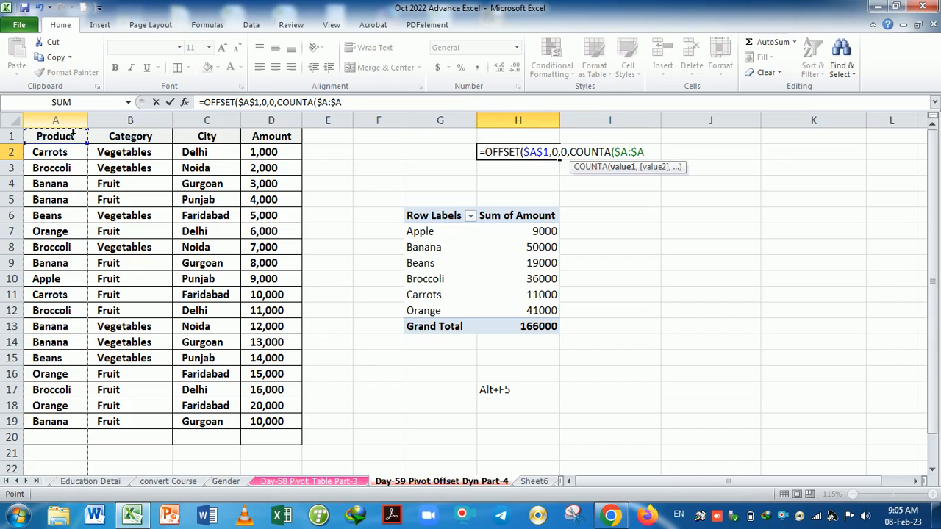
{"action": "type", "text": ")"}
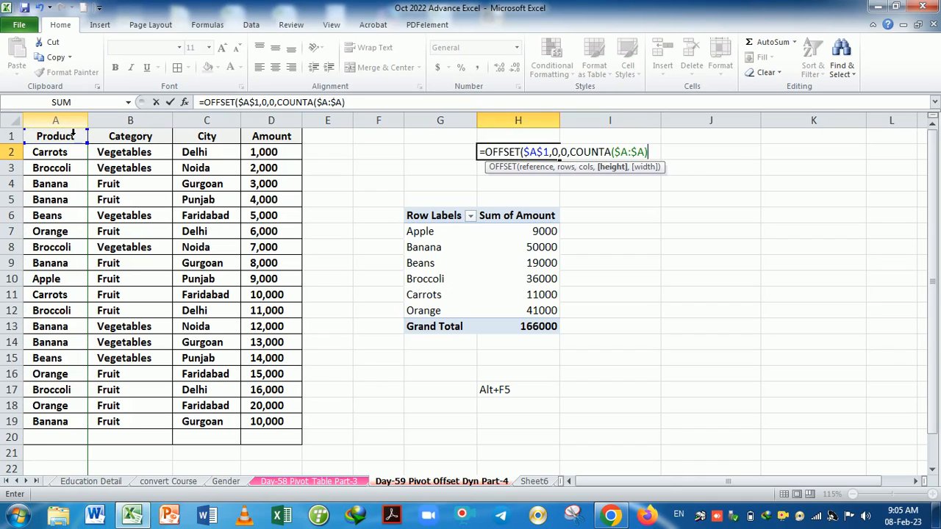
Step: Set the OFFSET width argument to COUNTA(1:1) and enter the completed formula in H2
{"action": "type", "text": ","}
{"action": "type", "text": "cint"}
{"action": "key", "text": "BackSpace"}
{"action": "key", "text": "BackSpace"}
{"action": "key", "text": "BackSpace"}
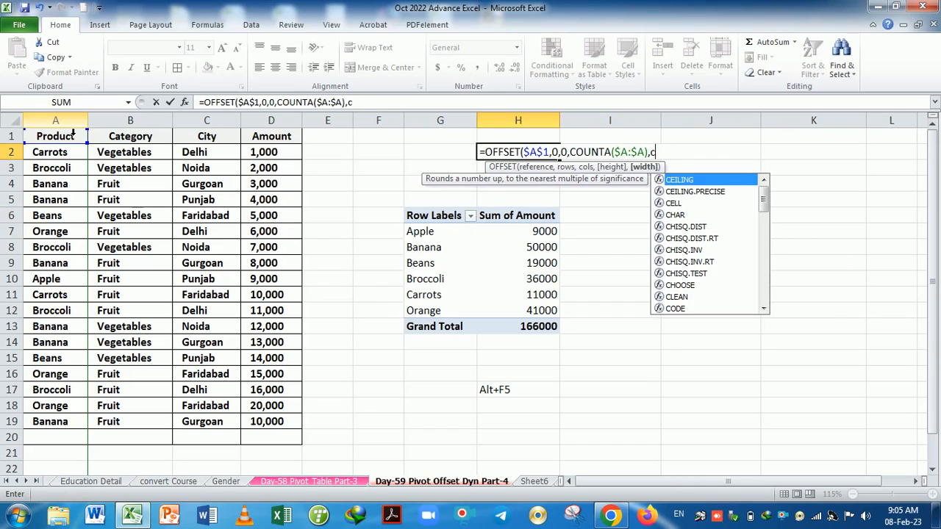
{"action": "type", "text": "ount"}
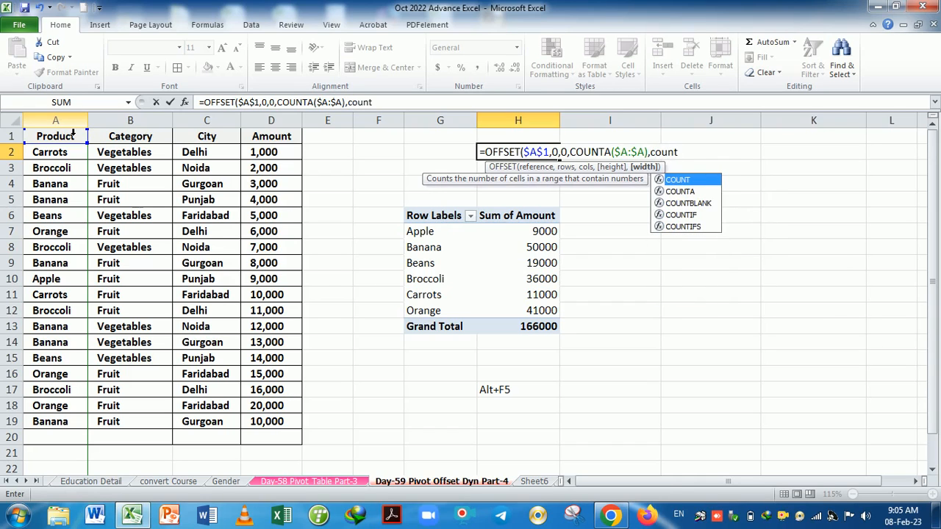
{"action": "key", "text": "Down"}
{"action": "key", "text": "Tab"}
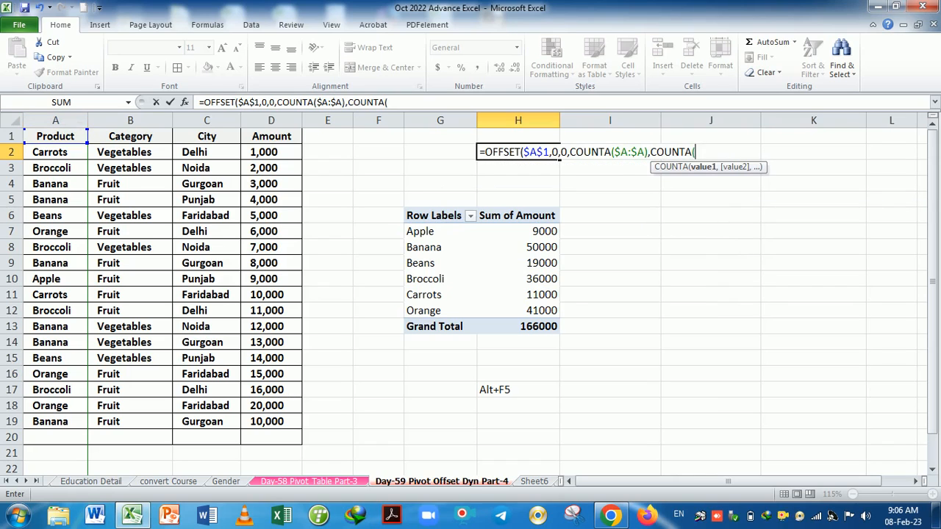
{"action": "left_click", "coordinate": [18, 137]}
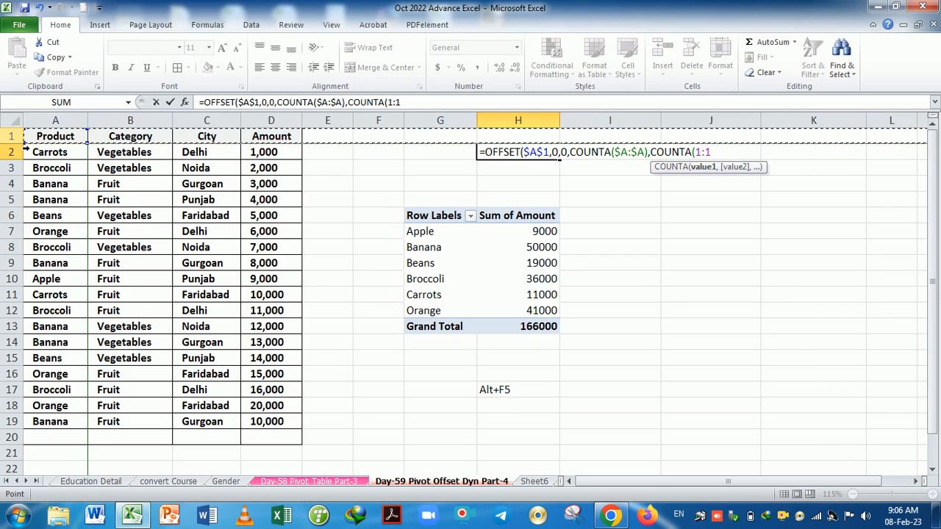
{"action": "key", "text": "F4"}
{"action": "type", "text": ")"}
{"action": "key", "text": "Return"}
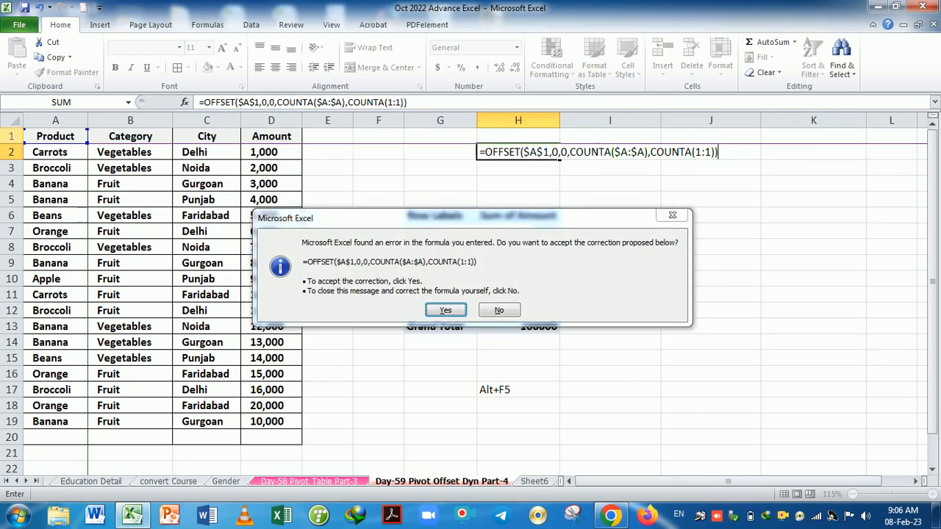
{"action": "key", "text": "Return"}
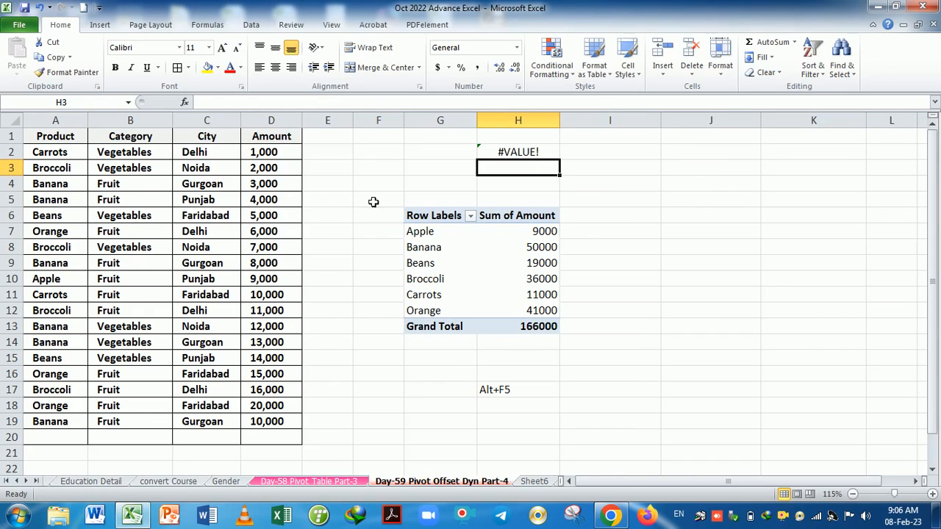
Step: Copy the full text of the OFFSET formula from cell H2, leaving the cell as it is
{"action": "left_click", "coordinate": [522, 152]}
{"action": "key", "text": "F2"}
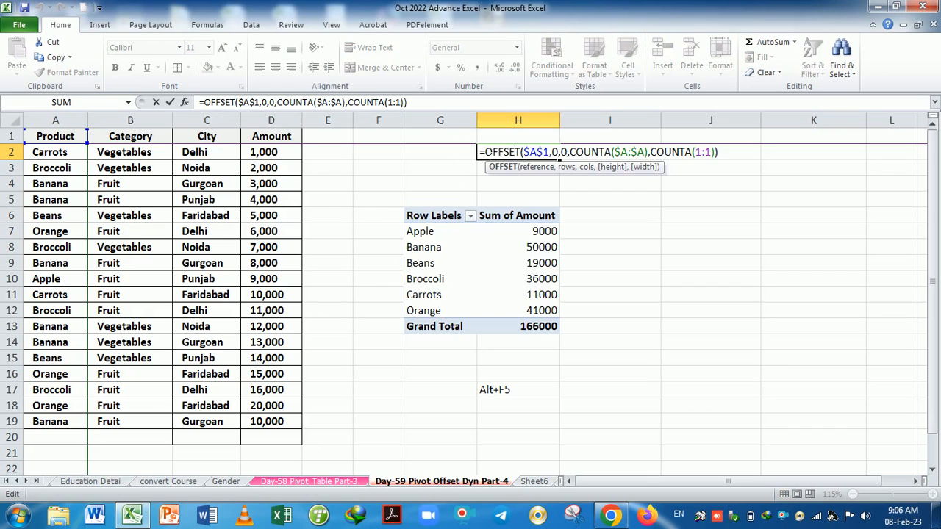
{"action": "left_click_drag", "start_coordinate": [480, 152], "coordinate": [717, 152]}
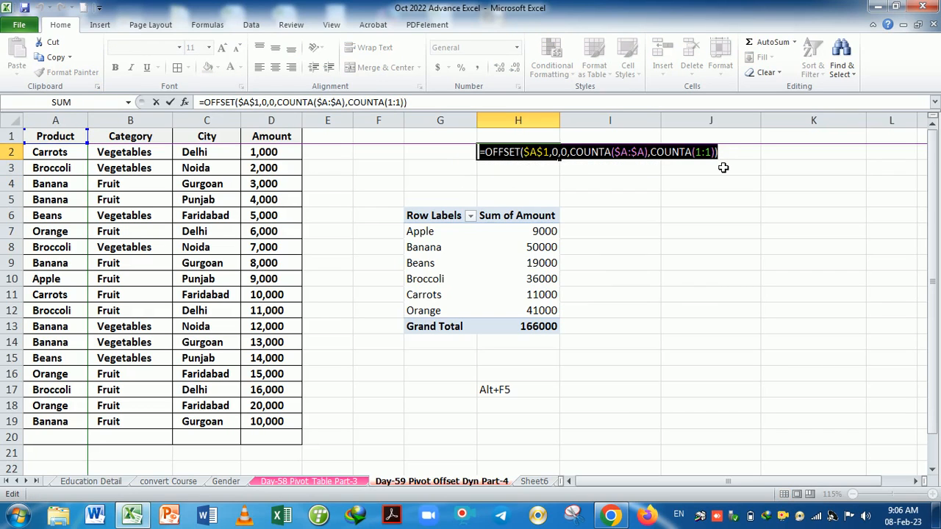
{"action": "key", "text": "ctrl+c"}
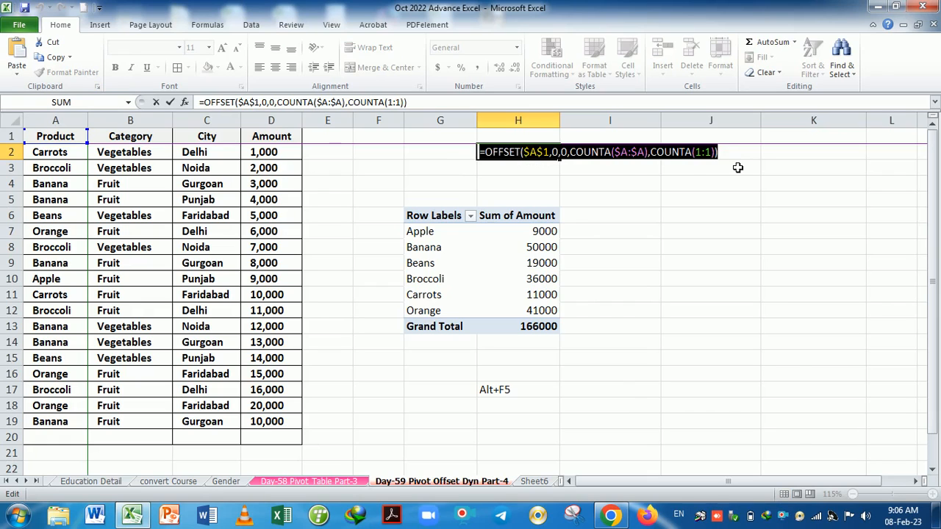
{"action": "key", "text": "Return"}
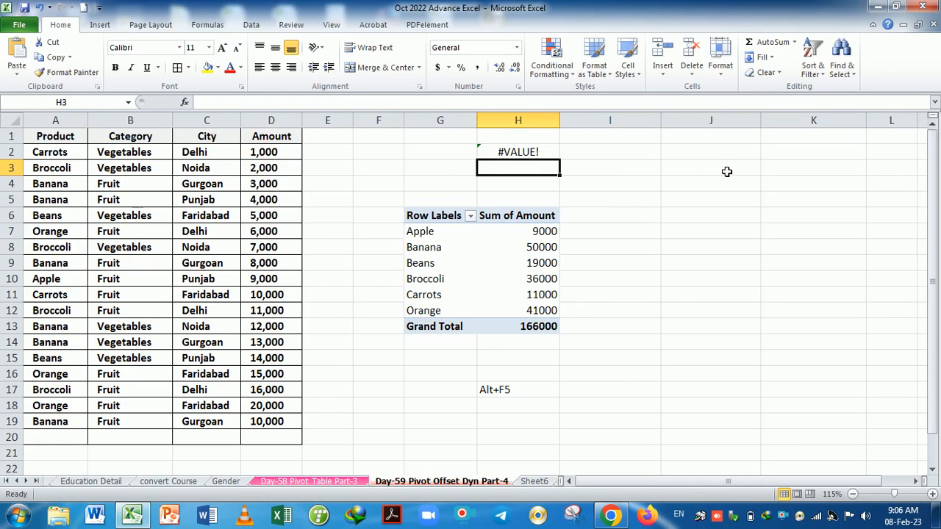
{"action": "left_click", "coordinate": [503, 264]}
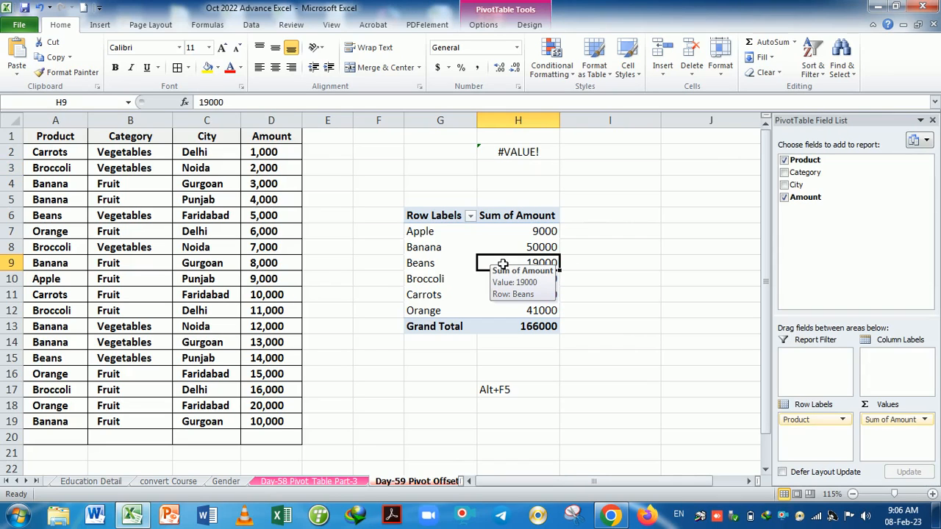
{"action": "left_click", "coordinate": [484, 25]}
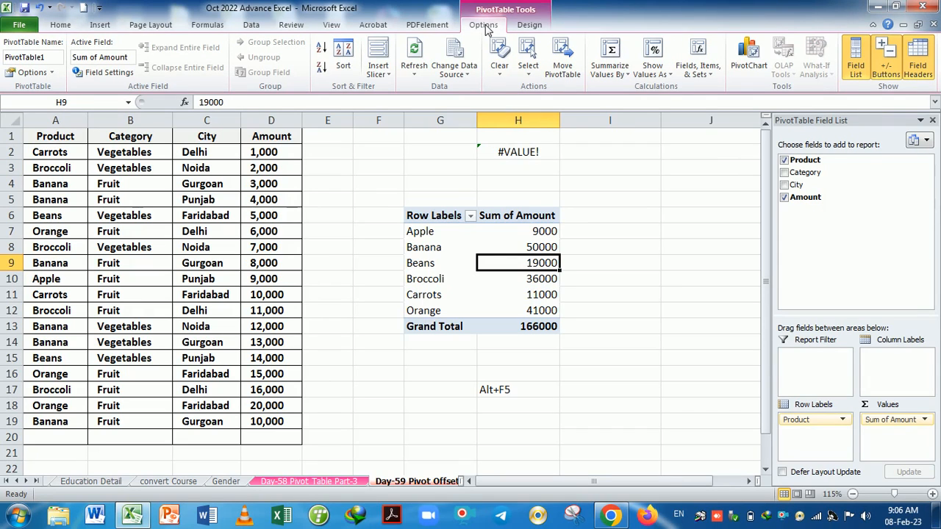
{"action": "left_click", "coordinate": [461, 76]}
{"action": "left_click", "coordinate": [476, 91]}
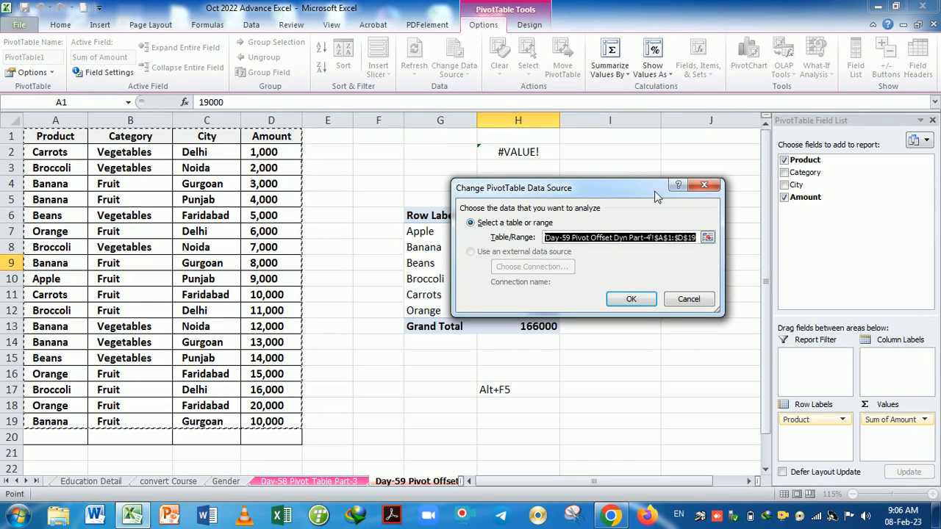
{"action": "left_click", "coordinate": [704, 186]}
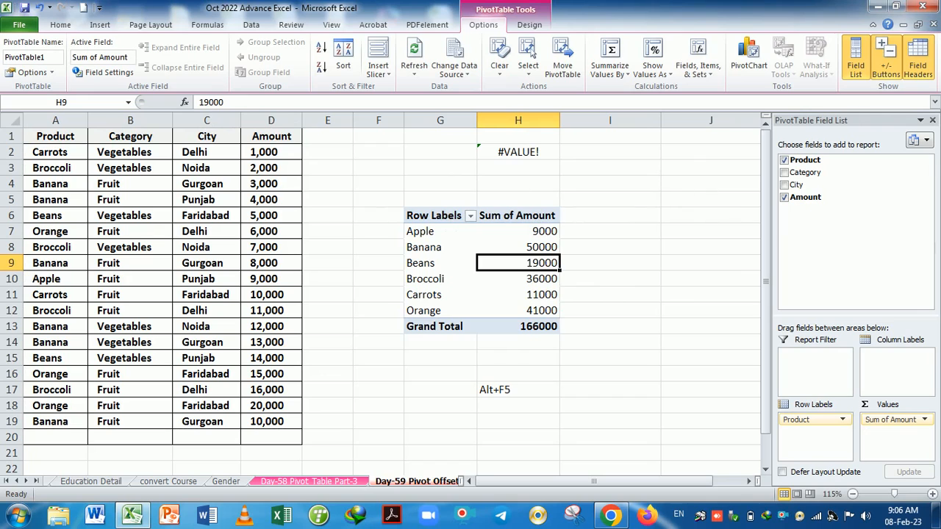
{"action": "double_click", "coordinate": [507, 153]}
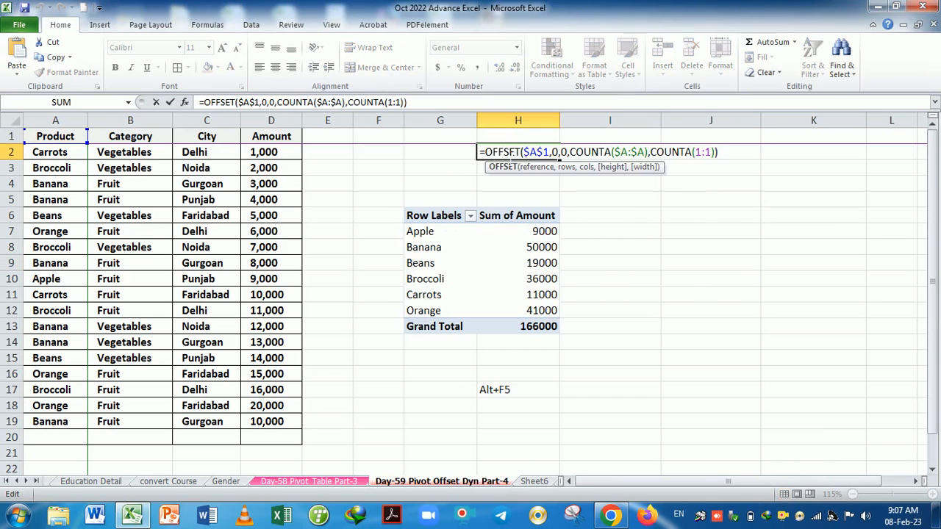
{"action": "key", "text": "Return"}
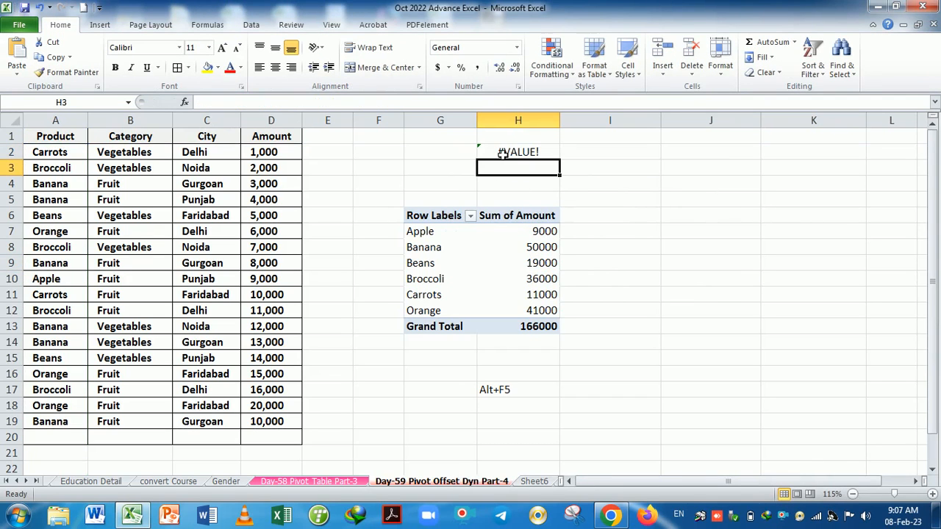
Step: Define a workbook-scope name pt that refers to the copied OFFSET formula, making its row 1 reference absolute
{"action": "left_click", "coordinate": [212, 26]}
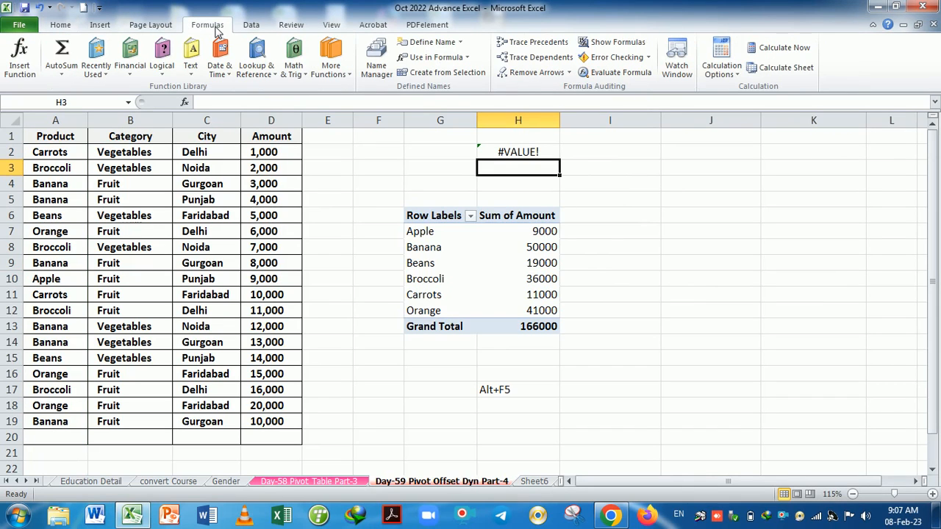
{"action": "left_click", "coordinate": [432, 43]}
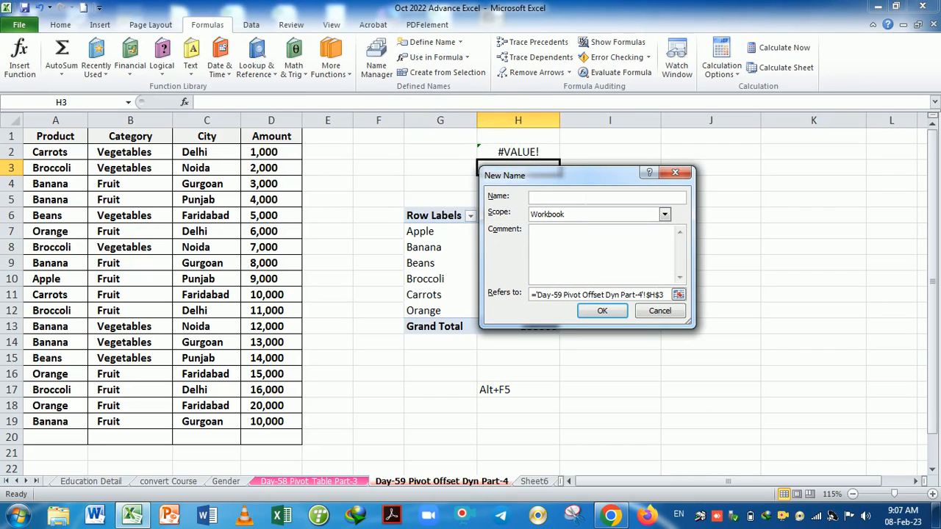
{"action": "type", "text": "pt"}
{"action": "left_click", "coordinate": [535, 296]}
{"action": "left_click_drag", "start_coordinate": [532, 295], "coordinate": [678, 296]}
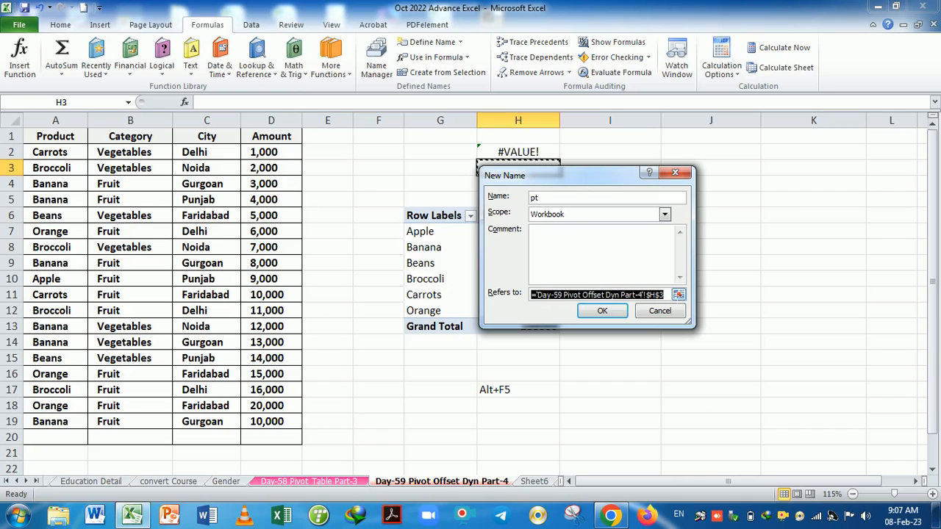
{"action": "key", "text": "BackSpace"}
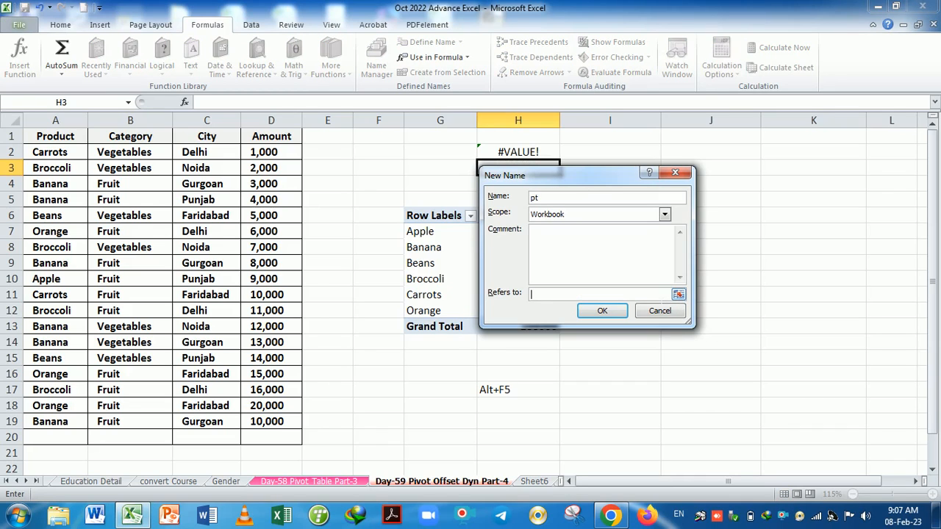
{"action": "key", "text": "ctrl+v"}
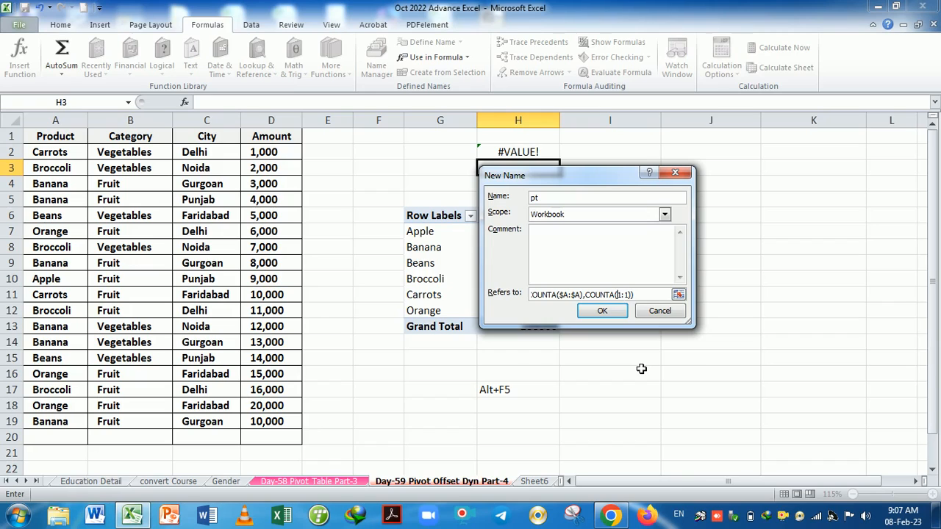
{"action": "key", "text": "F4"}
{"action": "left_click", "coordinate": [613, 316]}
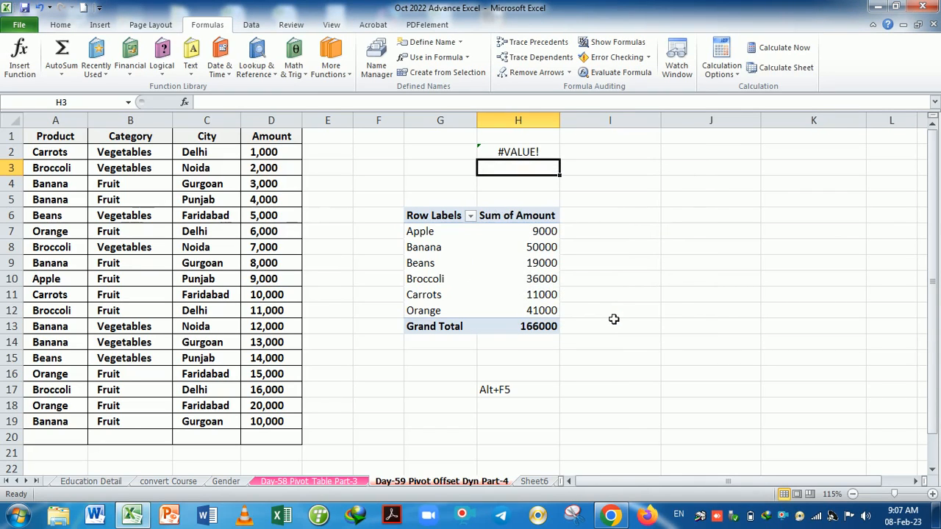
Step: Change the PivotTable's data source to the named range pt
{"action": "left_click", "coordinate": [516, 269]}
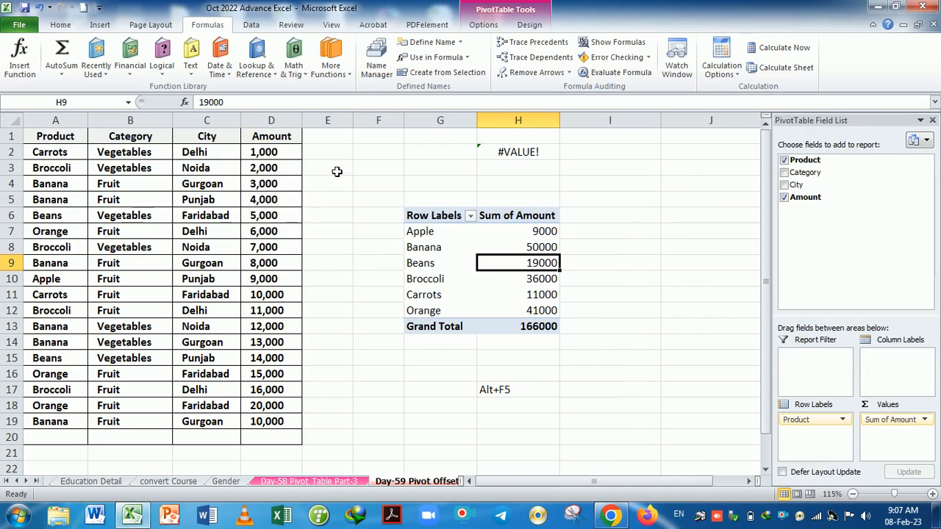
{"action": "left_click", "coordinate": [491, 26]}
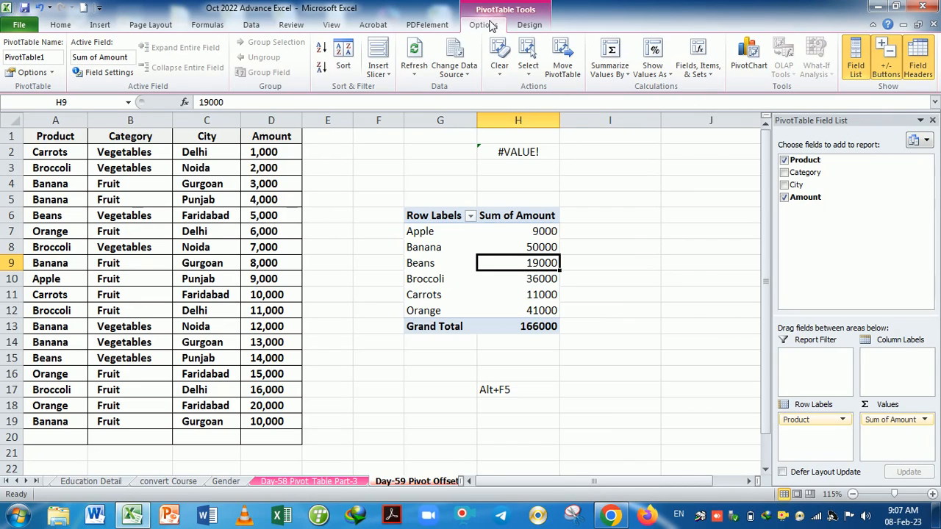
{"action": "left_click", "coordinate": [470, 73]}
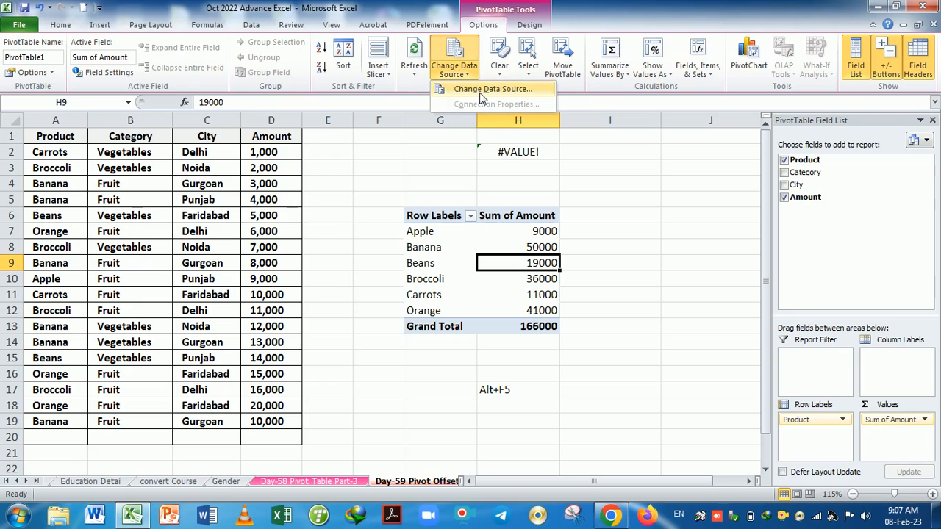
{"action": "left_click", "coordinate": [483, 90]}
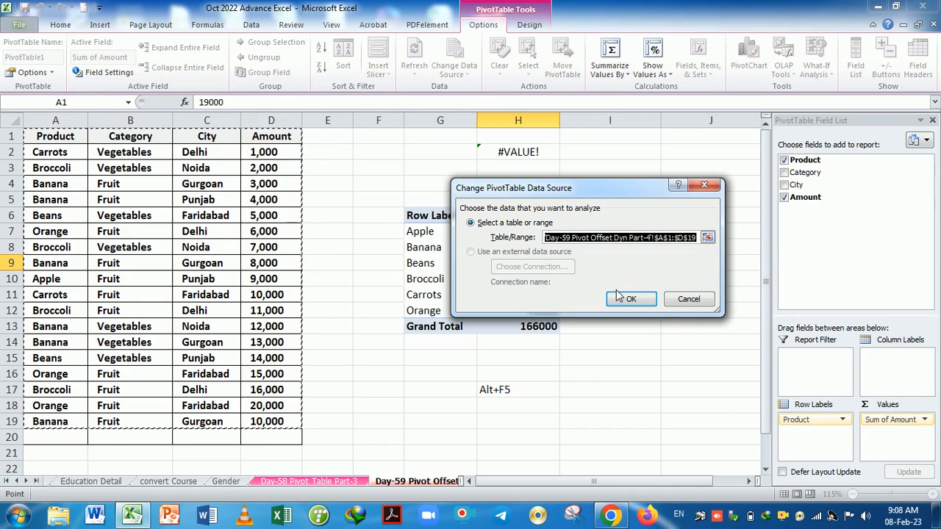
{"action": "key", "text": "BackSpace"}
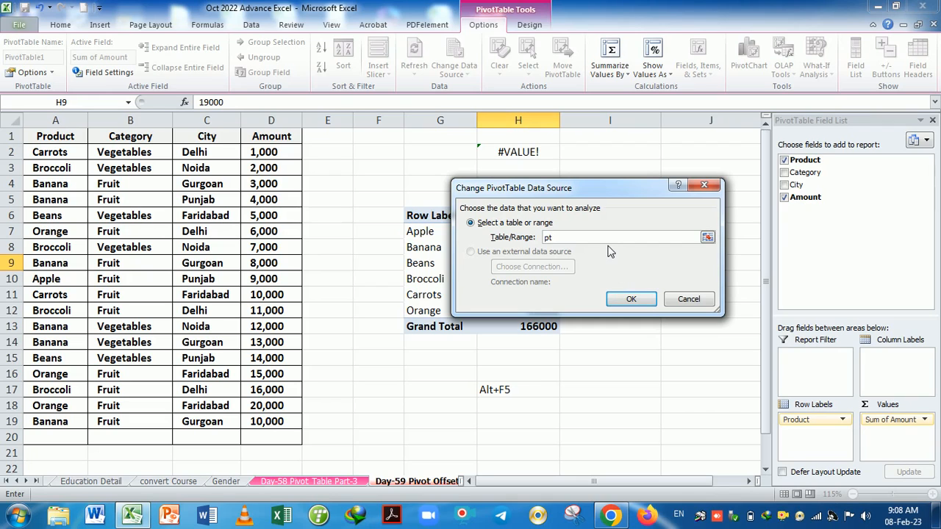
{"action": "left_click", "coordinate": [644, 299]}
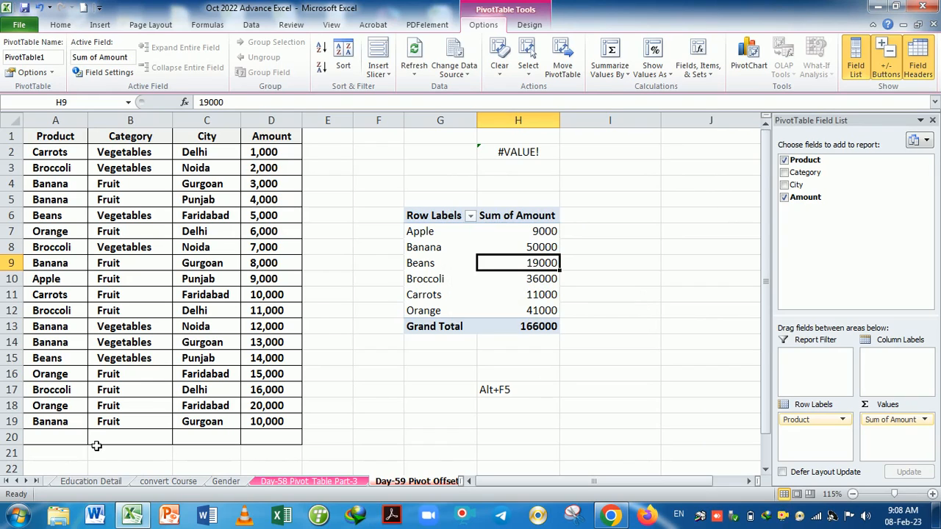
{"action": "left_click", "coordinate": [56, 441]}
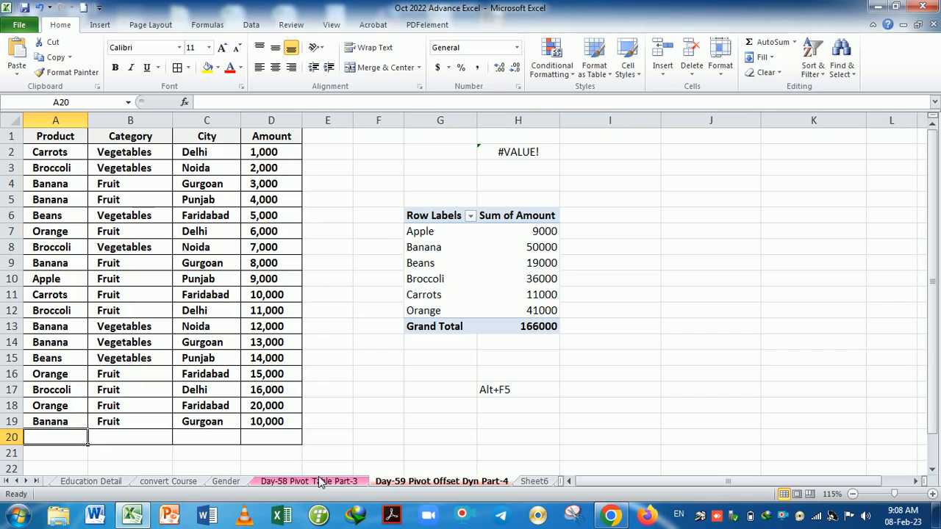
{"action": "type", "text": "Ba"}
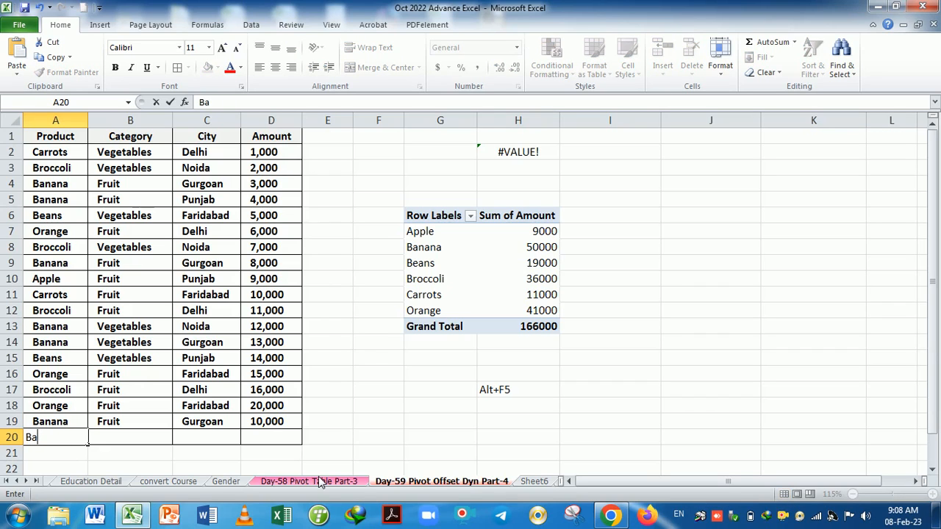
{"action": "type", "text": "rcoli"}
{"action": "key", "text": "BackSpace"}
{"action": "key", "text": "BackSpace"}
{"action": "key", "text": "BackSpace"}
{"action": "key", "text": "BackSpace"}
{"action": "key", "text": "BackSpace"}
{"action": "key", "text": "BackSpace"}
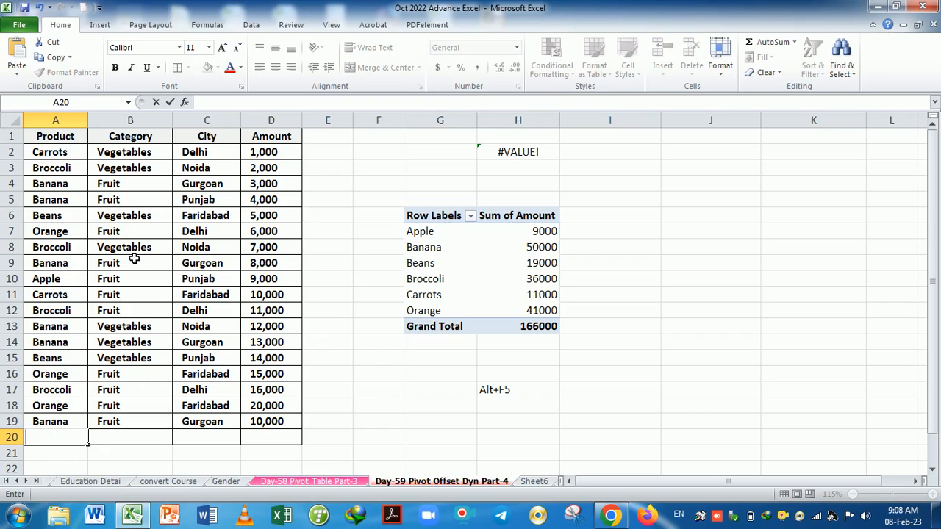
Step: Copy the Carrots, Vegetables, Delhi record from row 2 into the empty row 20 of the source data
{"action": "left_click_drag", "start_coordinate": [52, 152], "coordinate": [255, 154]}
{"action": "key", "text": "ctrl+c"}
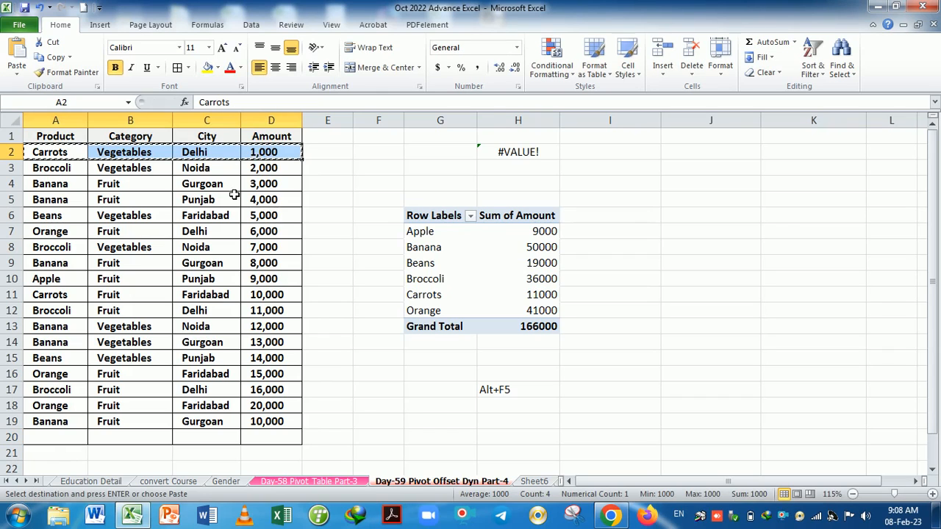
{"action": "left_click", "coordinate": [63, 441]}
{"action": "key", "text": "ctrl+v"}
{"action": "key", "text": "ctrl"}
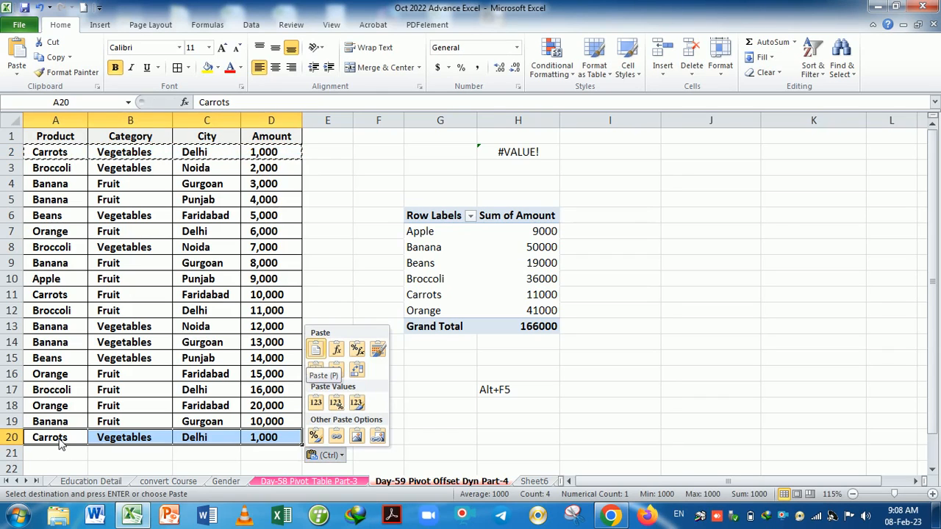
{"action": "key", "text": "Escape"}
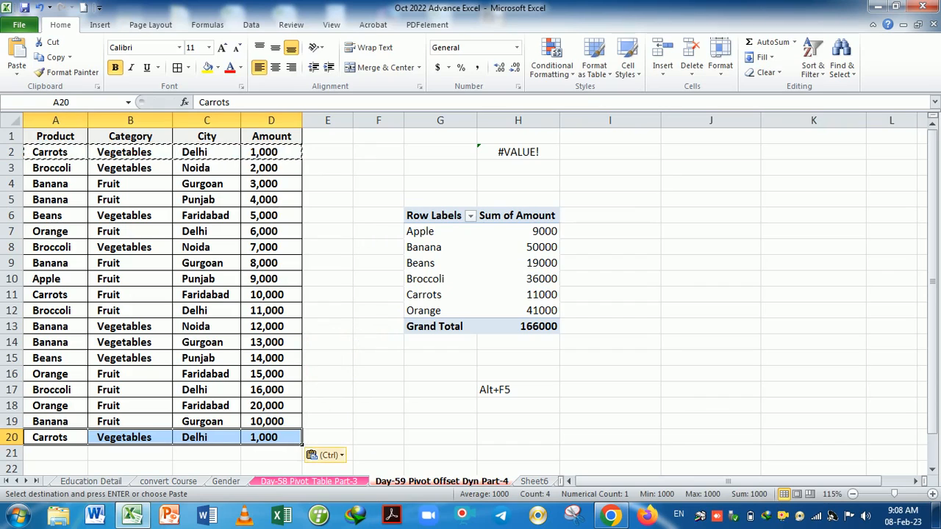
Step: Set the amount of the new Carrots record in D20 to 20,000
{"action": "left_click", "coordinate": [279, 442]}
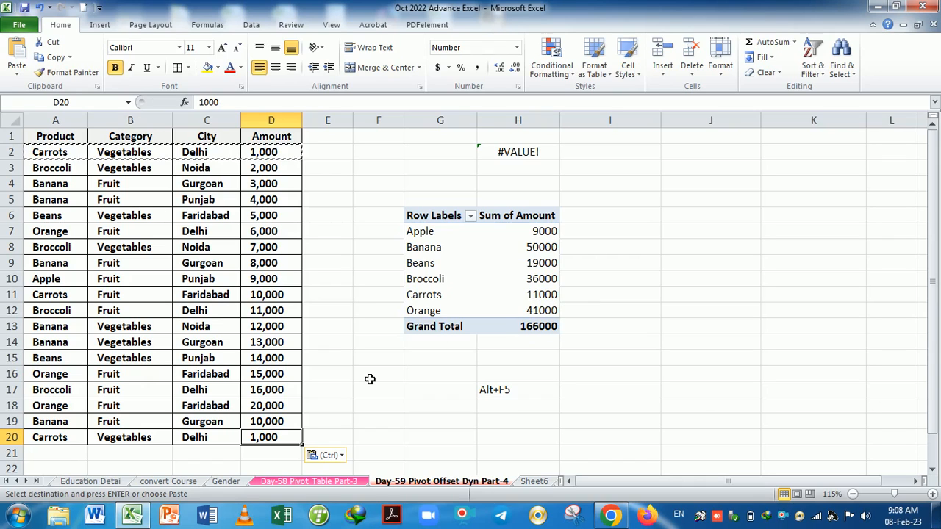
{"action": "type", "text": "20,000"}
{"action": "key", "text": "Return"}
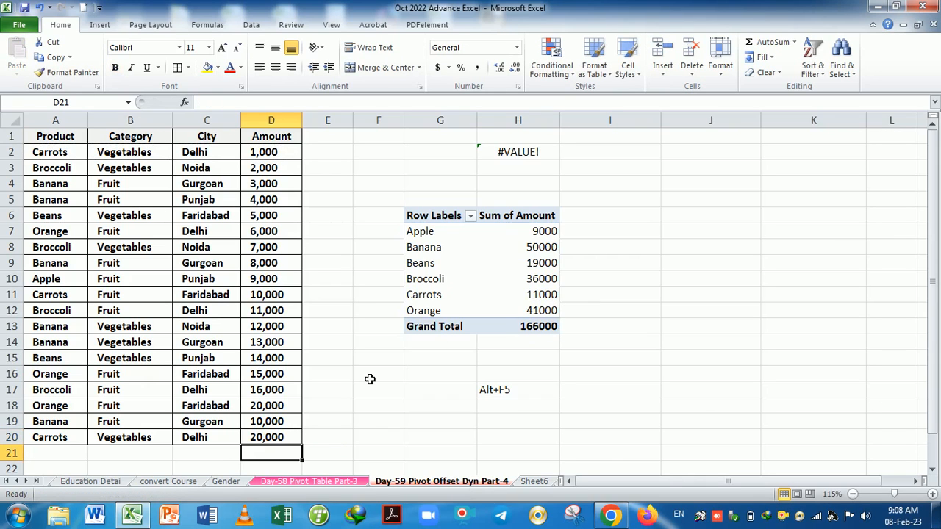
Step: Refresh the PivotTable to include the Carrots record added in row 20
{"action": "left_click", "coordinate": [498, 278]}
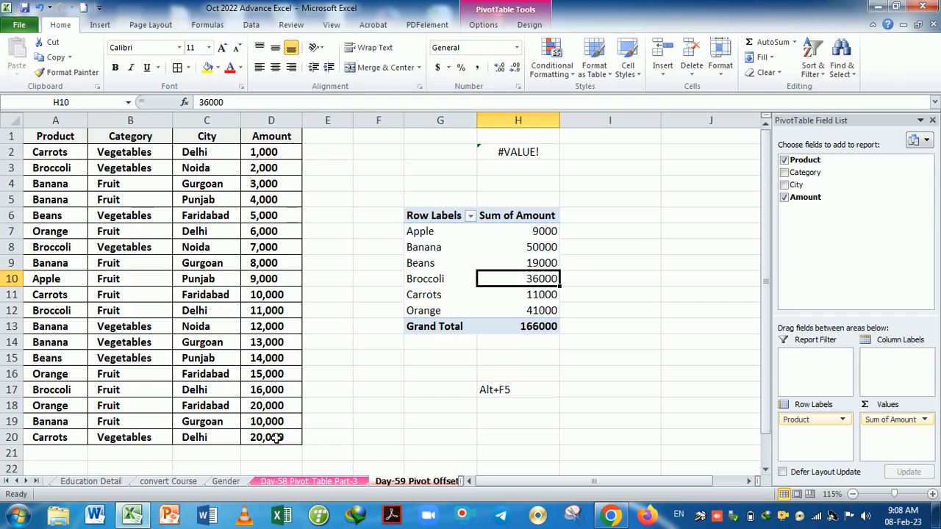
{"action": "left_click", "coordinate": [482, 28]}
{"action": "left_click", "coordinate": [425, 76]}
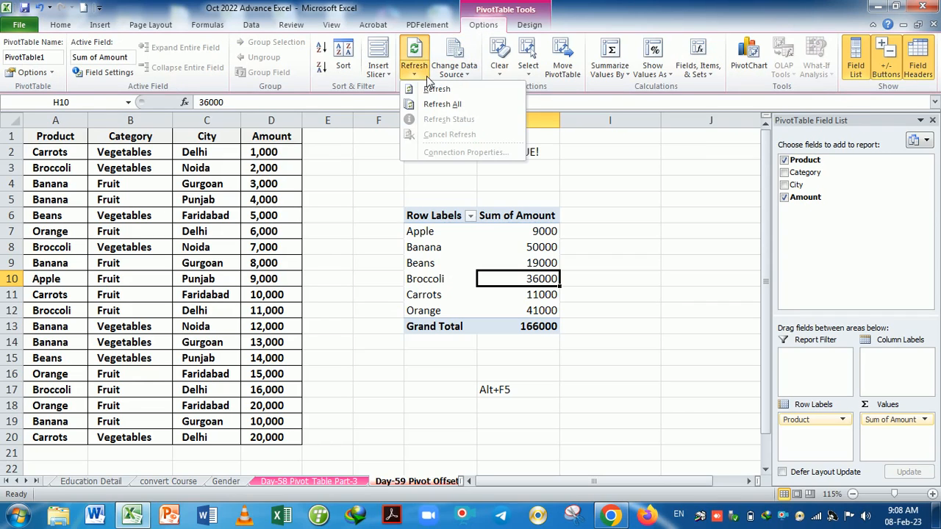
{"action": "left_click", "coordinate": [436, 89]}
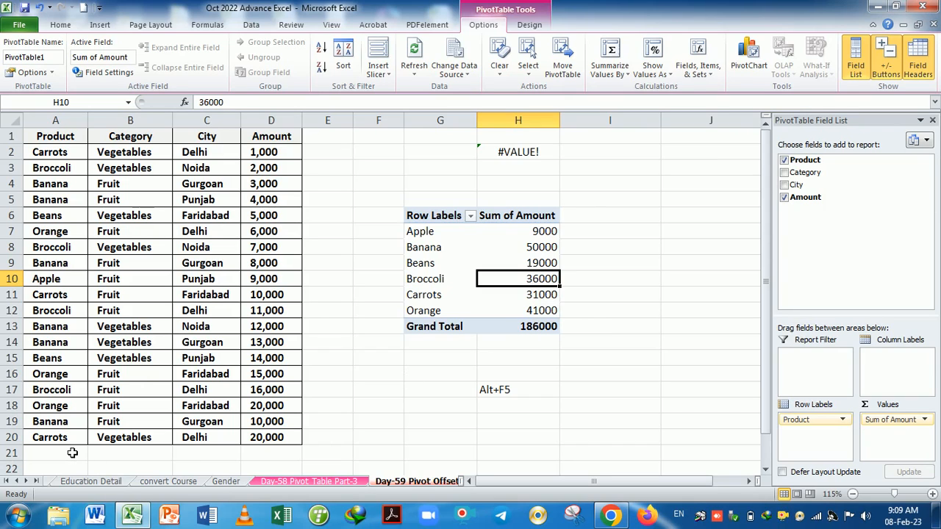
Step: Copy the Orange, Fruit, Faridabad record with amount 20,000 from row 18 into row 21
{"action": "left_click_drag", "start_coordinate": [72, 411], "coordinate": [266, 406]}
{"action": "key", "text": "ctrl+c"}
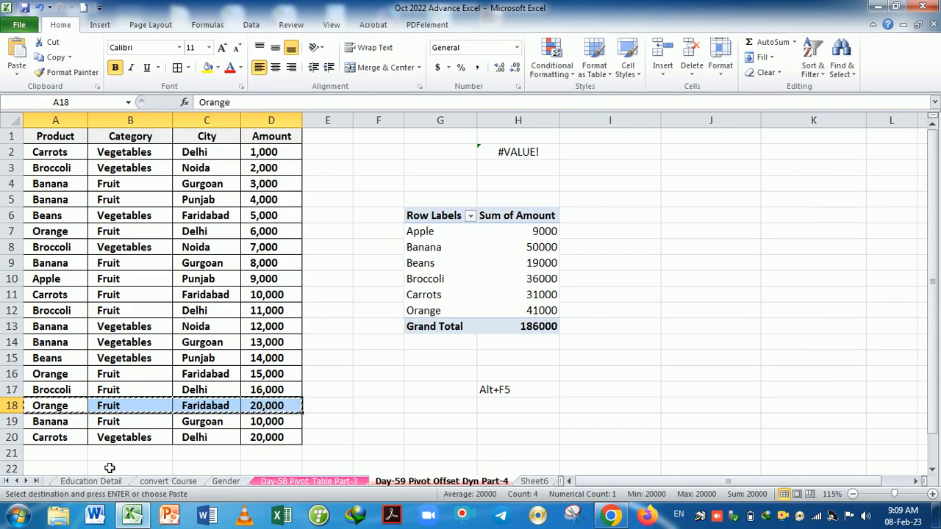
{"action": "left_click", "coordinate": [78, 454]}
{"action": "key", "text": "ctrl+v"}
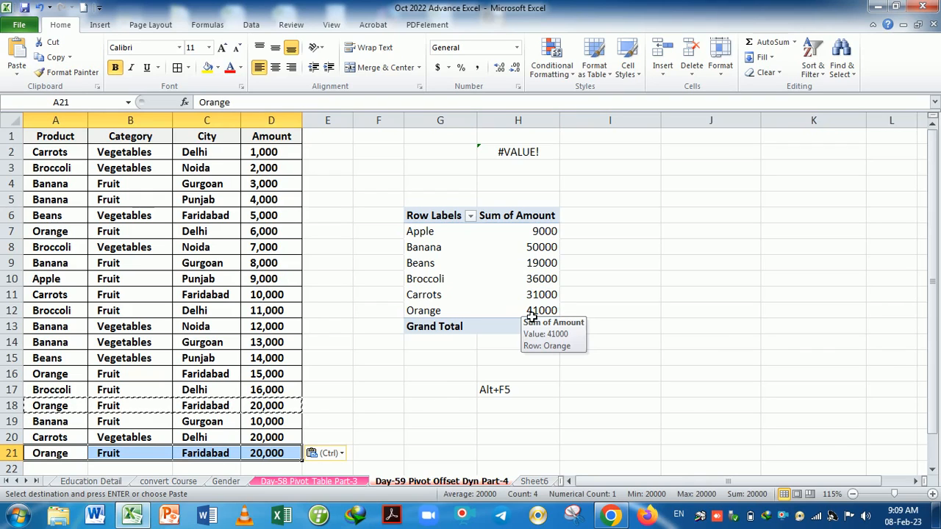
{"action": "left_click", "coordinate": [271, 457]}
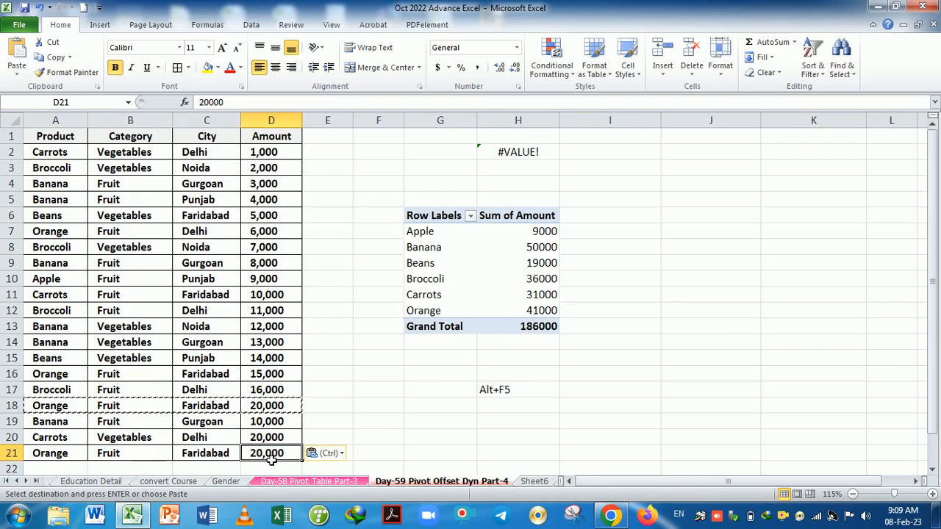
{"action": "left_click", "coordinate": [553, 374]}
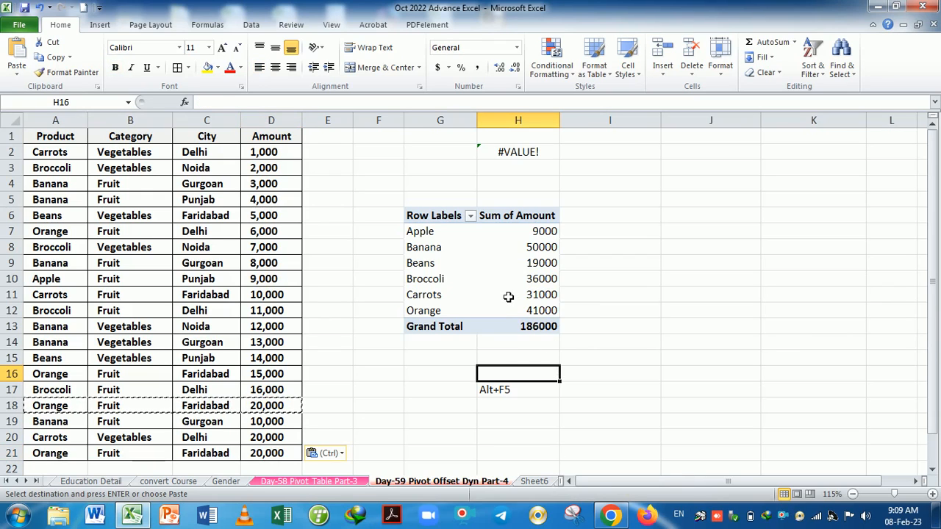
Step: Refresh the PivotTable to include the Orange record added in row 21
{"action": "left_click", "coordinate": [507, 296]}
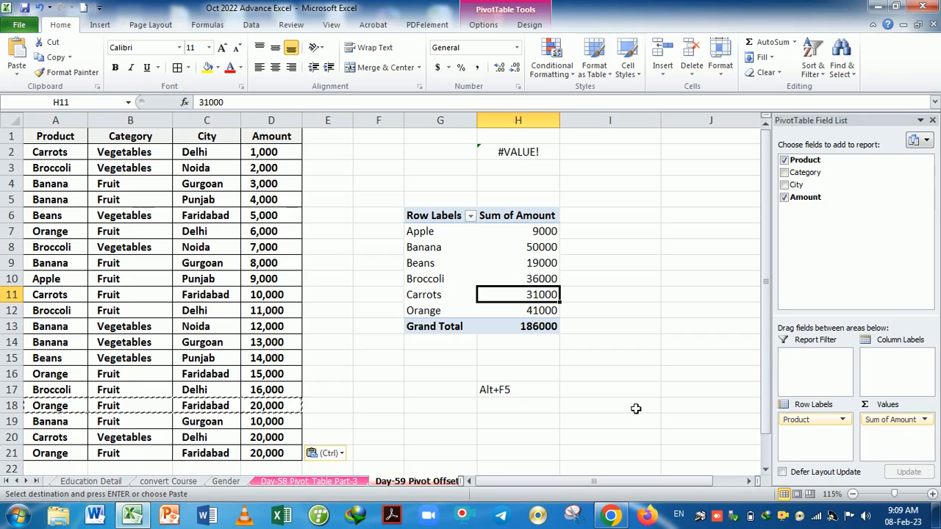
{"action": "key", "text": "alt+F5"}
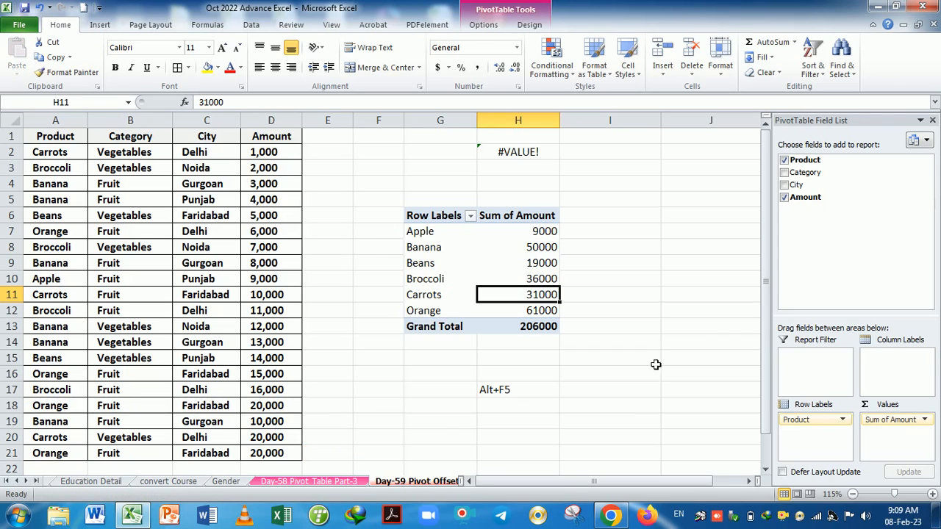
{"action": "right_click", "coordinate": [498, 256]}
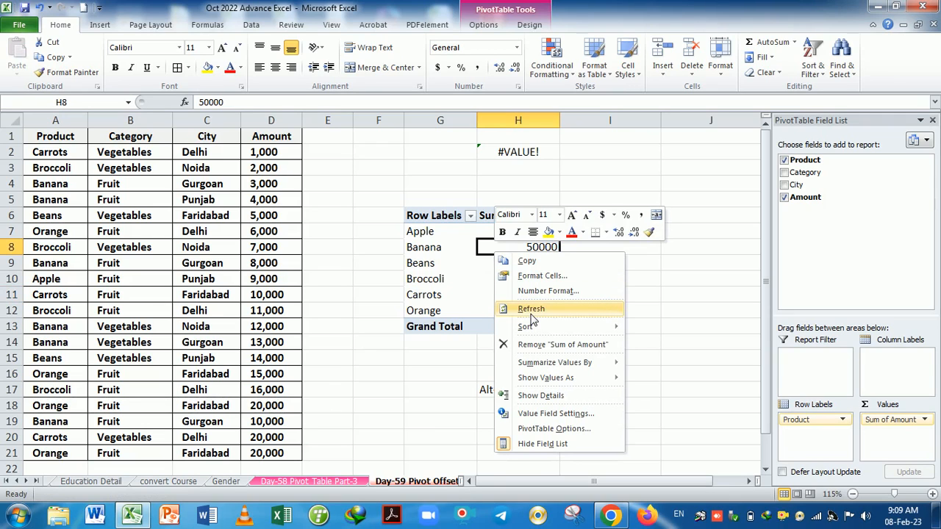
{"action": "left_click", "coordinate": [321, 448]}
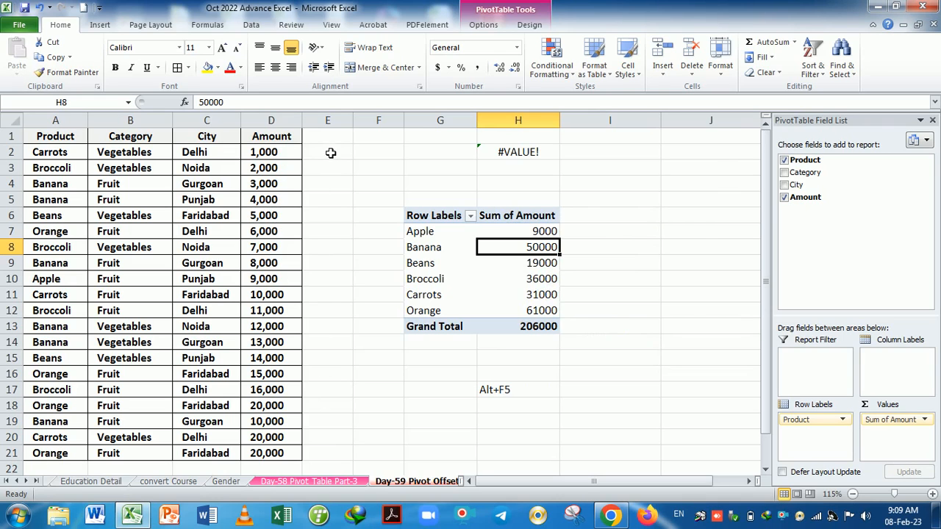
Step: Copy the Shift header and values I1:I17 from the Day-58 Pivot Table Part-3 sheet into E1 of the Day-59 Pivot Offset Dyn Part-4 sheet
{"action": "left_click", "coordinate": [336, 482]}
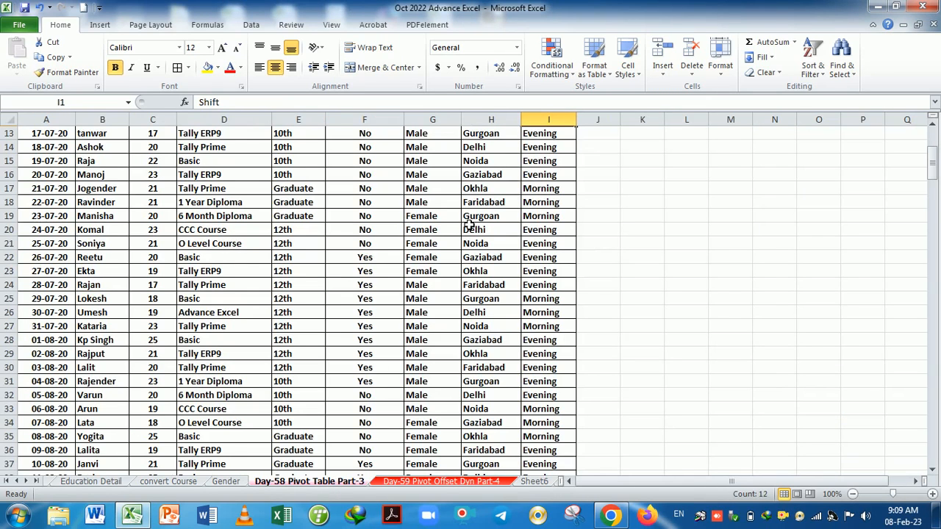
{"action": "scroll", "coordinate": [473, 257], "scroll_direction": "up", "scroll_amount": 4}
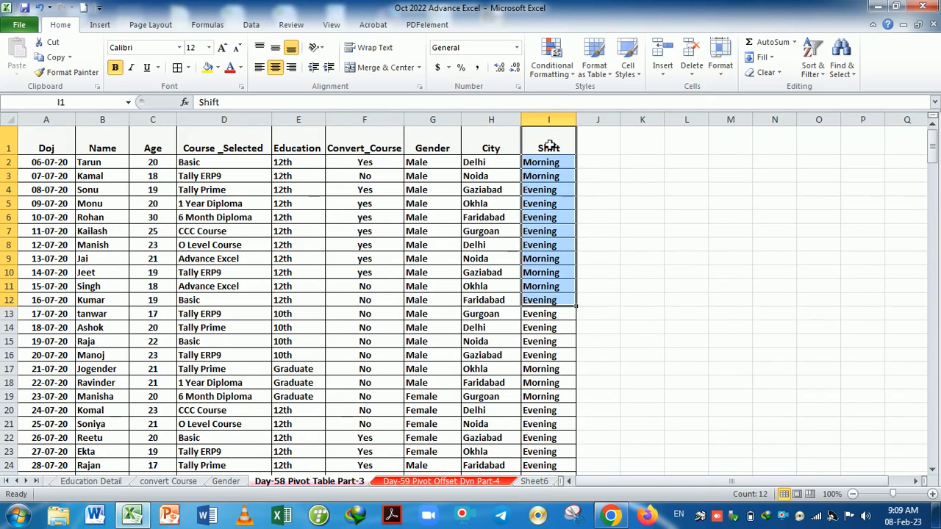
{"action": "left_click_drag", "start_coordinate": [548, 147], "coordinate": [563, 374]}
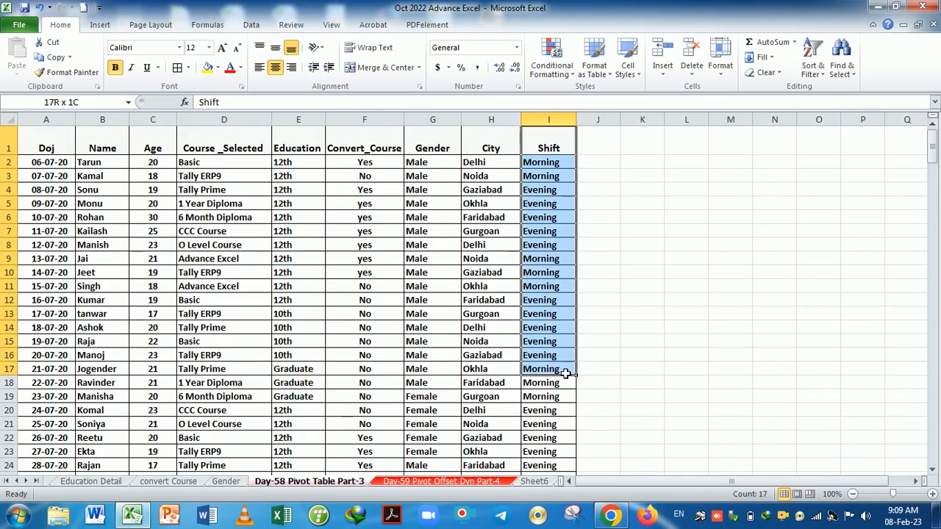
{"action": "key", "text": "ctrl+c"}
{"action": "left_click", "coordinate": [463, 481]}
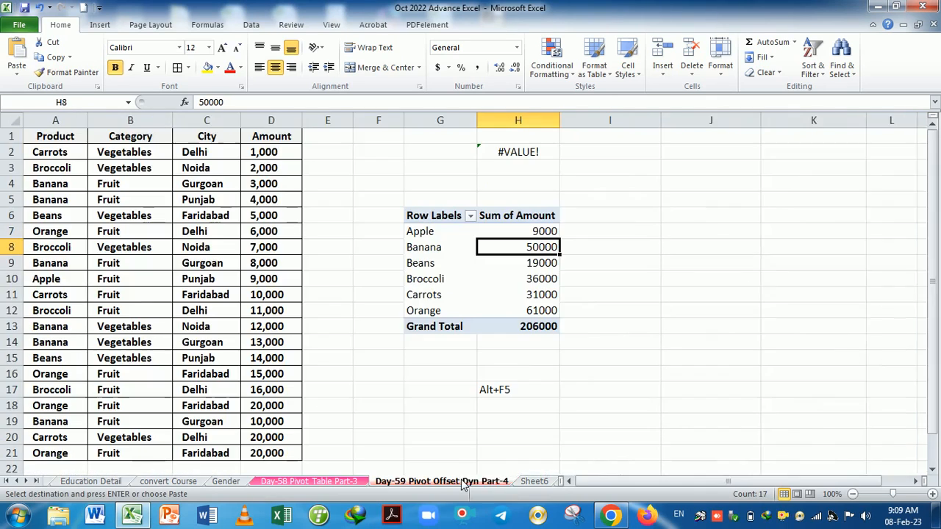
{"action": "left_click", "coordinate": [330, 141]}
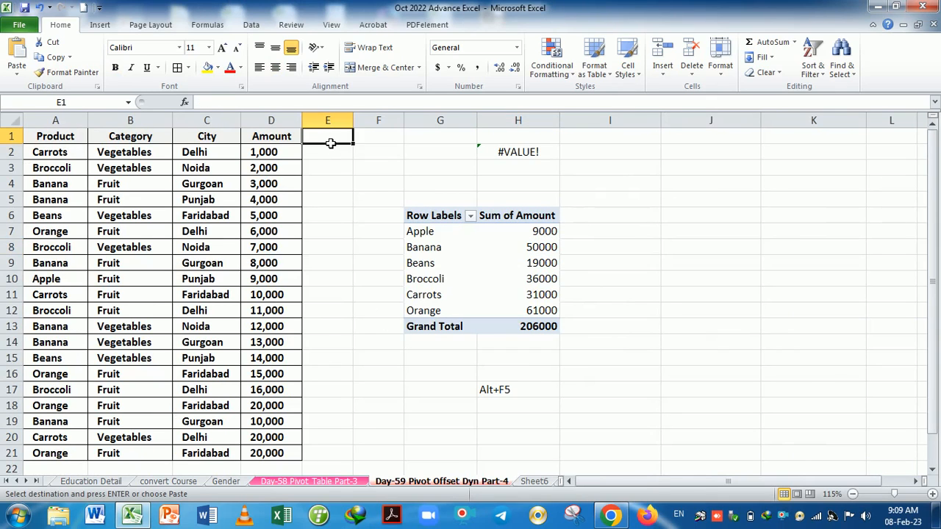
{"action": "key", "text": "ctrl+v"}
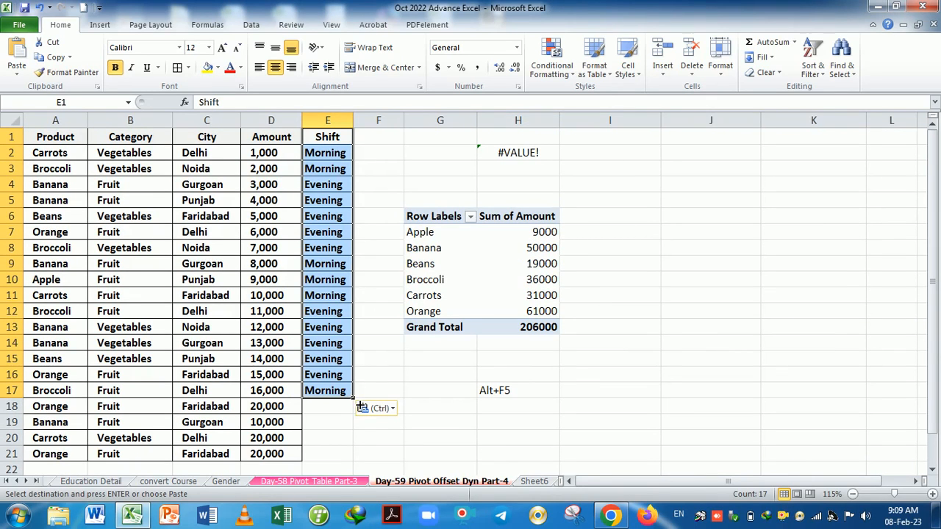
Step: Fill the pasted Shift column down through E21 so it covers every record
{"action": "left_click_drag", "start_coordinate": [352, 397], "coordinate": [355, 460]}
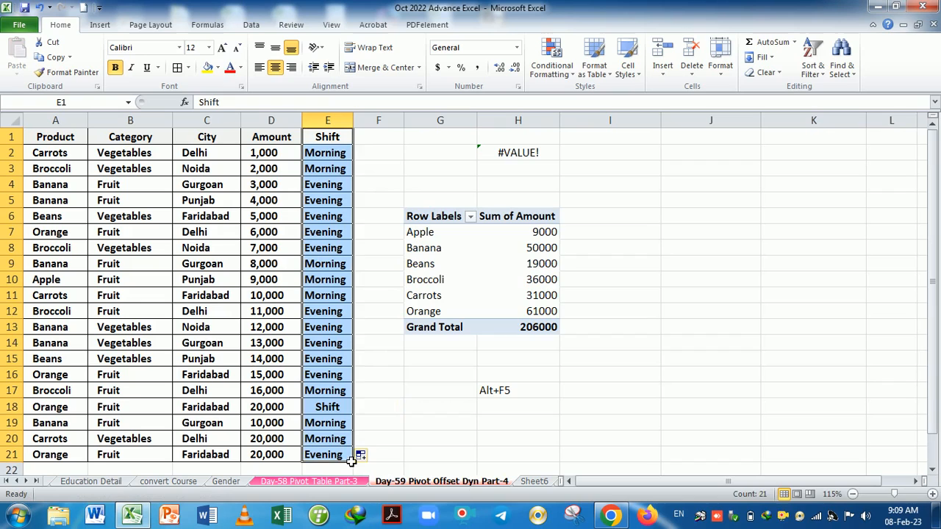
{"action": "left_click", "coordinate": [390, 422]}
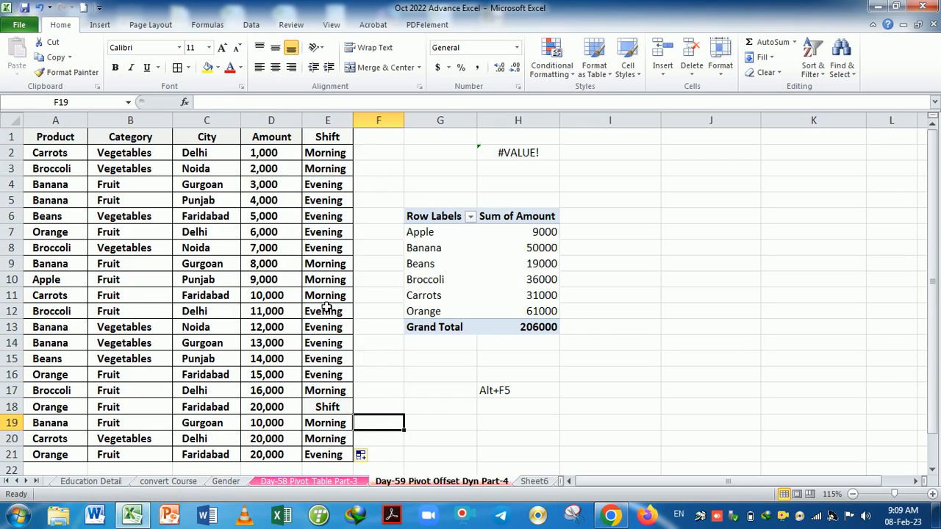
{"action": "left_click", "coordinate": [320, 286]}
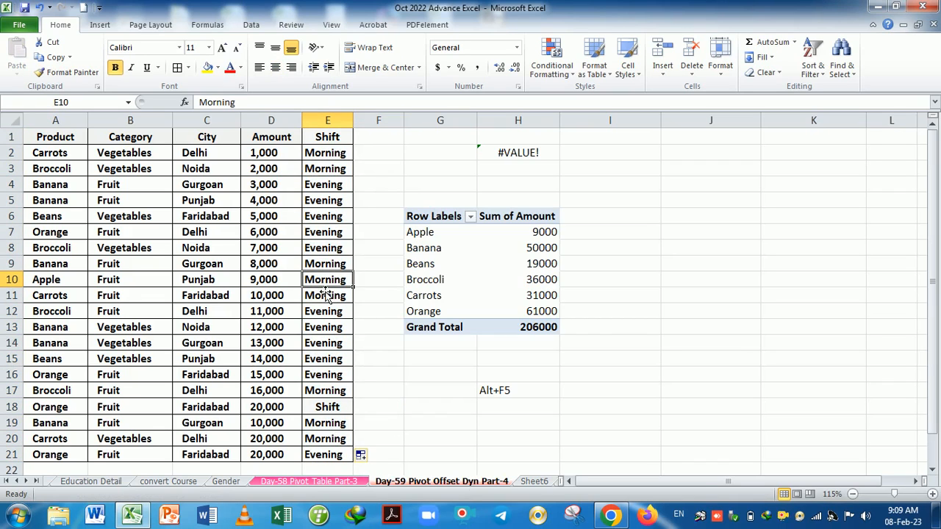
Step: Refresh the PivotTable so its field list includes the new Shift column
{"action": "left_click", "coordinate": [503, 267]}
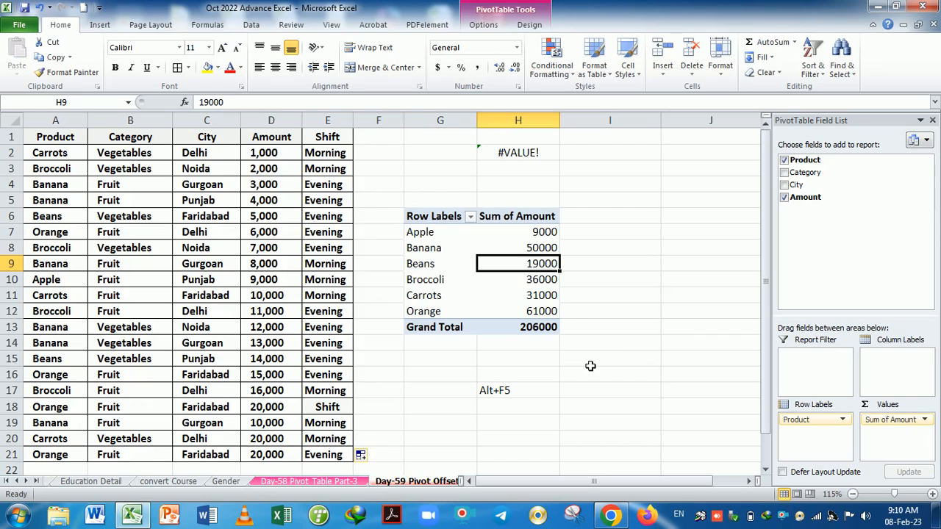
{"action": "key", "text": "alt+F5"}
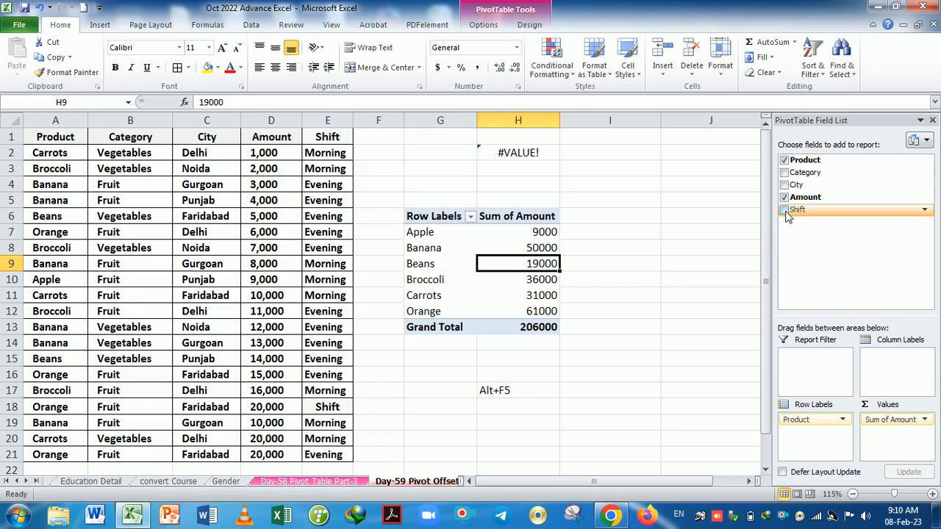
Step: Add Shift beneath Product in the PivotTable's row labels, allowing the destination cells to be replaced, and remove Shift again
{"action": "left_click_drag", "start_coordinate": [786, 213], "coordinate": [817, 441]}
{"action": "left_click", "coordinate": [445, 292]}
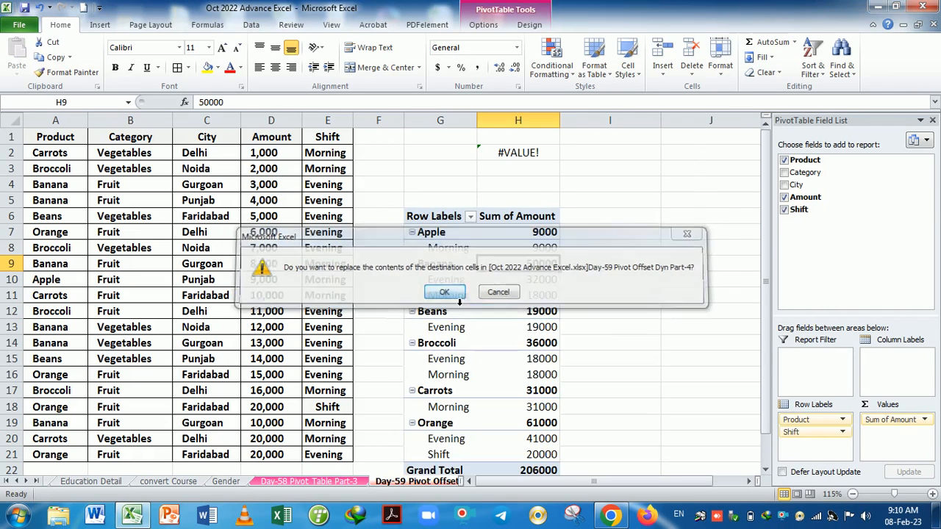
{"action": "scroll", "coordinate": [542, 325], "scroll_direction": "down", "scroll_amount": 2}
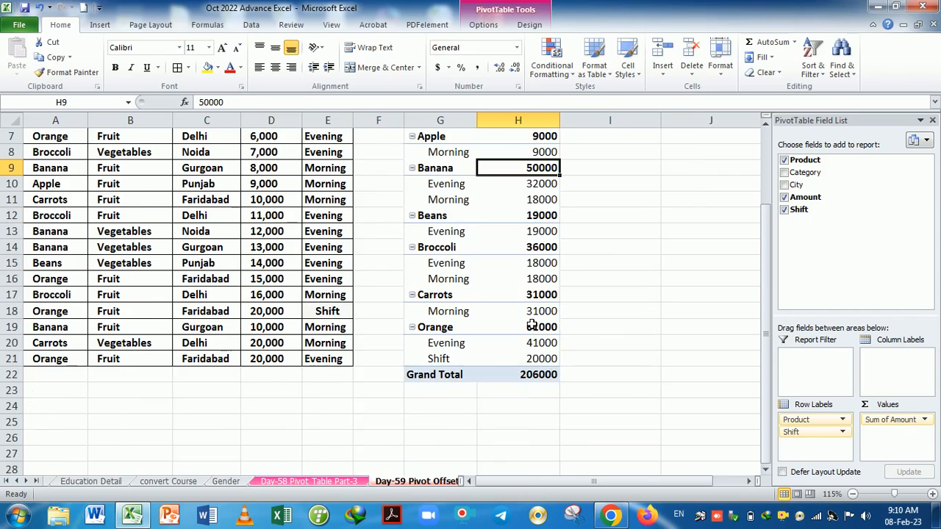
{"action": "scroll", "coordinate": [542, 323], "scroll_direction": "up", "scroll_amount": 2}
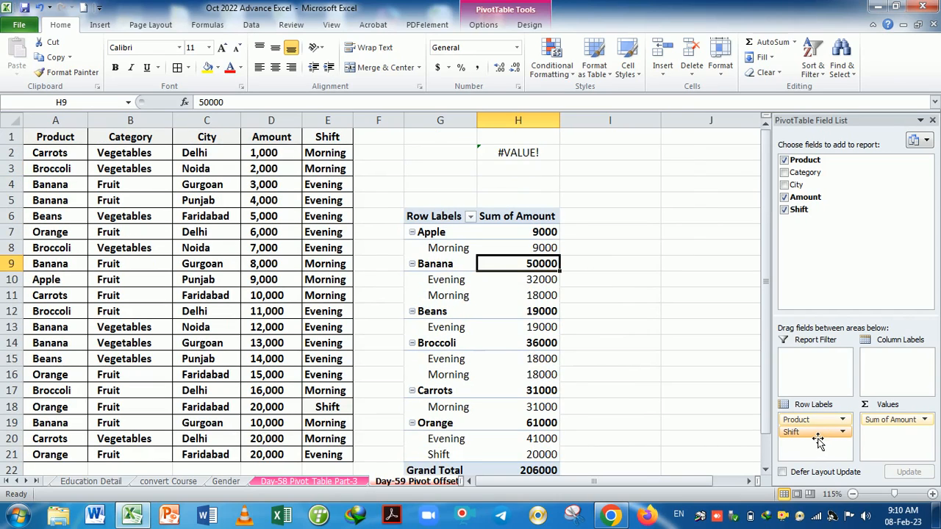
{"action": "left_click_drag", "start_coordinate": [818, 439], "coordinate": [821, 248]}
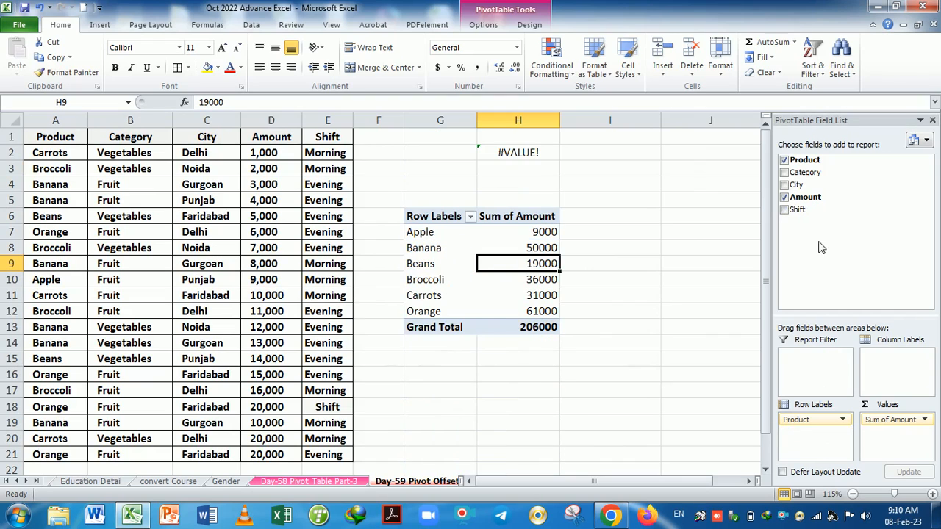
Step: Fill the Morning shift from E17 down into E18, replacing the stray Shift header text
{"action": "left_click", "coordinate": [343, 411]}
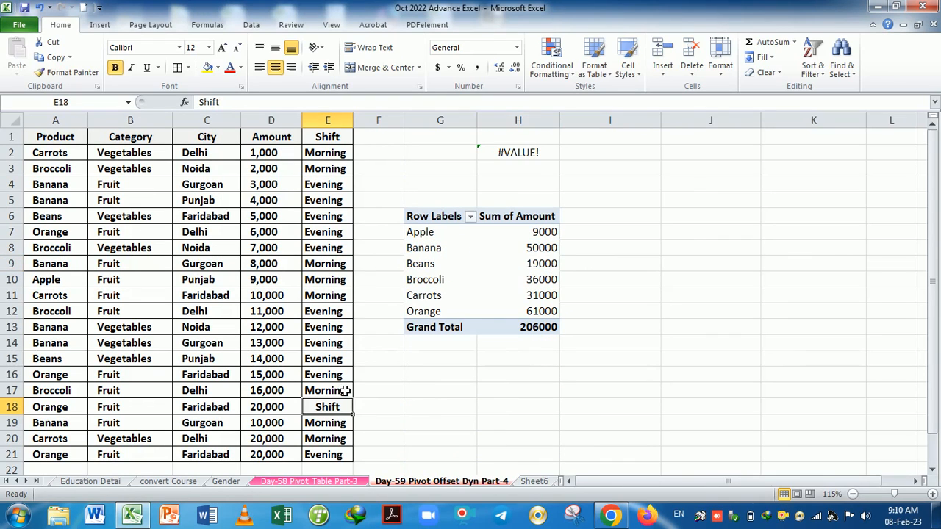
{"action": "left_click", "coordinate": [344, 390]}
{"action": "left_click_drag", "start_coordinate": [353, 399], "coordinate": [358, 421]}
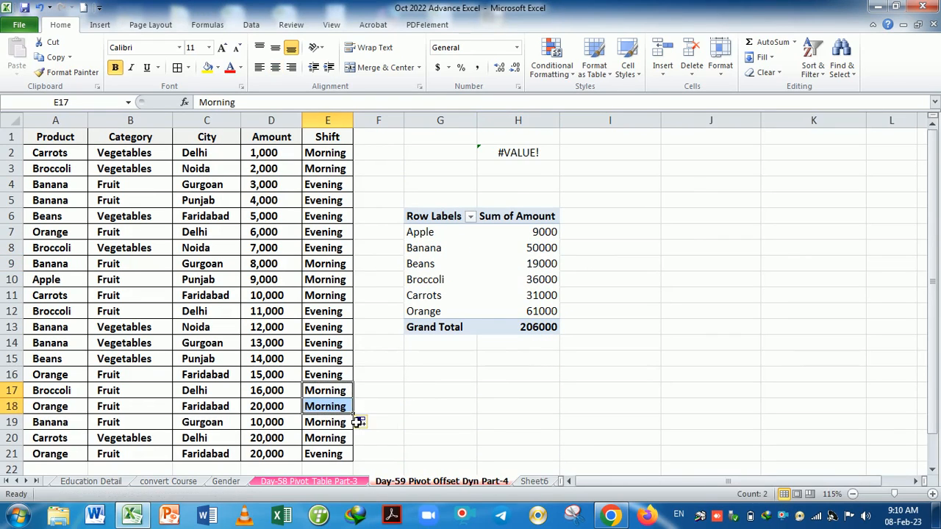
{"action": "left_click", "coordinate": [441, 390]}
Step: Replace the Product field with Shift in the PivotTable's row labels
{"action": "left_click", "coordinate": [497, 270]}
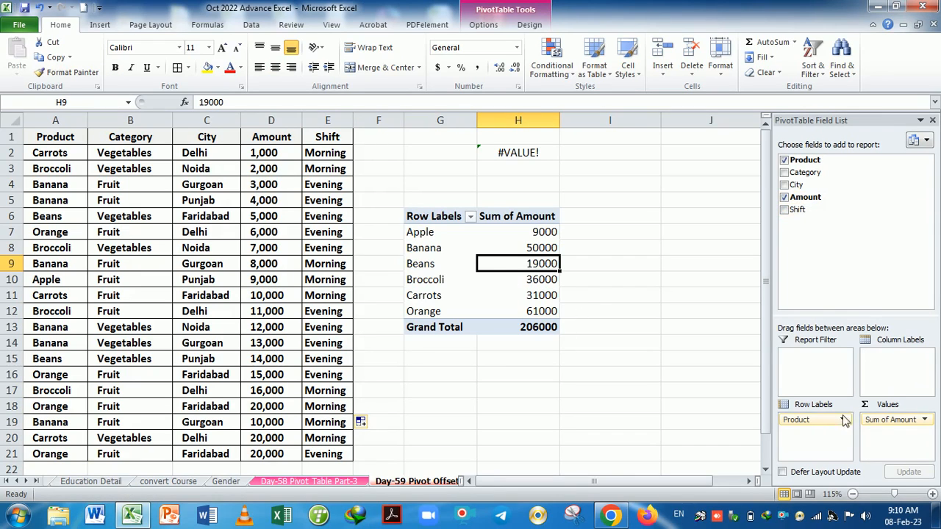
{"action": "left_click_drag", "start_coordinate": [822, 427], "coordinate": [855, 250]}
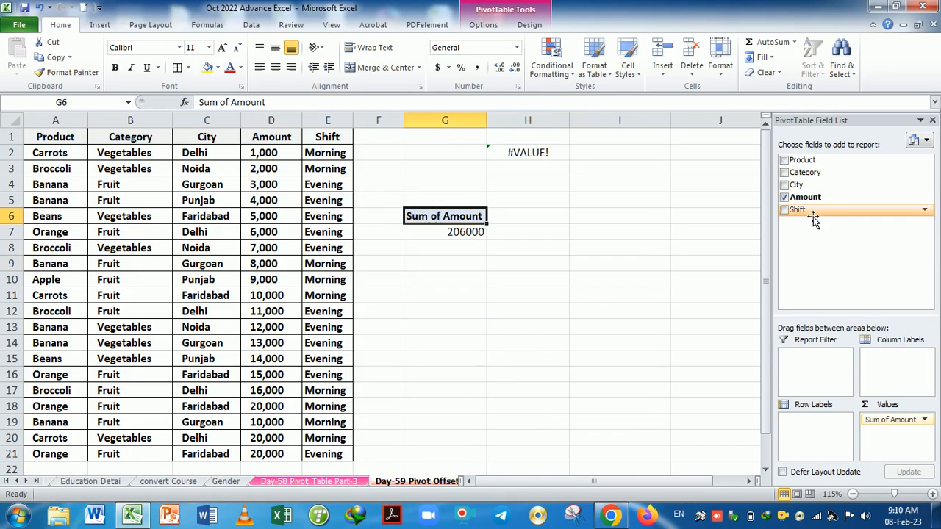
{"action": "left_click_drag", "start_coordinate": [799, 209], "coordinate": [808, 433]}
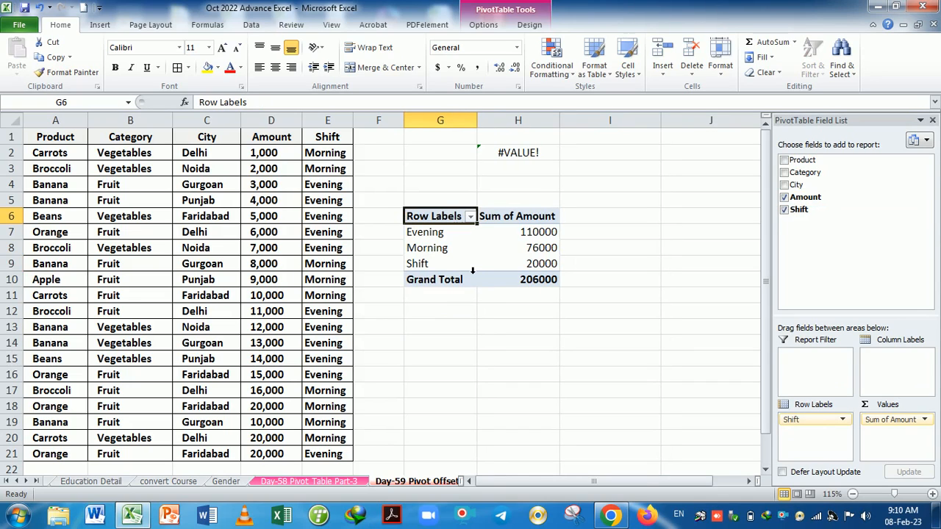
Step: Refresh the PivotTable to pick up the corrected shift in E18
{"action": "left_click", "coordinate": [433, 380]}
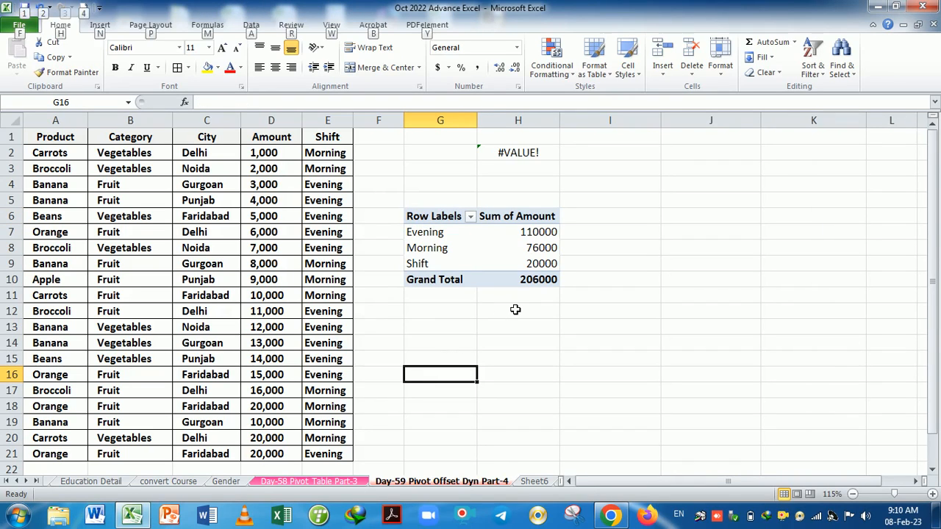
{"action": "left_click", "coordinate": [498, 263]}
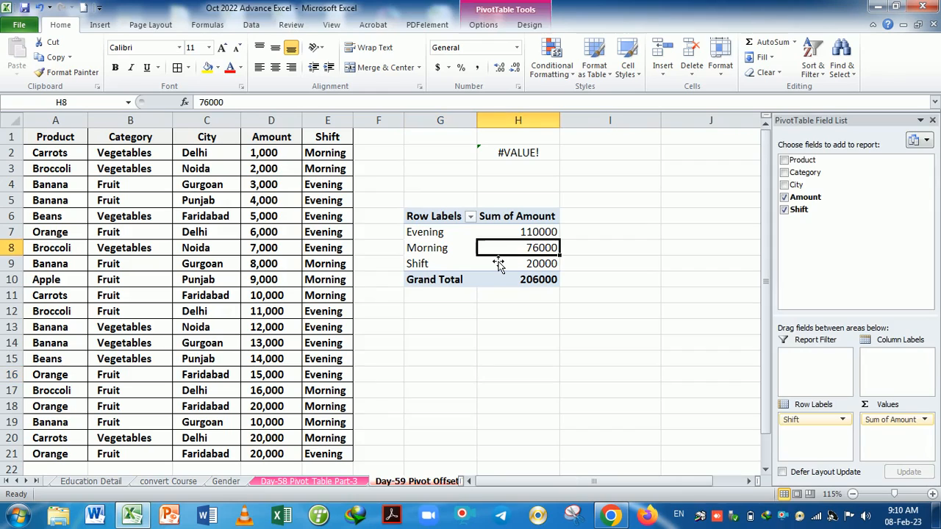
{"action": "key", "text": "alt+F5"}
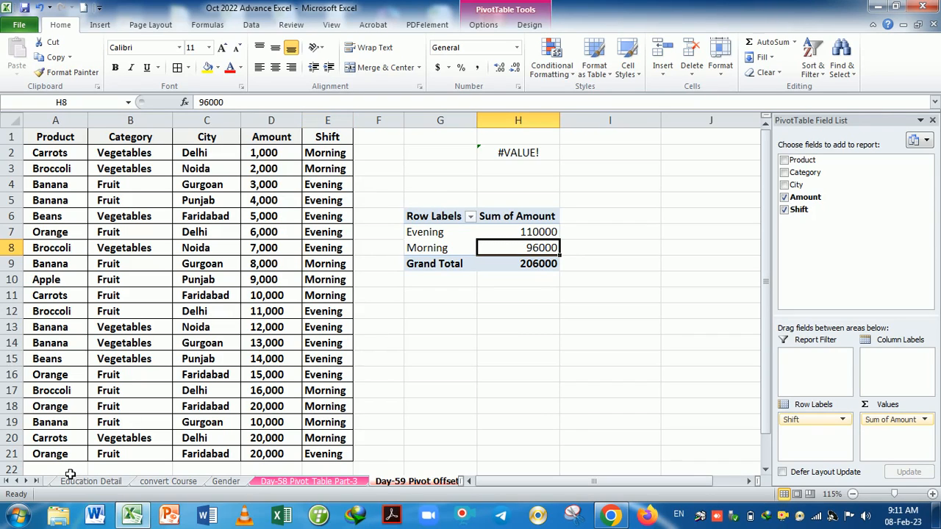
Step: Review the OFFSET and COUNTA formula in H2 without altering it
{"action": "double_click", "coordinate": [518, 155]}
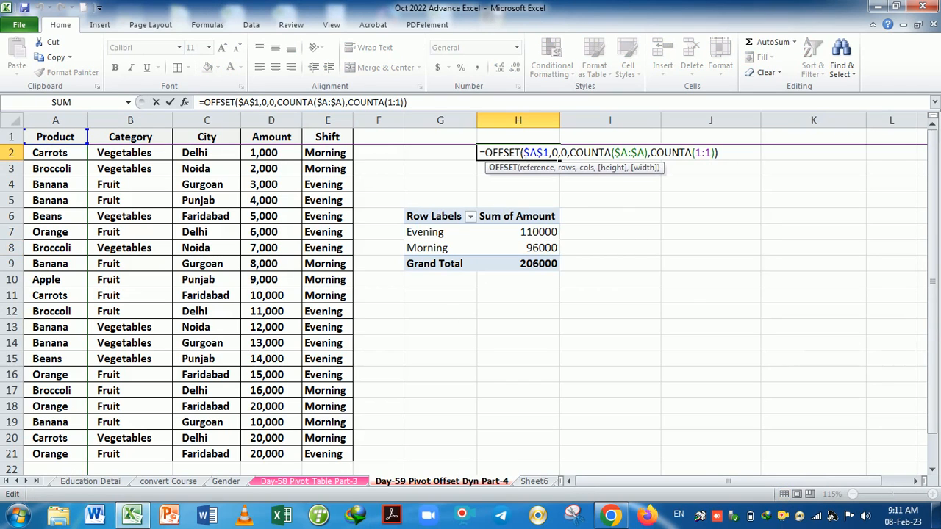
{"action": "left_click", "coordinate": [719, 153]}
{"action": "key", "text": "Return"}
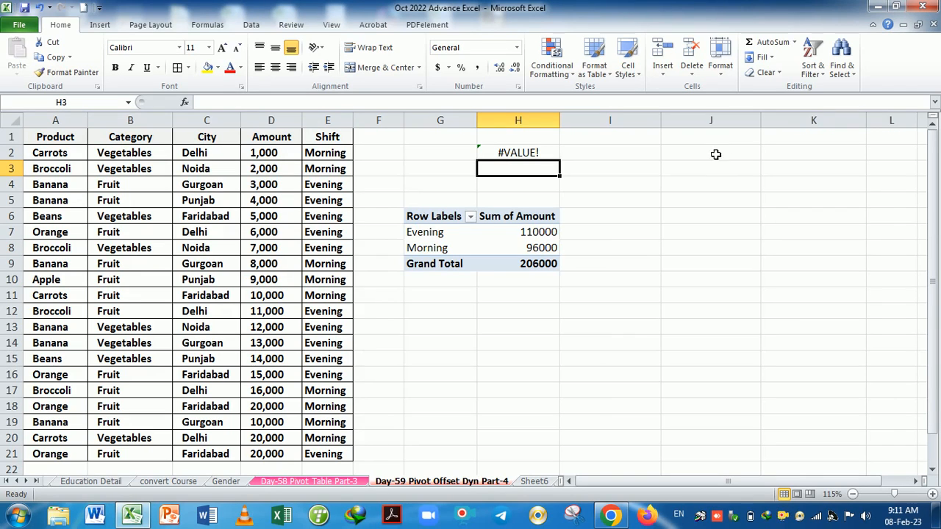
Step: Check the table or range used as the PivotTable's data source, leaving it unaltered
{"action": "left_click", "coordinate": [518, 232]}
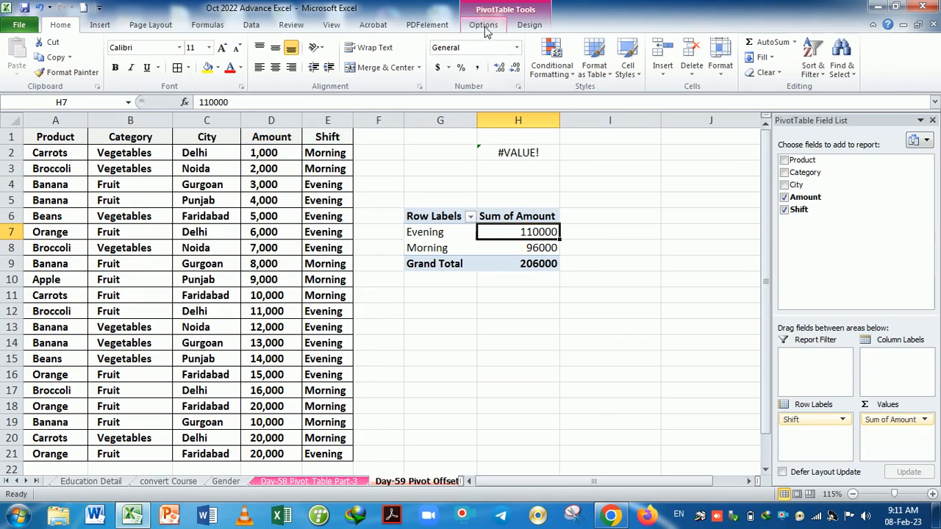
{"action": "left_click", "coordinate": [484, 25]}
{"action": "left_click", "coordinate": [468, 74]}
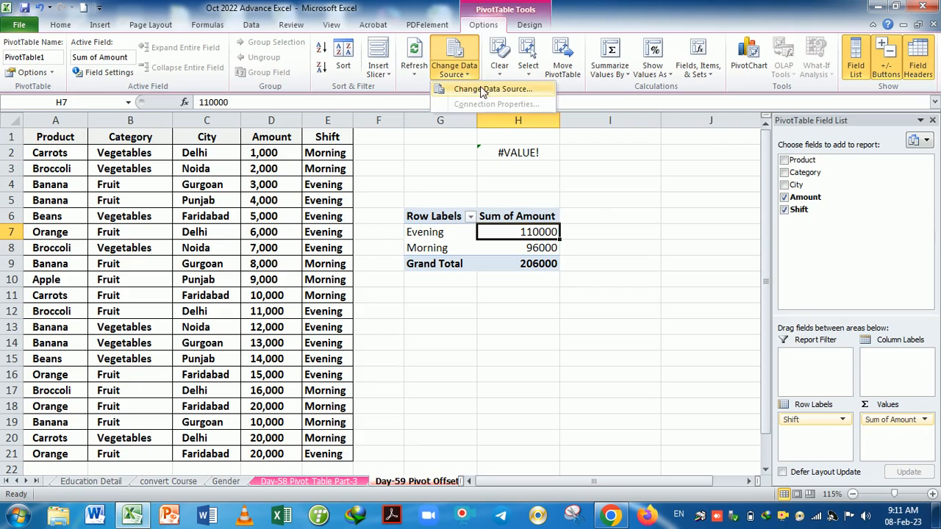
{"action": "left_click", "coordinate": [494, 90]}
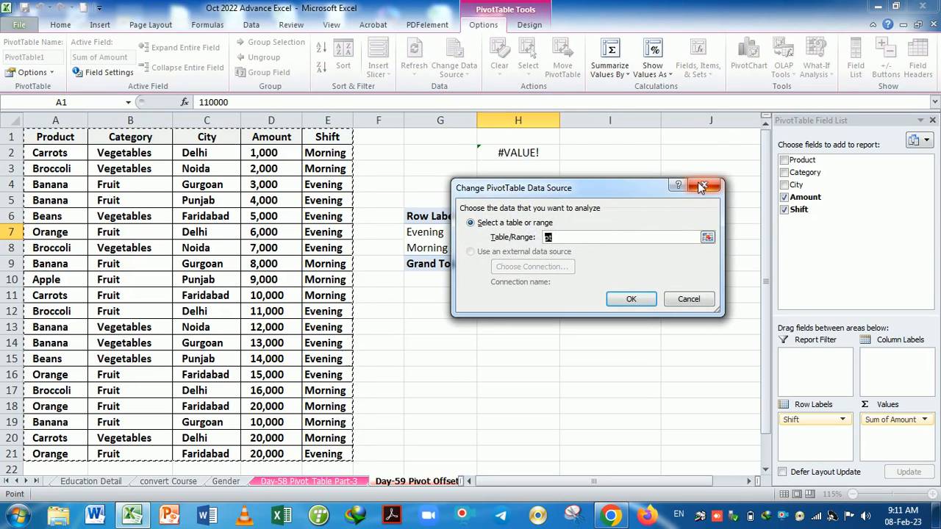
{"action": "left_click", "coordinate": [699, 188]}
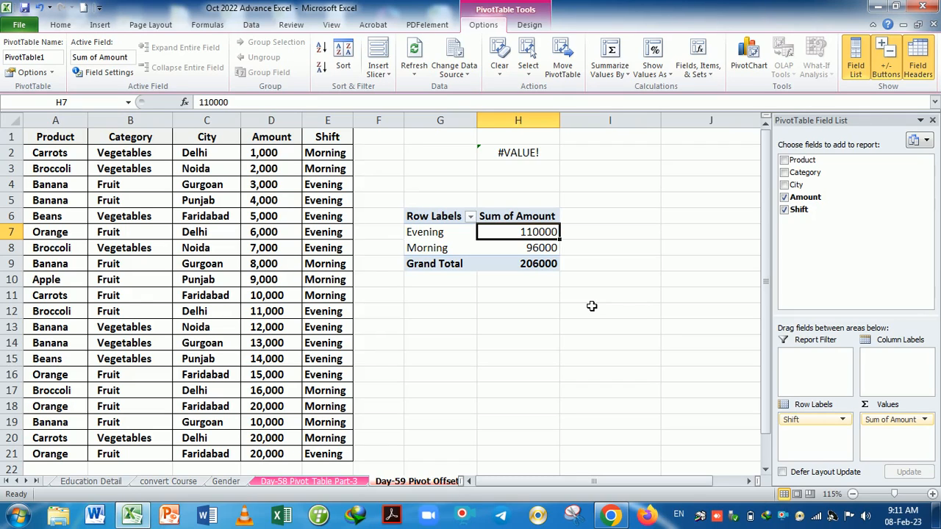
Step: Look through the refresh commands available for the PivotTable without running any
{"action": "right_click", "coordinate": [519, 242]}
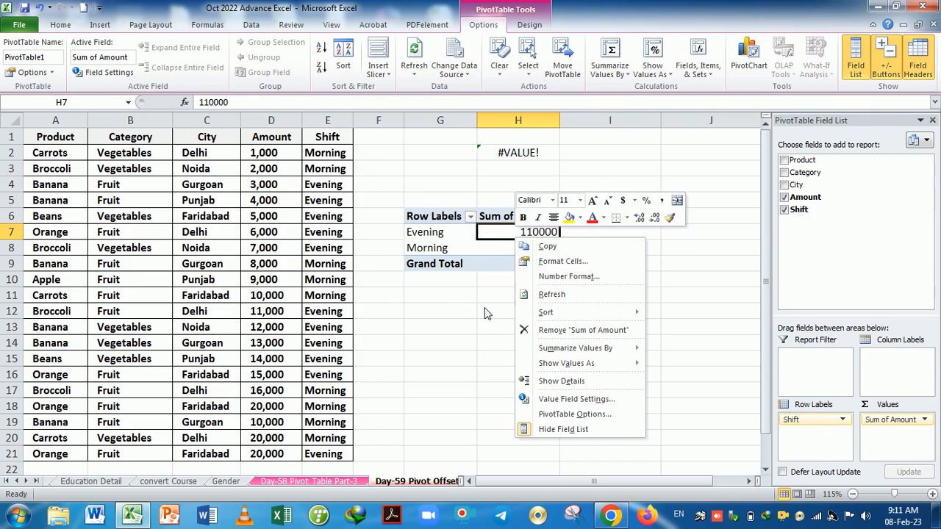
{"action": "key", "text": "Escape"}
{"action": "left_click", "coordinate": [414, 72]}
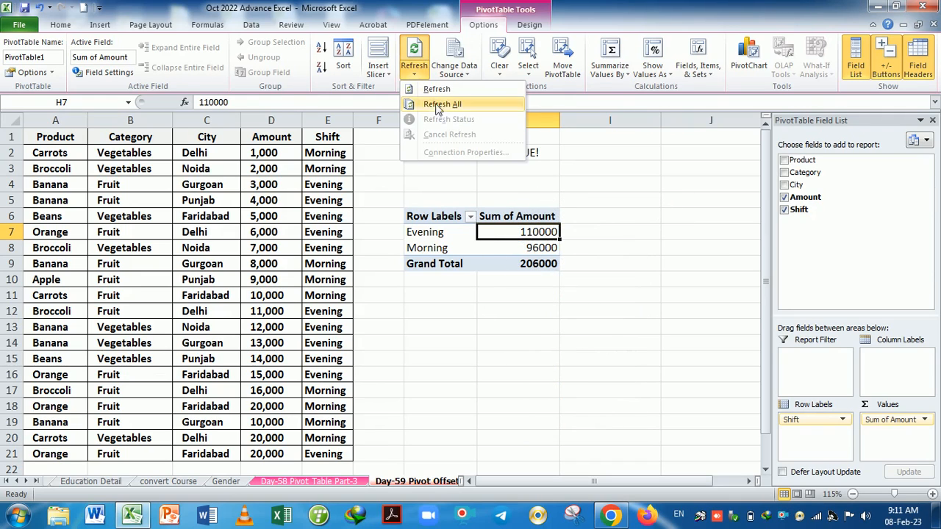
{"action": "key", "text": "Escape"}
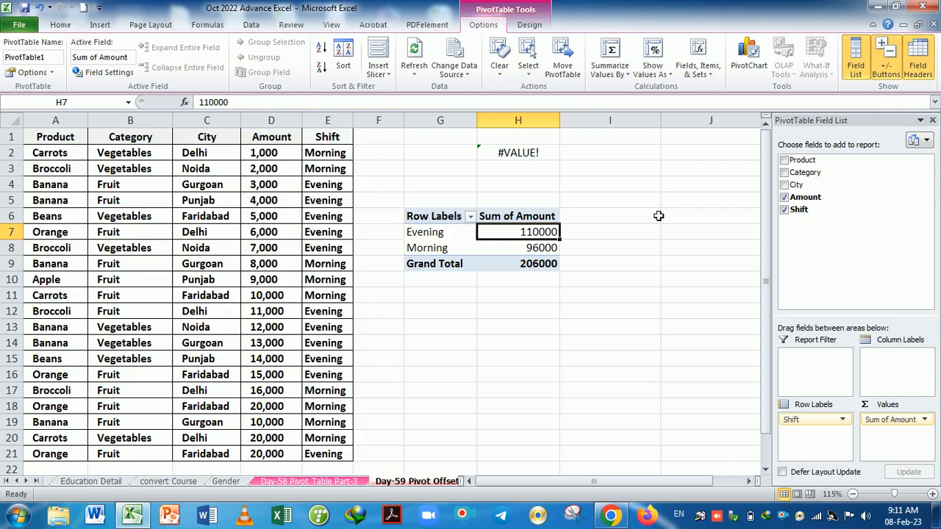
Step: Enter the note "Alt+F5 = refresh pivot table" in cell H14
{"action": "left_click", "coordinate": [522, 350]}
{"action": "type", "text": "Alt"}
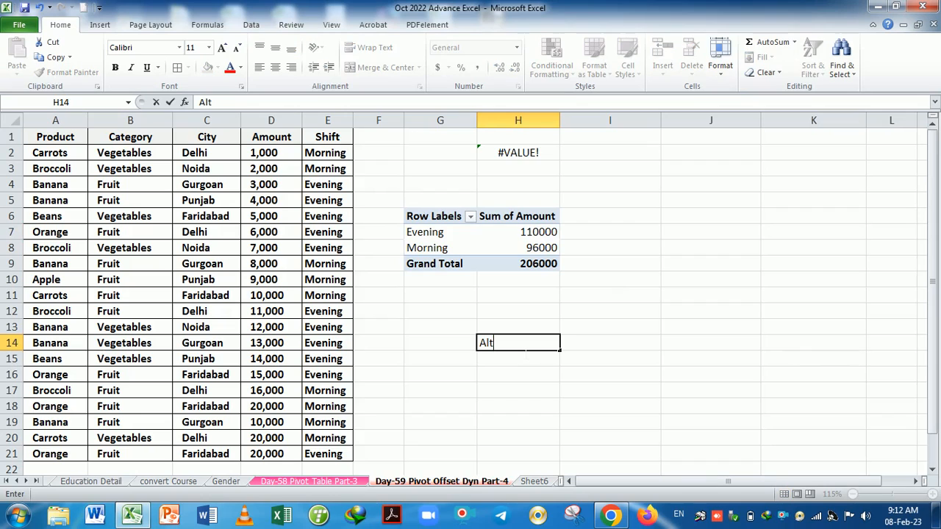
{"action": "type", "text": "+F5 = refrest"}
{"action": "key", "text": "BackSpace"}
{"action": "type", "text": "h vi"}
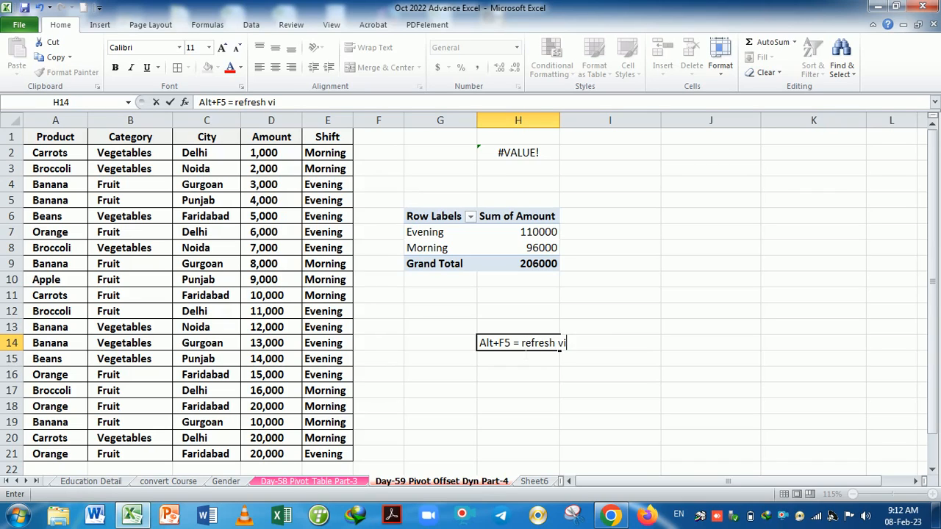
{"action": "type", "text": "o"}
{"action": "key", "text": "BackSpace"}
{"action": "key", "text": "BackSpace"}
{"action": "key", "text": "BackSpace"}
{"action": "type", "text": "pivot table"}
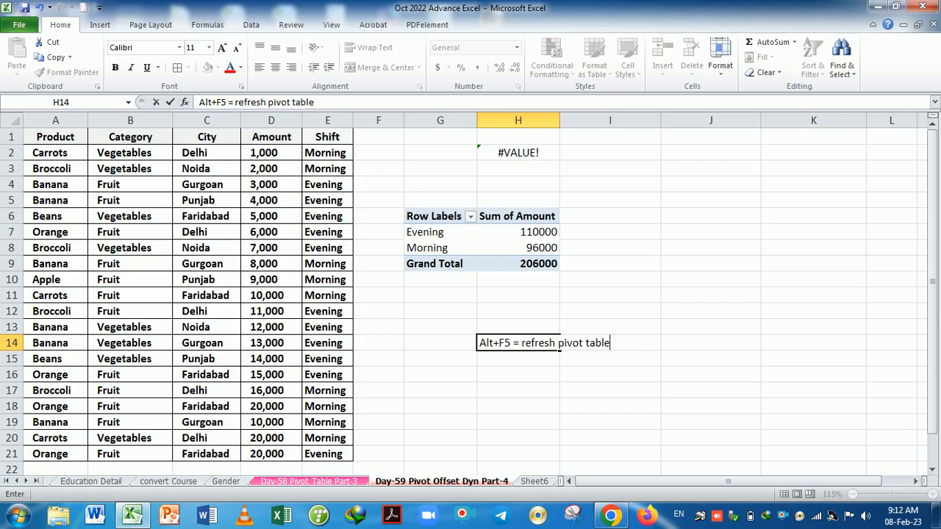
{"action": "key", "text": "Return"}
Step: Make the refresh shortcut note in H14 bold
{"action": "left_click", "coordinate": [520, 346]}
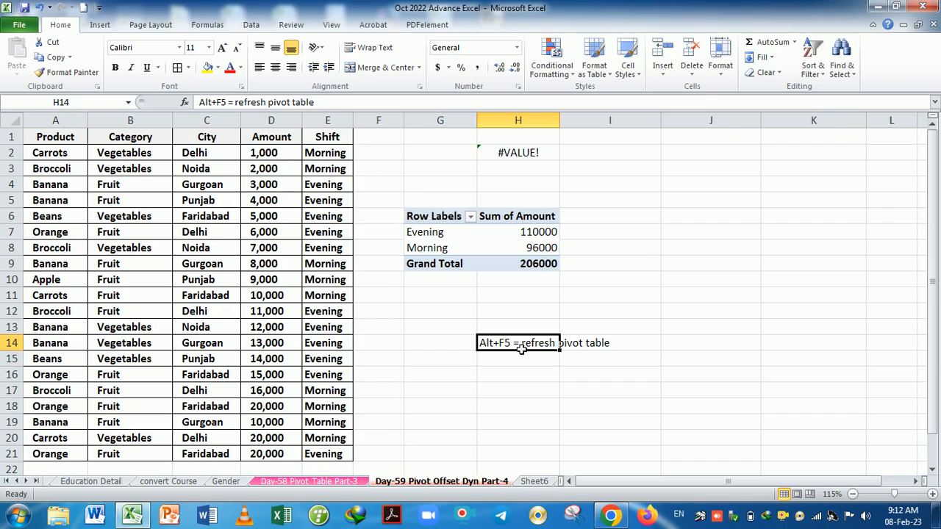
{"action": "left_click", "coordinate": [115, 66]}
{"action": "left_click", "coordinate": [586, 375]}
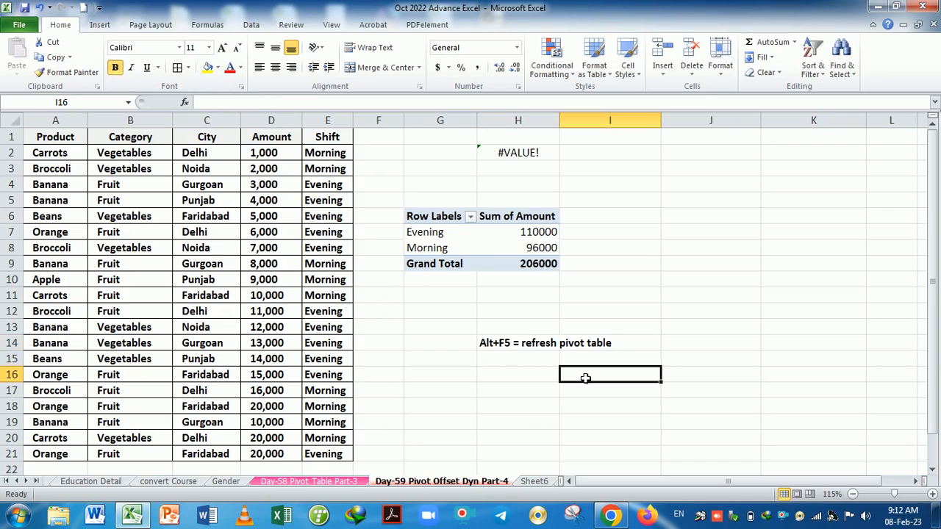
Step: View the layout and format settings in the PivotTable Options dialog and close it without changes
{"action": "left_click", "coordinate": [493, 231]}
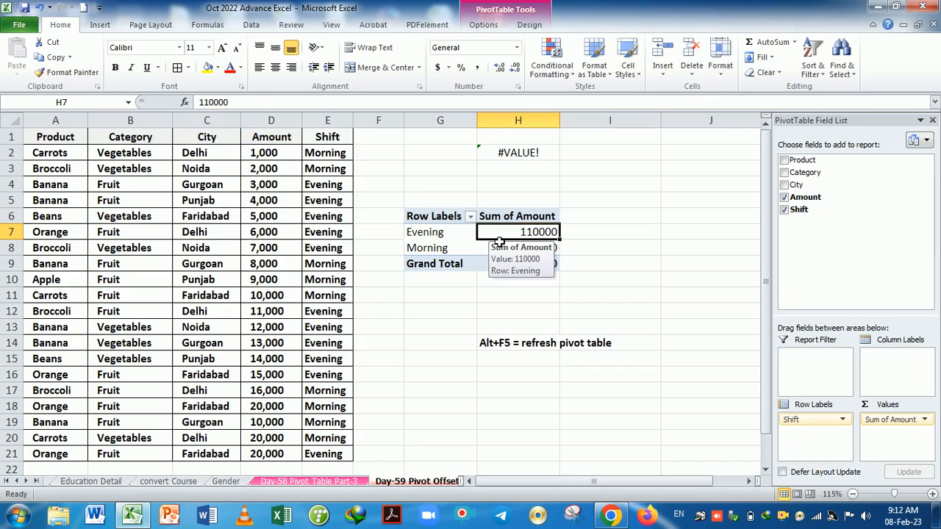
{"action": "left_click", "coordinate": [484, 25]}
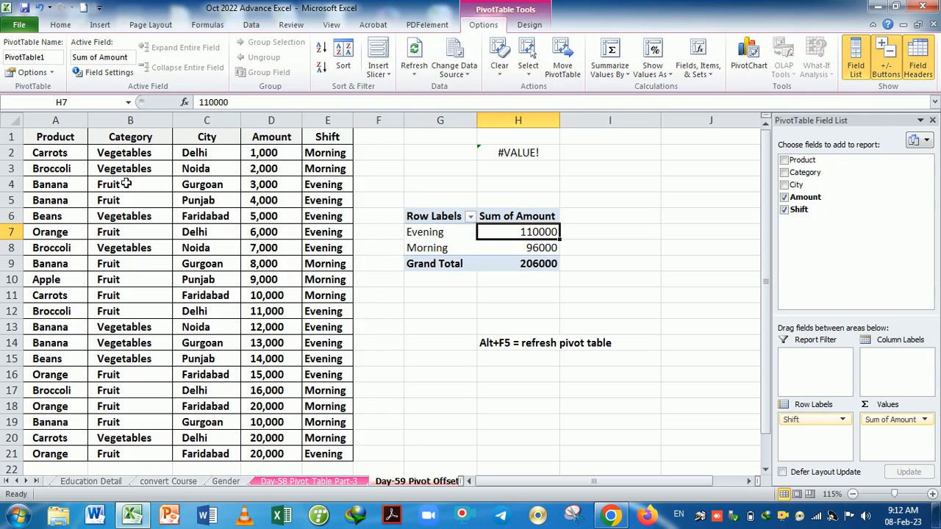
{"action": "left_click", "coordinate": [28, 75]}
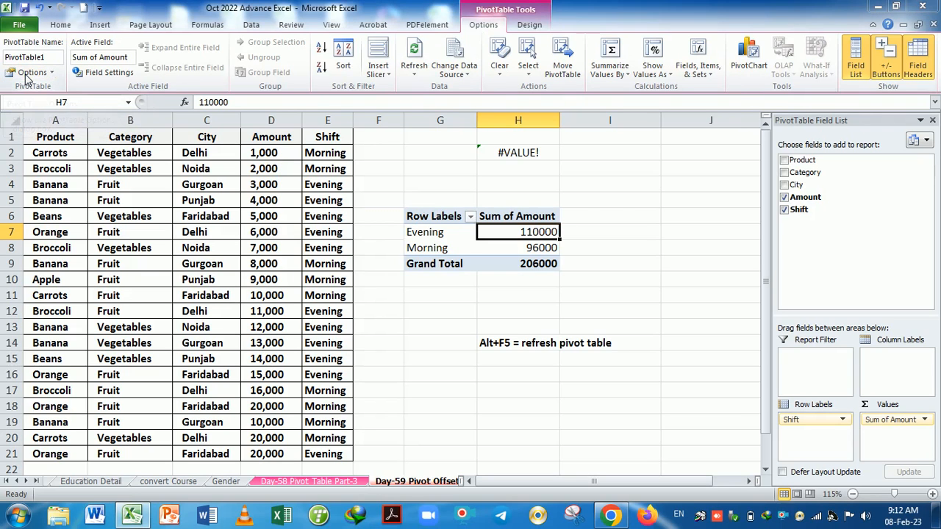
{"action": "left_click_drag", "start_coordinate": [523, 93], "coordinate": [569, 108]}
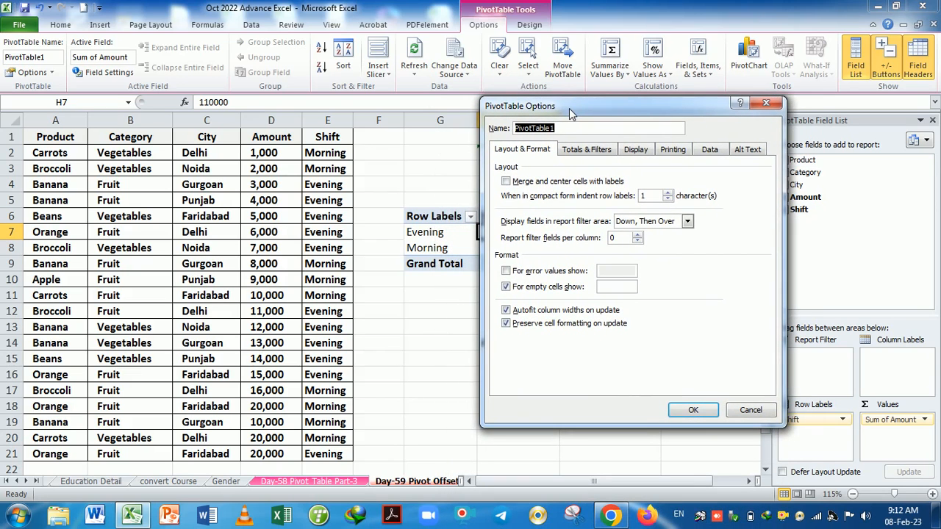
{"action": "left_click", "coordinate": [767, 104]}
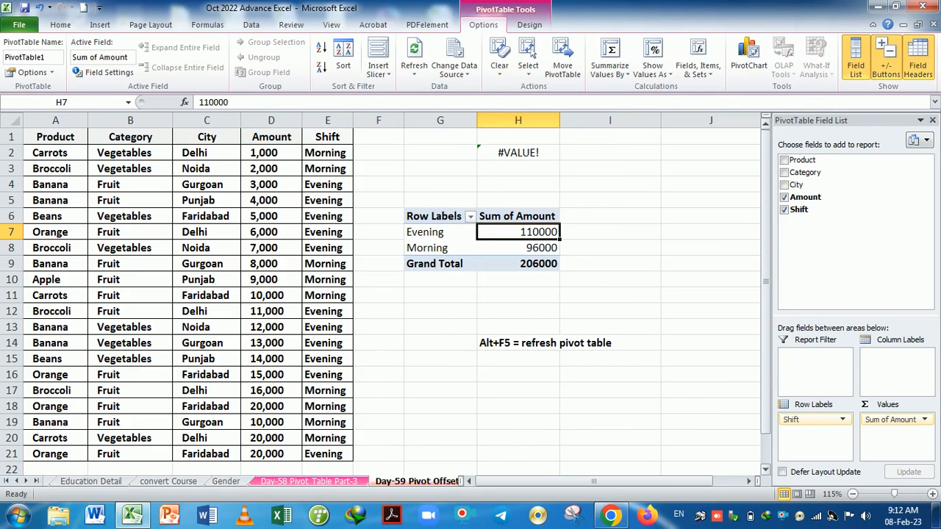
{"action": "left_click_drag", "start_coordinate": [765, 172], "coordinate": [767, 147]}
Step: Create a PivotTable from the data range A1:E21 on a new worksheet
{"action": "left_click", "coordinate": [210, 255]}
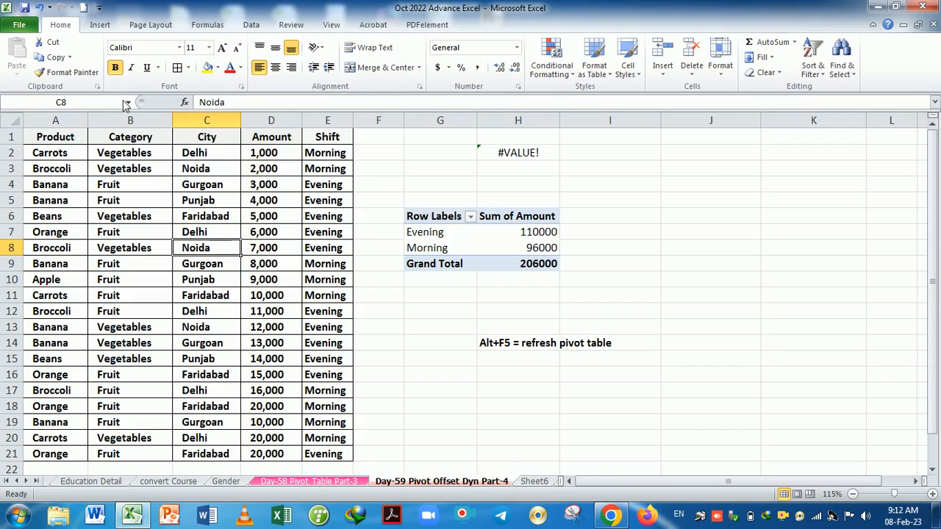
{"action": "left_click", "coordinate": [102, 26]}
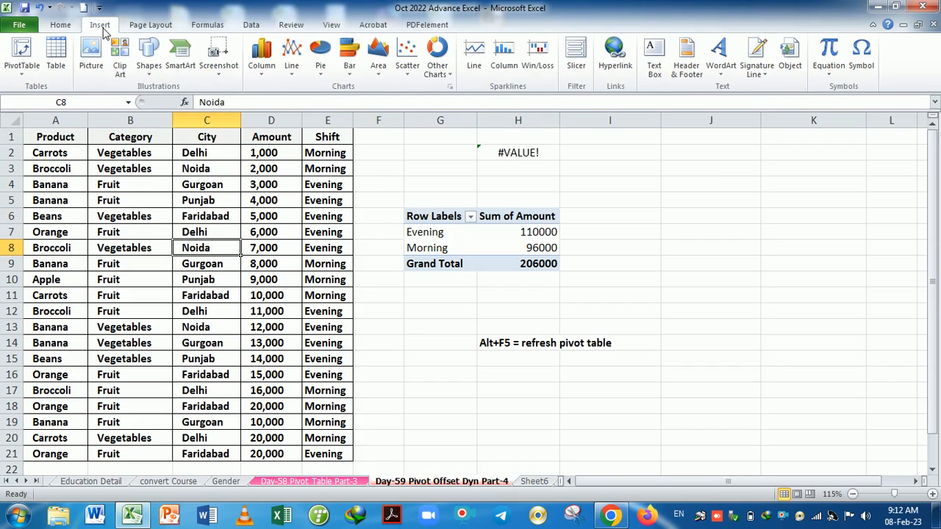
{"action": "left_click", "coordinate": [22, 71]}
{"action": "left_click", "coordinate": [41, 94]}
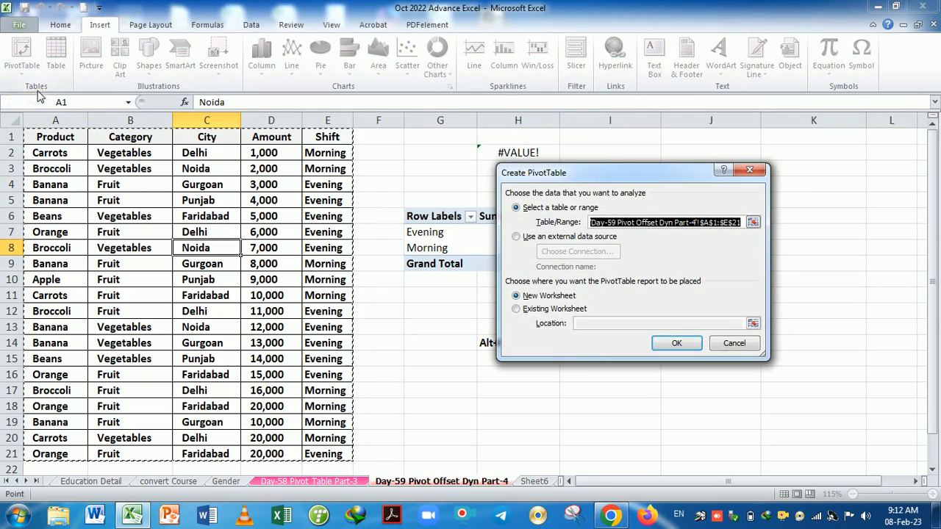
{"action": "left_click", "coordinate": [677, 343]}
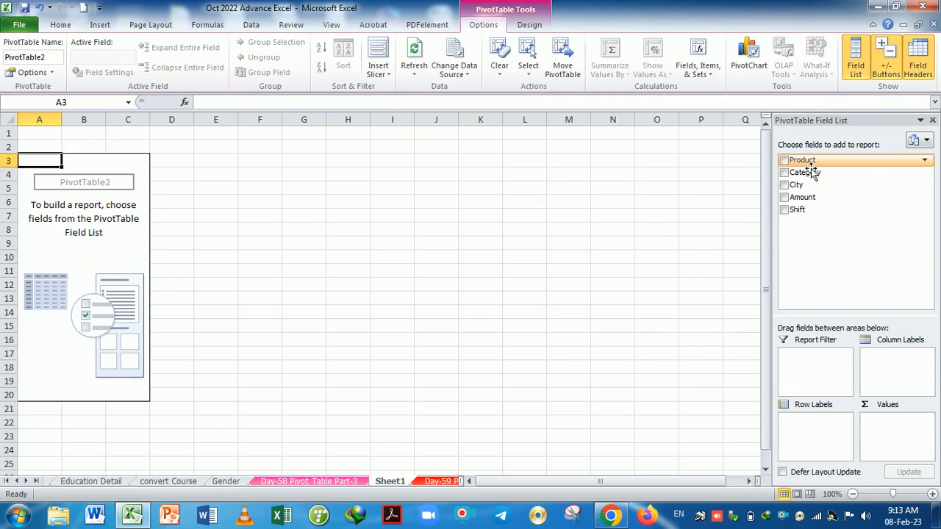
Step: Add City and Product as row labels and sum Amount as the values in the new PivotTable
{"action": "left_click_drag", "start_coordinate": [801, 184], "coordinate": [801, 428]}
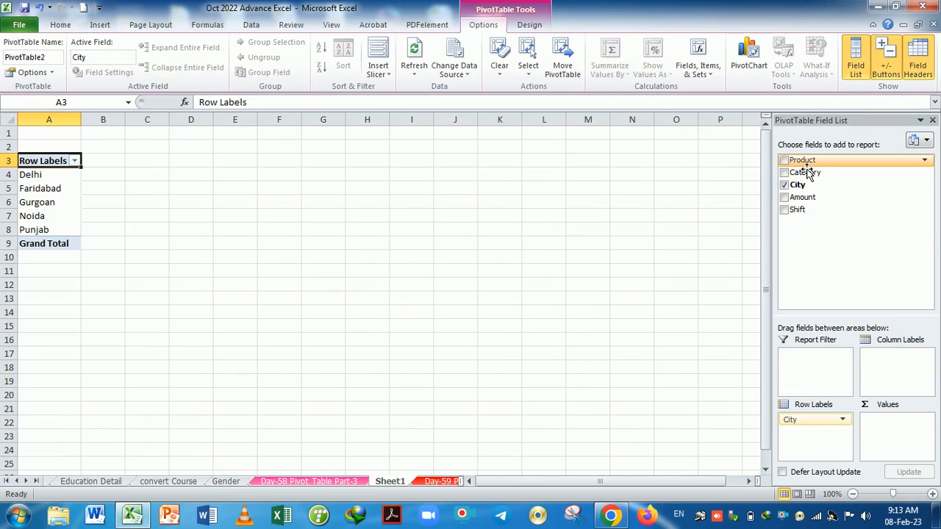
{"action": "left_click_drag", "start_coordinate": [803, 160], "coordinate": [809, 435]}
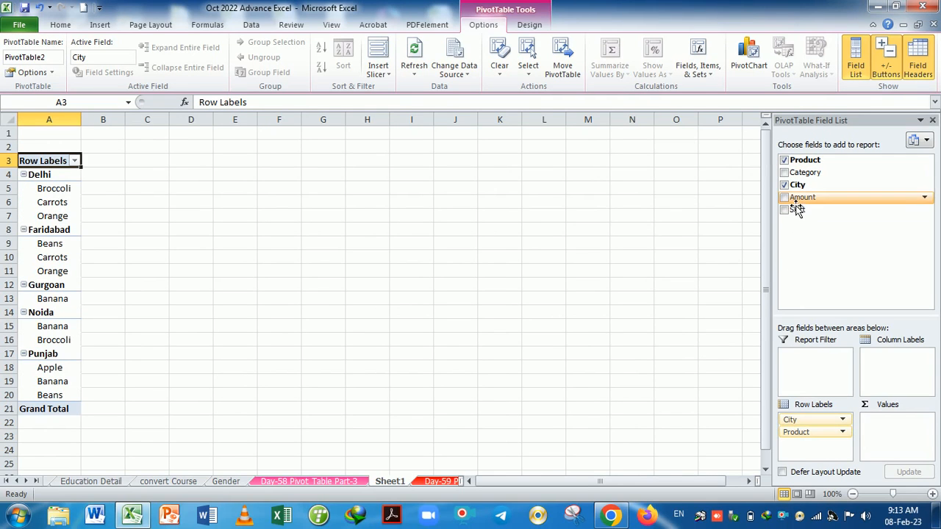
{"action": "left_click_drag", "start_coordinate": [797, 209], "coordinate": [900, 441]}
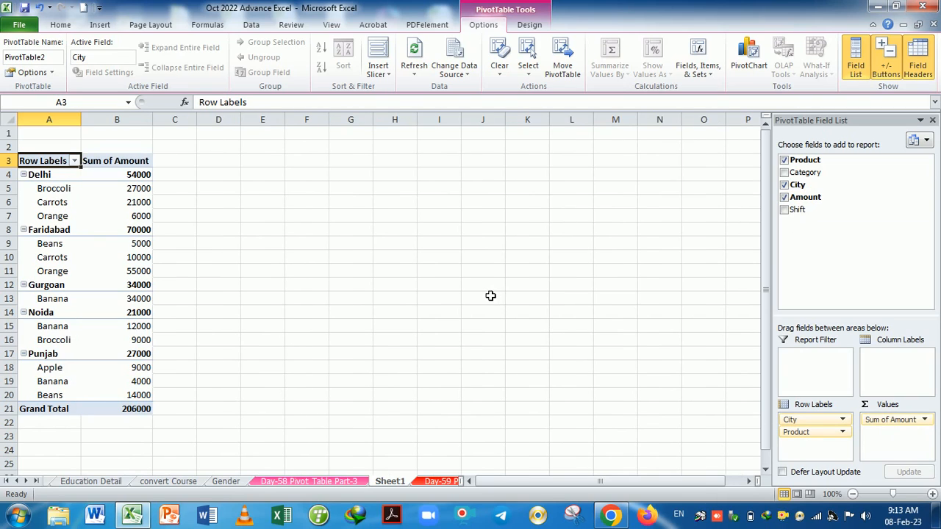
Step: View the layout and format settings of the new PivotTable's options and close them without changes
{"action": "left_click", "coordinate": [119, 259]}
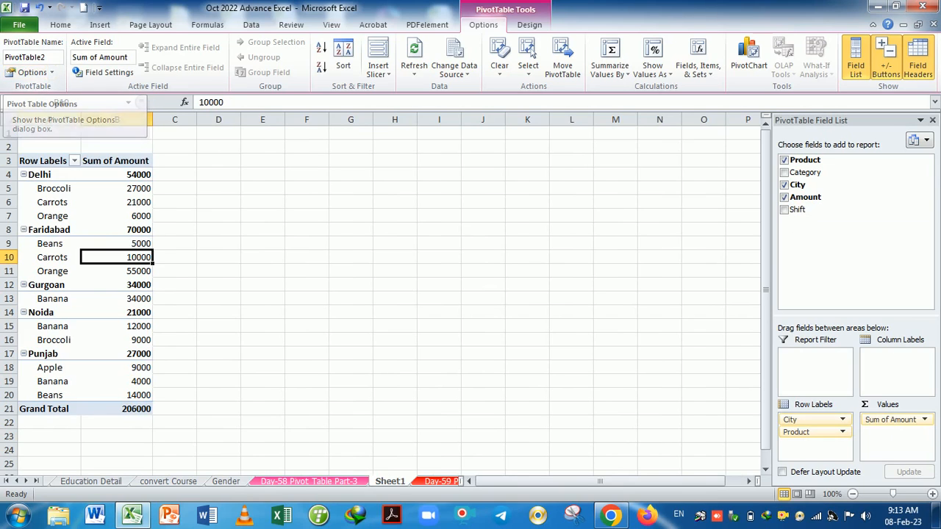
{"action": "left_click", "coordinate": [32, 72]}
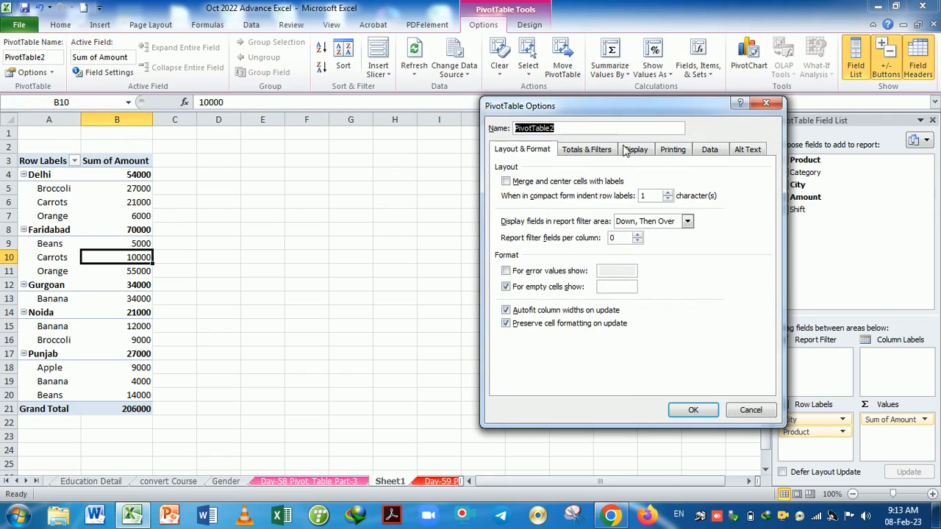
{"action": "left_click_drag", "start_coordinate": [612, 103], "coordinate": [614, 128]}
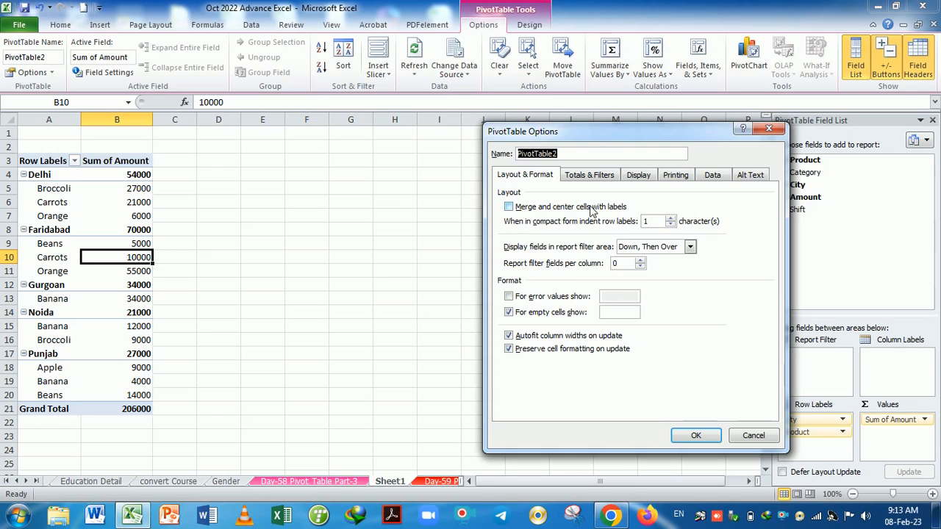
{"action": "left_click", "coordinate": [777, 130]}
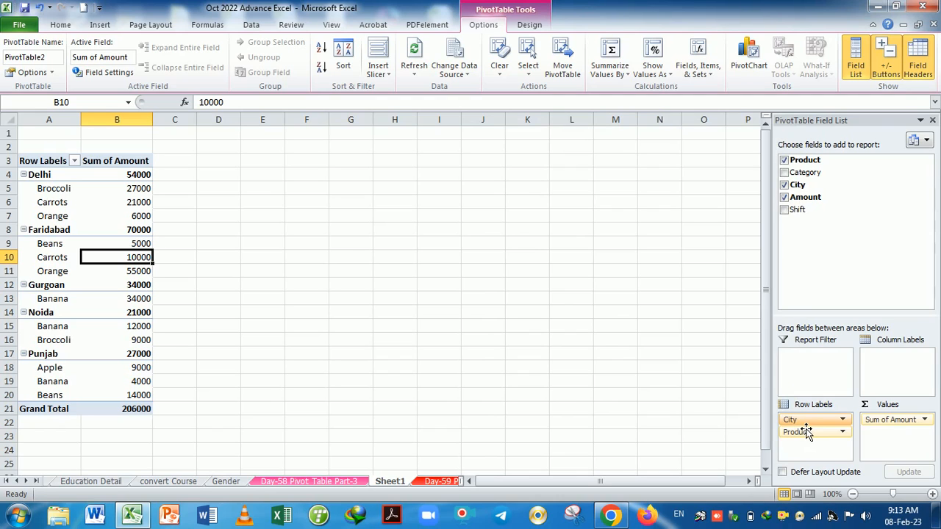
Step: Move City to the column labels and add Category above Product in the row labels
{"action": "left_click_drag", "start_coordinate": [808, 420], "coordinate": [892, 370]}
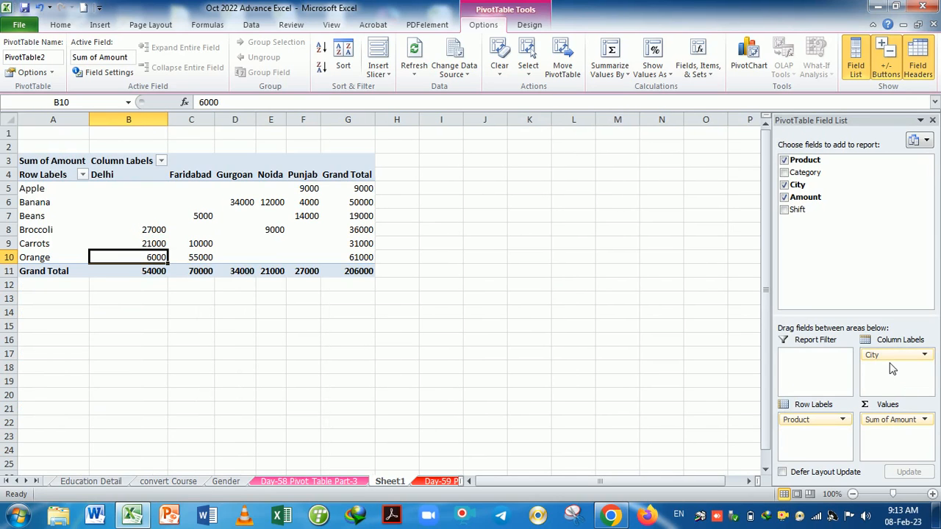
{"action": "left_click_drag", "start_coordinate": [807, 172], "coordinate": [795, 450]}
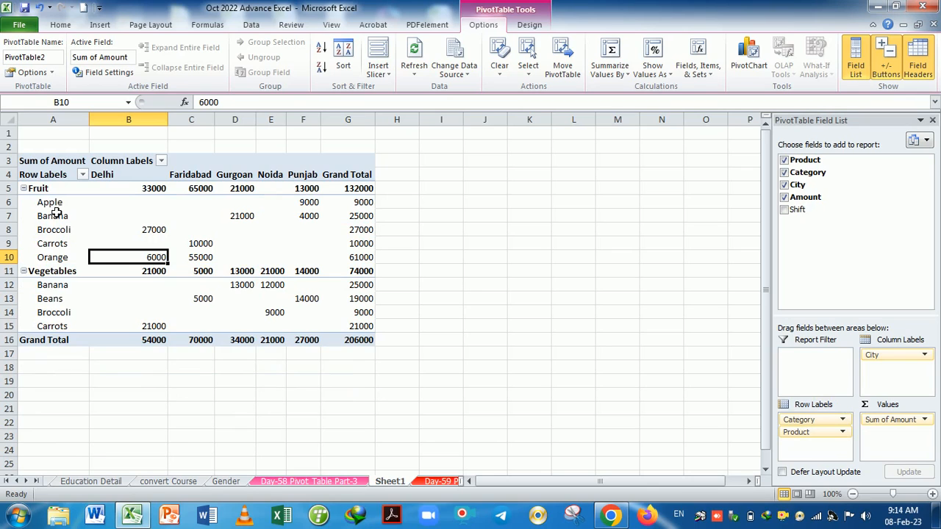
{"action": "left_click_drag", "start_coordinate": [51, 204], "coordinate": [57, 264]}
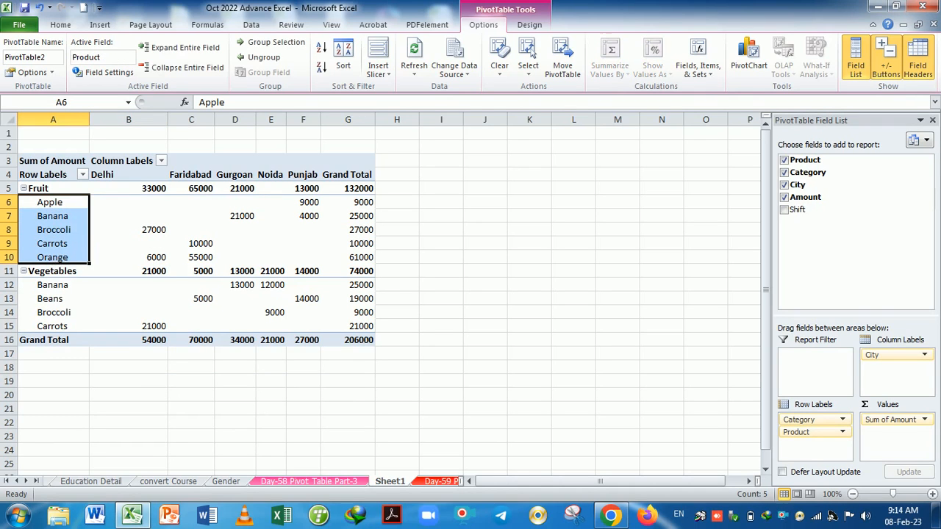
Step: Undo the addition of Category and the move of City to the column labels
{"action": "key", "text": "ctrl+z"}
{"action": "key", "text": "ctrl+z"}
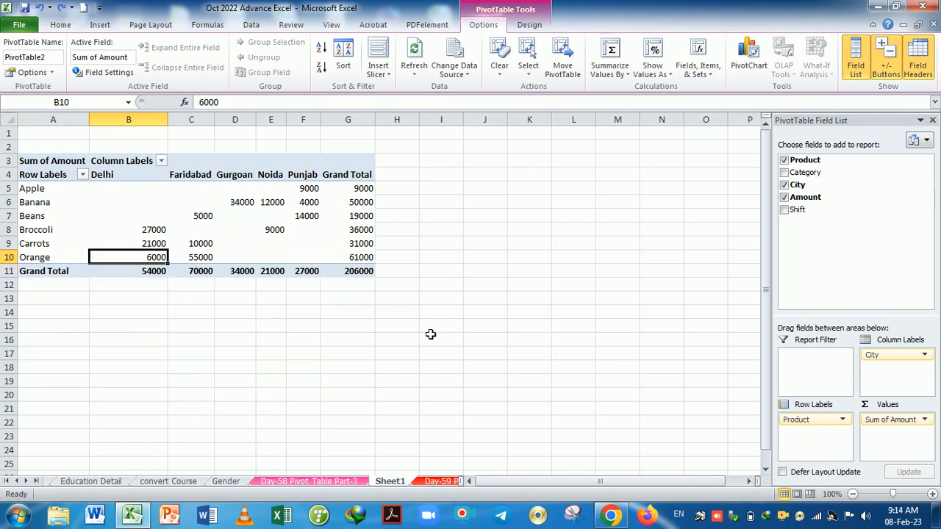
{"action": "key", "text": "ctrl+z"}
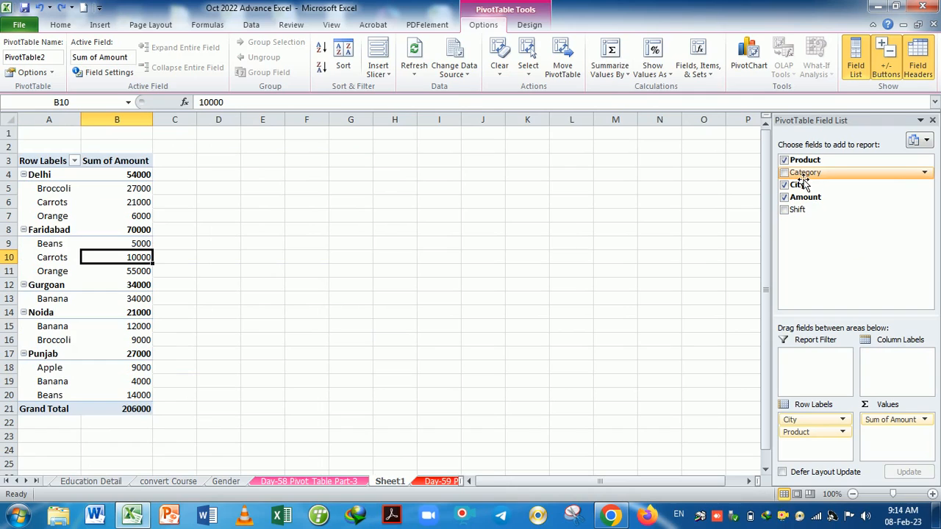
Step: Add Category below City in the row labels and move Product to the column labels
{"action": "left_click_drag", "start_coordinate": [805, 172], "coordinate": [890, 367]}
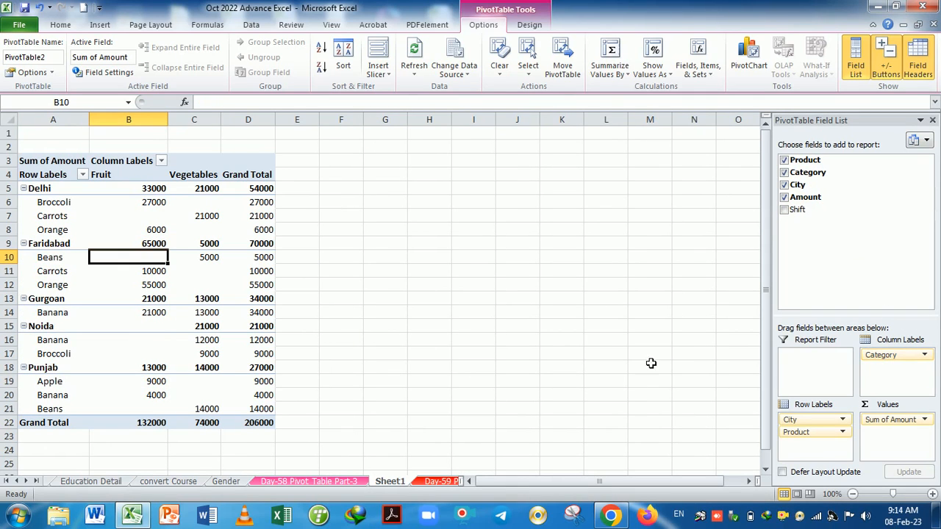
{"action": "left_click_drag", "start_coordinate": [799, 438], "coordinate": [882, 384]}
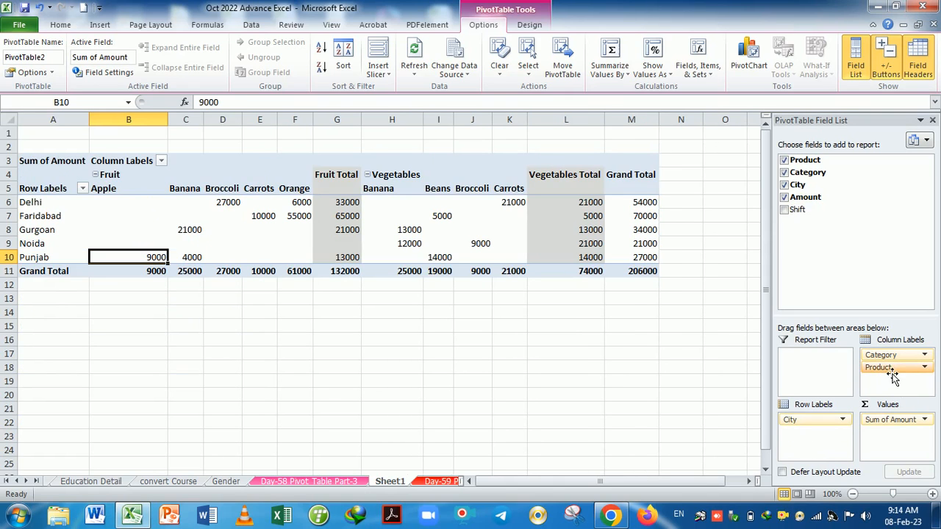
{"action": "left_click_drag", "start_coordinate": [882, 357], "coordinate": [808, 446]}
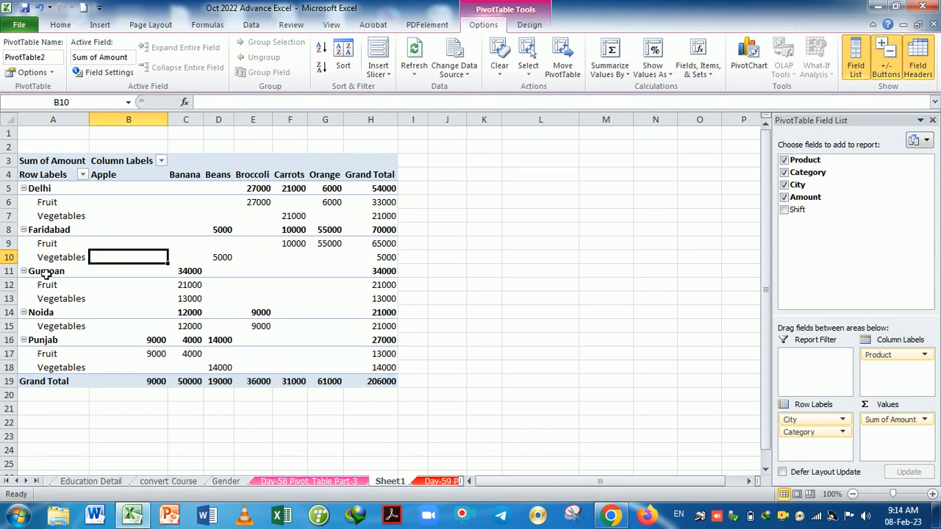
Step: Check the merge and center labels setting in the PivotTable's options, leaving it unchanged
{"action": "left_click", "coordinate": [43, 206]}
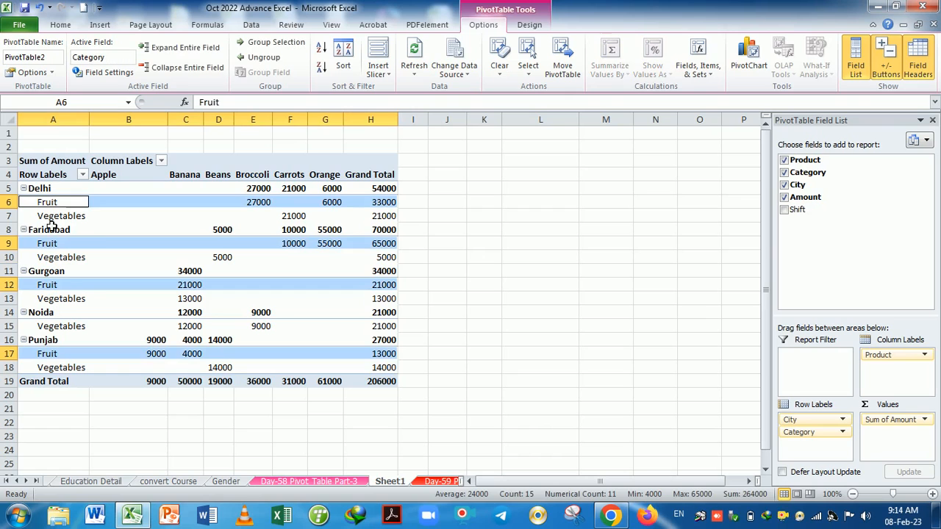
{"action": "left_click", "coordinate": [98, 231]}
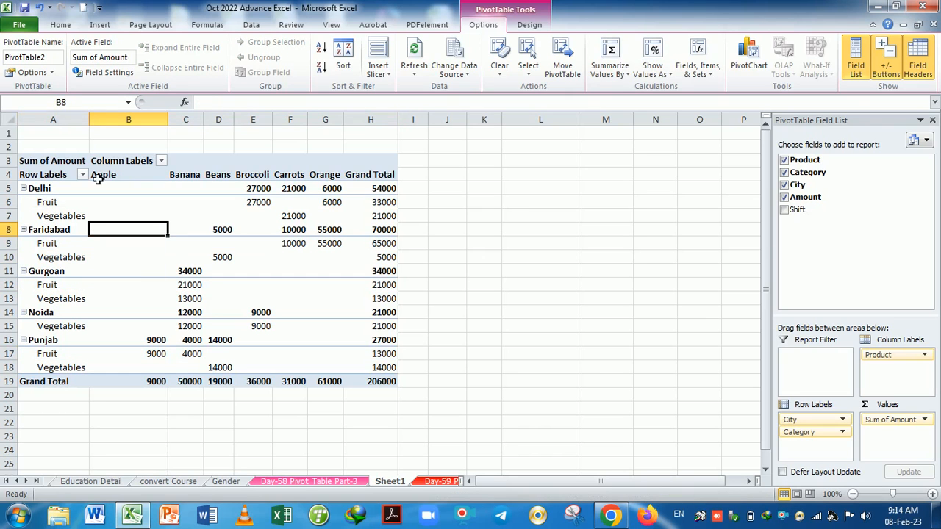
{"action": "left_click", "coordinate": [31, 73]}
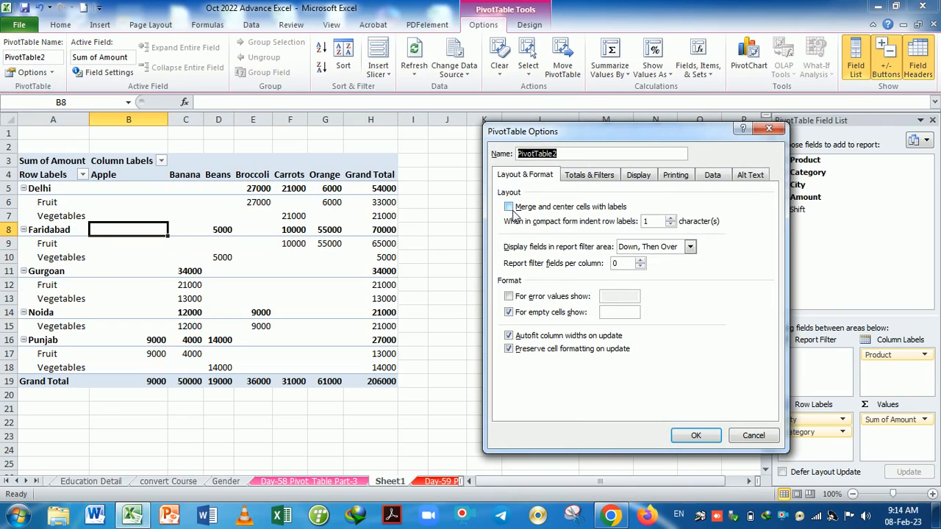
{"action": "left_click", "coordinate": [769, 129]}
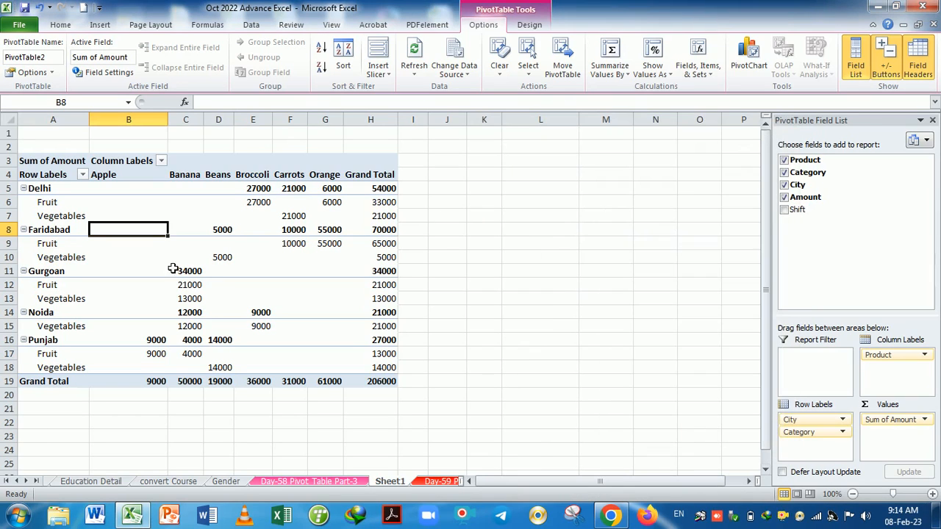
Step: Try to merge and center cells B6:B8 inside the PivotTable
{"action": "left_click_drag", "start_coordinate": [133, 205], "coordinate": [130, 235]}
{"action": "left_click", "coordinate": [60, 24]}
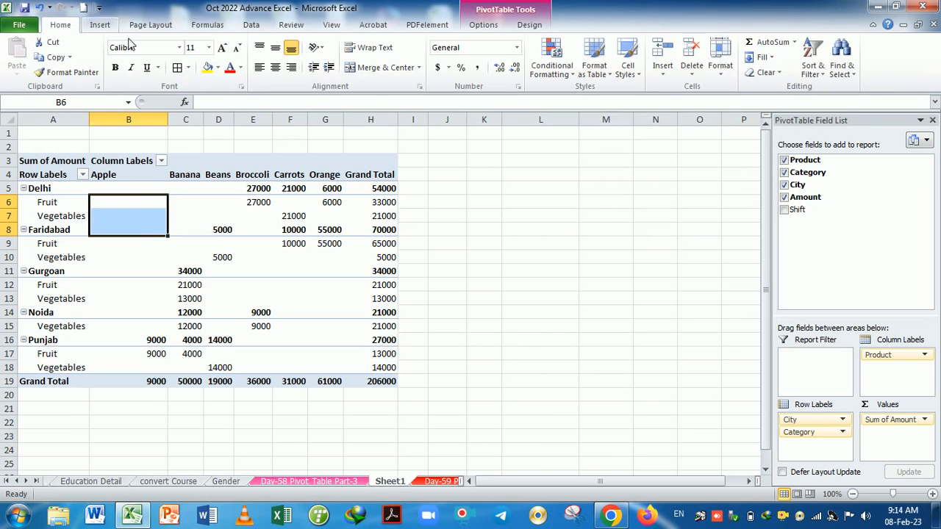
{"action": "left_click", "coordinate": [370, 69]}
{"action": "left_click", "coordinate": [470, 314]}
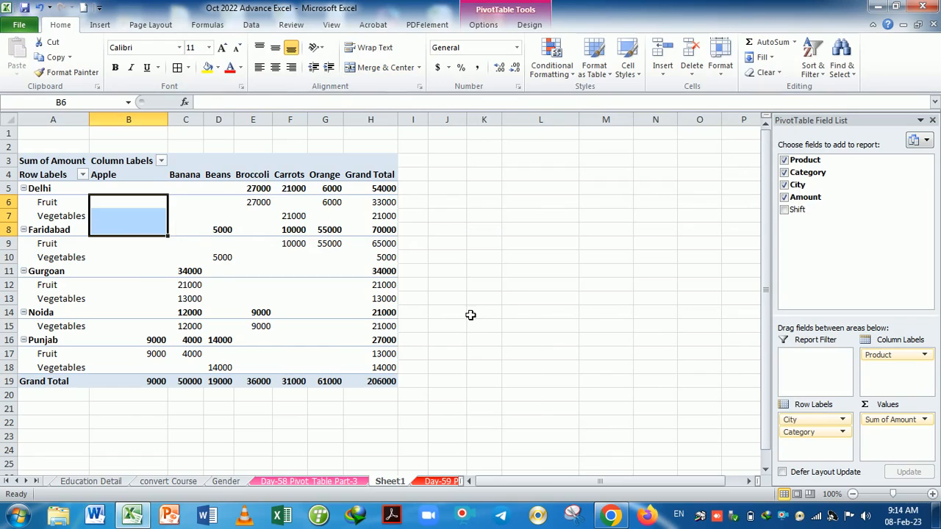
Step: Enable merging and centering of cells with labels in the PivotTable's options
{"action": "left_click", "coordinate": [54, 205]}
{"action": "left_click_drag", "start_coordinate": [51, 208], "coordinate": [58, 214]}
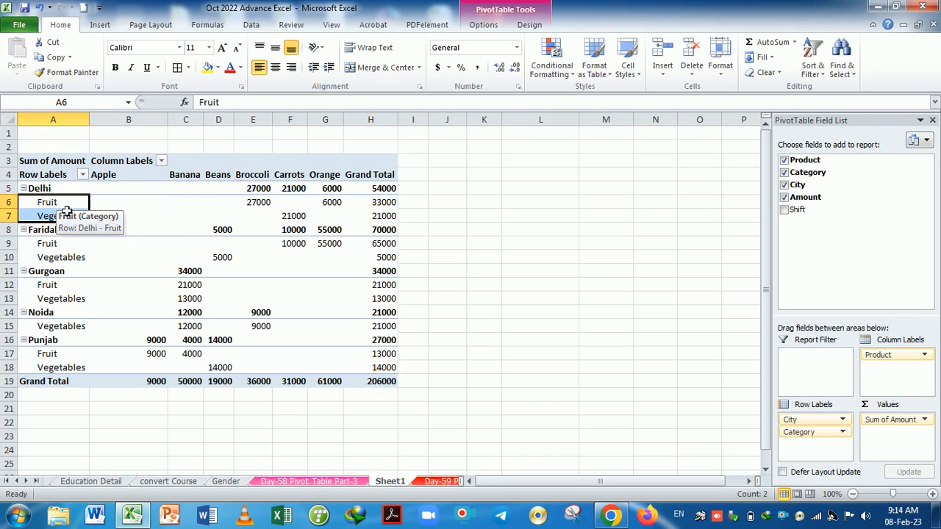
{"action": "left_click", "coordinate": [483, 25]}
{"action": "left_click", "coordinate": [29, 71]}
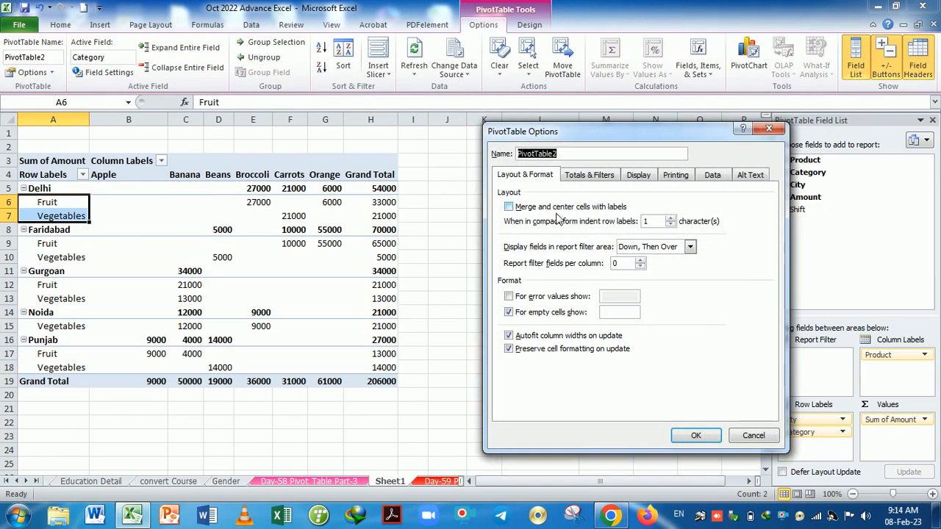
{"action": "left_click", "coordinate": [509, 207]}
{"action": "left_click", "coordinate": [697, 435]}
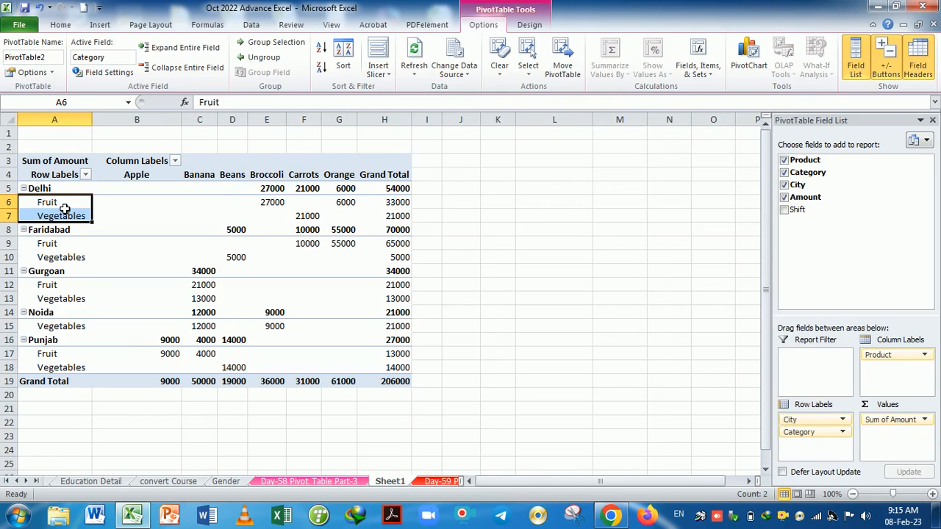
Step: Remove Product from the PivotTable and arrange the row labels as Category with City below it
{"action": "left_click_drag", "start_coordinate": [68, 206], "coordinate": [63, 266]}
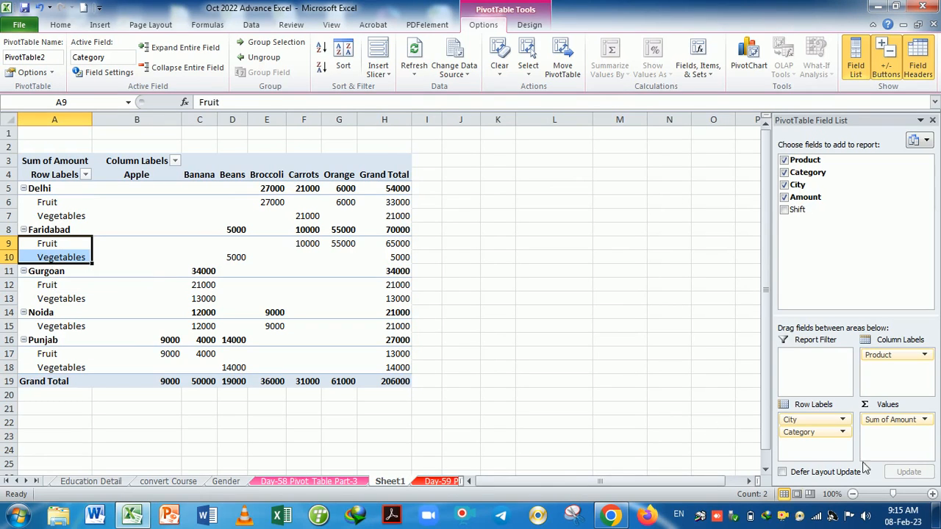
{"action": "left_click_drag", "start_coordinate": [798, 420], "coordinate": [653, 338]}
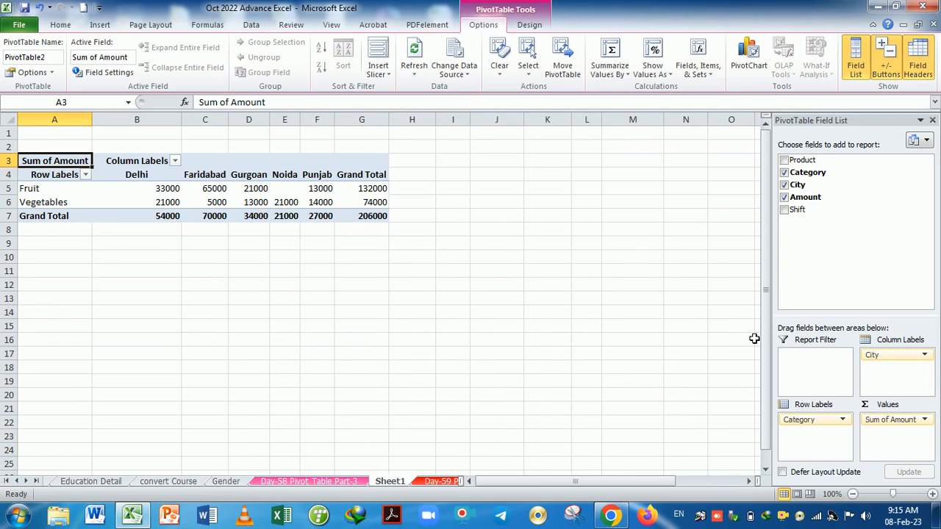
{"action": "left_click_drag", "start_coordinate": [911, 355], "coordinate": [823, 439]}
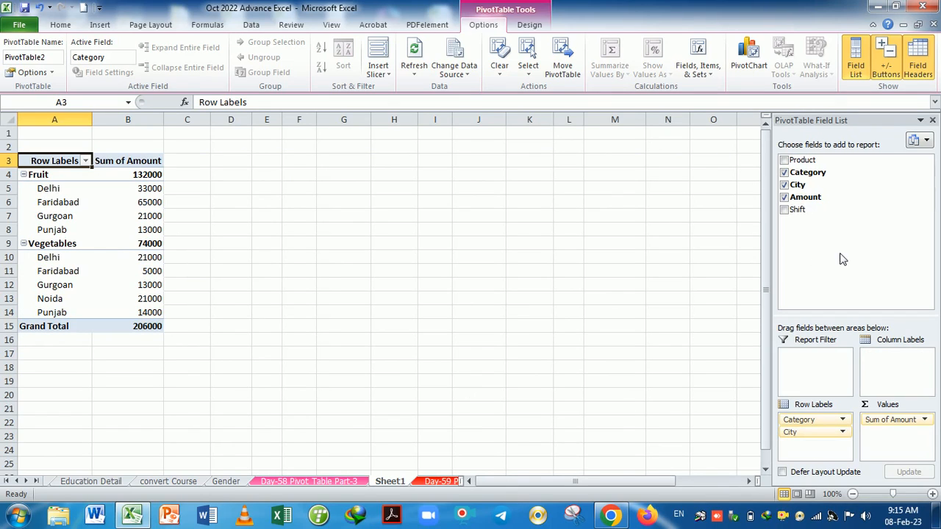
Step: Set the compact form row label indent to 3 characters in the PivotTable's options
{"action": "left_click", "coordinate": [30, 72]}
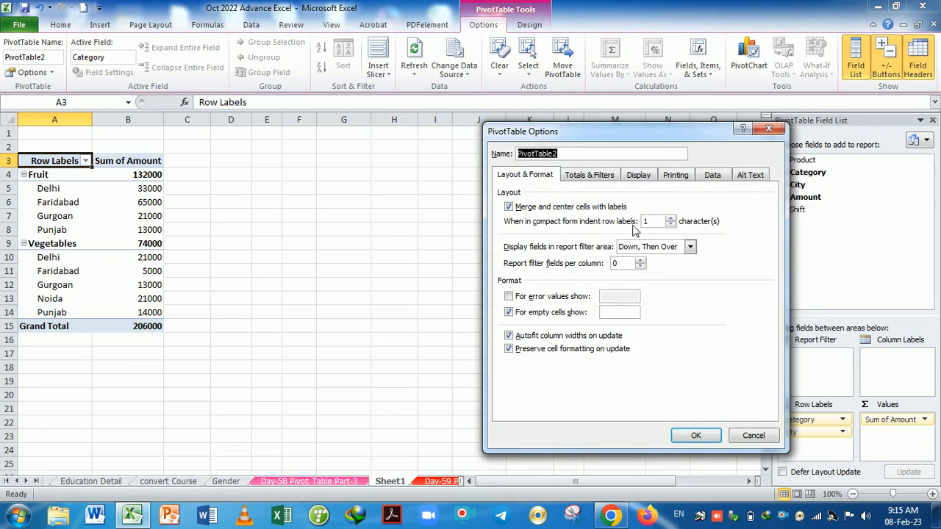
{"action": "left_click", "coordinate": [670, 218]}
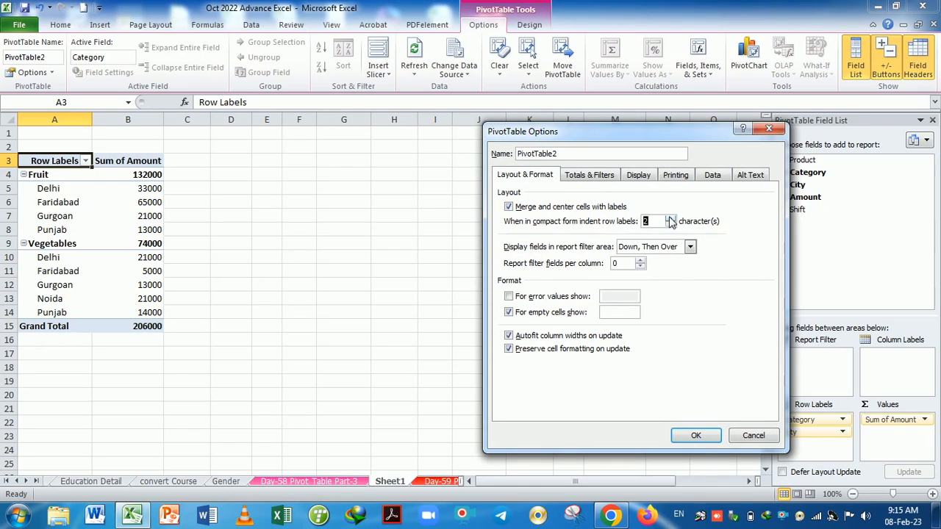
{"action": "left_click", "coordinate": [698, 435]}
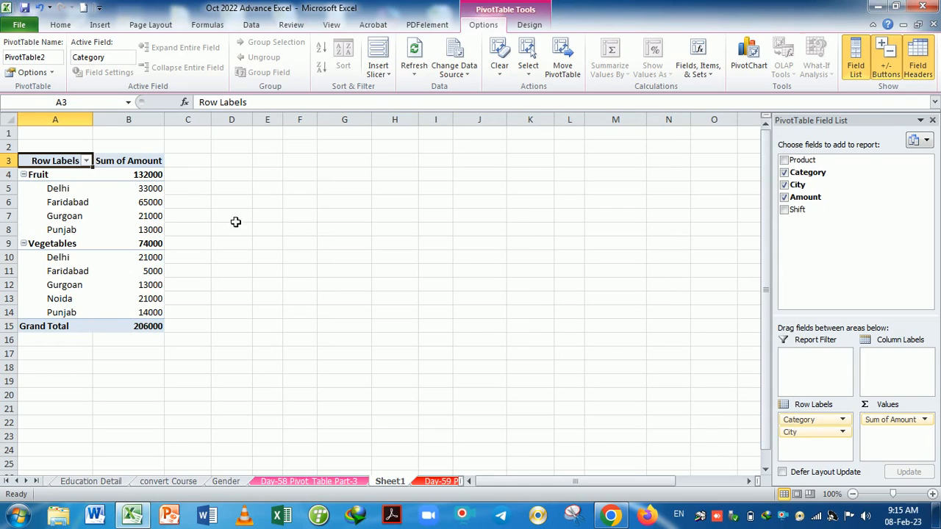
Step: Set the compact form row label indent to 6 characters in the PivotTable's options
{"action": "left_click", "coordinate": [29, 71]}
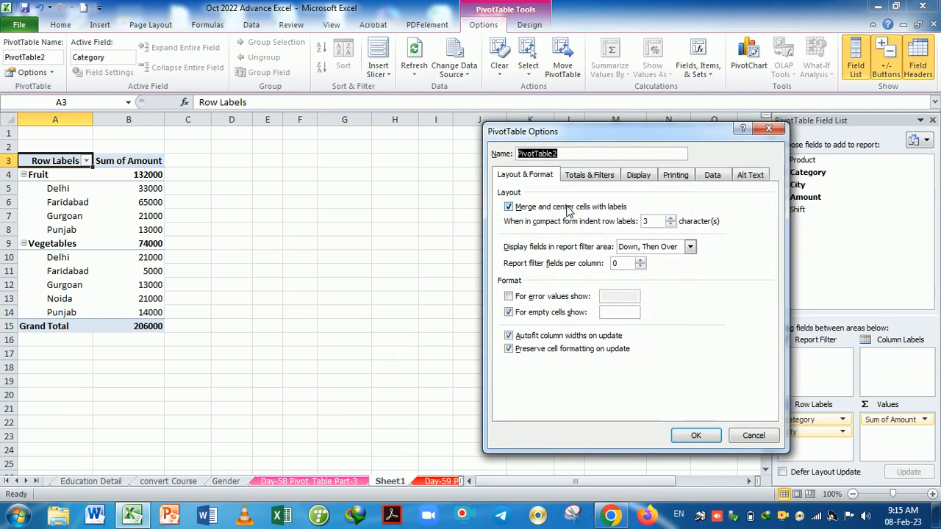
{"action": "left_click", "coordinate": [670, 219]}
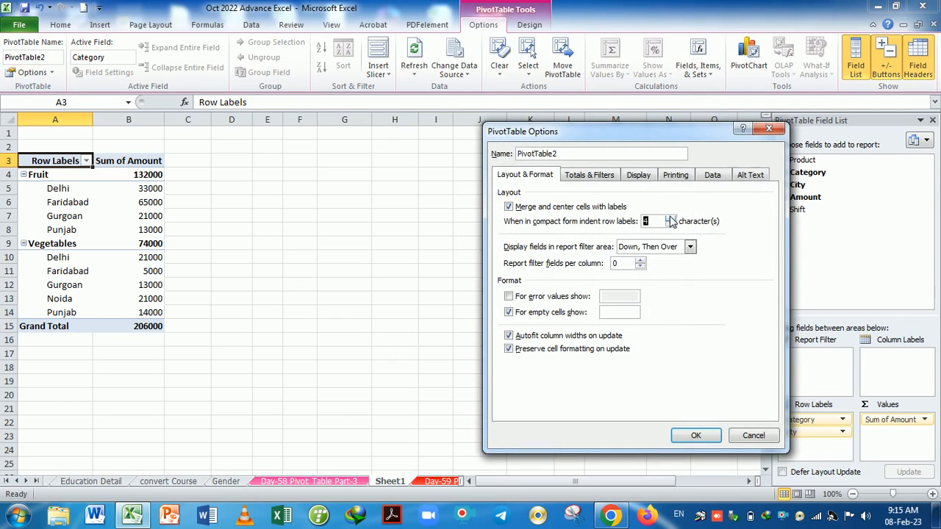
{"action": "left_click", "coordinate": [693, 436]}
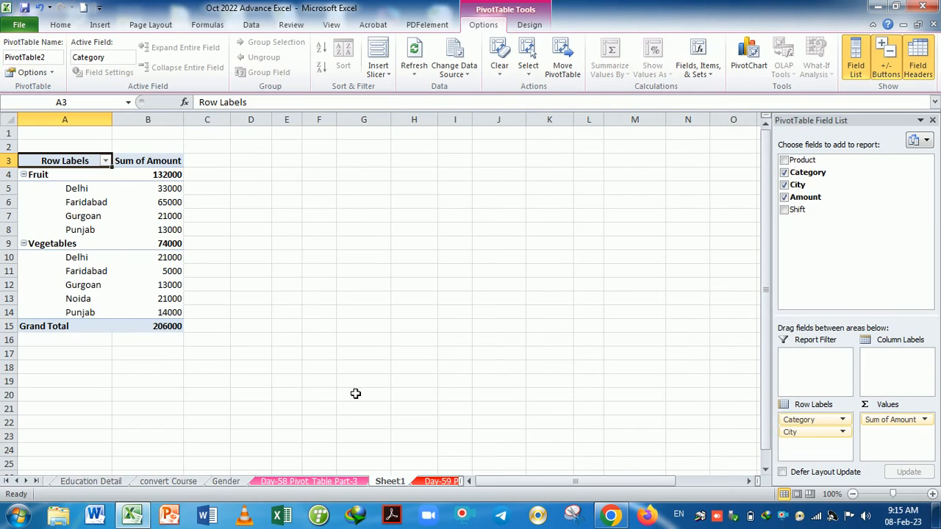
{"action": "left_click", "coordinate": [45, 288]}
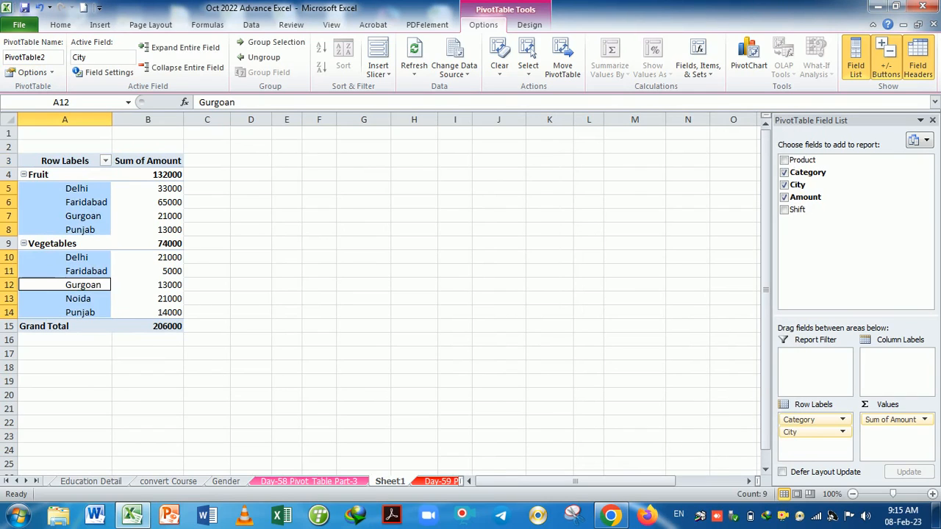
{"action": "left_click", "coordinate": [116, 241]}
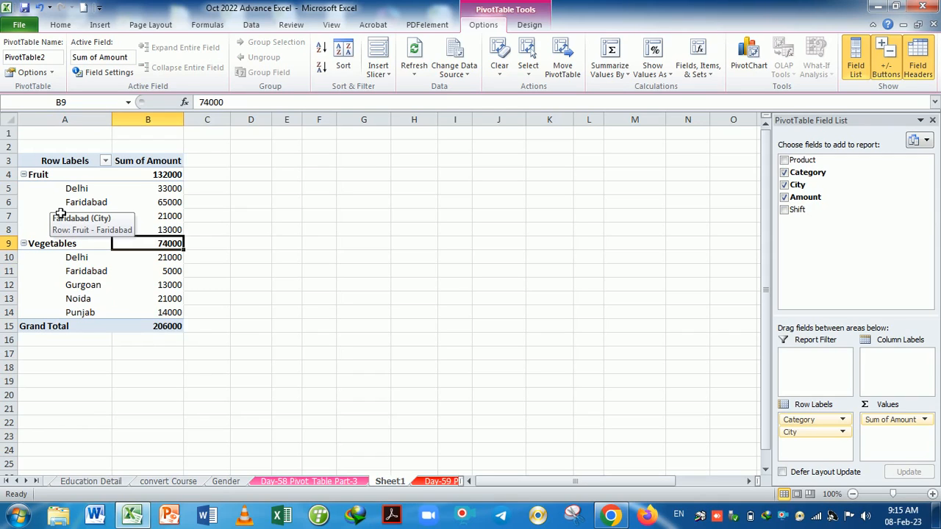
{"action": "left_click", "coordinate": [143, 202]}
Step: Review the report filter layout settings in the PivotTable's options and add Product as a report filter
{"action": "left_click", "coordinate": [31, 72]}
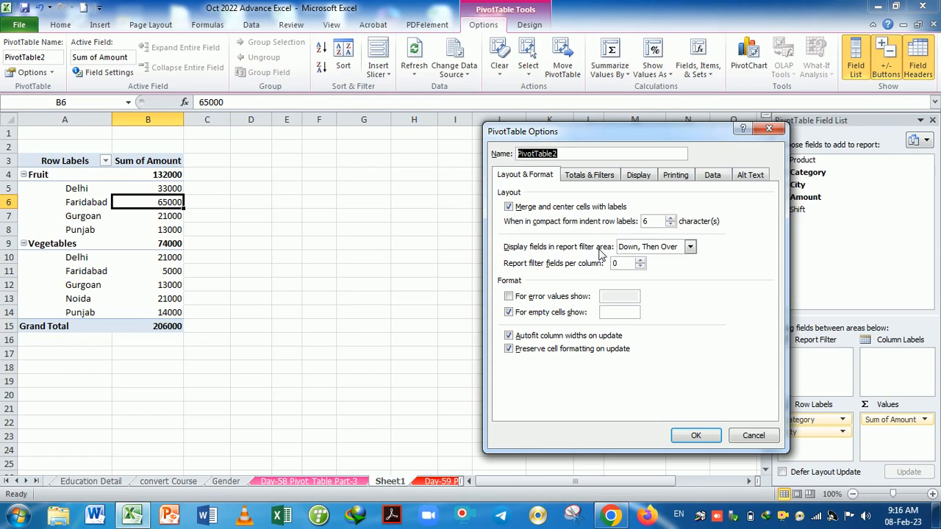
{"action": "left_click", "coordinate": [769, 128]}
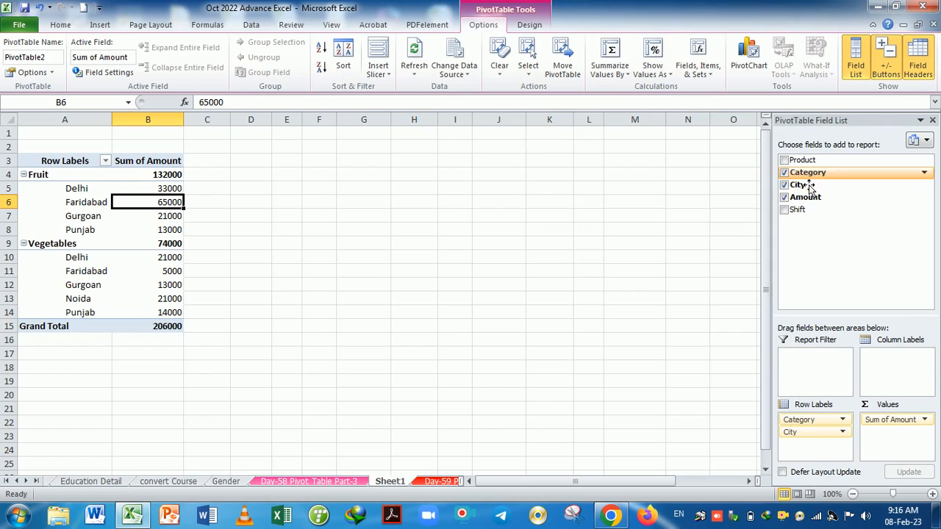
{"action": "left_click_drag", "start_coordinate": [798, 161], "coordinate": [814, 368]}
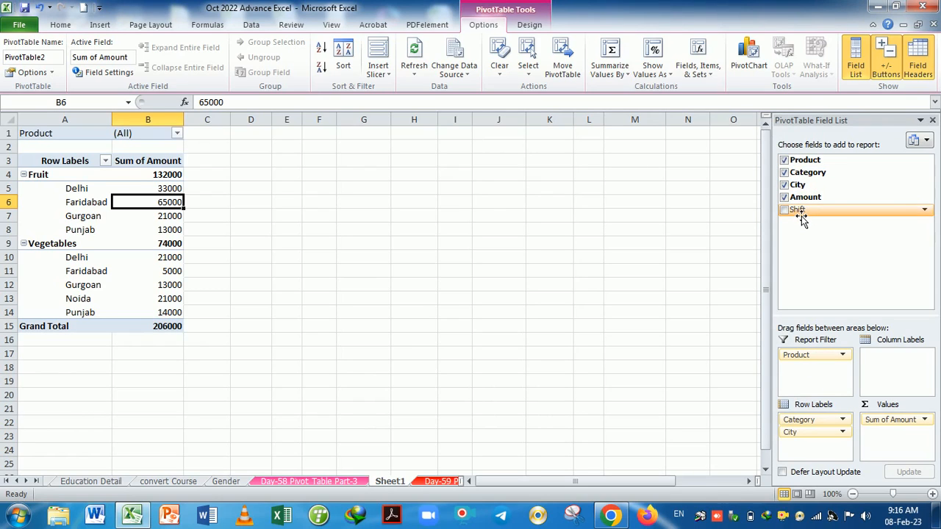
Step: Add the Shift field to the pivot table's report filter below Product
{"action": "left_click_drag", "start_coordinate": [797, 209], "coordinate": [808, 378]}
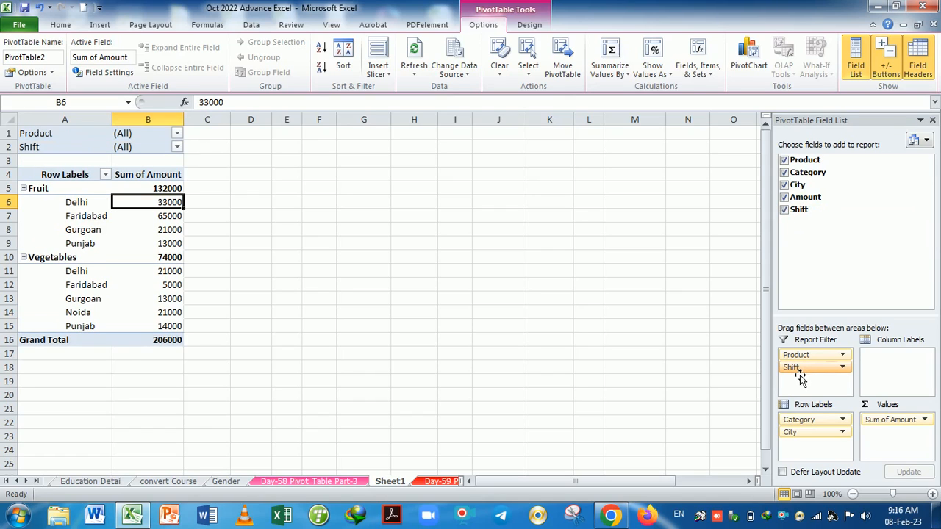
{"action": "left_click", "coordinate": [97, 150]}
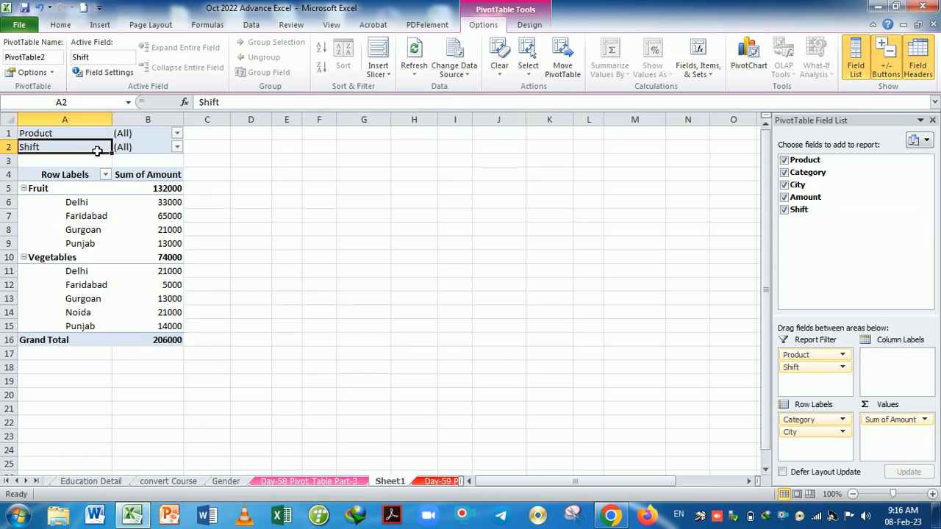
{"action": "left_click", "coordinate": [118, 231]}
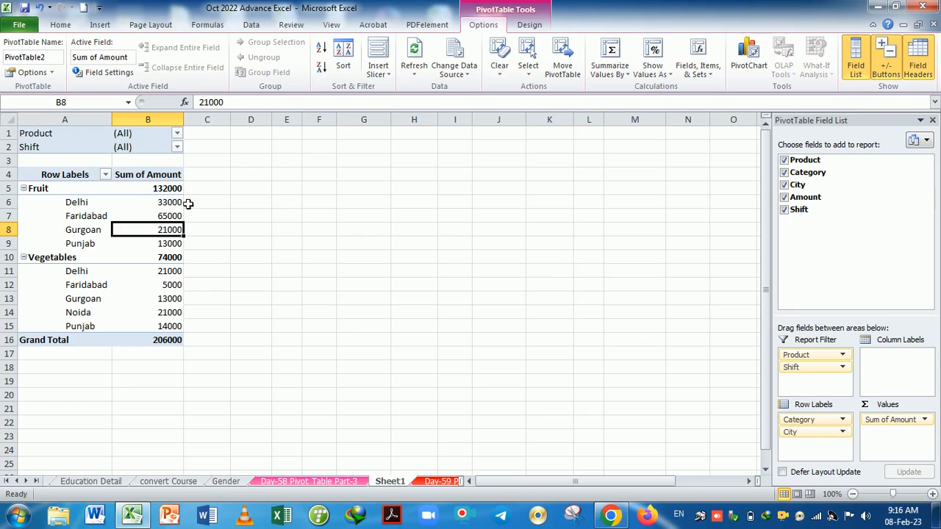
Step: Set the pivot table's report filter fields to display Over, Then Down
{"action": "left_click", "coordinate": [48, 73]}
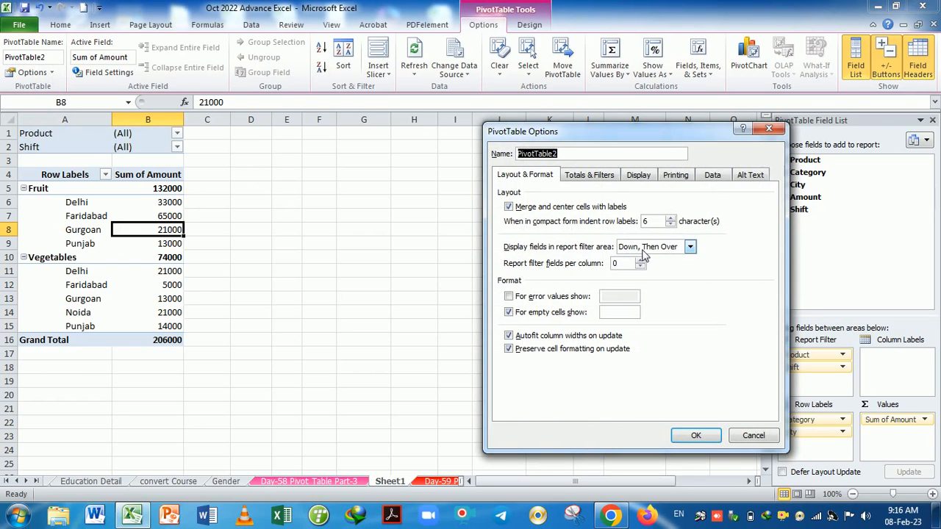
{"action": "left_click", "coordinate": [690, 248]}
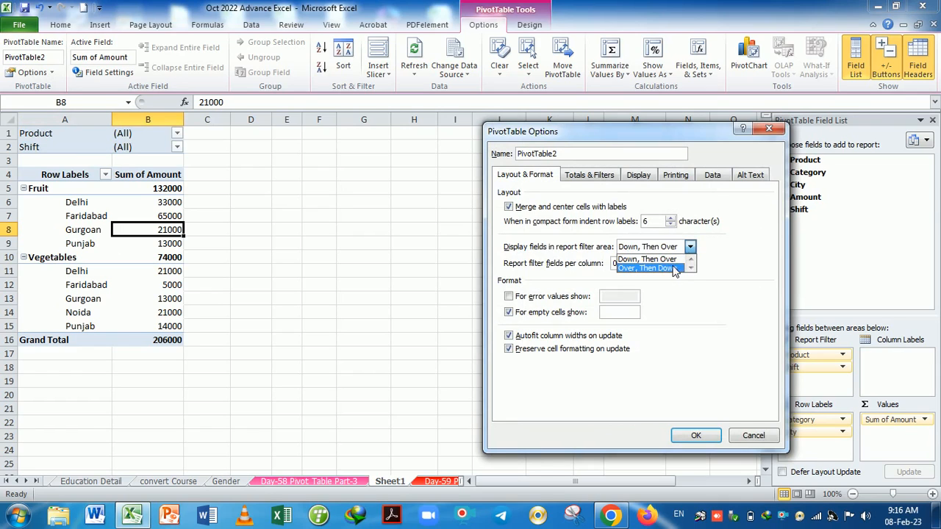
{"action": "left_click", "coordinate": [661, 263]}
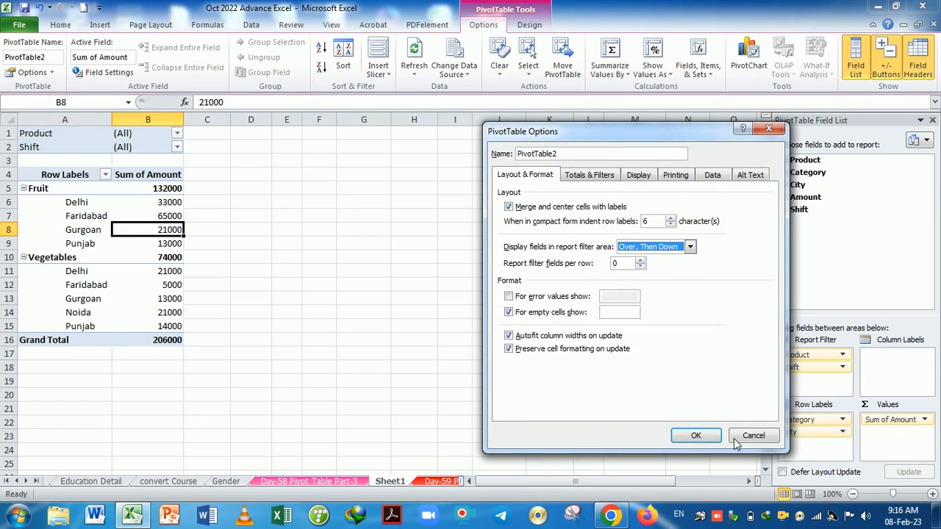
{"action": "left_click", "coordinate": [694, 438]}
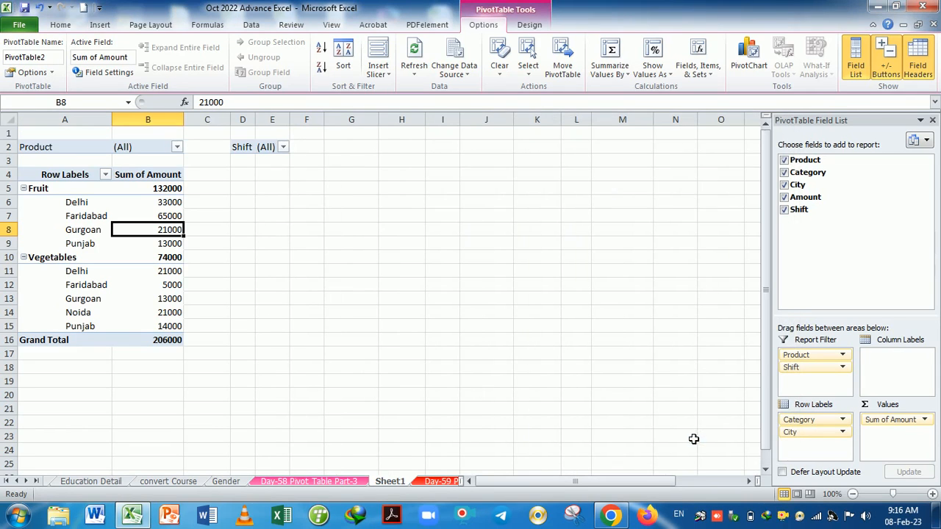
Step: Try filtering the pivot table to the Evening shift, and undo that filter
{"action": "left_click", "coordinate": [284, 148]}
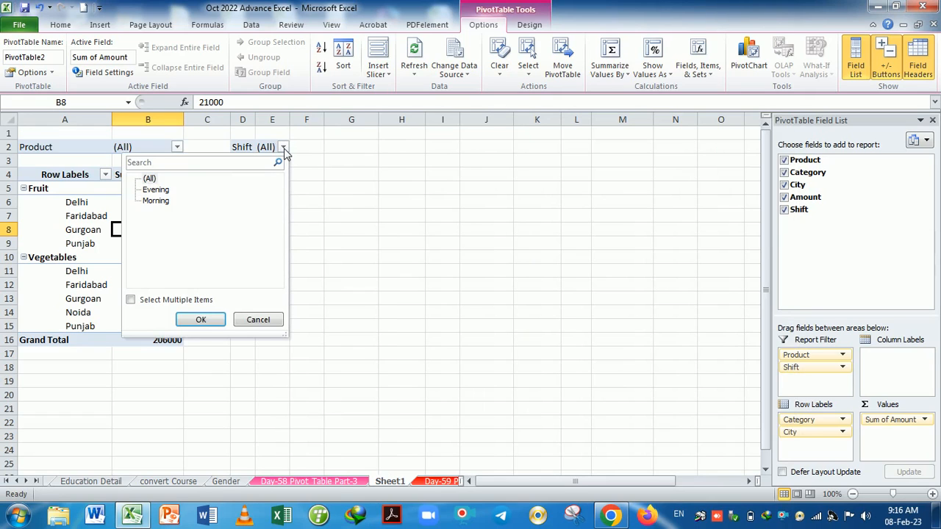
{"action": "left_click", "coordinate": [275, 320]}
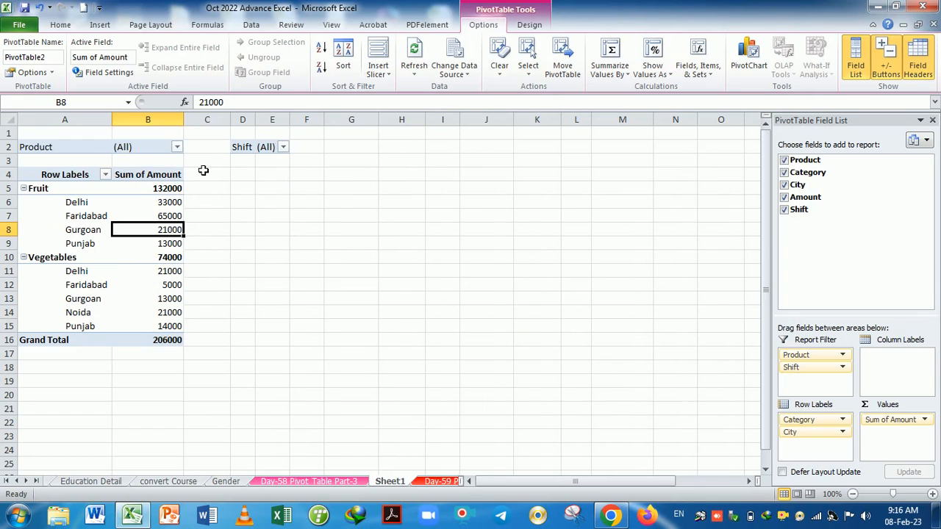
{"action": "left_click", "coordinate": [283, 148]}
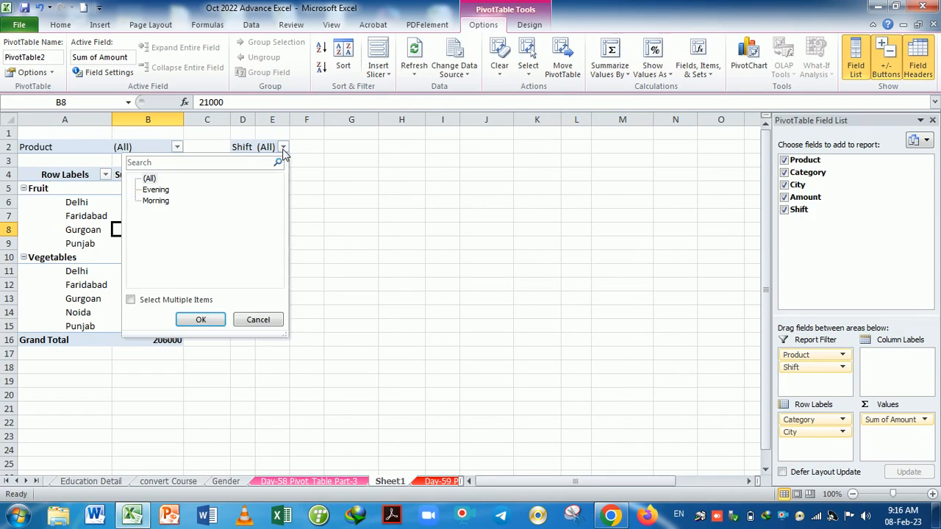
{"action": "left_click", "coordinate": [154, 190]}
{"action": "left_click", "coordinate": [207, 323]}
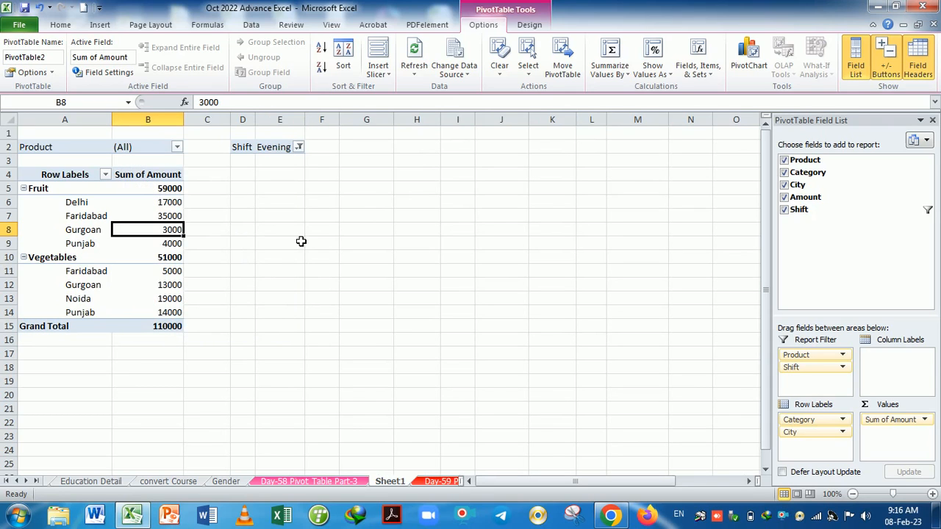
{"action": "key", "text": "ctrl+z"}
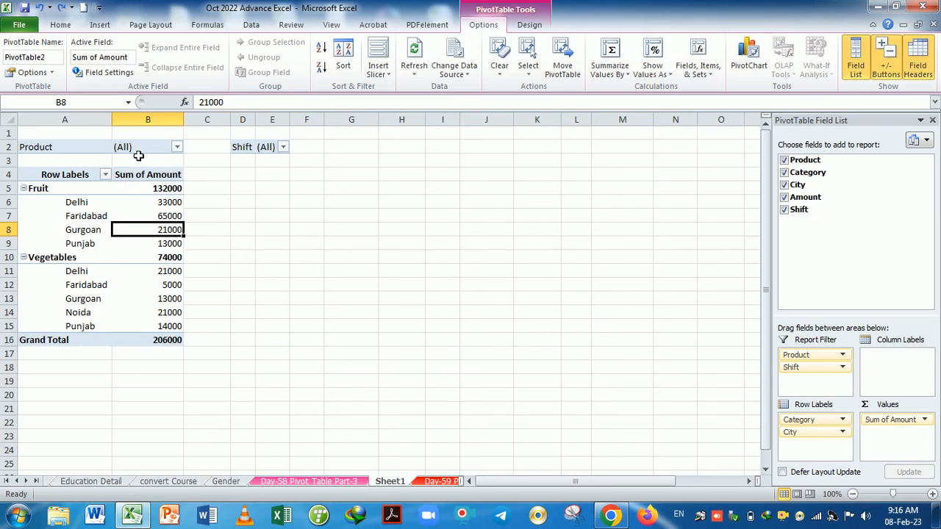
Step: Set the pivot table's report filter fields per row to 3
{"action": "left_click", "coordinate": [32, 72]}
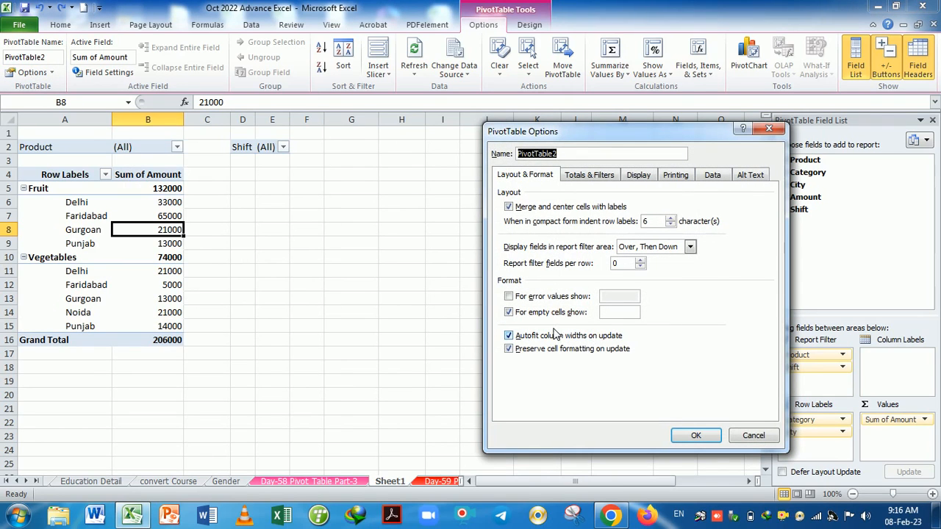
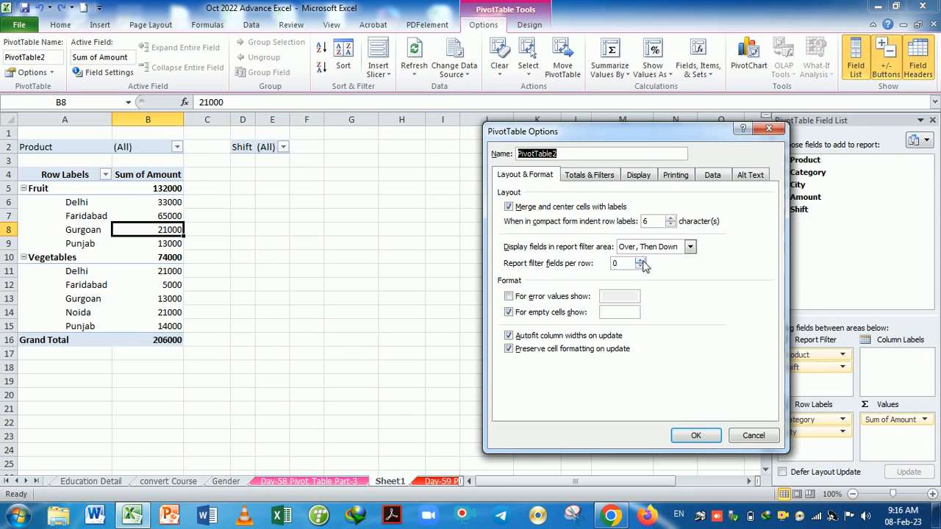
{"action": "left_click", "coordinate": [641, 260]}
{"action": "left_click", "coordinate": [695, 435]}
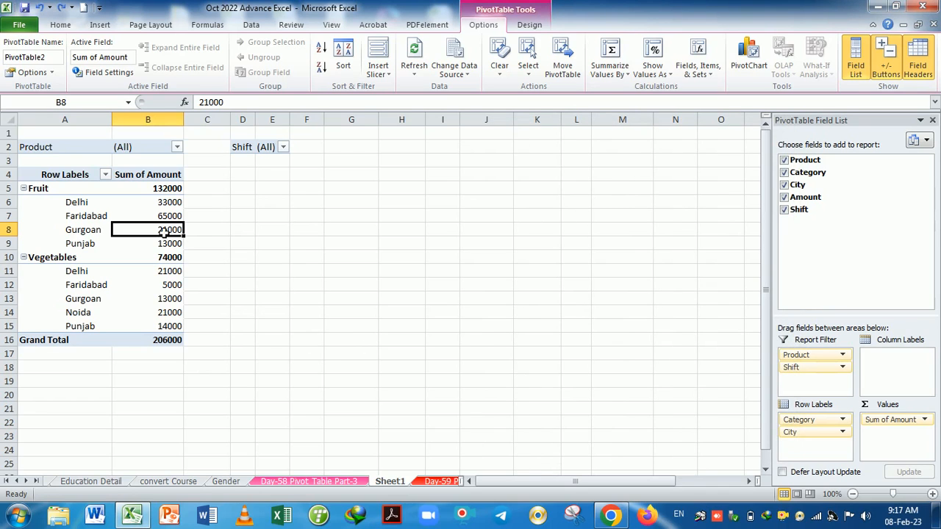
{"action": "left_click", "coordinate": [30, 72]}
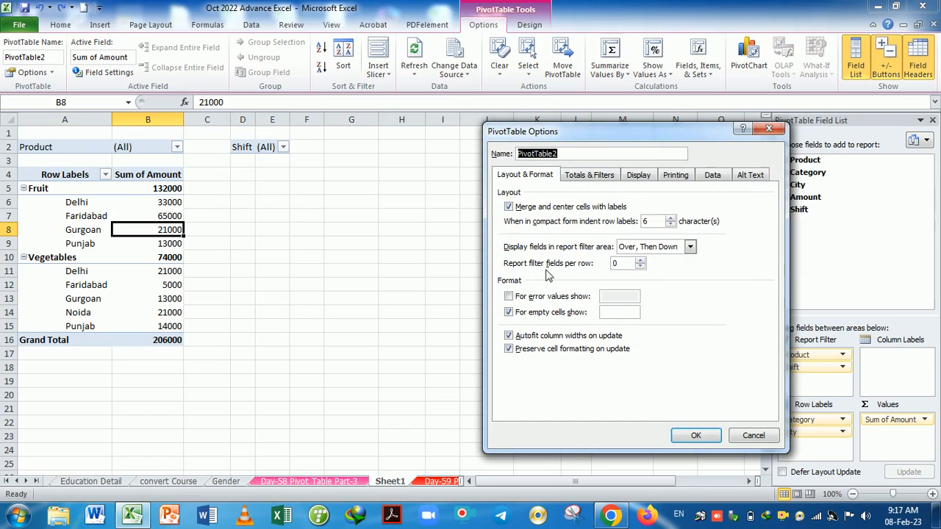
{"action": "left_click", "coordinate": [640, 260]}
{"action": "left_click", "coordinate": [640, 260]}
{"action": "left_click", "coordinate": [640, 260]}
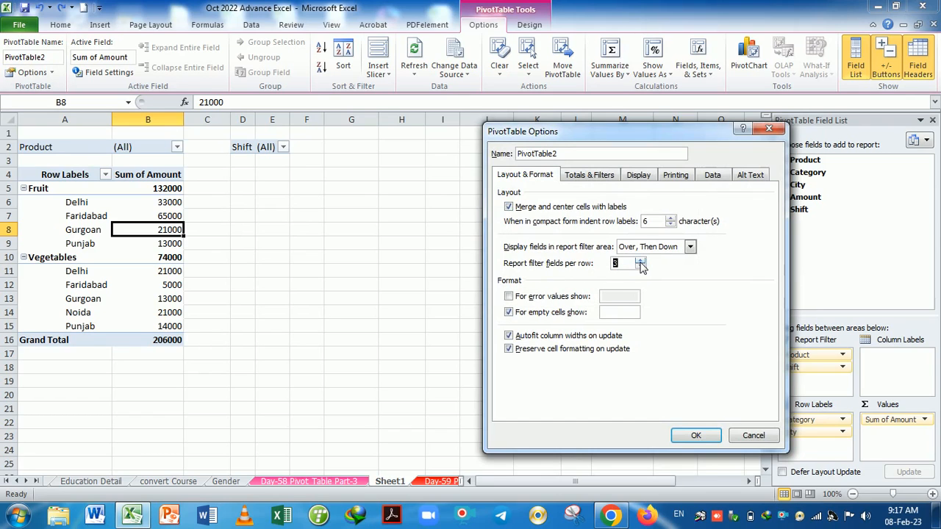
{"action": "left_click", "coordinate": [691, 435]}
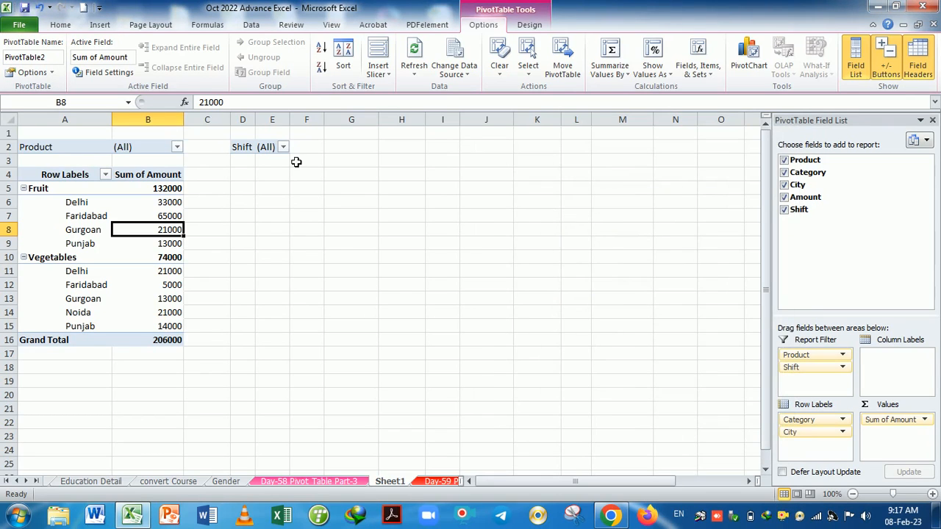
Step: Try filtering the pivot table to the product Banana, and undo that filter
{"action": "left_click", "coordinate": [177, 147]}
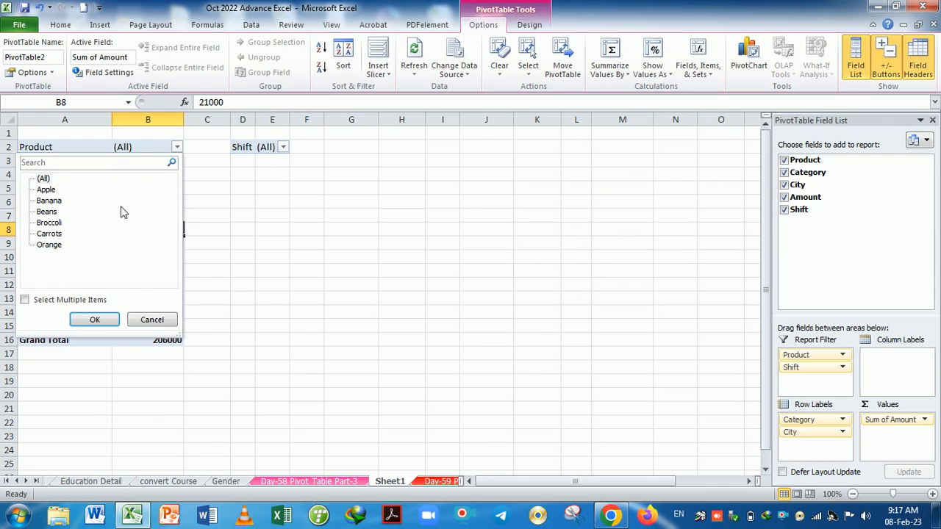
{"action": "left_click", "coordinate": [46, 201]}
{"action": "left_click", "coordinate": [98, 319]}
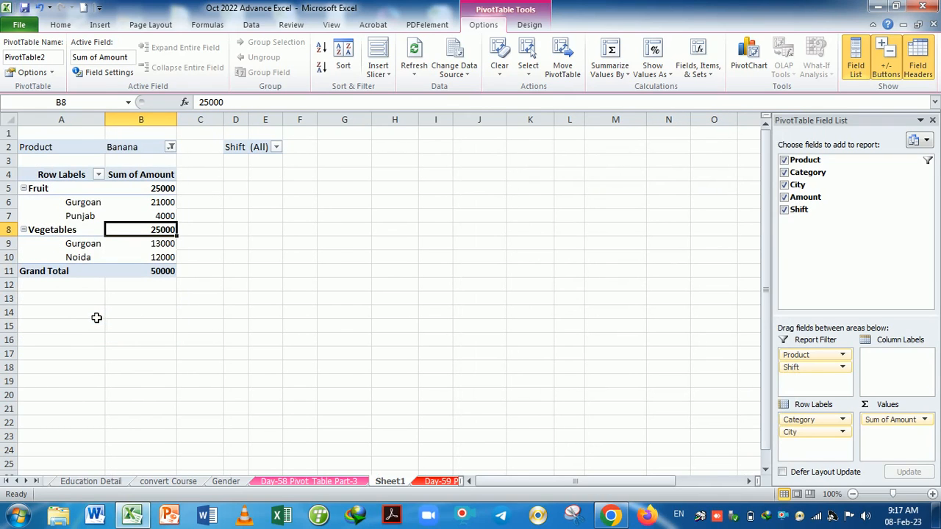
{"action": "key", "text": "ctrl+z"}
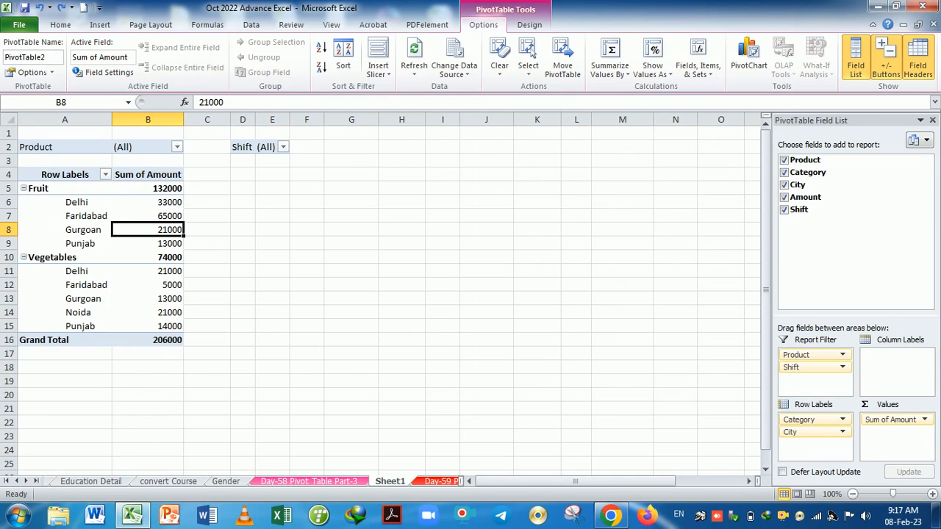
Step: On the Day-59 Pivot Offset Dyn Part-4 sheet, replace the Amount in D7 with the formula =6000/0
{"action": "left_click", "coordinate": [30, 72]}
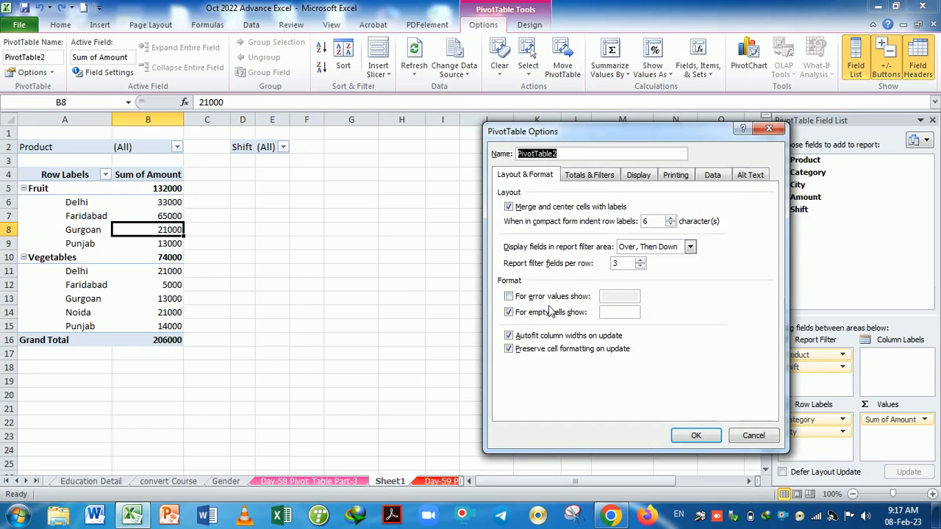
{"action": "left_click", "coordinate": [751, 436]}
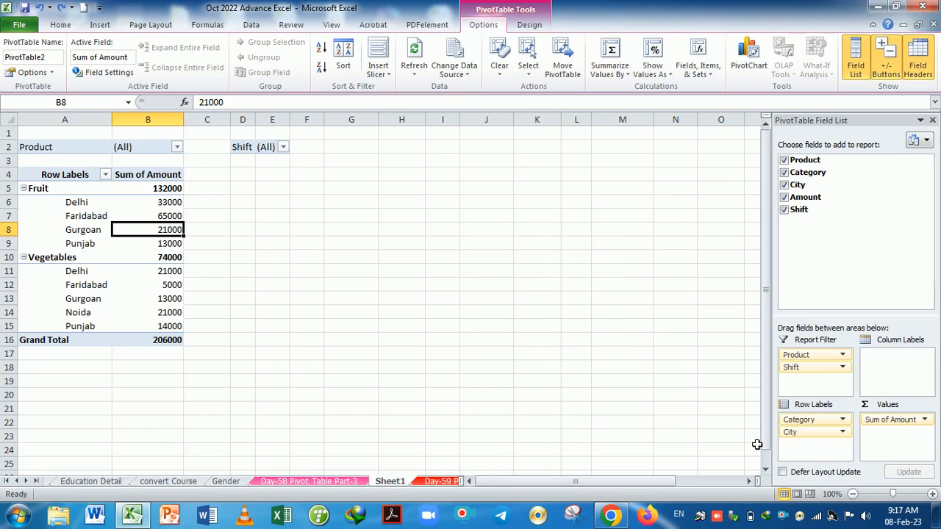
{"action": "left_click", "coordinate": [336, 483]}
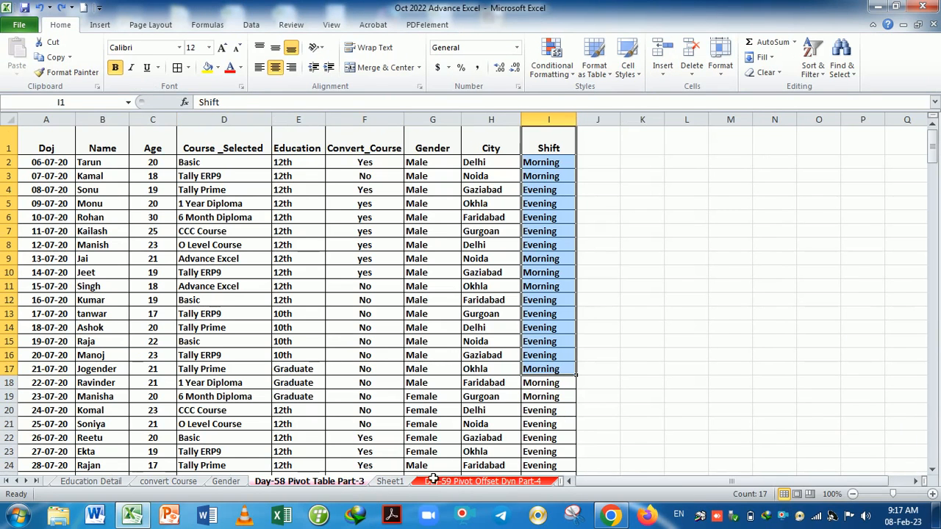
{"action": "left_click", "coordinate": [468, 484]}
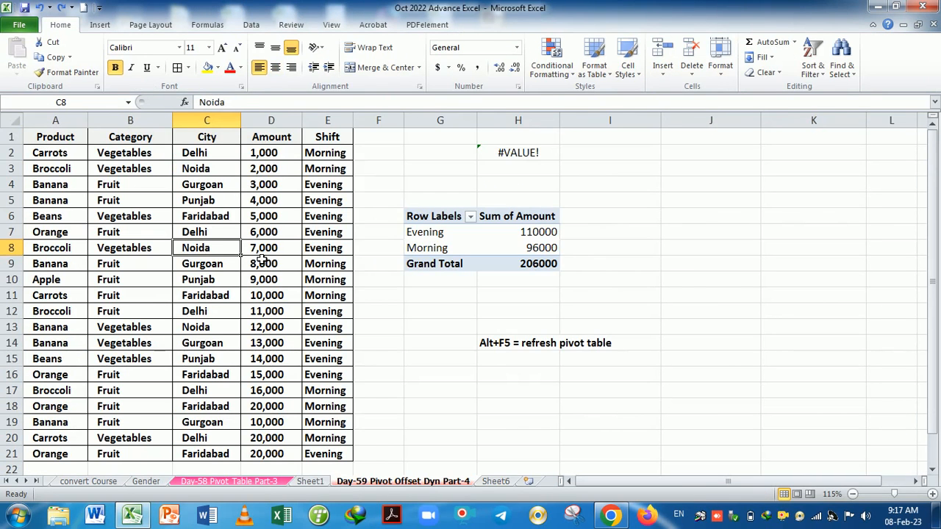
{"action": "left_click", "coordinate": [286, 233]}
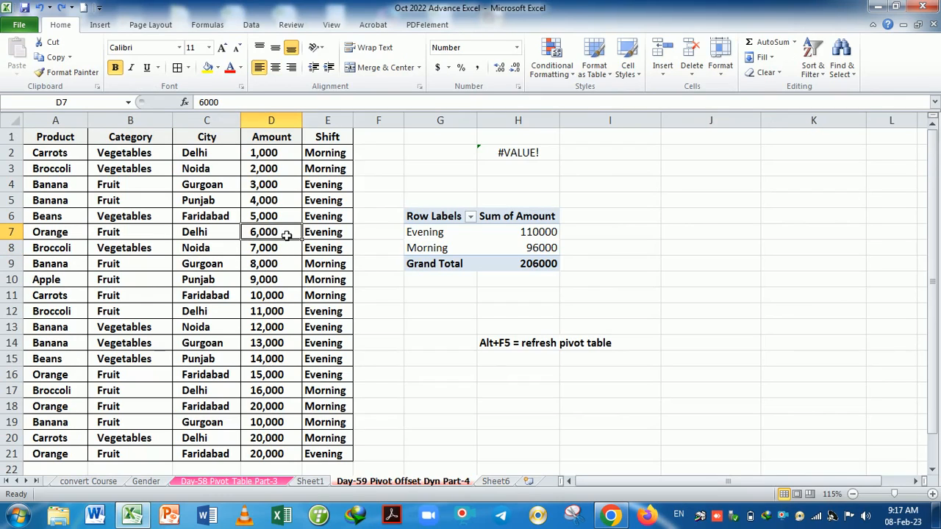
{"action": "key", "text": "F2"}
{"action": "type", "text": "/0"}
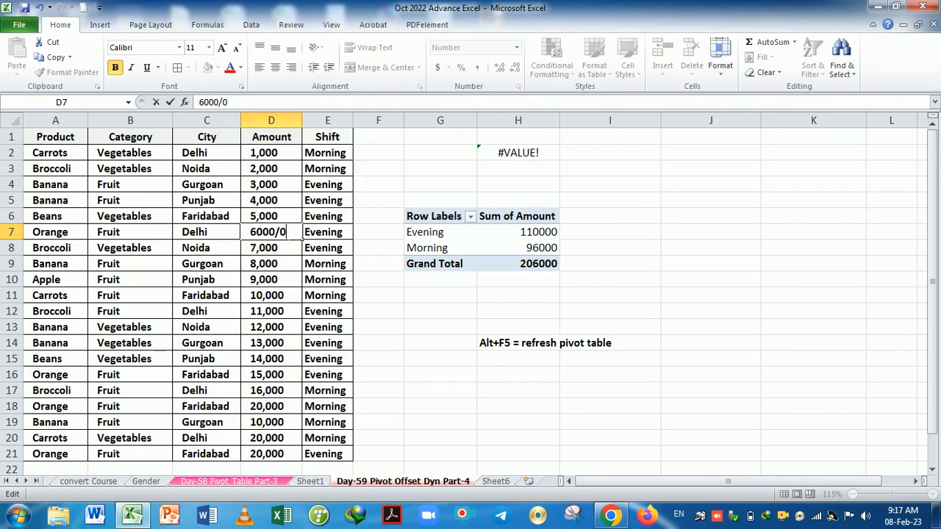
{"action": "key", "text": "Return"}
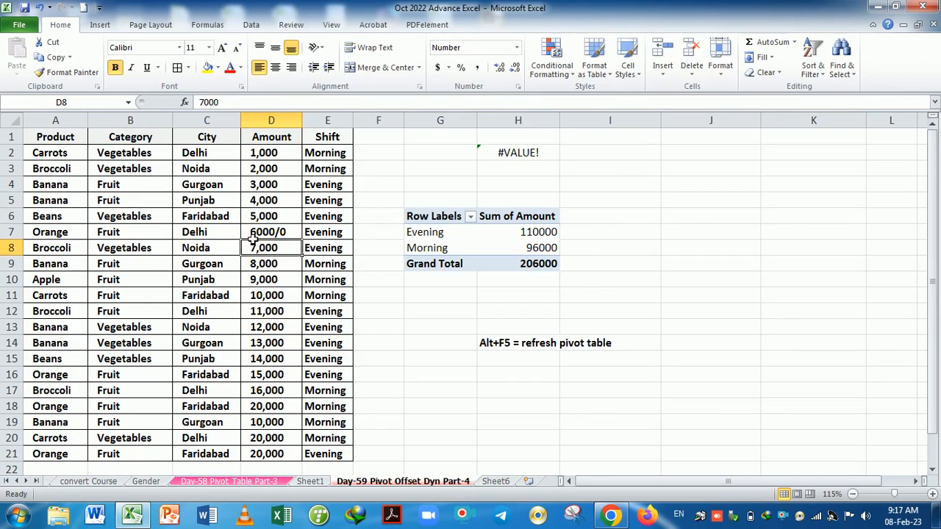
{"action": "double_click", "coordinate": [252, 234]}
{"action": "type", "text": "="}
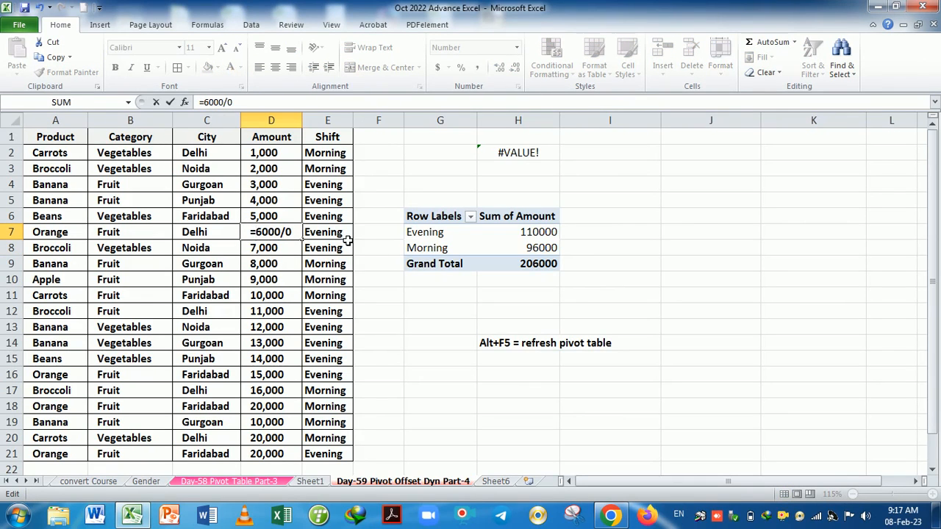
{"action": "key", "text": "Return"}
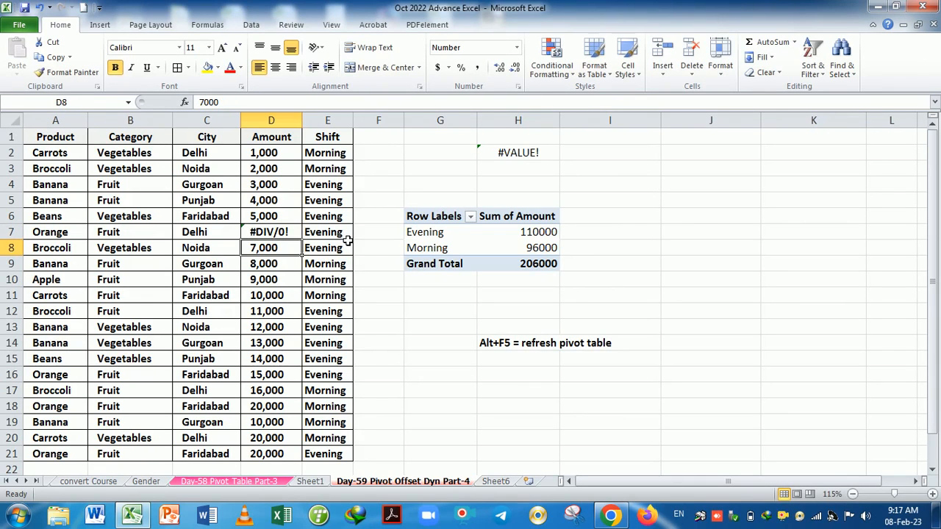
Step: Copy the division-by-zero formula from D7 into D12 and D17, and return to the pivot table on Sheet1
{"action": "left_click", "coordinate": [263, 239]}
{"action": "key", "text": "ctrl+c"}
{"action": "left_click", "coordinate": [280, 314]}
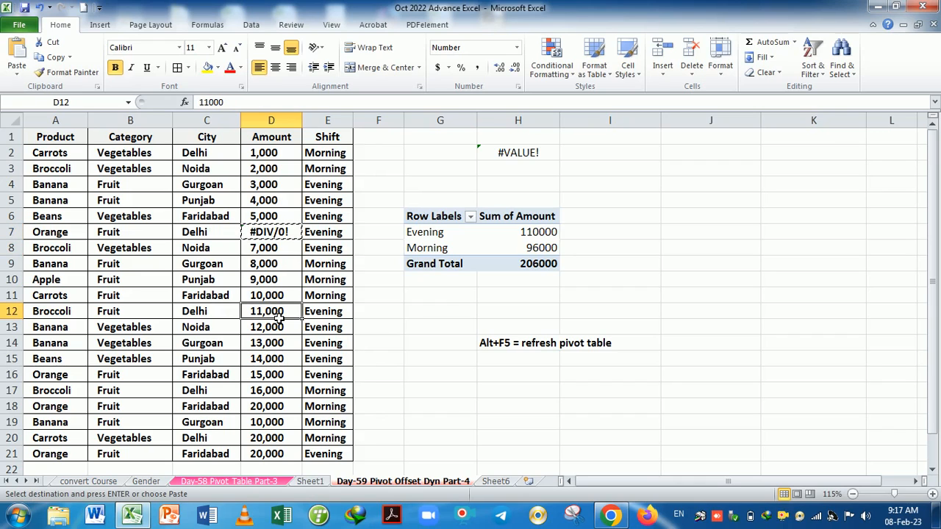
{"action": "key", "text": "ctrl+v"}
{"action": "left_click", "coordinate": [280, 393]}
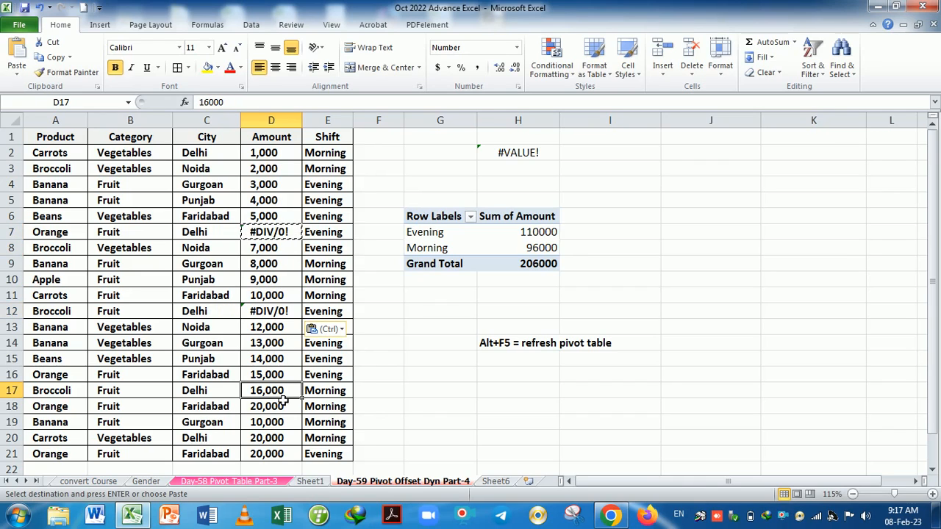
{"action": "key", "text": "ctrl+v"}
{"action": "left_click", "coordinate": [285, 428]}
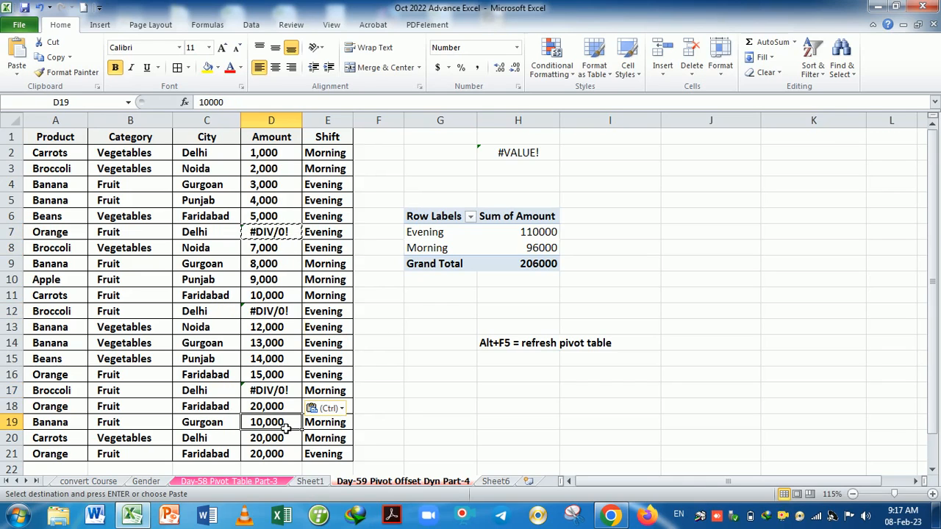
{"action": "left_click", "coordinate": [498, 483]}
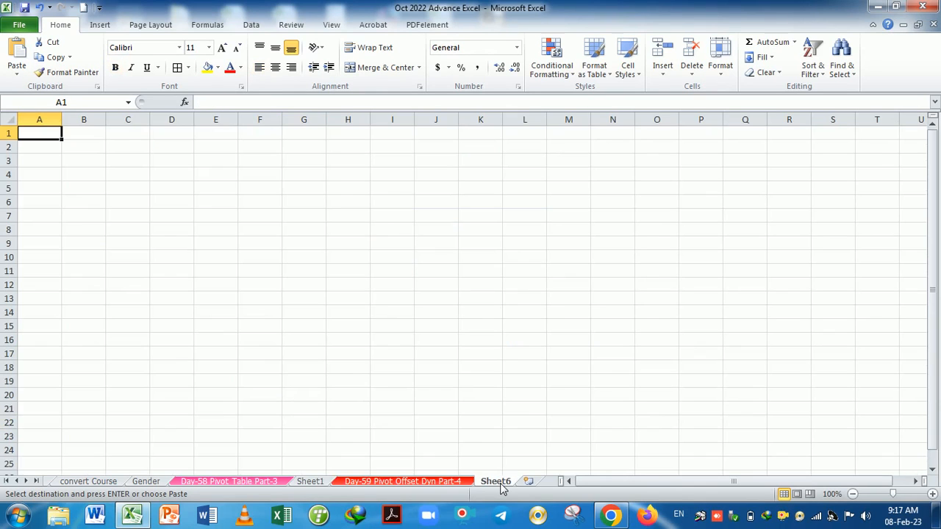
{"action": "left_click", "coordinate": [310, 481]}
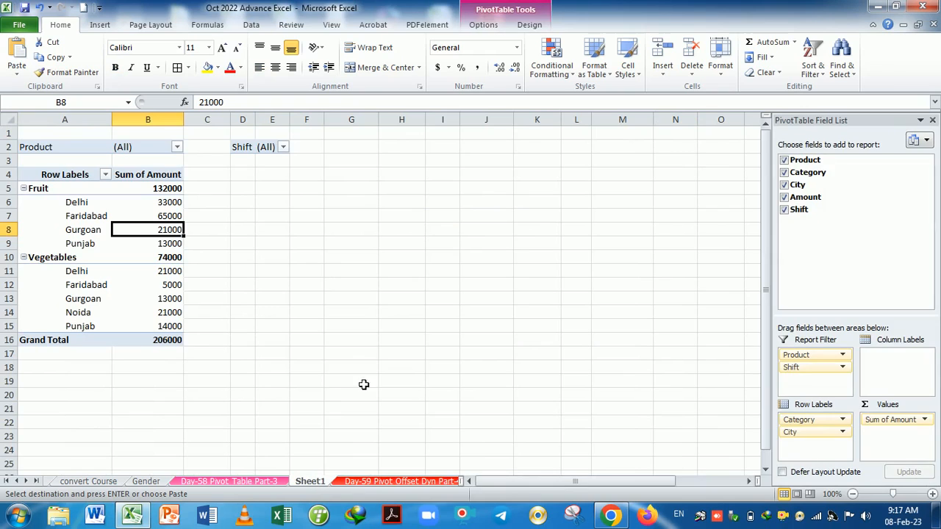
Step: Confirm A1:E21 on the Day-59 Pivot Offset Dyn Part-4 sheet as the pivot table's data source, and refresh the pivot table
{"action": "left_click", "coordinate": [132, 218]}
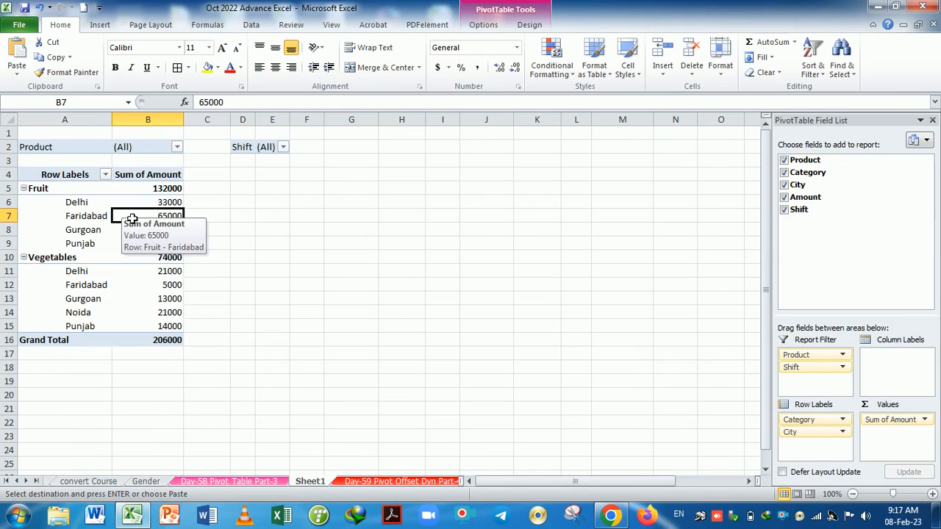
{"action": "left_click", "coordinate": [488, 28]}
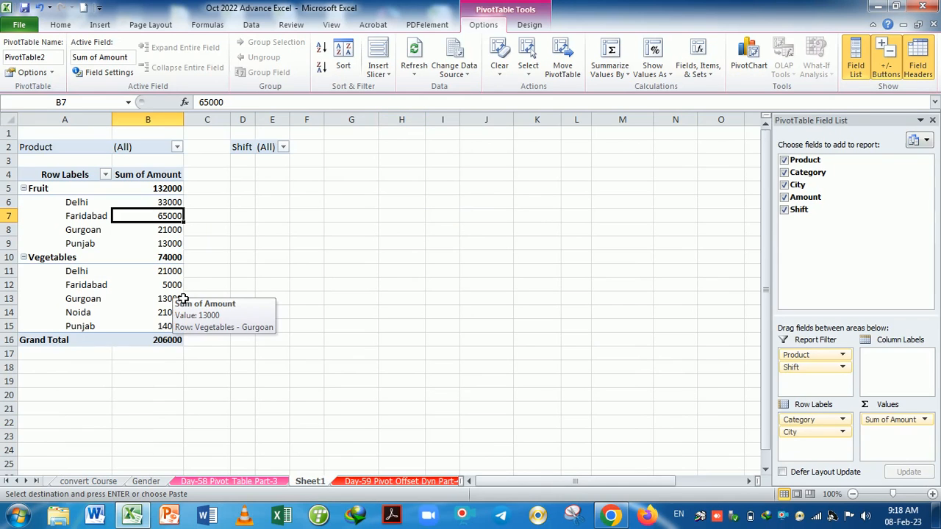
{"action": "left_click", "coordinate": [451, 73]}
{"action": "left_click", "coordinate": [489, 89]}
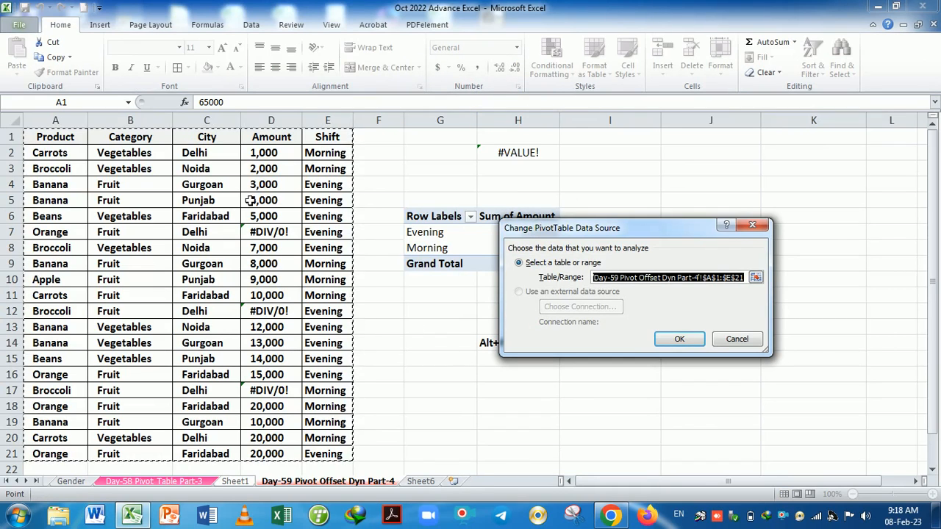
{"action": "left_click", "coordinate": [674, 338]}
{"action": "mouse_move", "coordinate": [149, 242]}
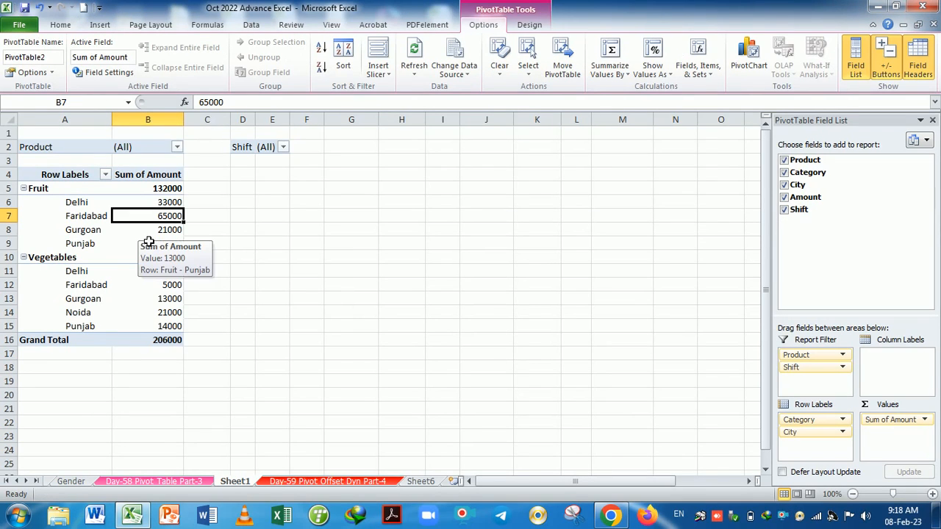
{"action": "key", "text": "alt+F5"}
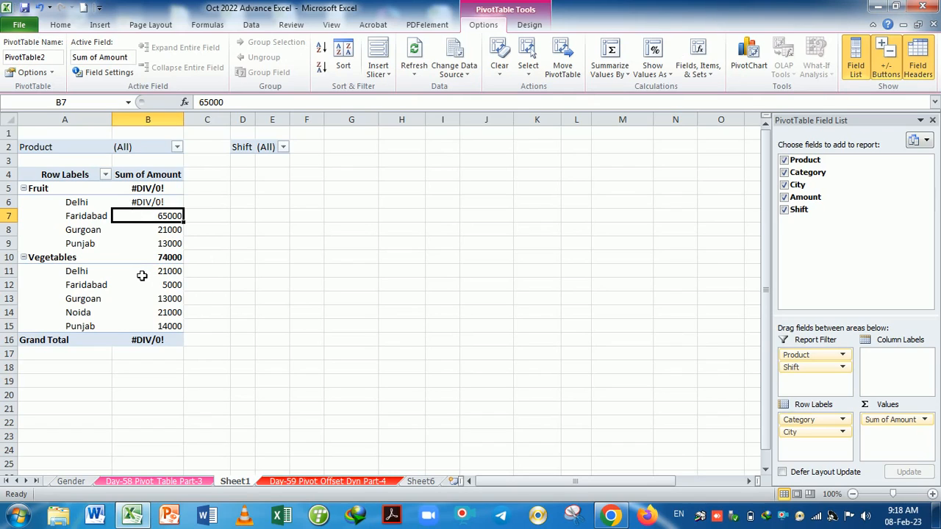
{"action": "mouse_move", "coordinate": [142, 276]}
{"action": "mouse_move", "coordinate": [152, 208]}
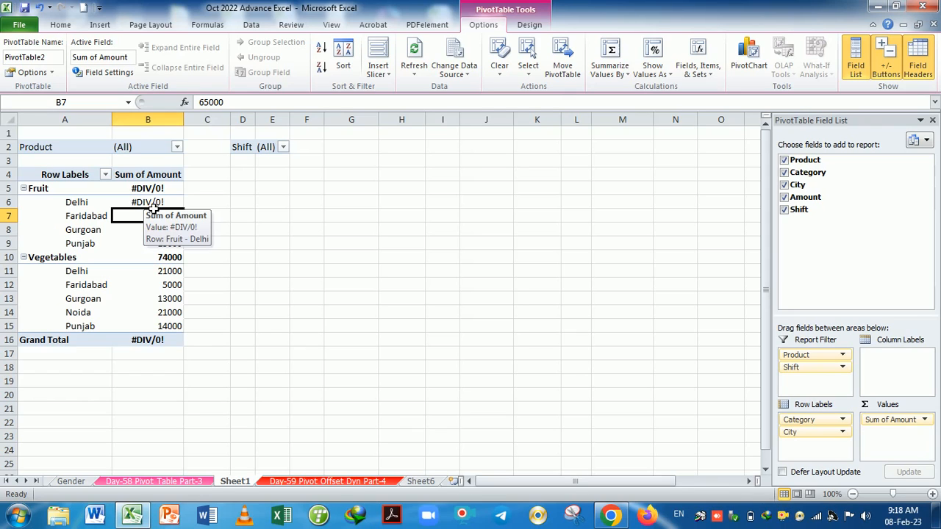
Step: Set the pivot table to show "Na" for error values
{"action": "left_click", "coordinate": [155, 245]}
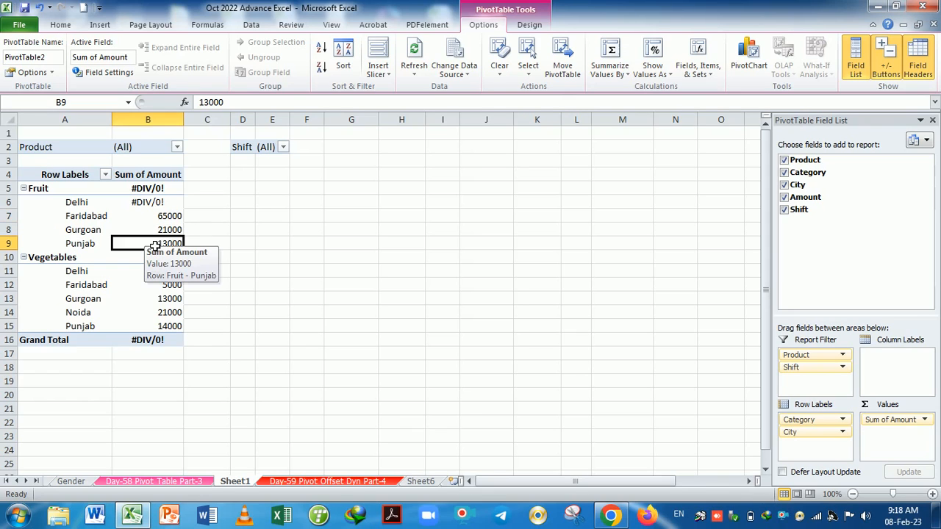
{"action": "left_click", "coordinate": [32, 72]}
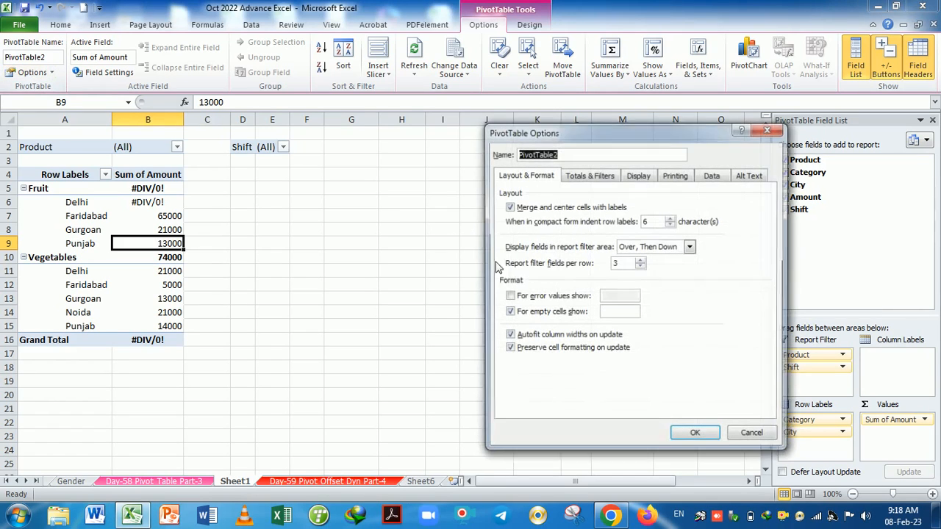
{"action": "left_click", "coordinate": [508, 296]}
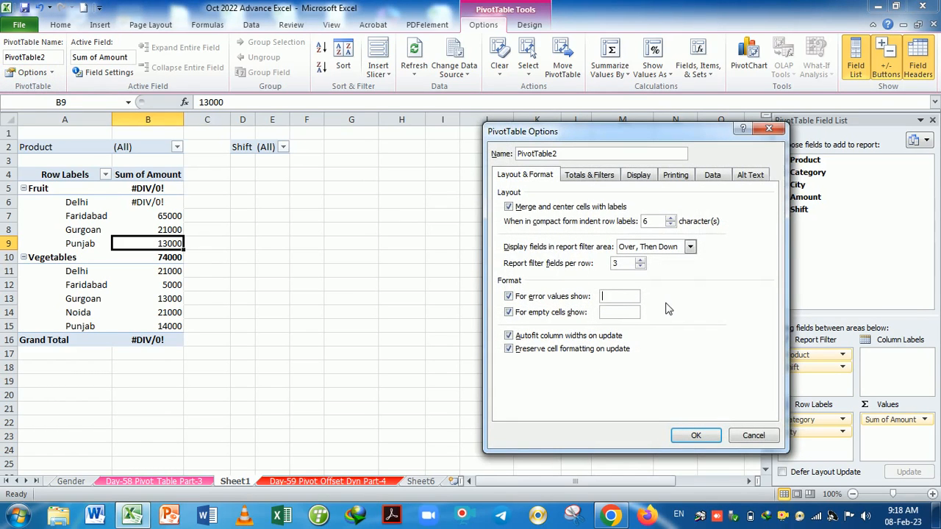
{"action": "type", "text": "Na"}
{"action": "left_click", "coordinate": [696, 435]}
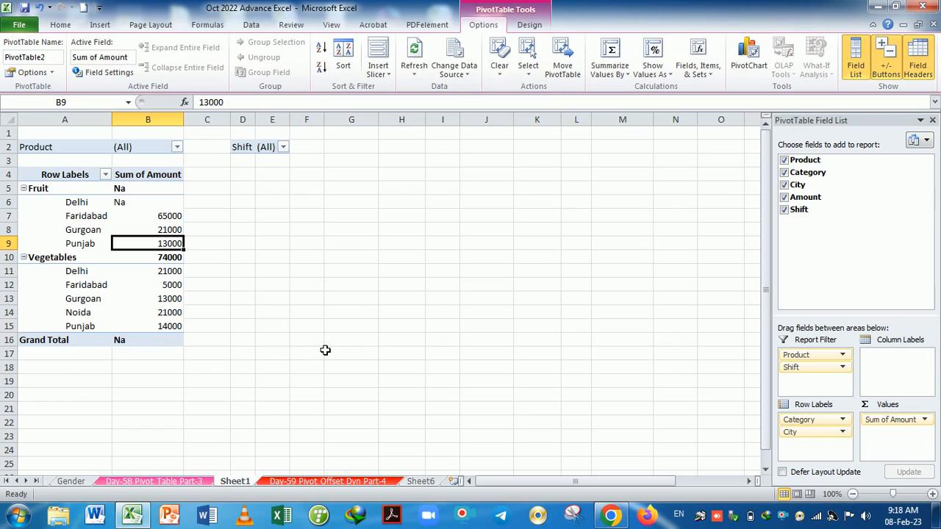
{"action": "mouse_move", "coordinate": [170, 297]}
{"action": "mouse_move", "coordinate": [141, 203]}
Step: Remove Product and Shift from the pivot table's report filter, and place Product in the column labels
{"action": "left_click_drag", "start_coordinate": [813, 357], "coordinate": [819, 235]}
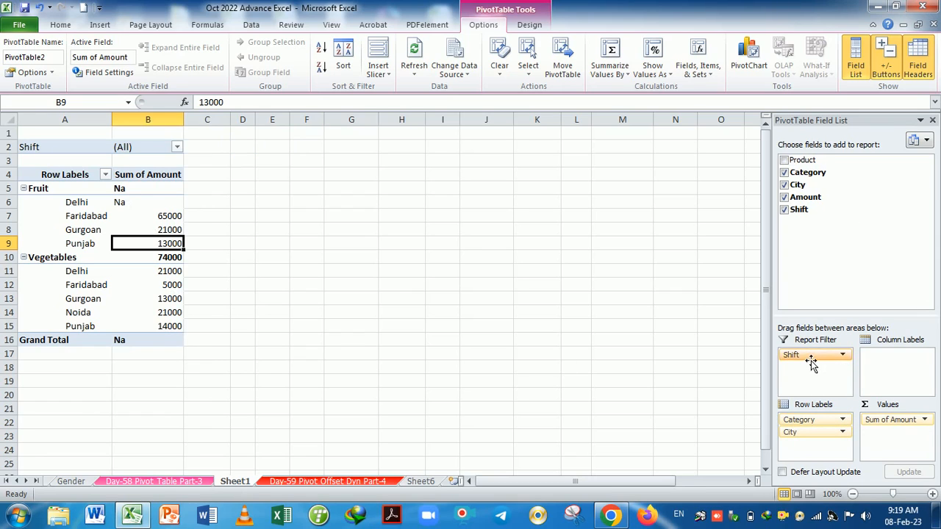
{"action": "left_click_drag", "start_coordinate": [813, 366], "coordinate": [821, 215]}
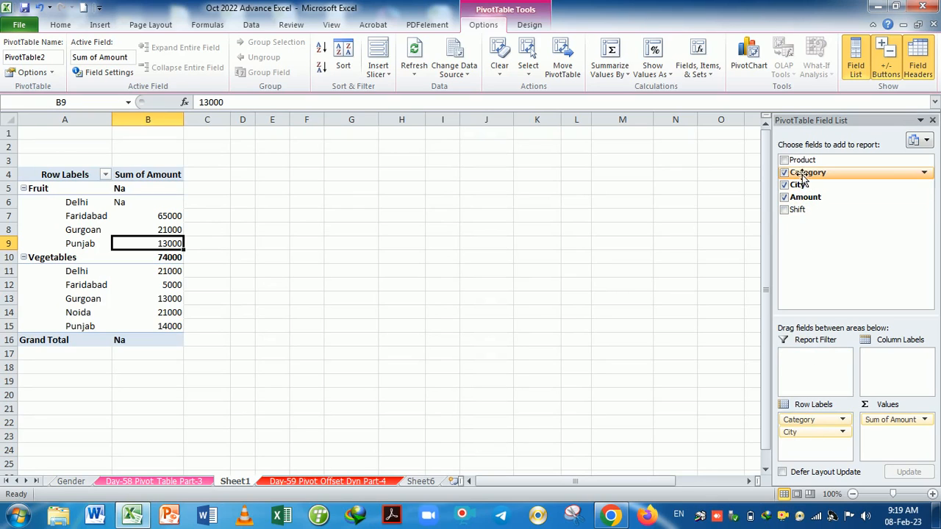
{"action": "left_click_drag", "start_coordinate": [801, 160], "coordinate": [904, 359]}
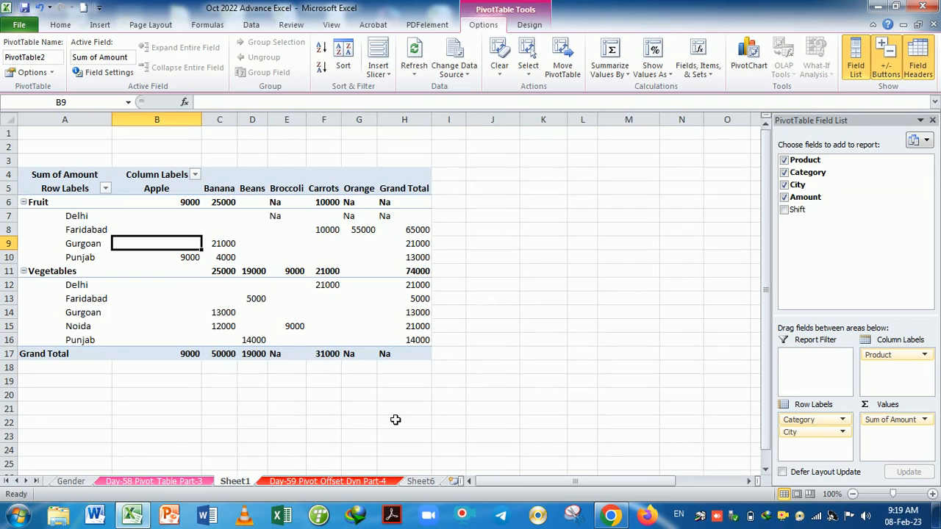
Step: Examine the empty value cells across the product columns of the pivot table
{"action": "left_click", "coordinate": [368, 298]}
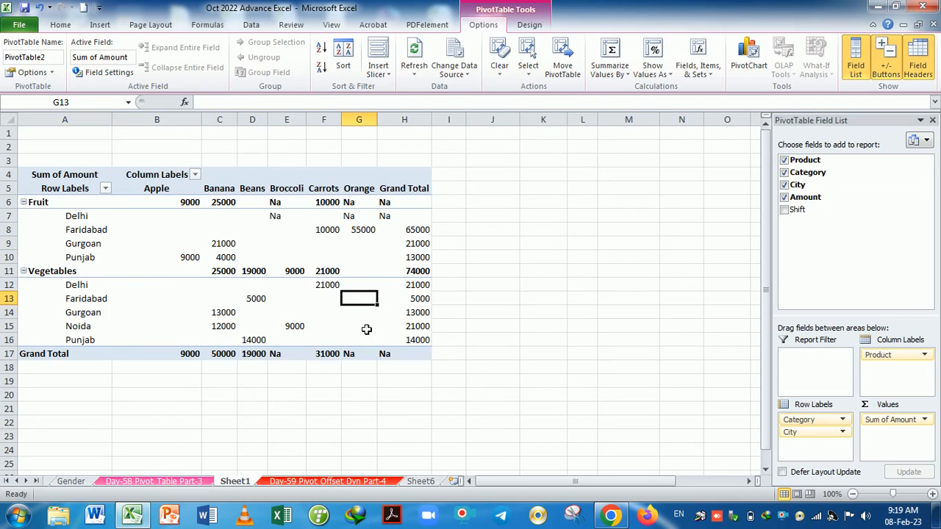
{"action": "left_click", "coordinate": [367, 328]}
{"action": "left_click", "coordinate": [323, 313]}
{"action": "left_click", "coordinate": [324, 298]}
{"action": "left_click", "coordinate": [286, 257]}
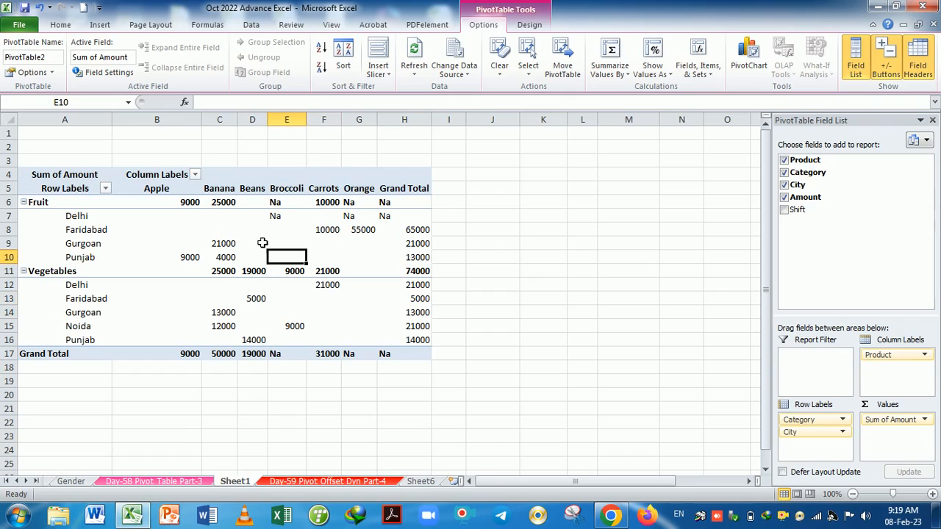
{"action": "left_click", "coordinate": [232, 230]}
{"action": "left_click", "coordinate": [186, 229]}
{"action": "left_click", "coordinate": [206, 301]}
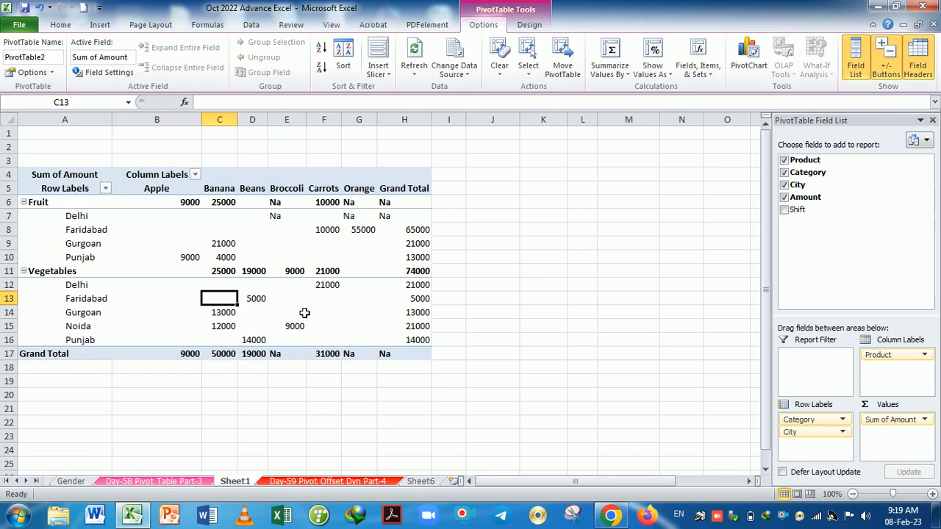
{"action": "left_click", "coordinate": [303, 313]}
{"action": "left_click", "coordinate": [338, 316]}
{"action": "left_click", "coordinate": [371, 314]}
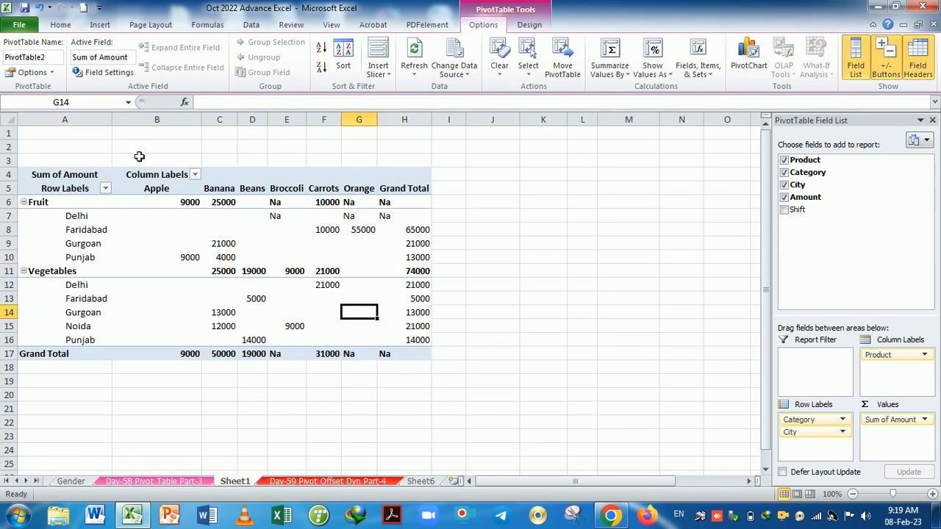
Step: Set the pivot table to show "-" for empty cells
{"action": "left_click", "coordinate": [28, 72]}
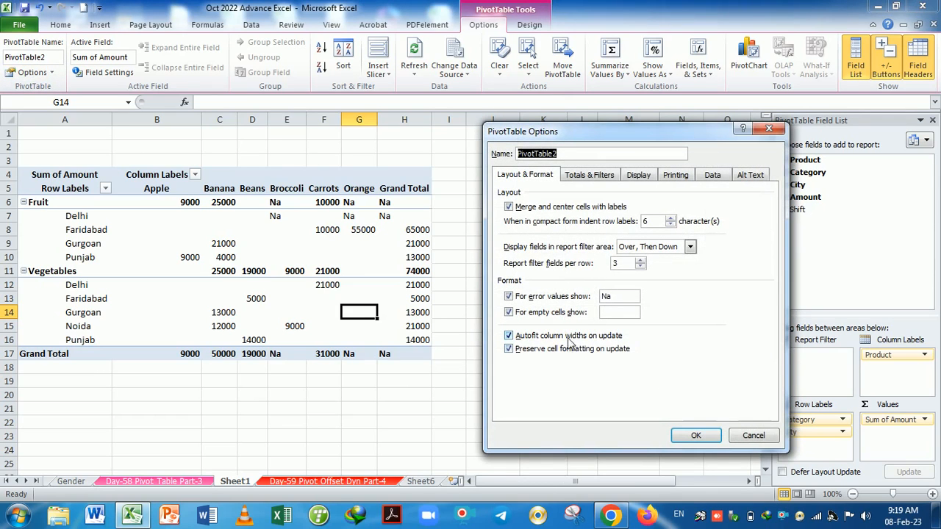
{"action": "left_click", "coordinate": [603, 312]}
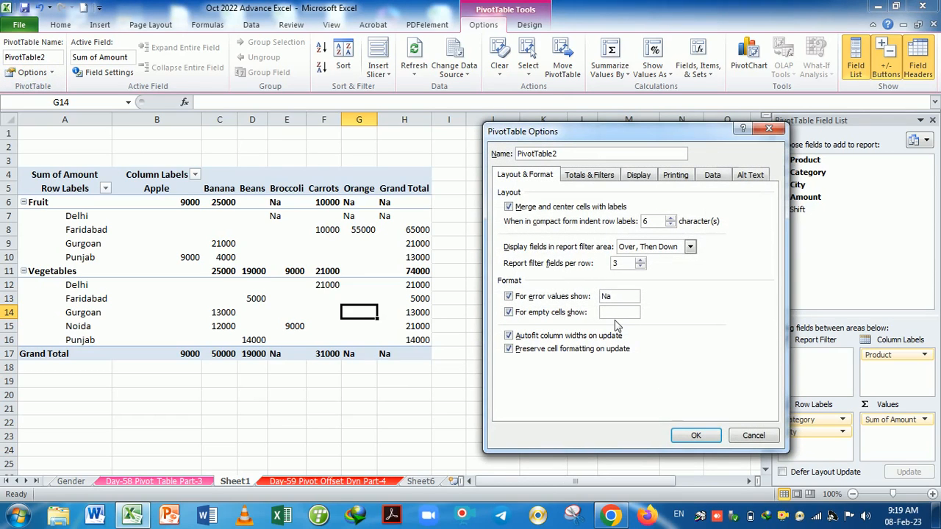
{"action": "type", "text": "0"}
{"action": "left_click", "coordinate": [695, 435]}
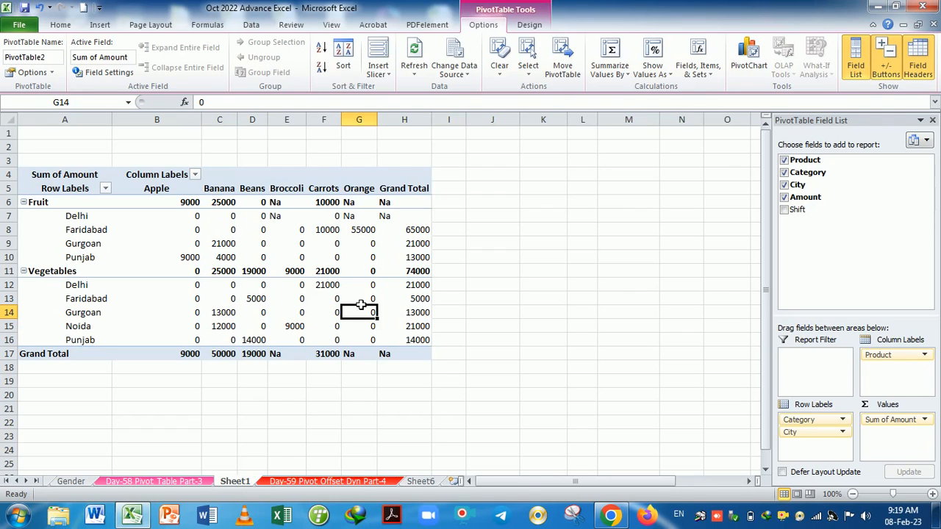
{"action": "mouse_move", "coordinate": [361, 301]}
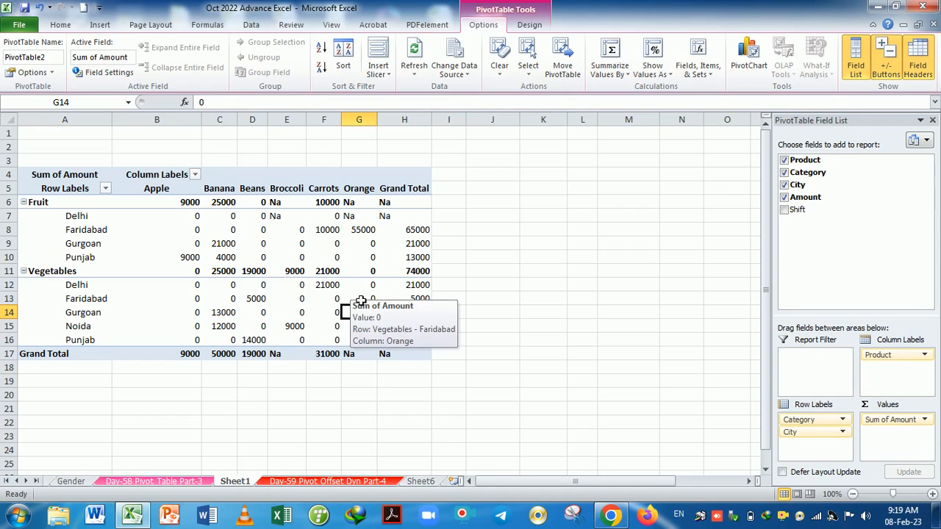
Step: Review the pivot table's layout and format options, and drill into the Apple value for Vegetables in Faridabad before returning to Sheet1
{"action": "left_click", "coordinate": [29, 72]}
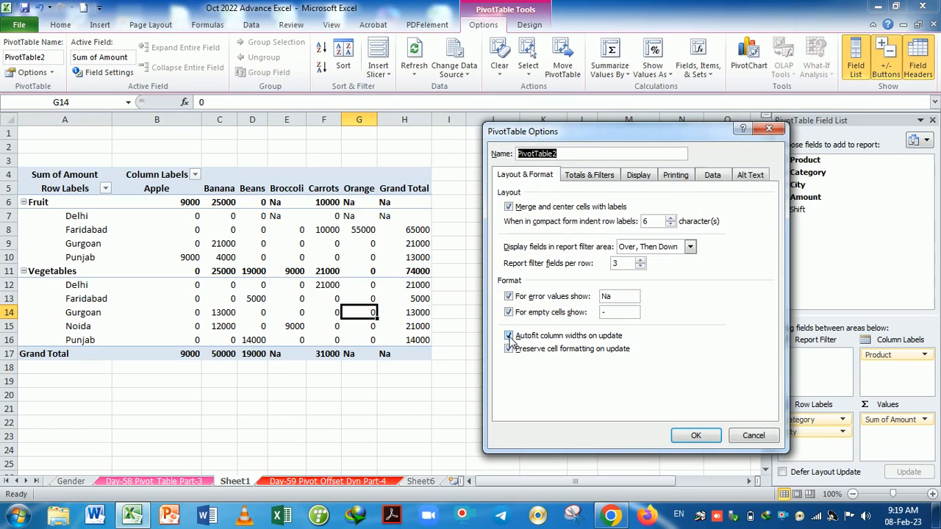
{"action": "left_click", "coordinate": [696, 435]}
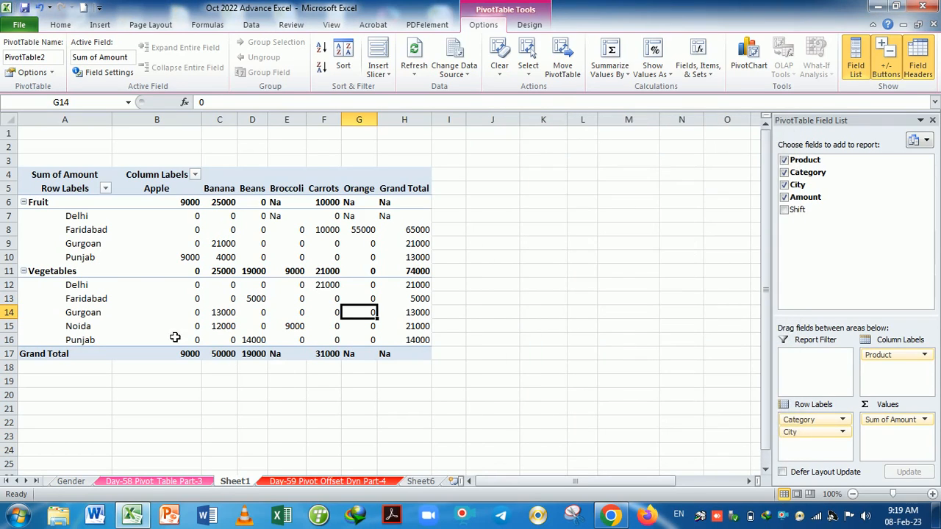
{"action": "double_click", "coordinate": [122, 303]}
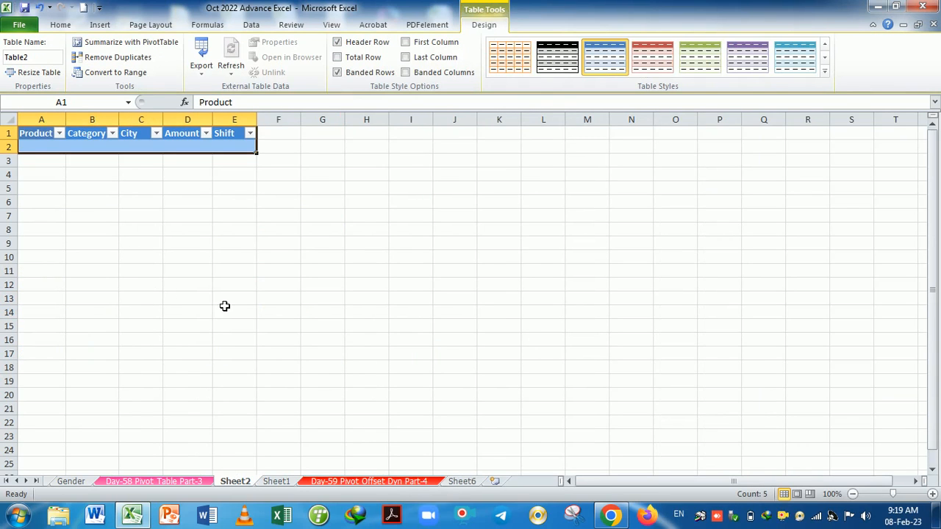
{"action": "left_click", "coordinate": [277, 481]}
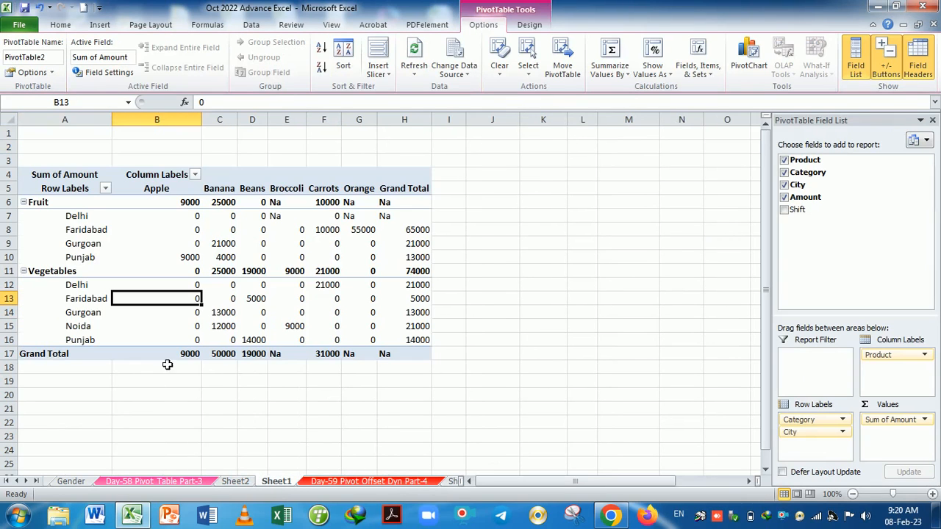
Step: Change the Faridabad row label in A13 to "Faridabad delhi Noida ncr"
{"action": "left_click", "coordinate": [95, 318]}
{"action": "left_click", "coordinate": [97, 303]}
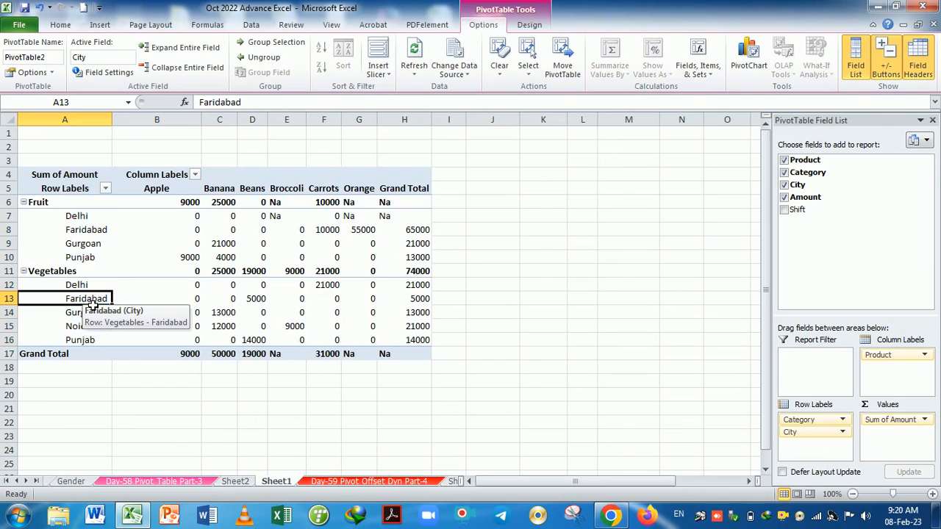
{"action": "key", "text": "F2"}
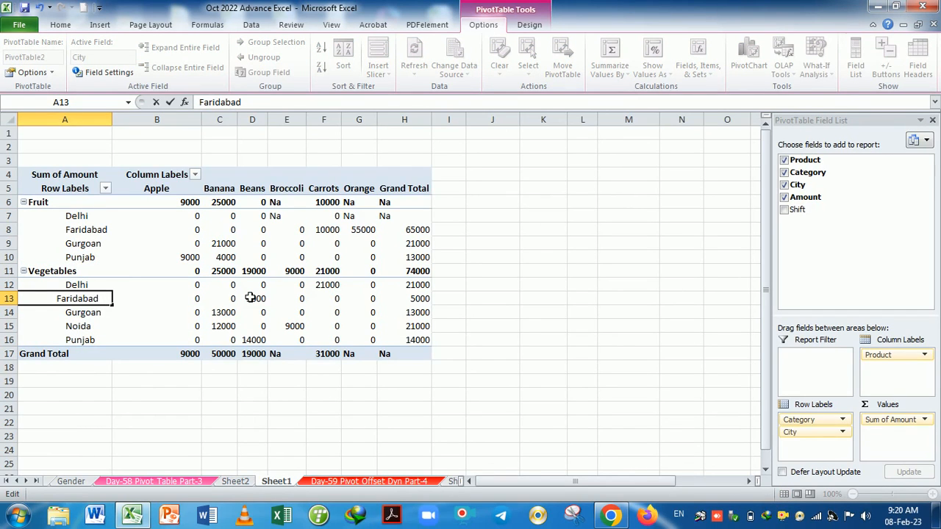
{"action": "type", "text": "deh"}
{"action": "key", "text": "BackSpace"}
{"action": "type", "text": "lhi N"}
{"action": "key", "text": "BackSpace"}
{"action": "type", "text": "i"}
{"action": "key", "text": "BackSpace"}
{"action": "type", "text": "oida"}
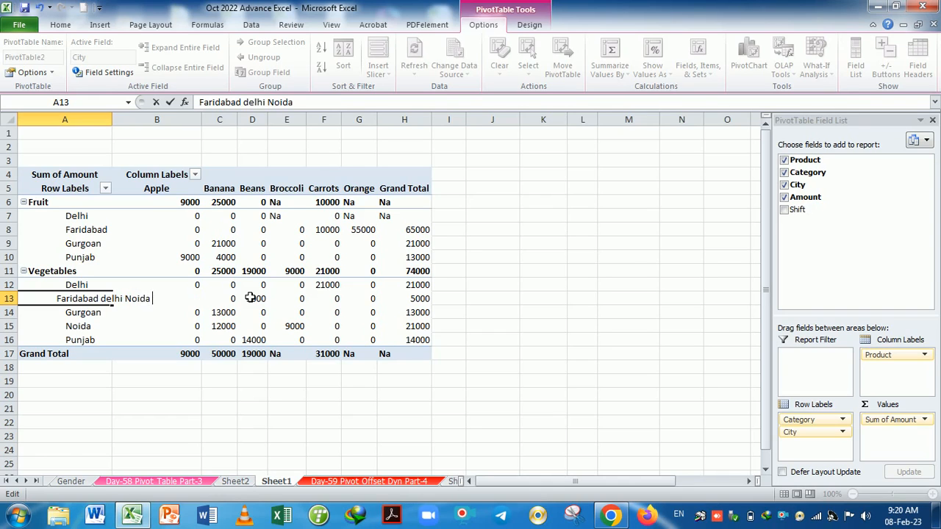
{"action": "type", "text": " ncr"}
{"action": "key", "text": "Return"}
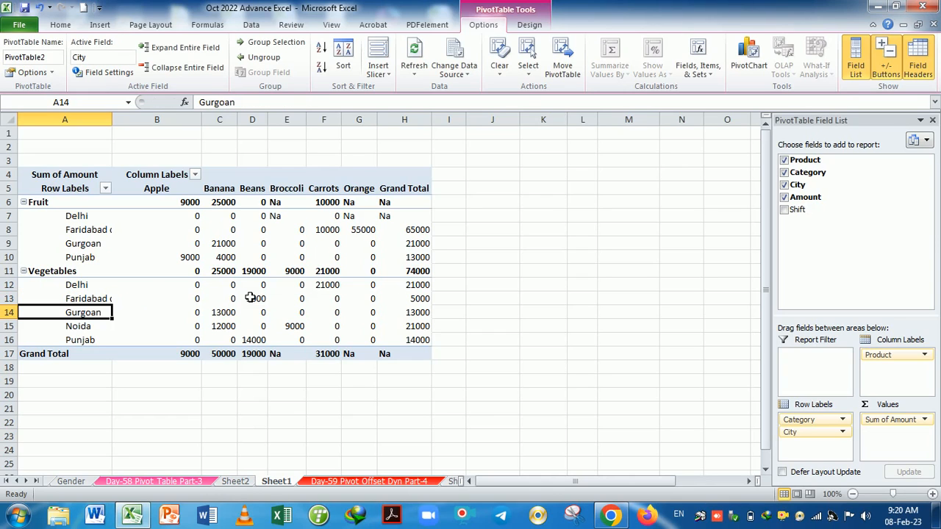
Step: Try refreshing the pivot table to autofit its column widths, and undo that refresh
{"action": "left_click", "coordinate": [99, 303]}
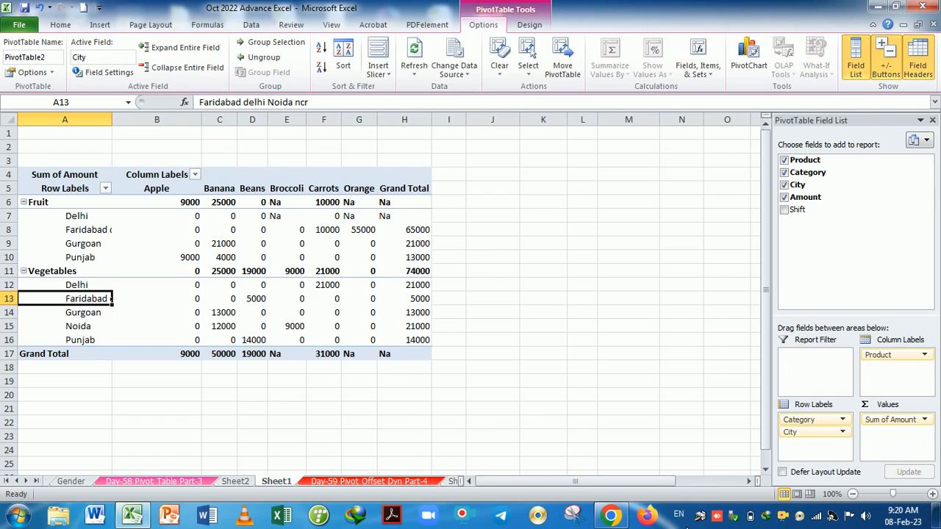
{"action": "key", "text": "alt+F5"}
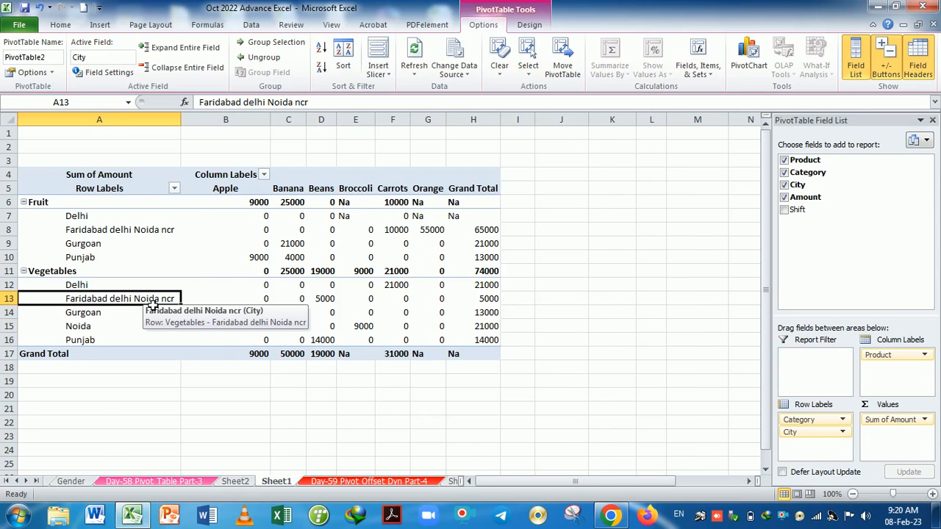
{"action": "key", "text": "ctrl+z"}
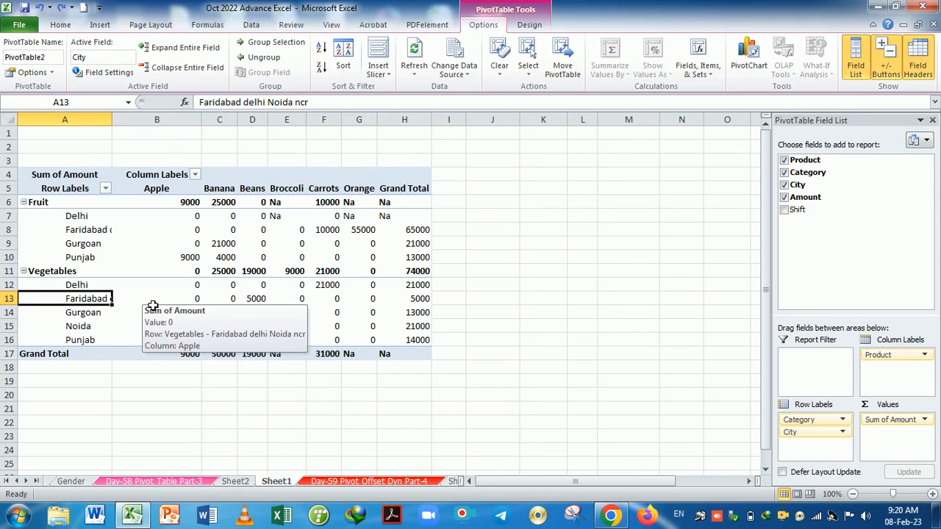
Step: Turn off autofitting of column widths on update for the pivot table
{"action": "left_click", "coordinate": [30, 74]}
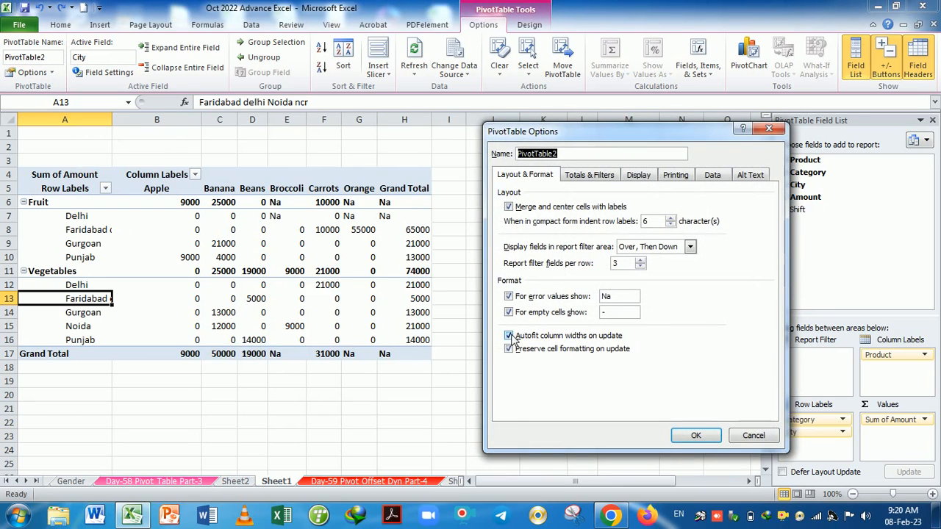
{"action": "left_click", "coordinate": [510, 336]}
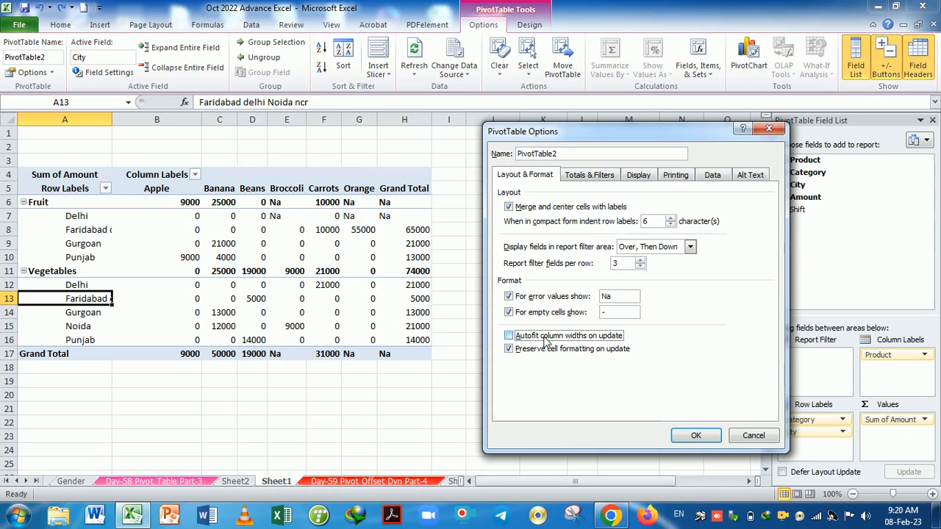
{"action": "left_click", "coordinate": [695, 435]}
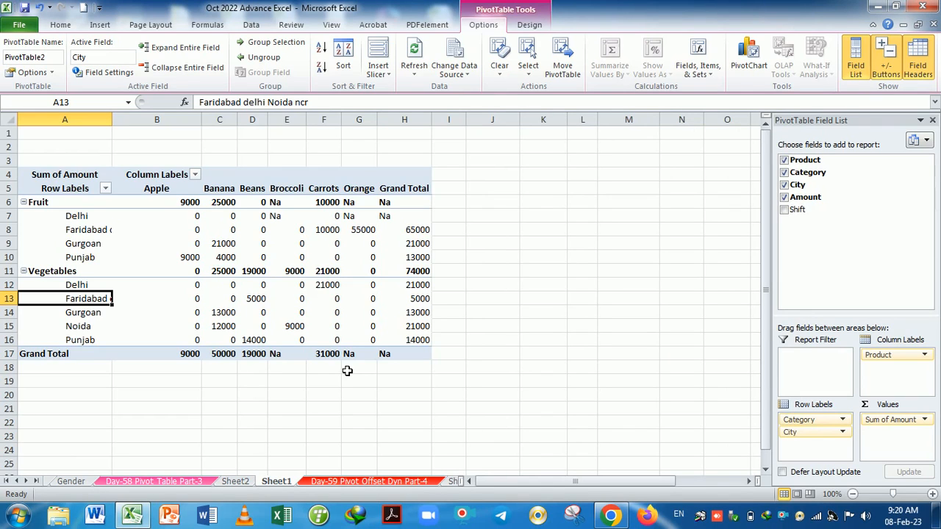
Step: Try turning on column width autofit on update for the pivot table, and undo that change
{"action": "left_click", "coordinate": [31, 72]}
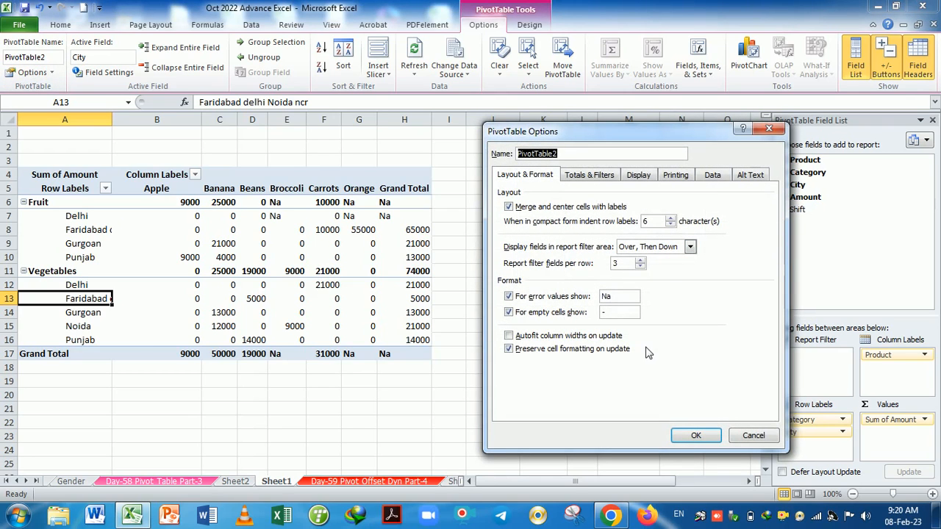
{"action": "left_click", "coordinate": [509, 336]}
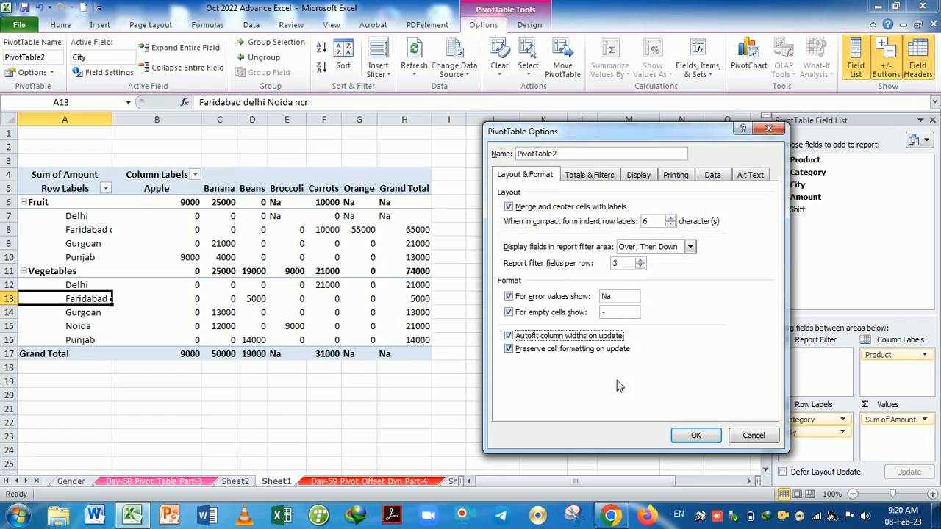
{"action": "left_click", "coordinate": [696, 436]}
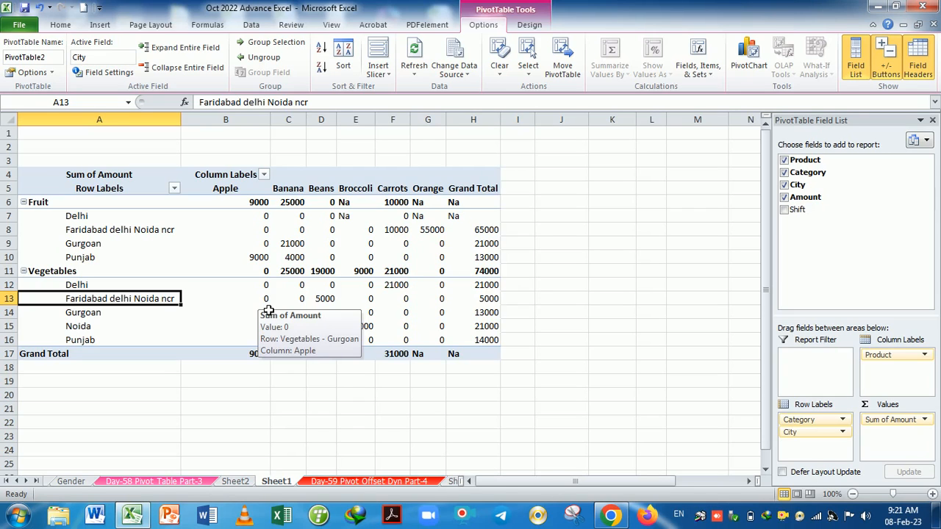
{"action": "key", "text": "ctrl+z"}
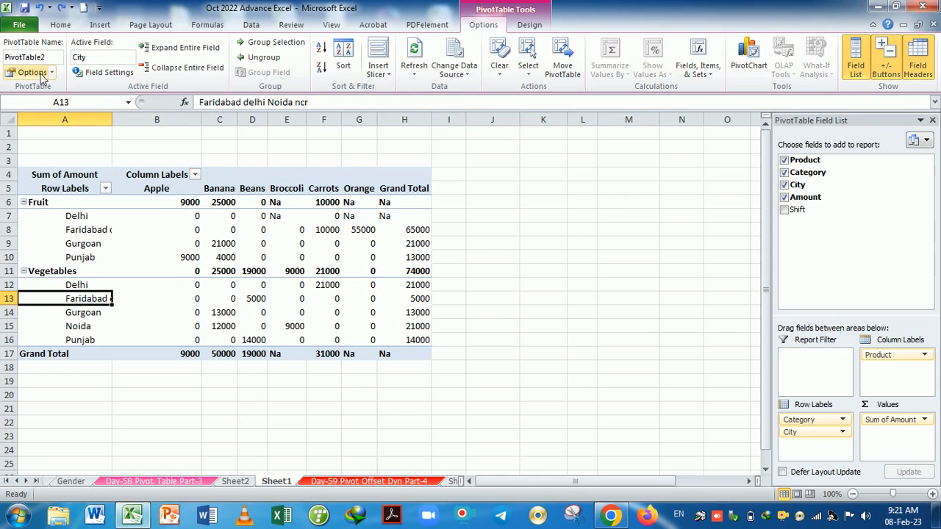
{"action": "left_click", "coordinate": [16, 72]}
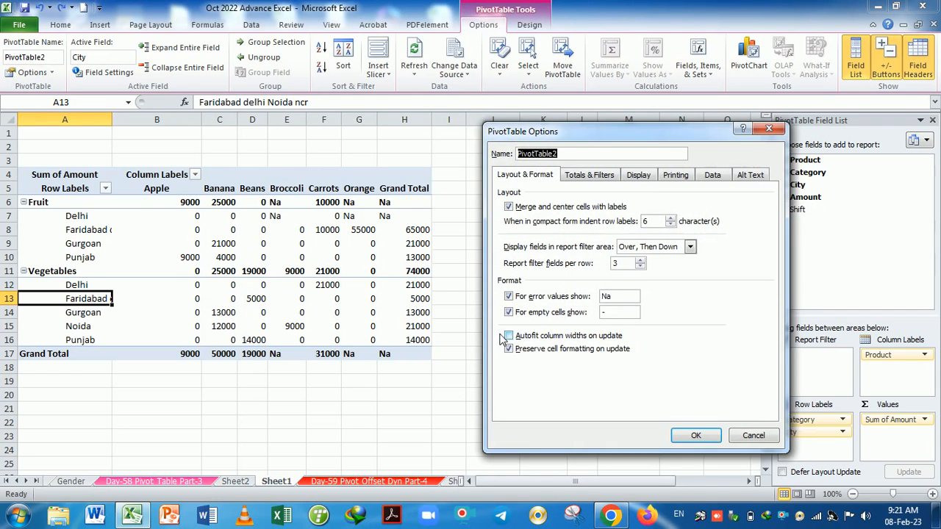
{"action": "left_click", "coordinate": [509, 335]}
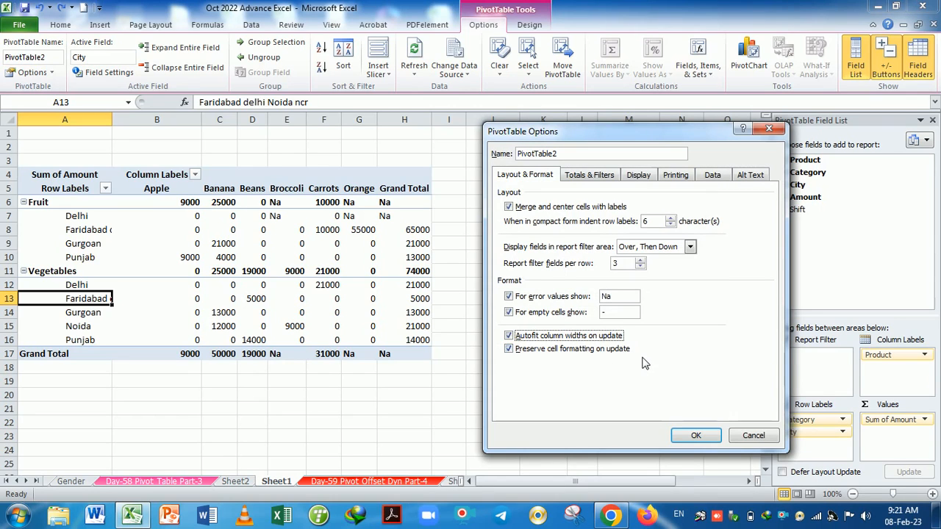
{"action": "left_click", "coordinate": [756, 437]}
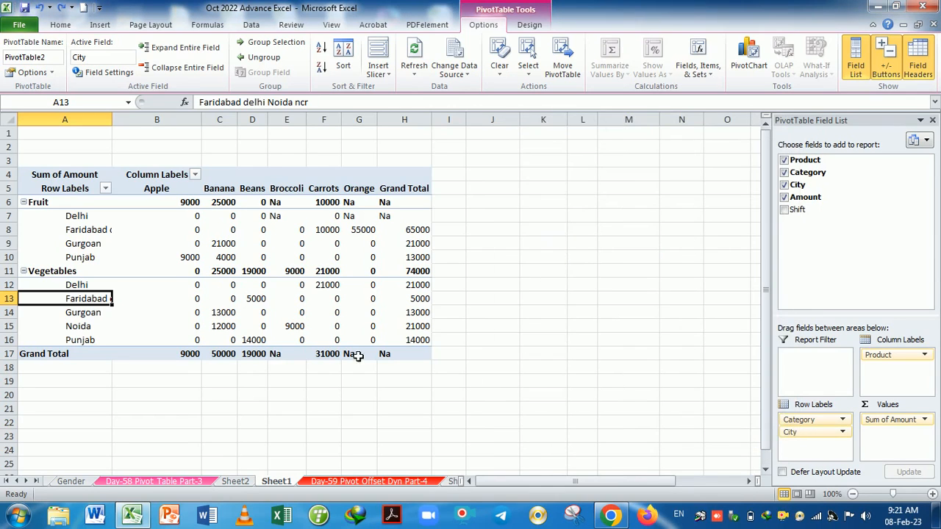
Step: Color the city labels under Fruit in A7:A10 with the standard red font color
{"action": "left_click_drag", "start_coordinate": [87, 220], "coordinate": [92, 257]}
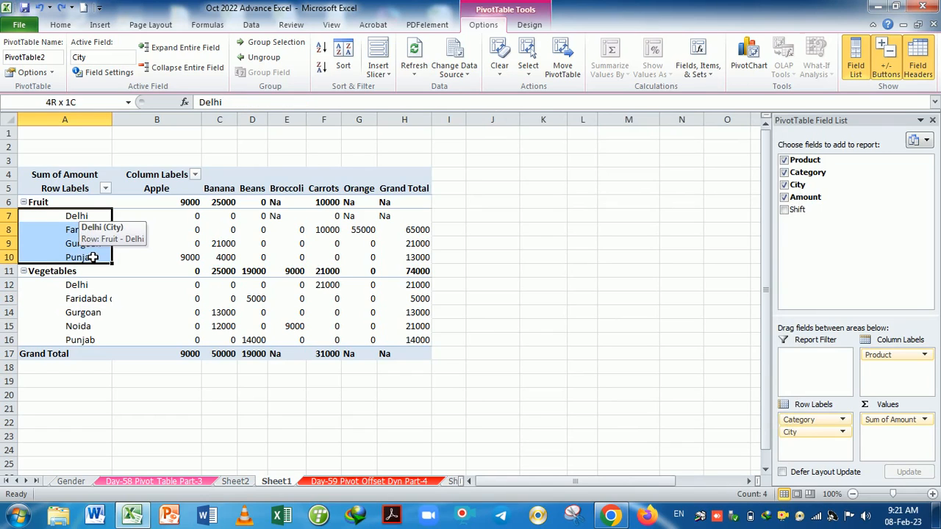
{"action": "left_click", "coordinate": [60, 25]}
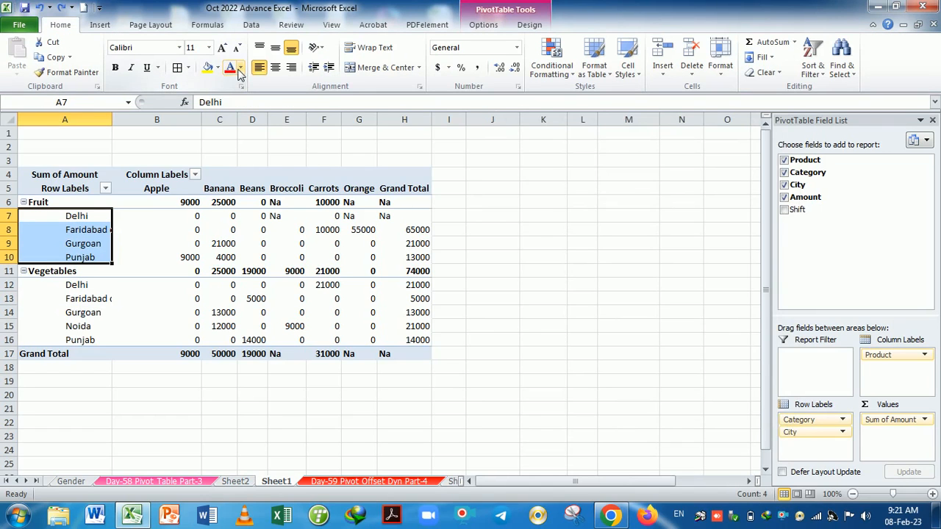
{"action": "left_click", "coordinate": [241, 68]}
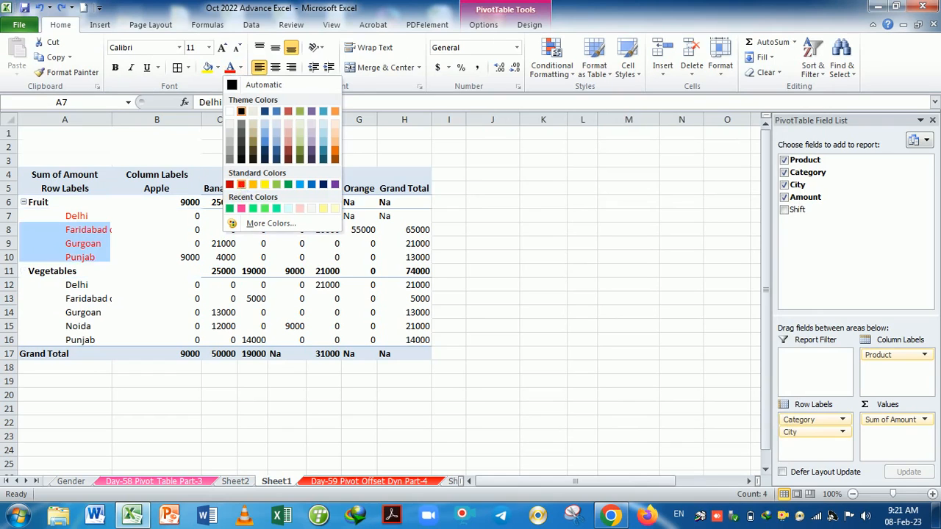
{"action": "left_click", "coordinate": [241, 184]}
{"action": "left_click", "coordinate": [157, 286]}
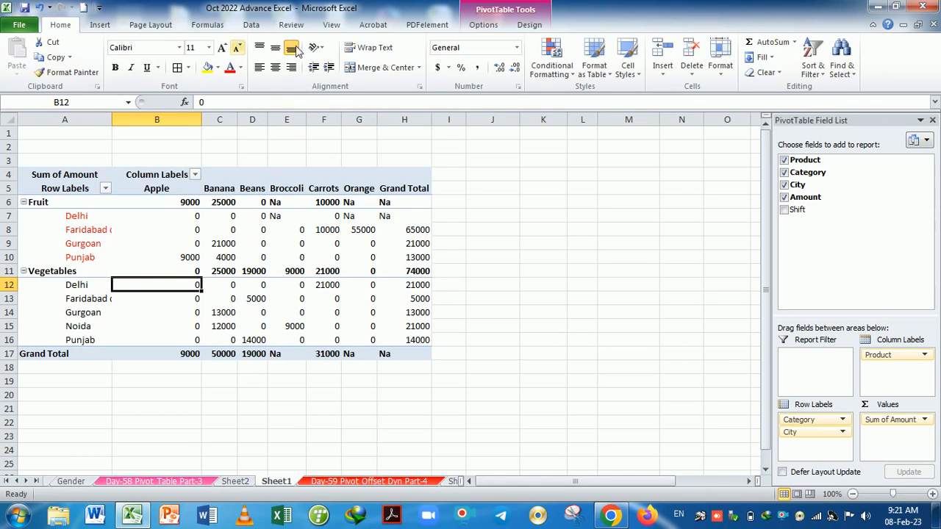
Step: Set the pivot table to autofit column widths on update and to stop preserving cell formatting on update
{"action": "left_click", "coordinate": [482, 25]}
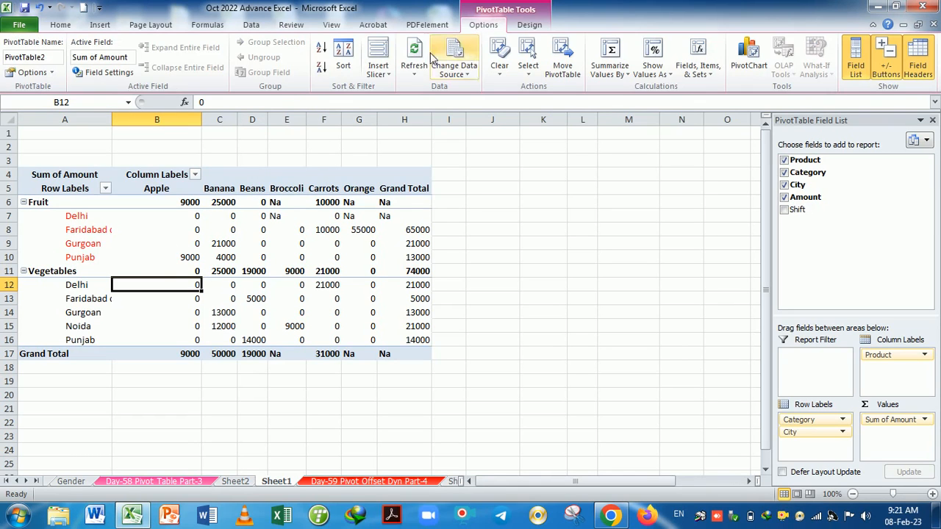
{"action": "left_click", "coordinate": [28, 72]}
{"action": "left_click", "coordinate": [510, 350]}
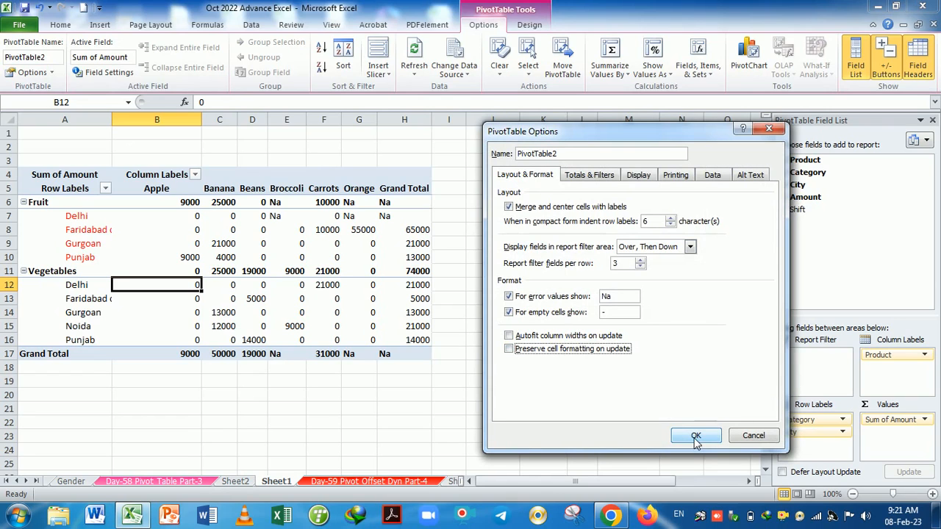
{"action": "left_click", "coordinate": [509, 335]}
{"action": "left_click", "coordinate": [697, 435]}
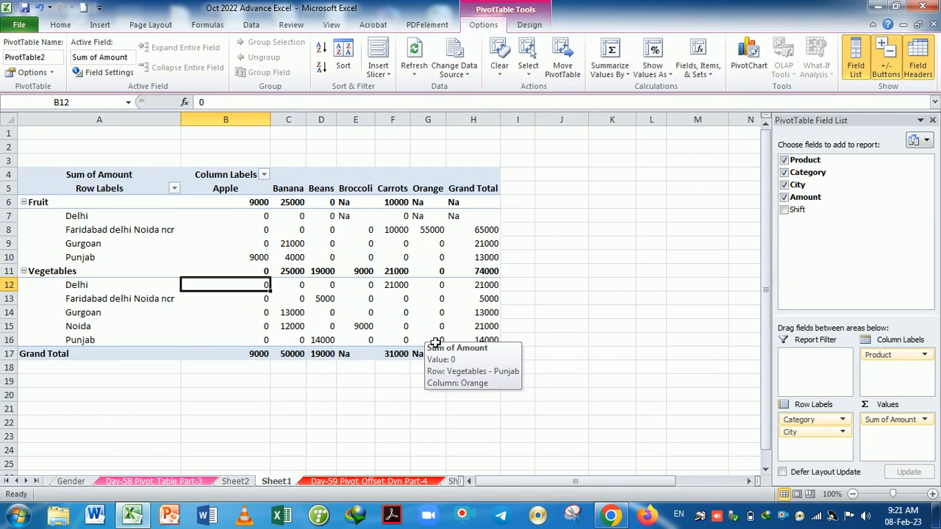
Step: Try reapplying the red font color to the Fruit city labels in A7:A10, and undo it
{"action": "left_click_drag", "start_coordinate": [94, 220], "coordinate": [97, 258]}
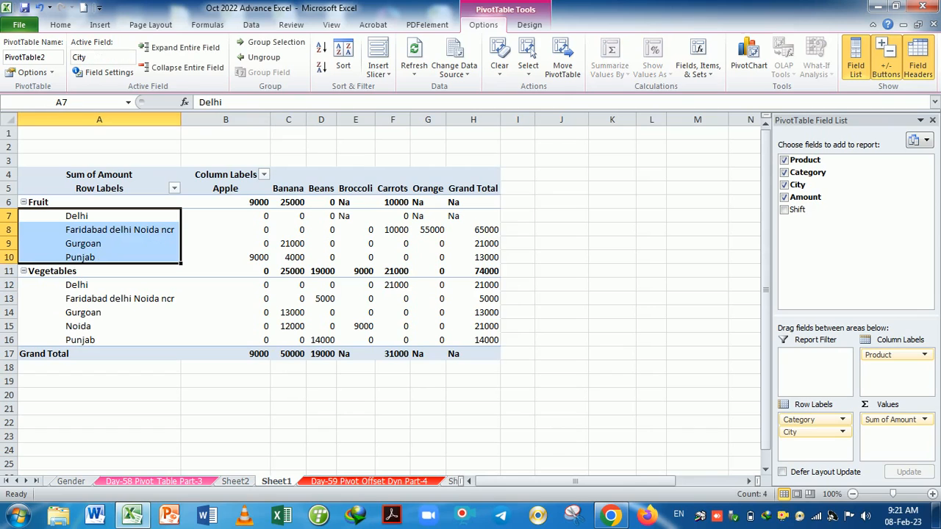
{"action": "left_click", "coordinate": [60, 25]}
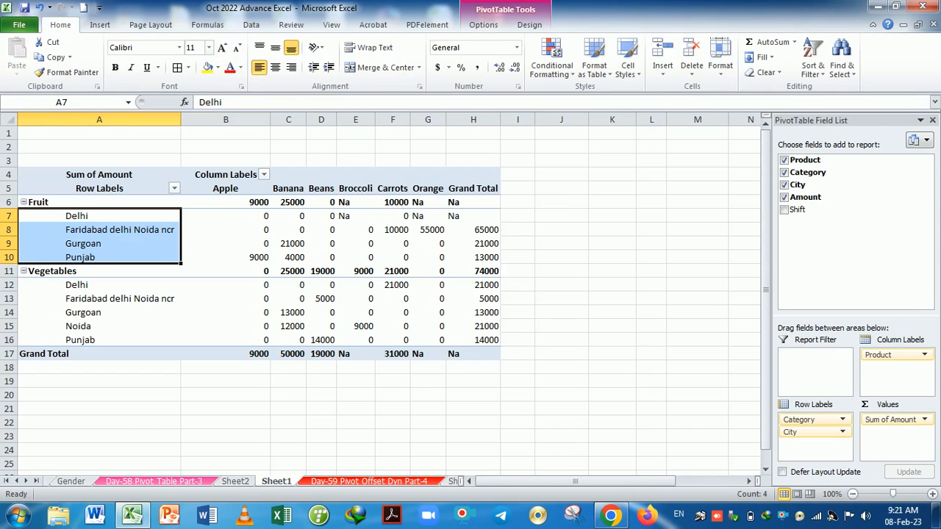
{"action": "left_click", "coordinate": [240, 68]}
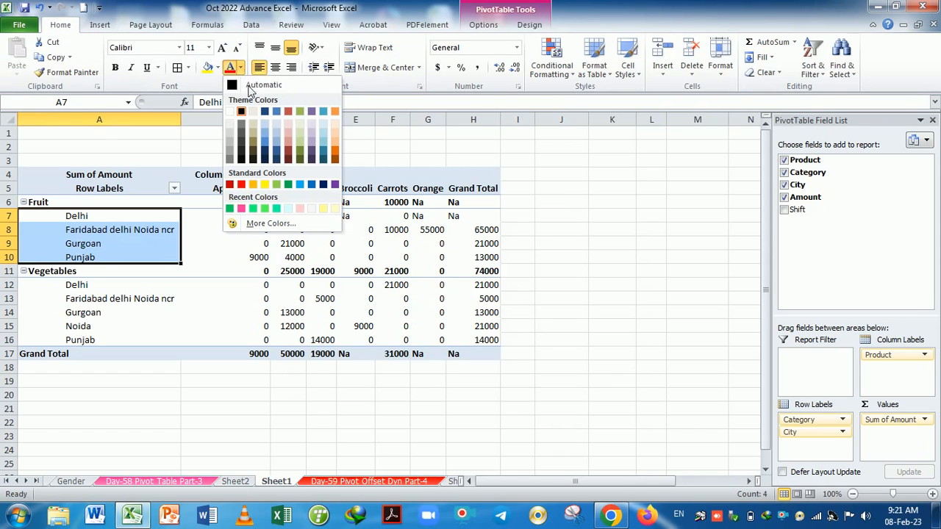
{"action": "left_click", "coordinate": [241, 185]}
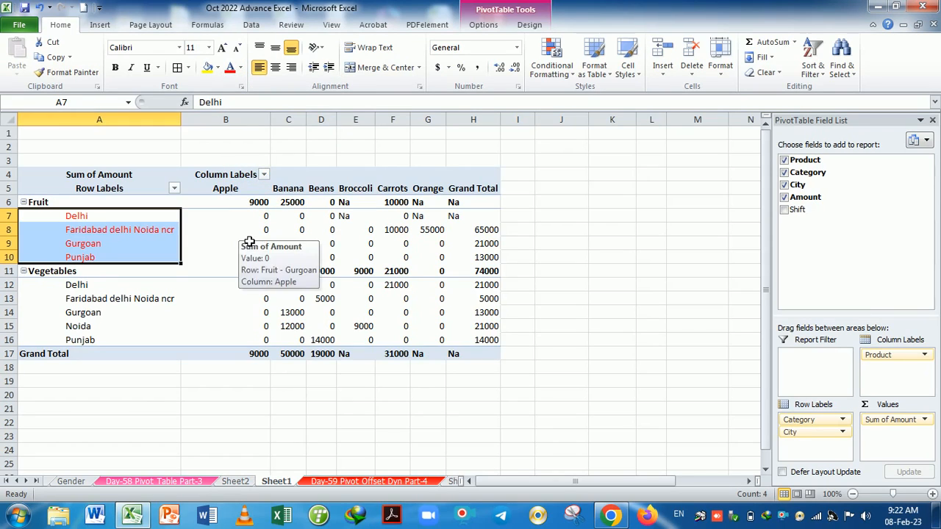
{"action": "key", "text": "ctrl+z"}
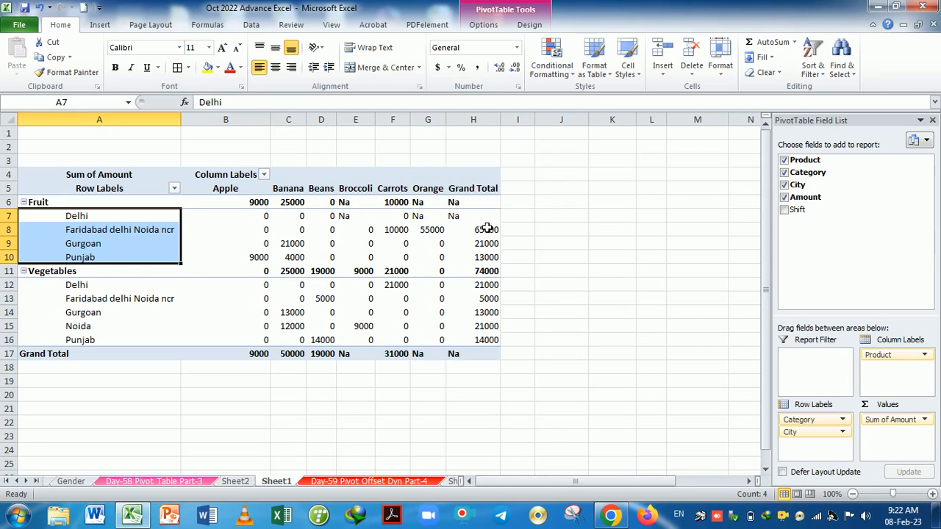
Step: Fill the Grand Total cells H7:H11 with yellow and color the Banana values in C12:C16 red
{"action": "left_click_drag", "start_coordinate": [486, 220], "coordinate": [488, 272]}
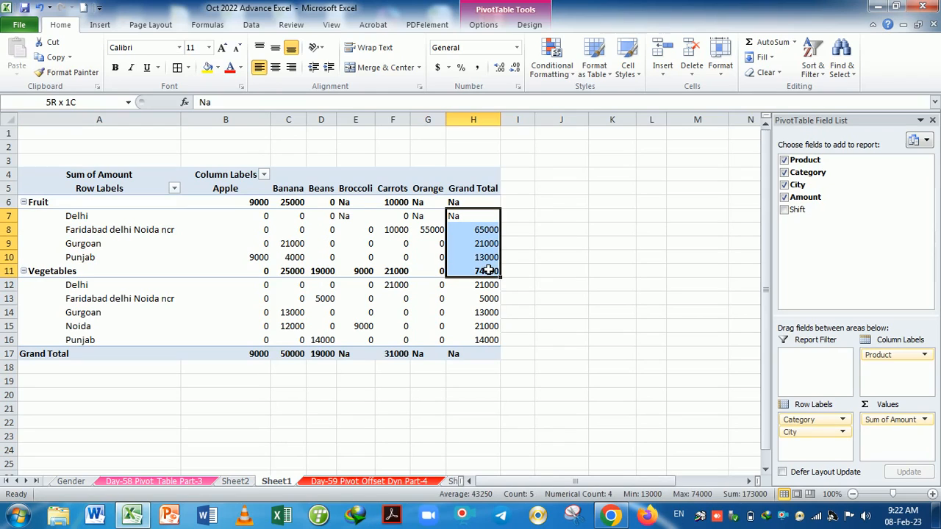
{"action": "left_click", "coordinate": [218, 67]}
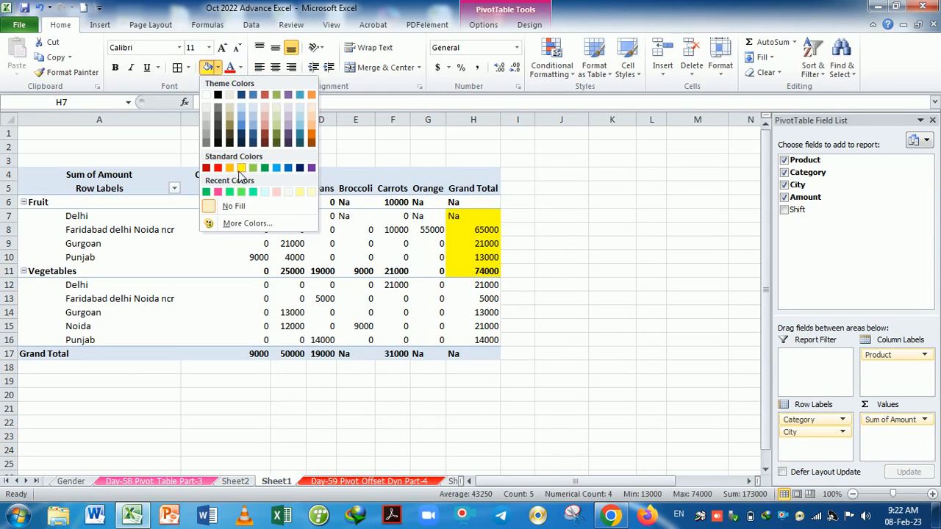
{"action": "left_click", "coordinate": [241, 169]}
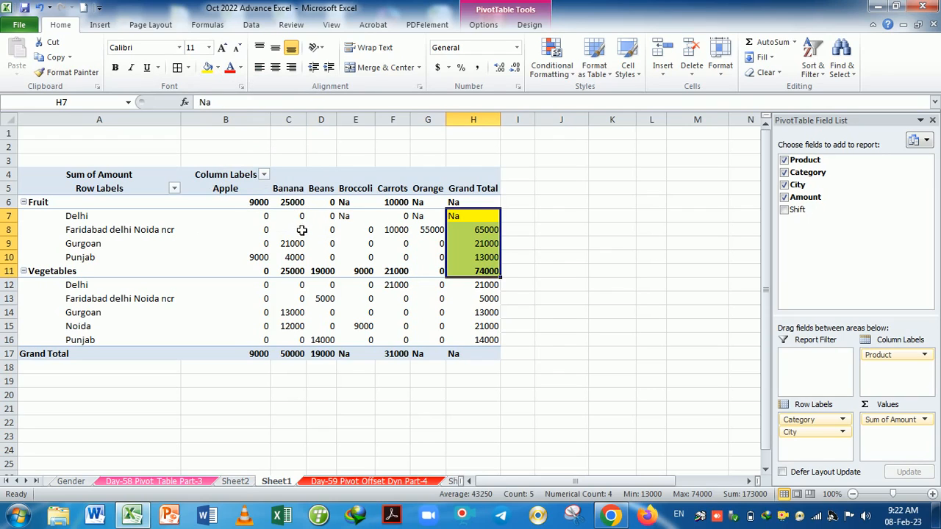
{"action": "left_click_drag", "start_coordinate": [291, 288], "coordinate": [292, 340]}
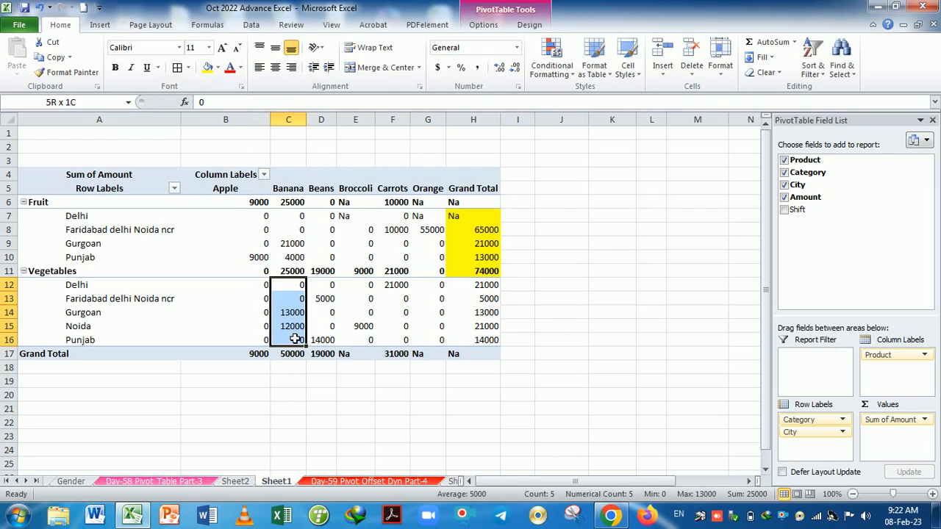
{"action": "left_click", "coordinate": [230, 70]}
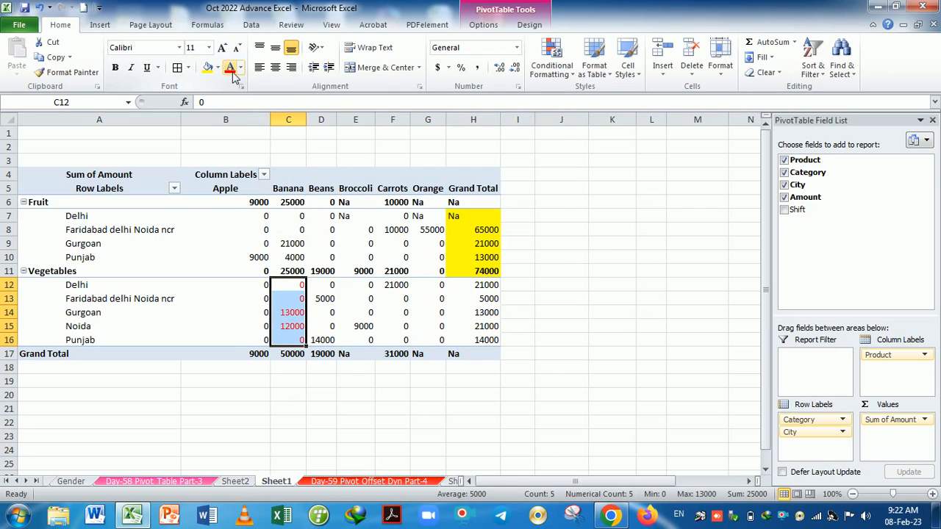
Step: Try refreshing the pivot table with the manual cell formatting applied, and undo the refresh
{"action": "left_click", "coordinate": [355, 312]}
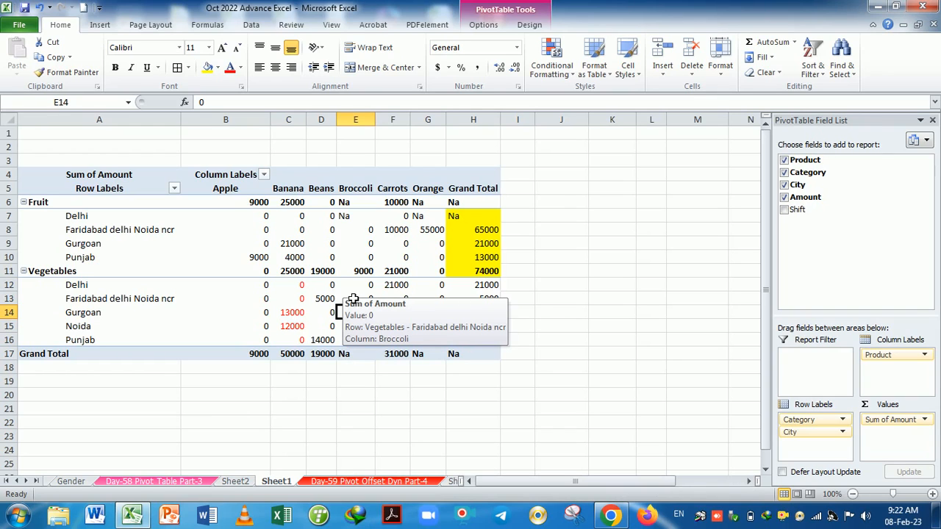
{"action": "key", "text": "alt+F5"}
{"action": "key", "text": "ctrl+z"}
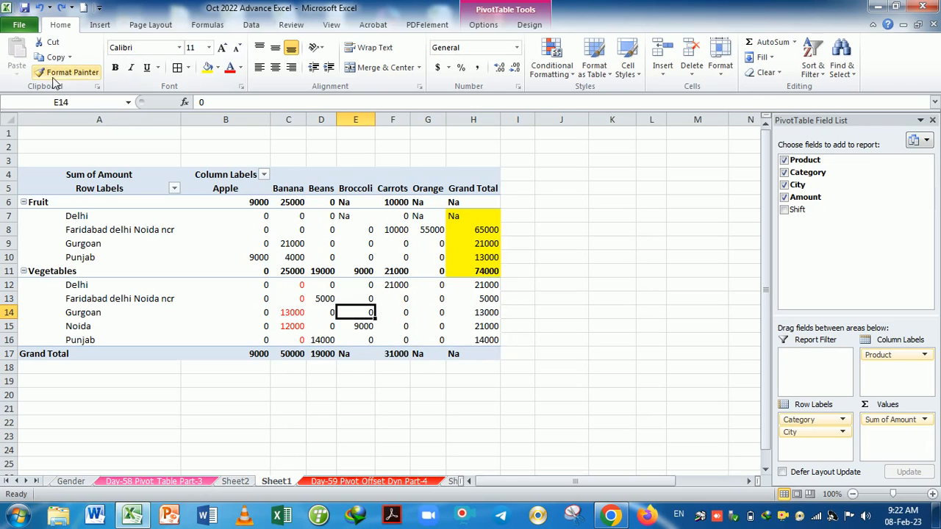
Step: Turn on preserving cell formatting on update in the pivot table's options
{"action": "left_click", "coordinate": [481, 26]}
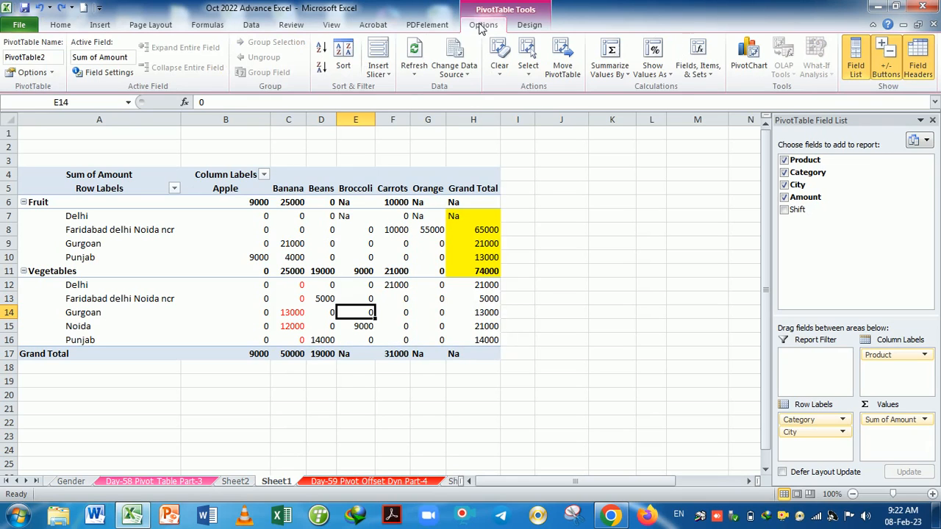
{"action": "left_click", "coordinate": [33, 72]}
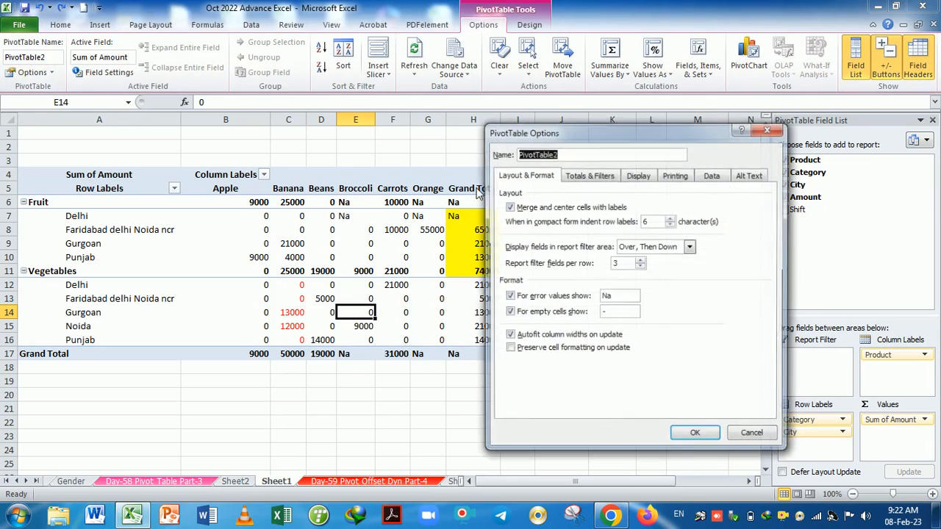
{"action": "left_click", "coordinate": [509, 349]}
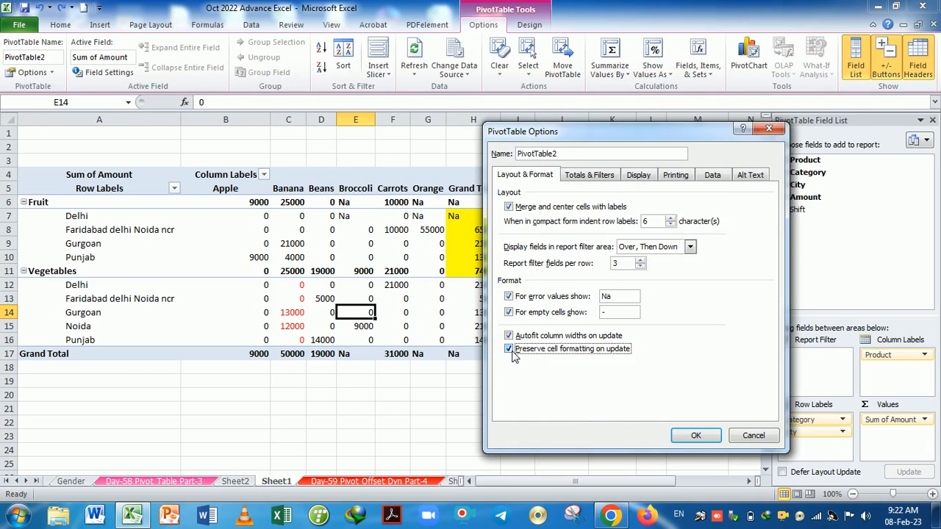
{"action": "left_click", "coordinate": [689, 439]}
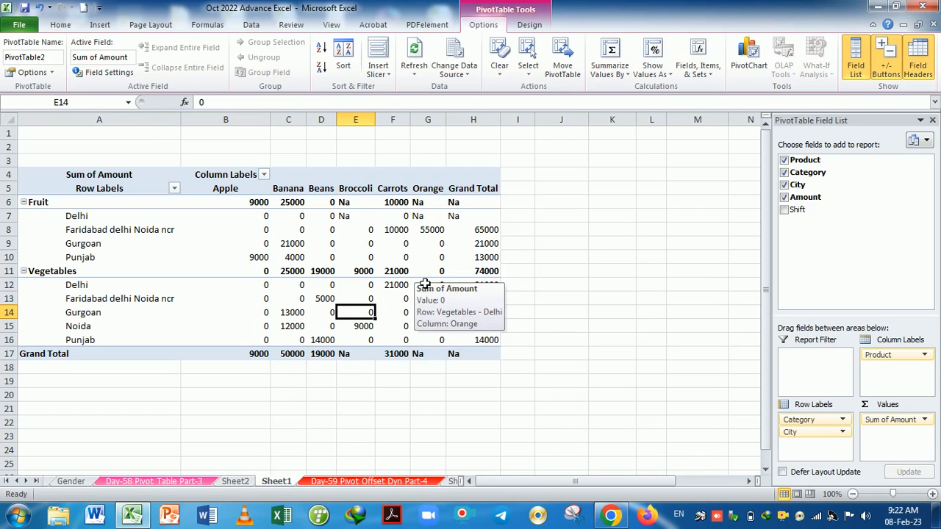
Step: Apply the standard red font color to the city labels under Fruit, from Delhi to Punjab in A7:A10
{"action": "left_click_drag", "start_coordinate": [125, 217], "coordinate": [116, 260]}
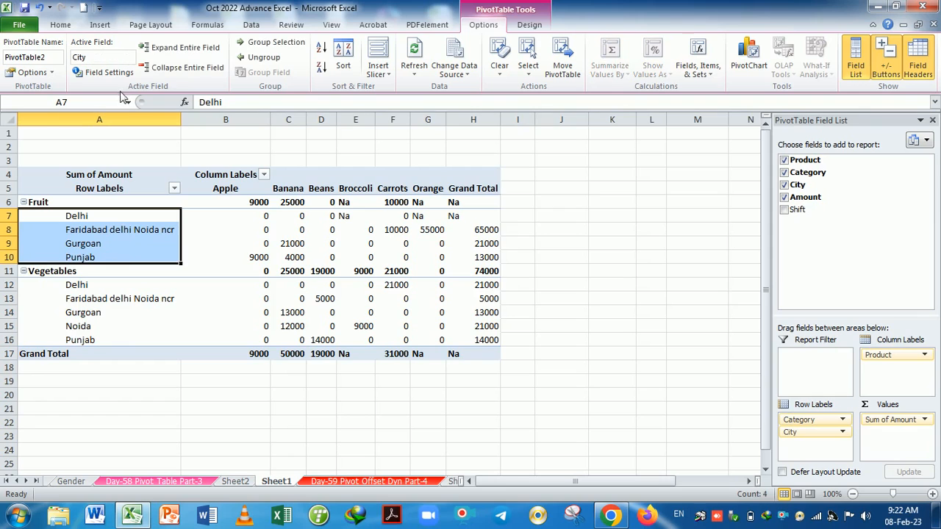
{"action": "left_click", "coordinate": [61, 24]}
{"action": "left_click", "coordinate": [240, 68]}
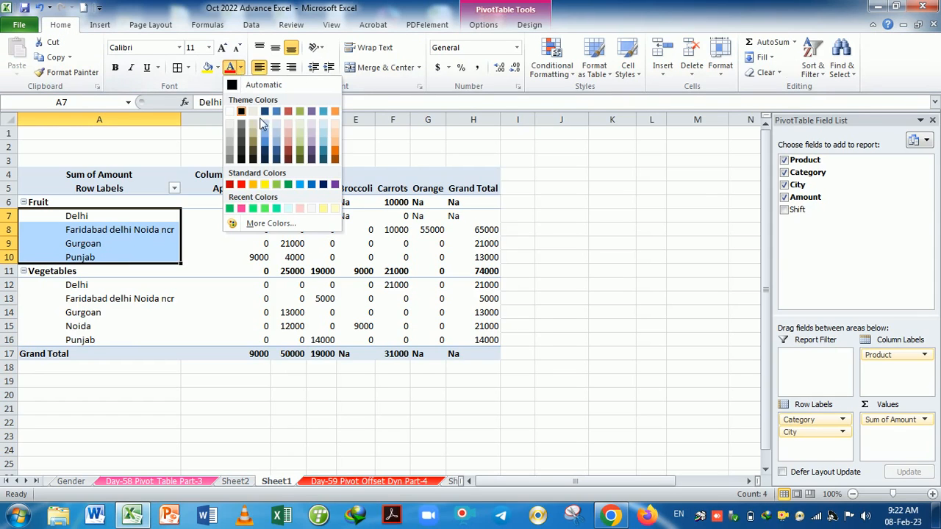
{"action": "left_click", "coordinate": [241, 185]}
{"action": "left_click", "coordinate": [241, 184]}
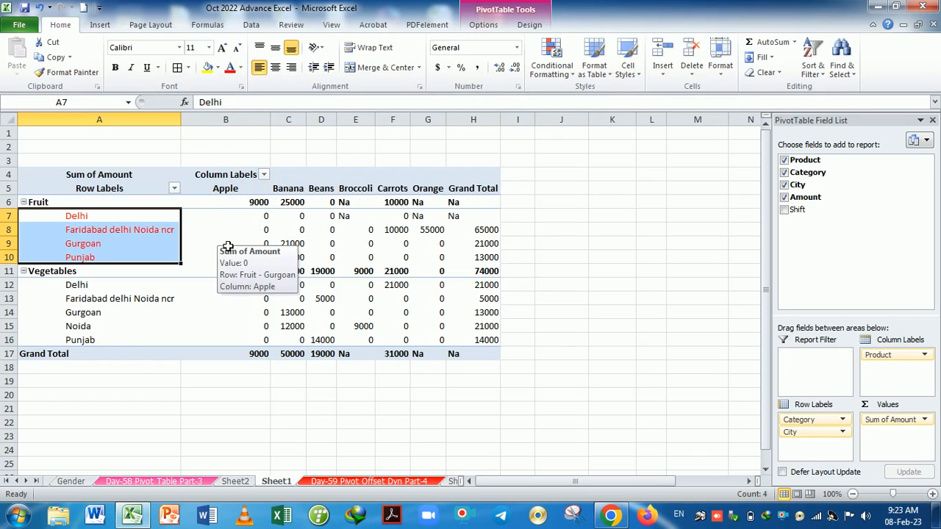
{"action": "left_click", "coordinate": [207, 286]}
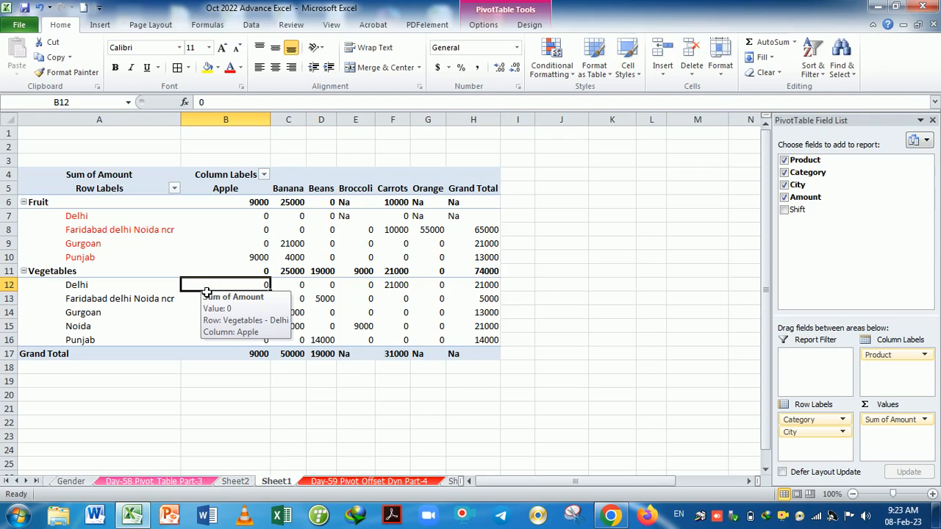
{"action": "left_click", "coordinate": [401, 301]}
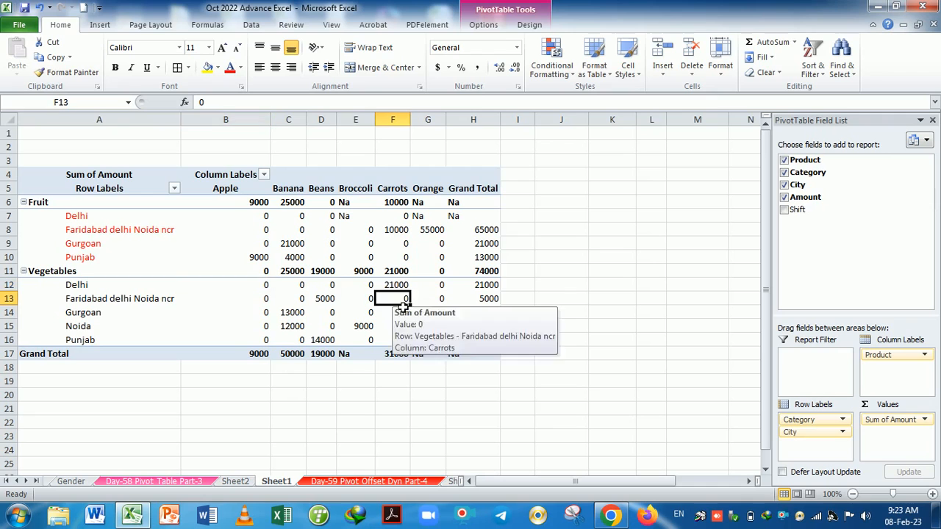
Step: Turn off grand totals for rows in the pivot table's options, and undo the change
{"action": "left_click", "coordinate": [485, 26]}
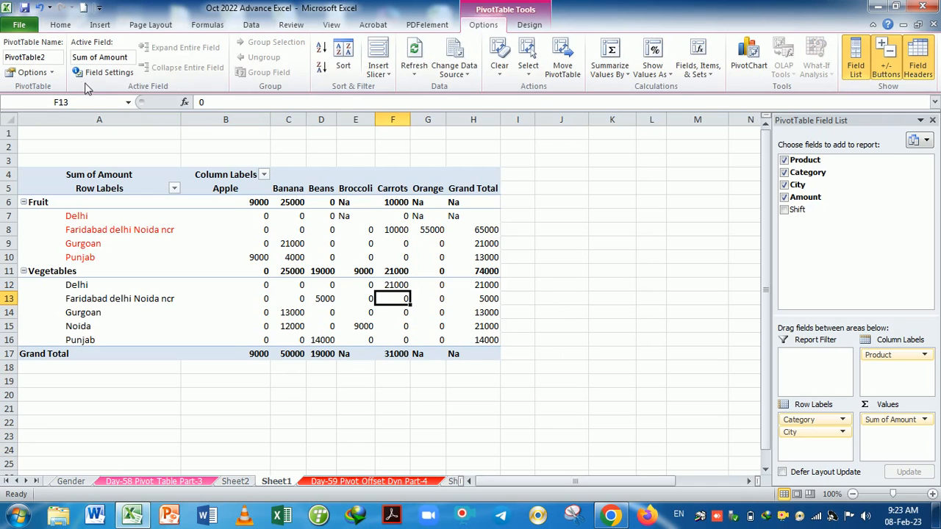
{"action": "left_click", "coordinate": [31, 73]}
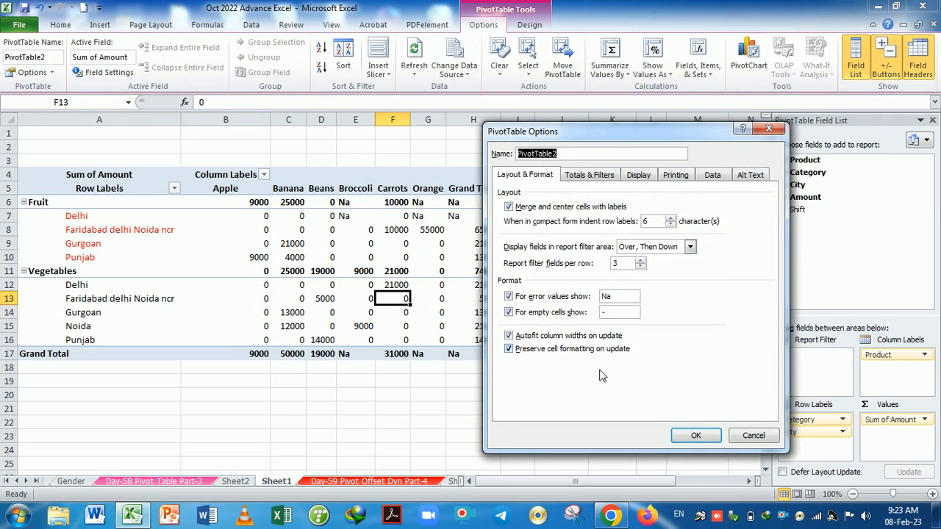
{"action": "left_click", "coordinate": [588, 175]}
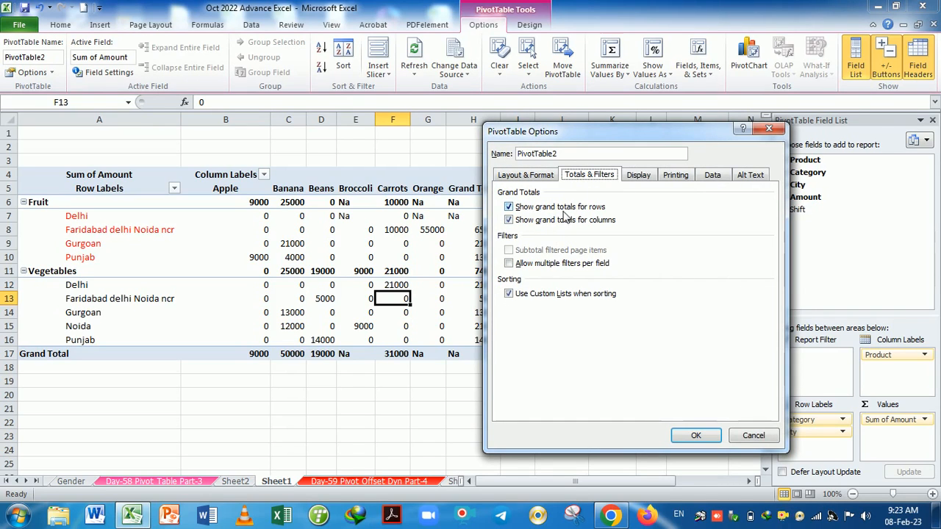
{"action": "left_click_drag", "start_coordinate": [582, 135], "coordinate": [689, 128]}
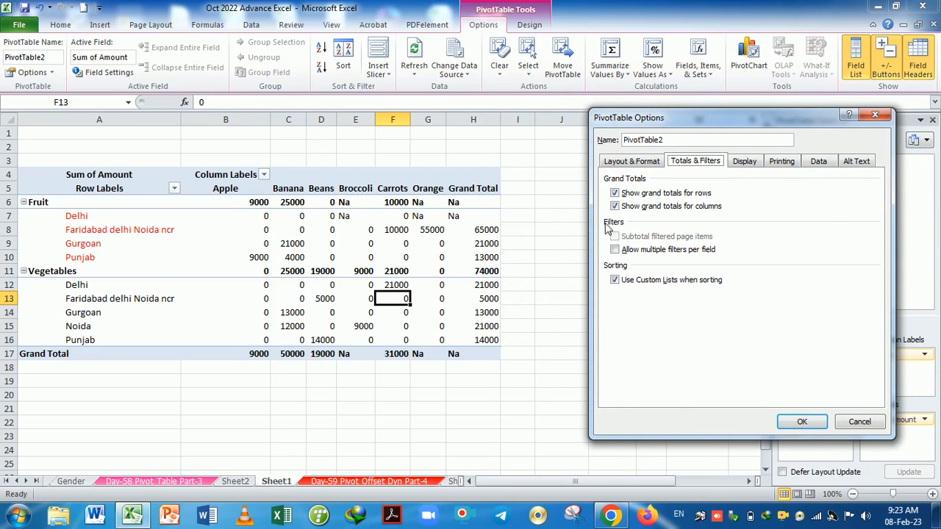
{"action": "left_click", "coordinate": [615, 192]}
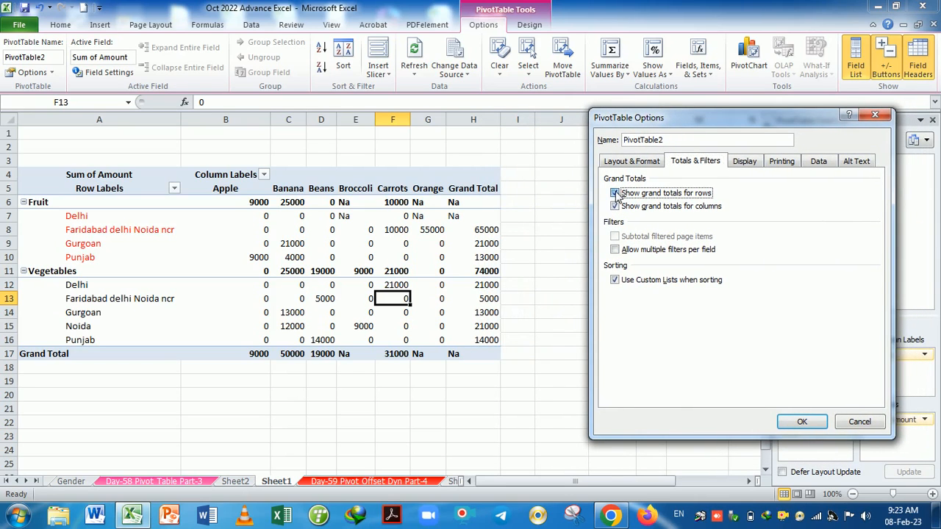
{"action": "left_click", "coordinate": [803, 422]}
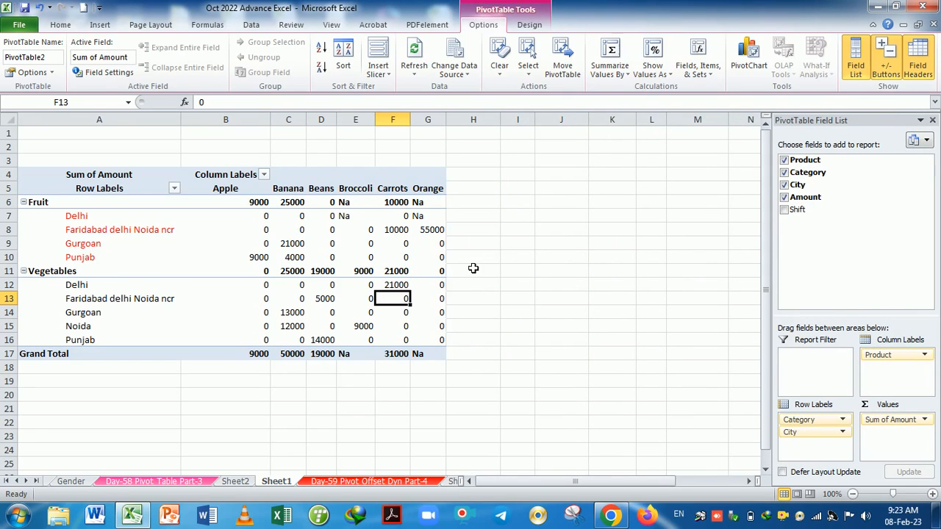
{"action": "key", "text": "ctrl+z"}
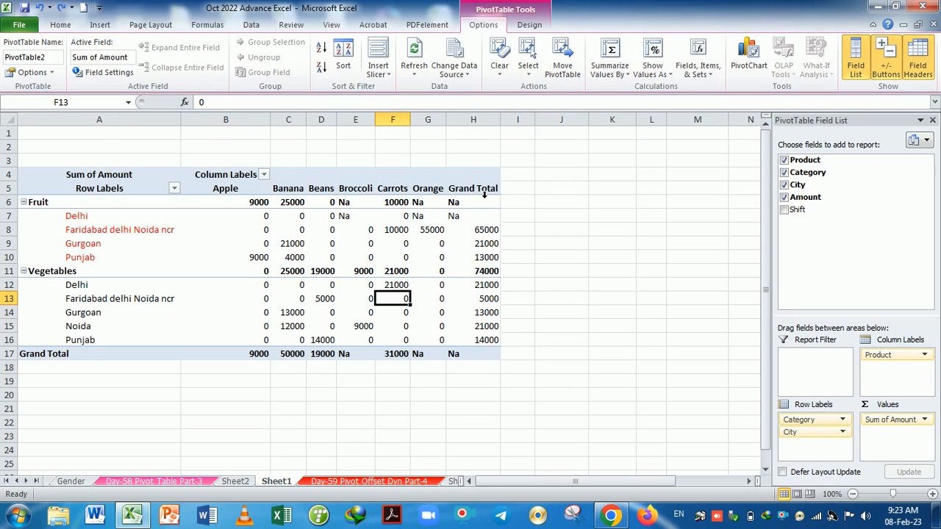
Step: Turn off grand totals for both rows and columns, and mark the empty areas where the total row and column were
{"action": "left_click", "coordinate": [30, 72]}
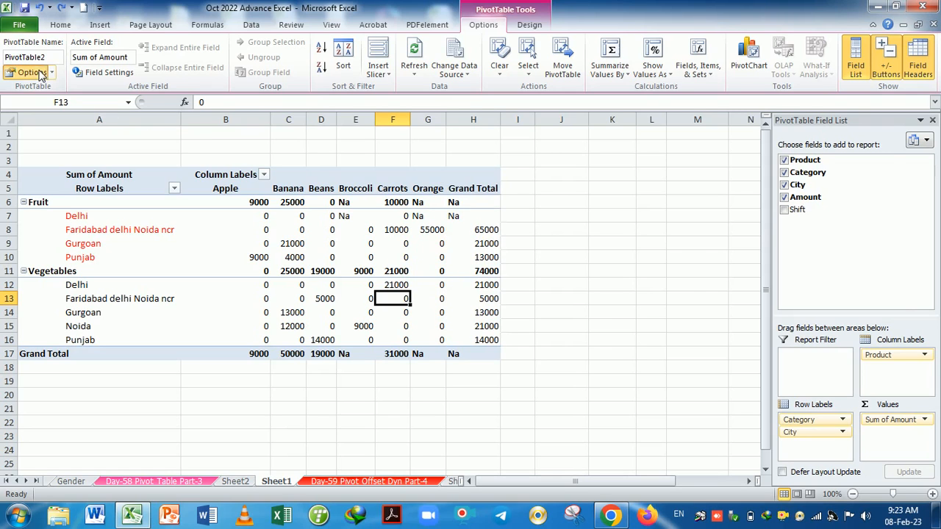
{"action": "left_click", "coordinate": [696, 162]}
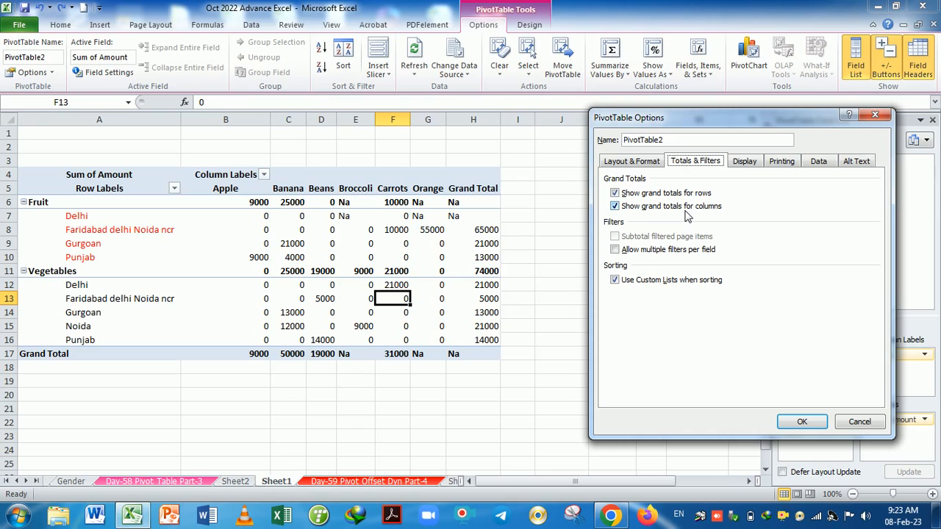
{"action": "left_click", "coordinate": [616, 194]}
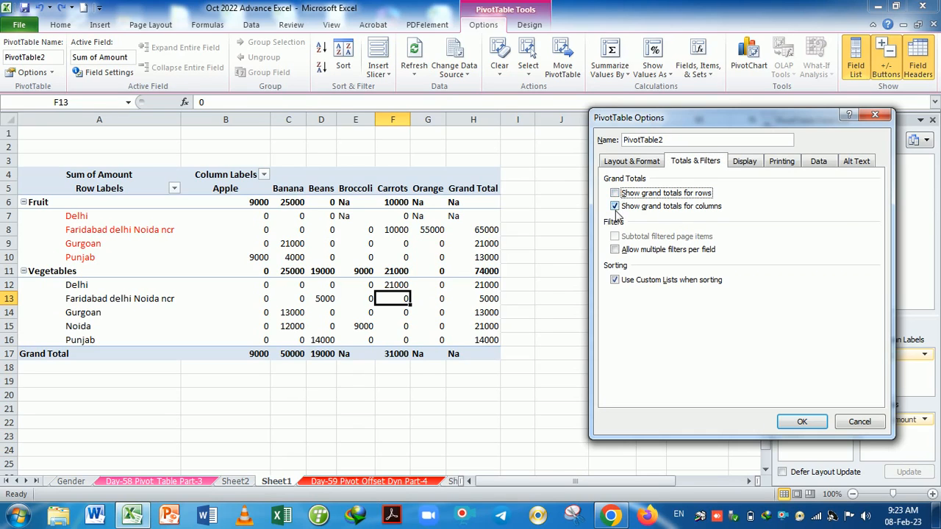
{"action": "left_click", "coordinate": [615, 206]}
{"action": "left_click", "coordinate": [802, 421]}
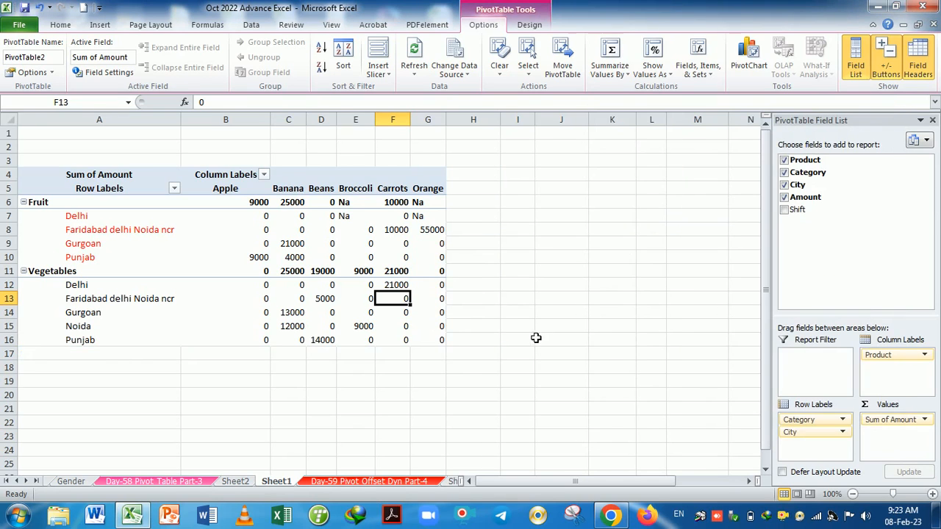
{"action": "left_click_drag", "start_coordinate": [122, 360], "coordinate": [437, 370]}
{"action": "left_click_drag", "start_coordinate": [474, 189], "coordinate": [477, 347]}
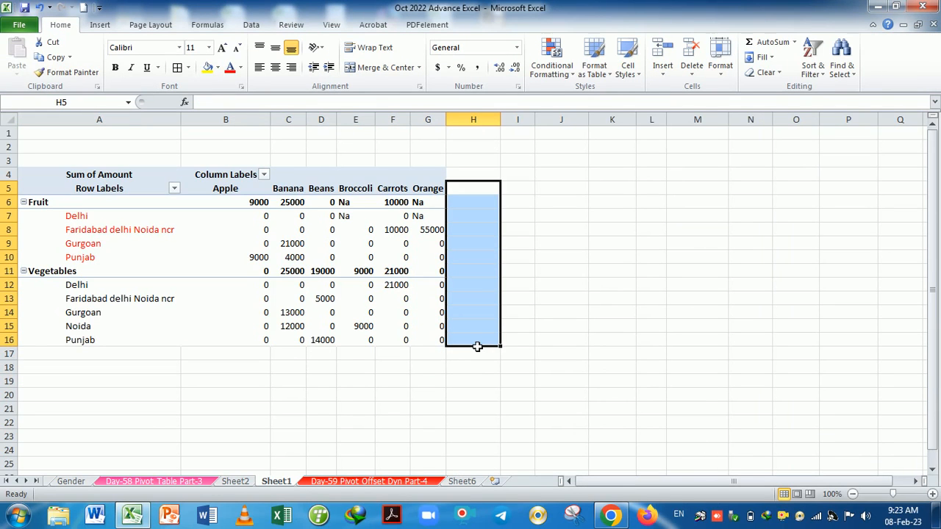
Step: Turn grand totals back on for both rows and columns in the pivot table's options
{"action": "left_click", "coordinate": [250, 257]}
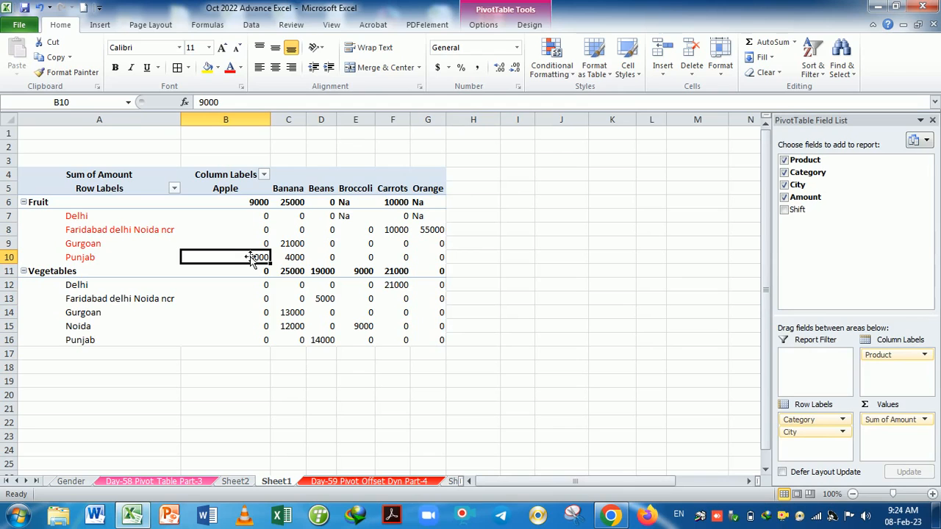
{"action": "left_click", "coordinate": [483, 25]}
{"action": "left_click", "coordinate": [27, 72]}
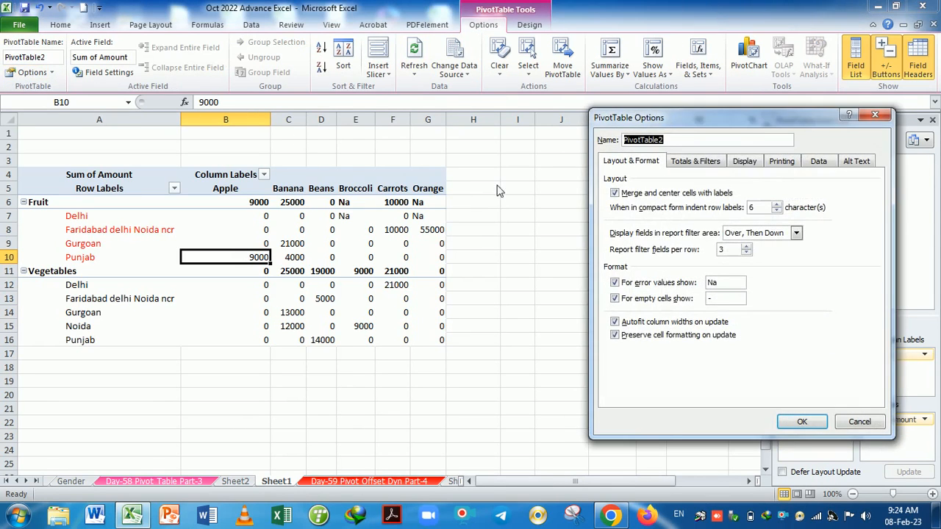
{"action": "left_click", "coordinate": [684, 163]}
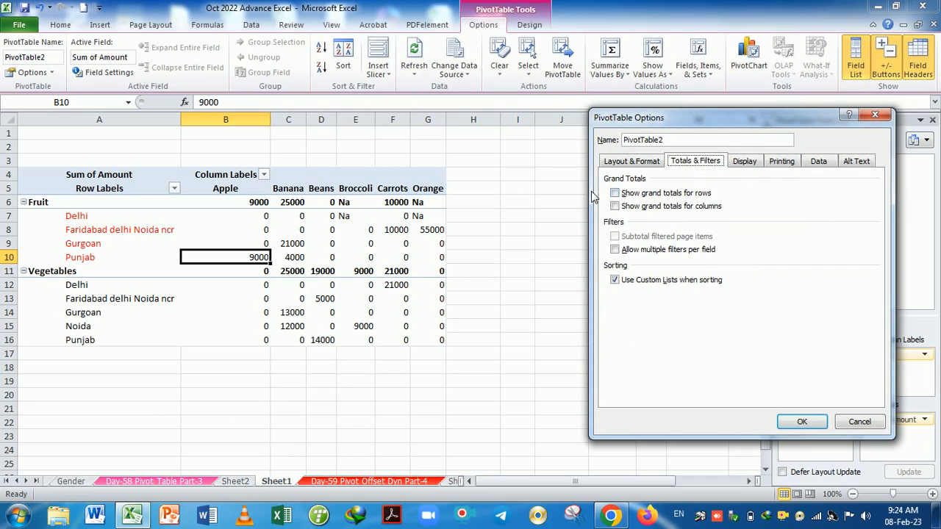
{"action": "left_click", "coordinate": [614, 193]}
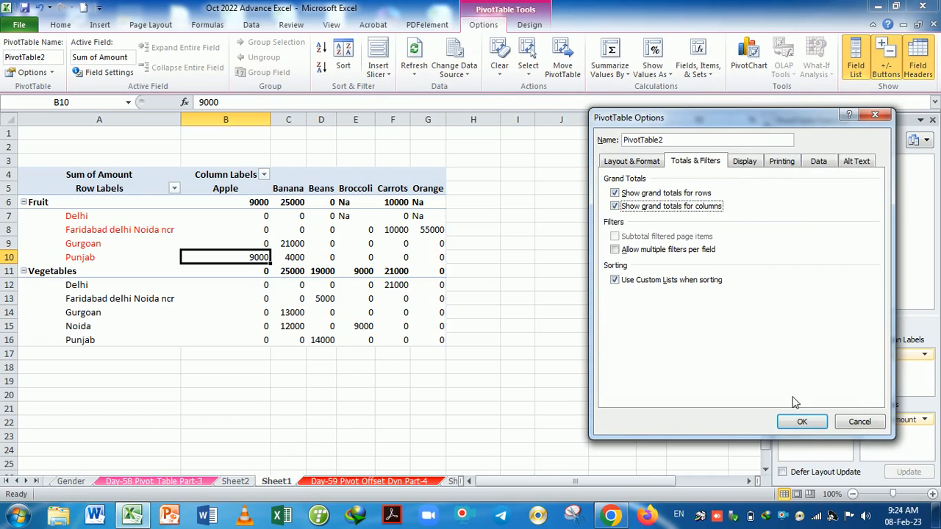
{"action": "left_click", "coordinate": [801, 422]}
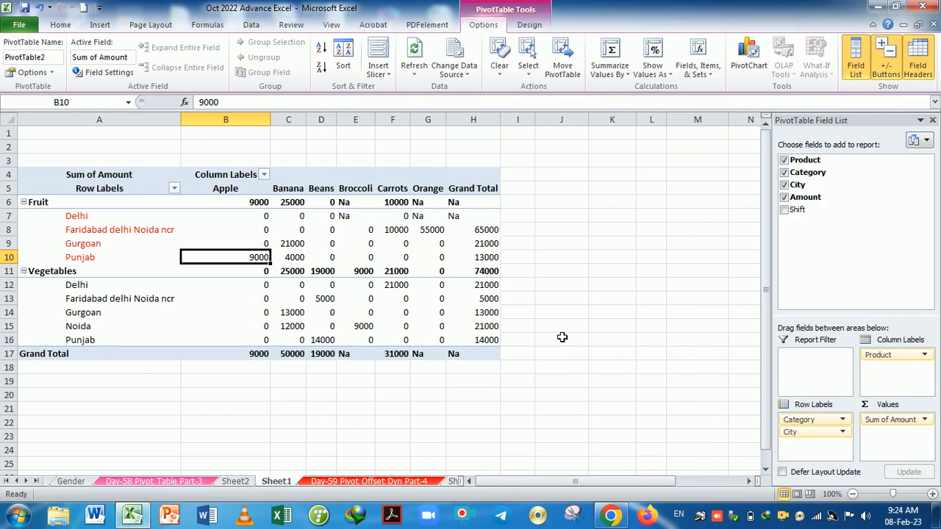
Step: Allow multiple filters per field in the pivot table's options
{"action": "left_click", "coordinate": [28, 73]}
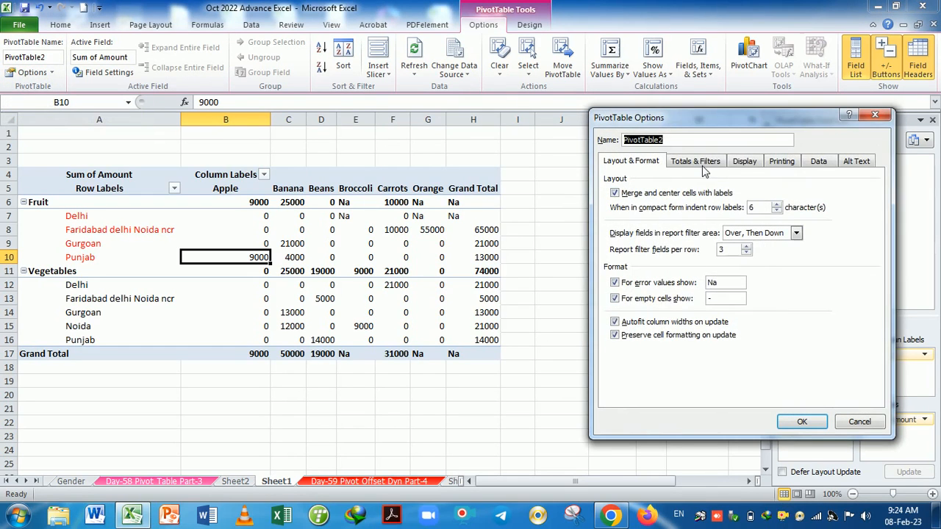
{"action": "left_click", "coordinate": [698, 165]}
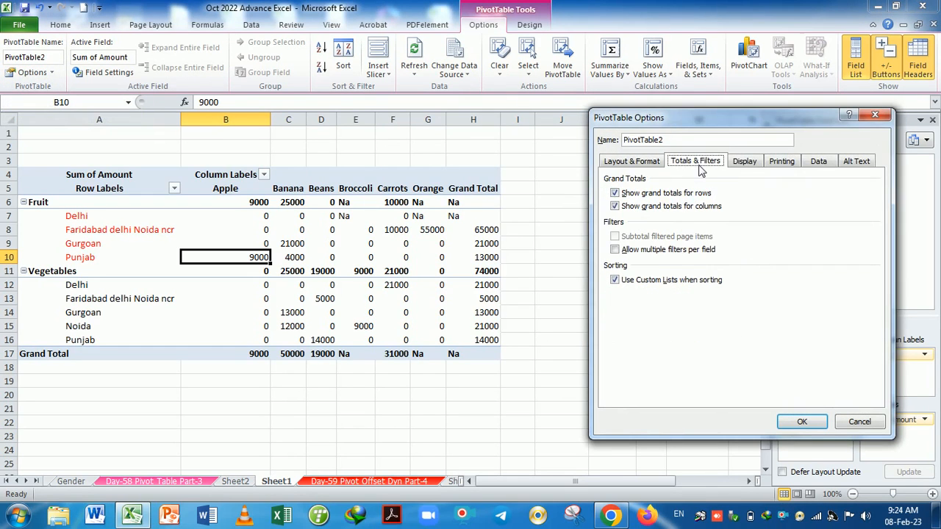
{"action": "left_click", "coordinate": [615, 250]}
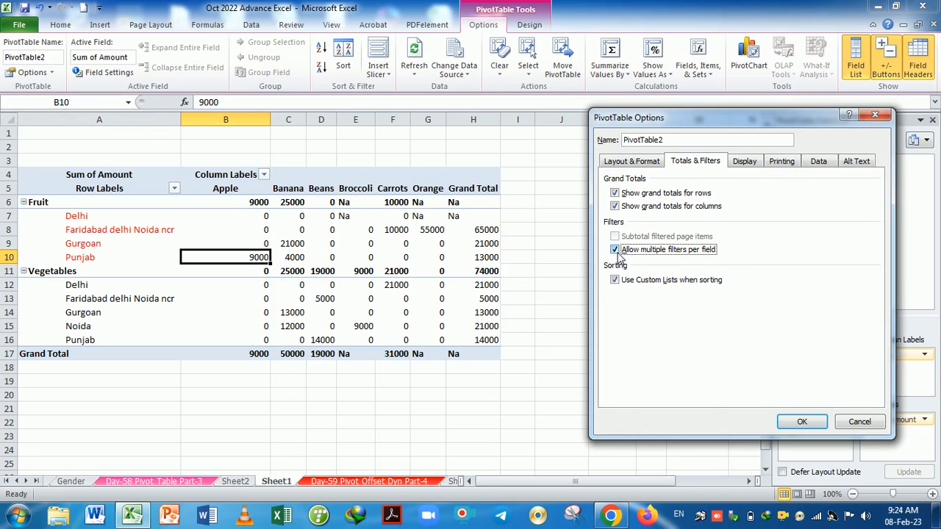
{"action": "left_click", "coordinate": [801, 421]}
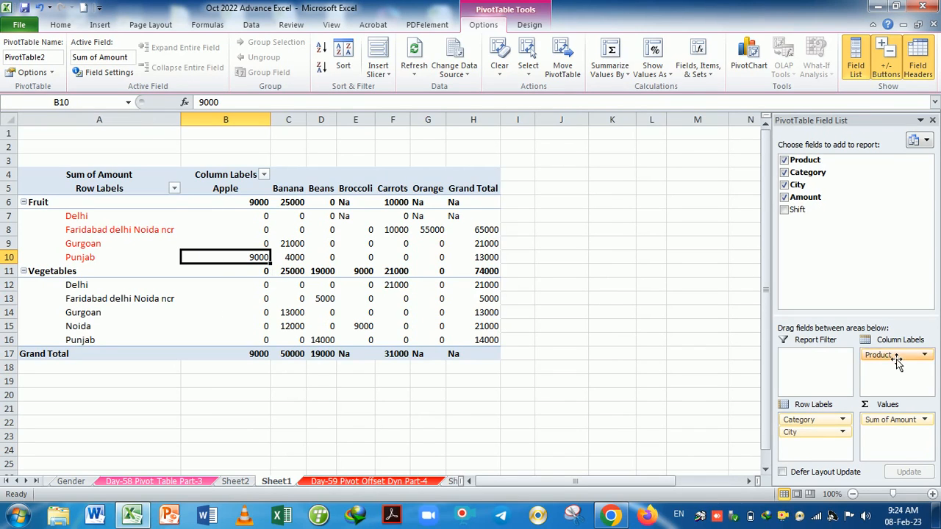
Step: Remove Category and City from the pivot table and move Product from the column labels to the row labels
{"action": "left_click_drag", "start_coordinate": [809, 420], "coordinate": [810, 234]}
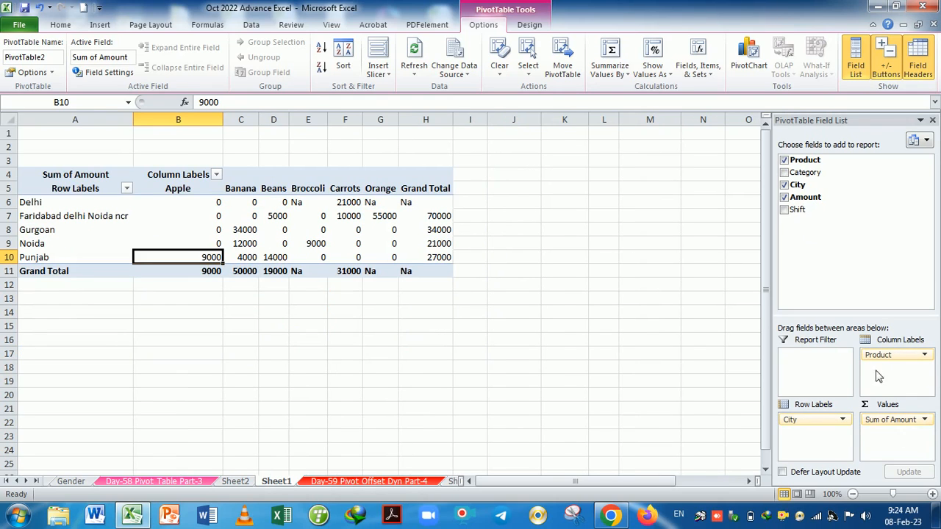
{"action": "left_click_drag", "start_coordinate": [880, 355], "coordinate": [862, 213]}
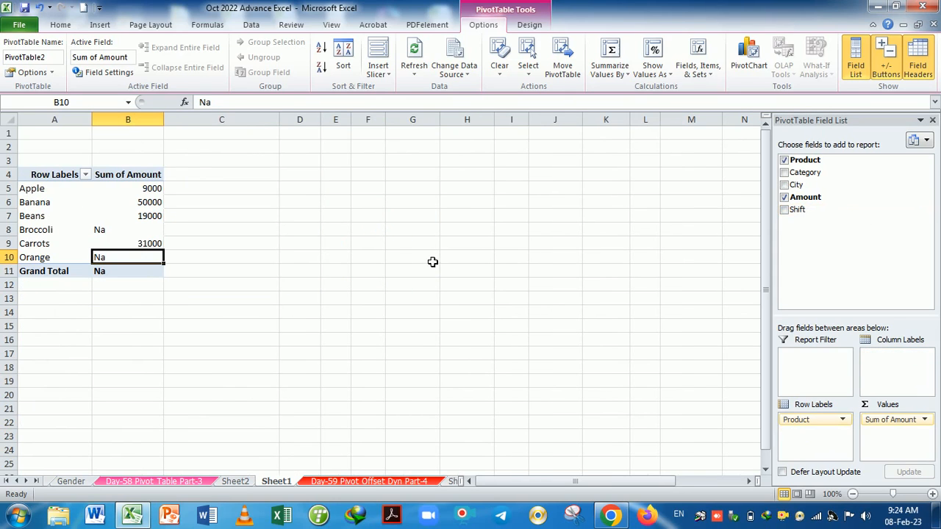
Step: Turn off allowing multiple filters per field in the pivot table's options
{"action": "left_click", "coordinate": [34, 72]}
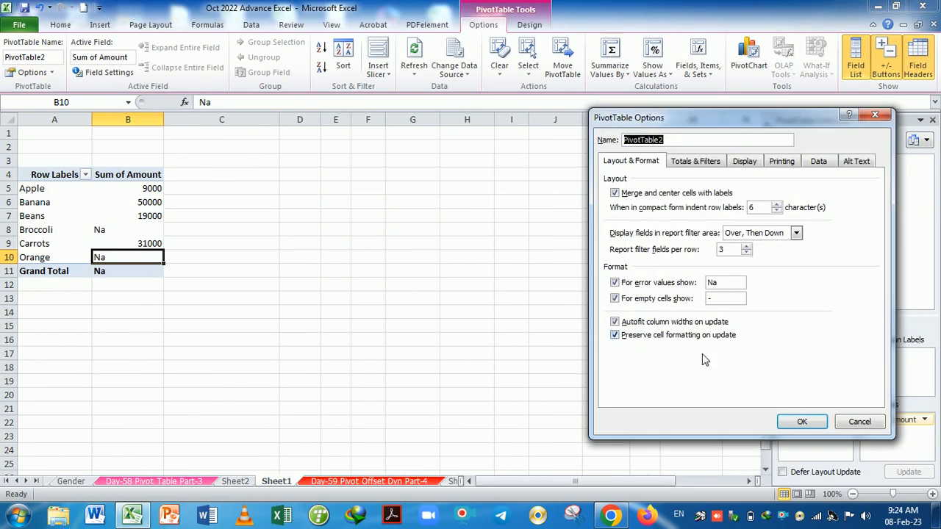
{"action": "left_click", "coordinate": [692, 163]}
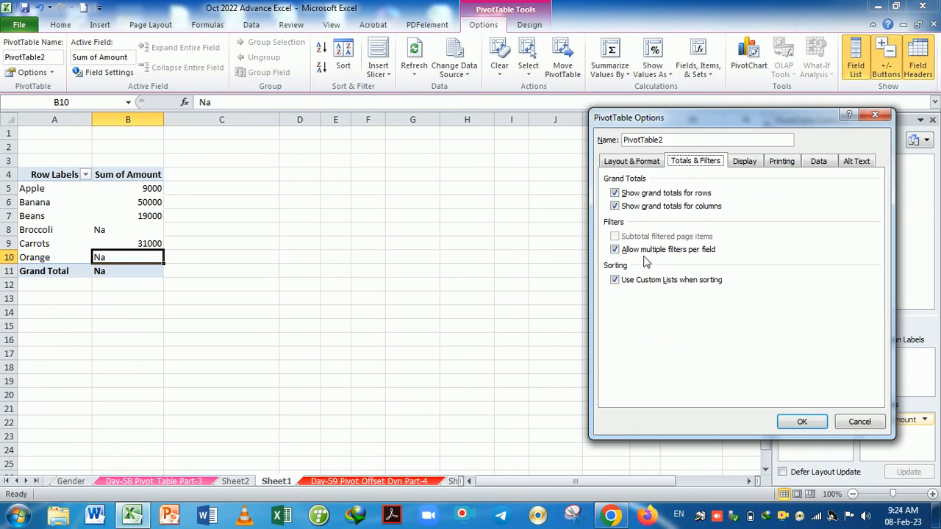
{"action": "left_click", "coordinate": [615, 250]}
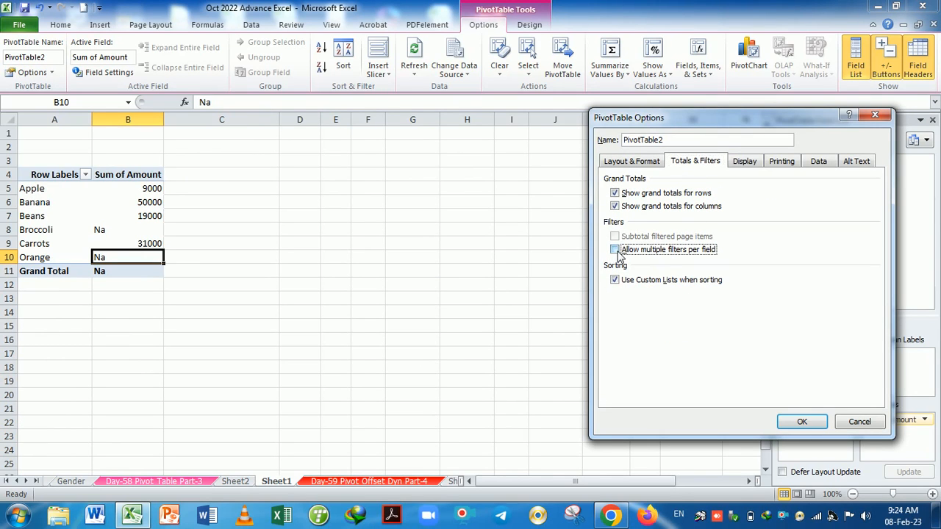
{"action": "left_click", "coordinate": [799, 423]}
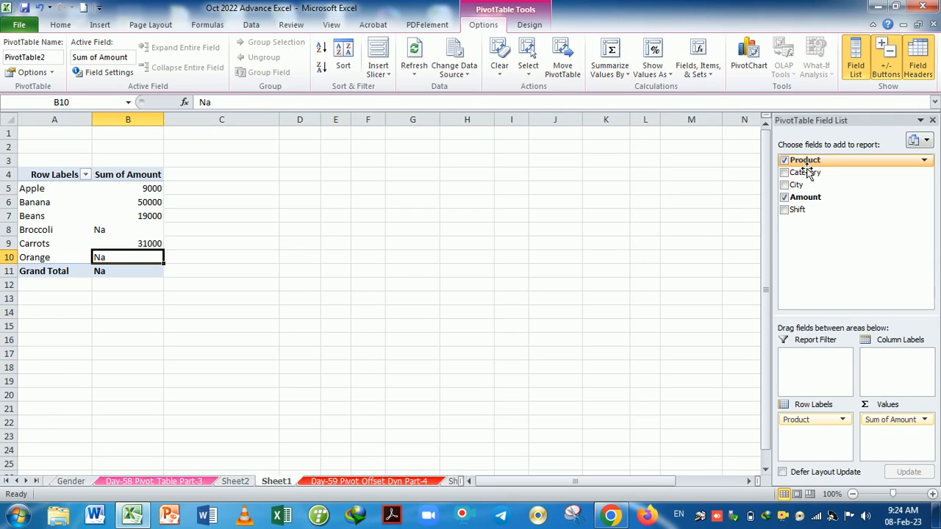
Step: Add City below Product in the row labels and add Shift to the column labels
{"action": "left_click_drag", "start_coordinate": [803, 185], "coordinate": [814, 439]}
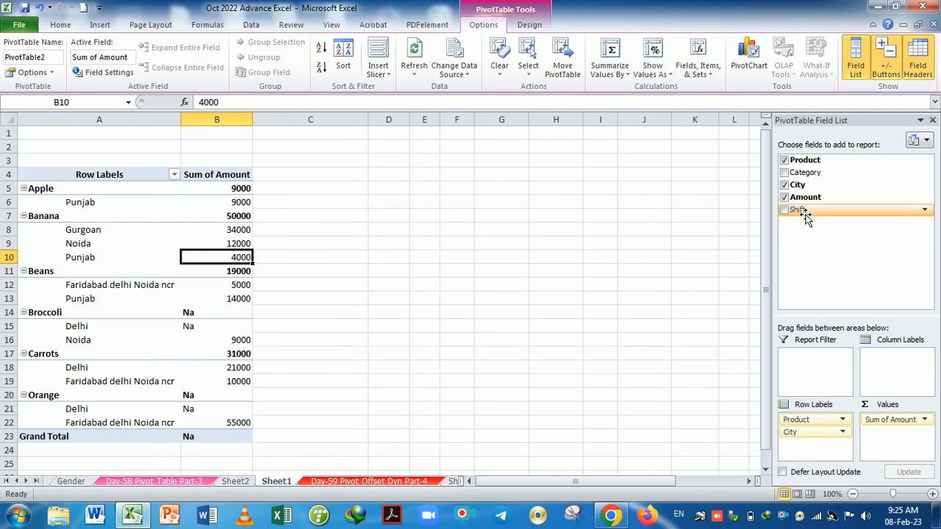
{"action": "left_click_drag", "start_coordinate": [797, 209], "coordinate": [900, 367]}
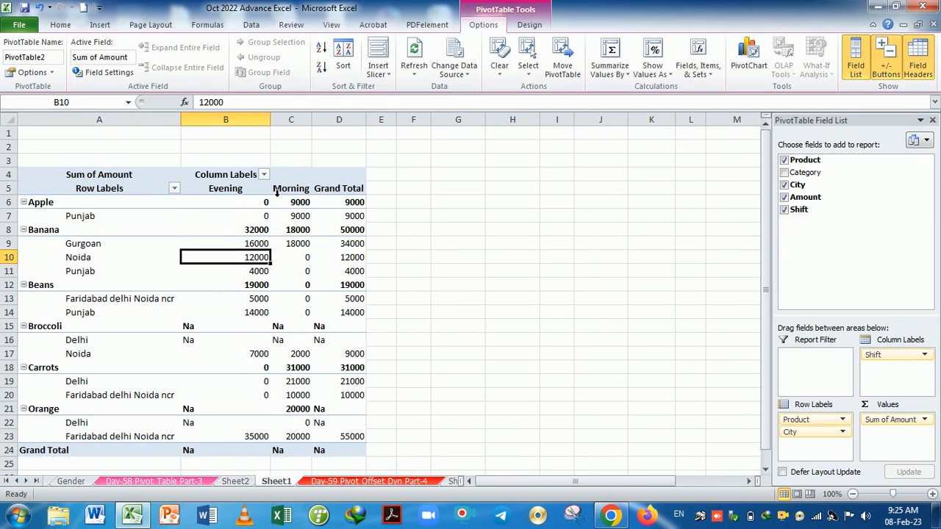
Step: Try allowing multiple filters per field with Shift in the columns, and look over the whole pivot table
{"action": "left_click", "coordinate": [29, 72]}
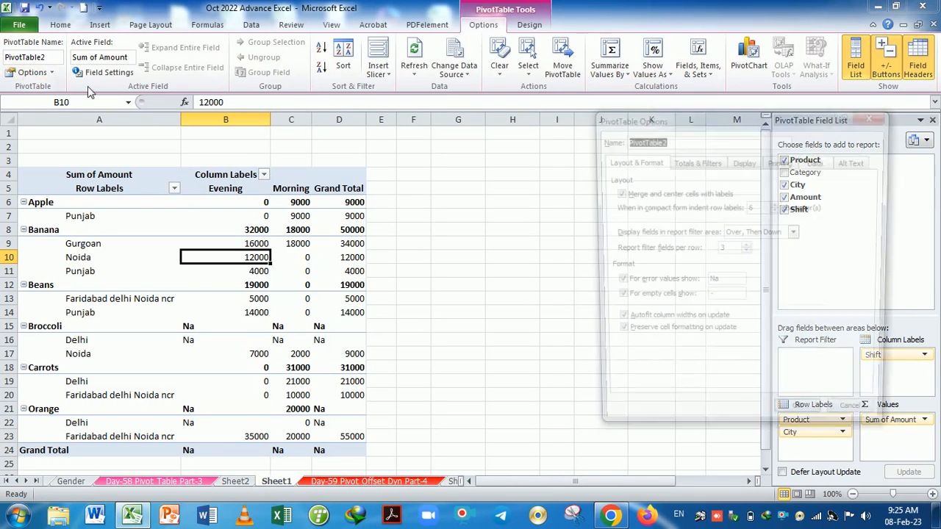
{"action": "left_click", "coordinate": [691, 162]}
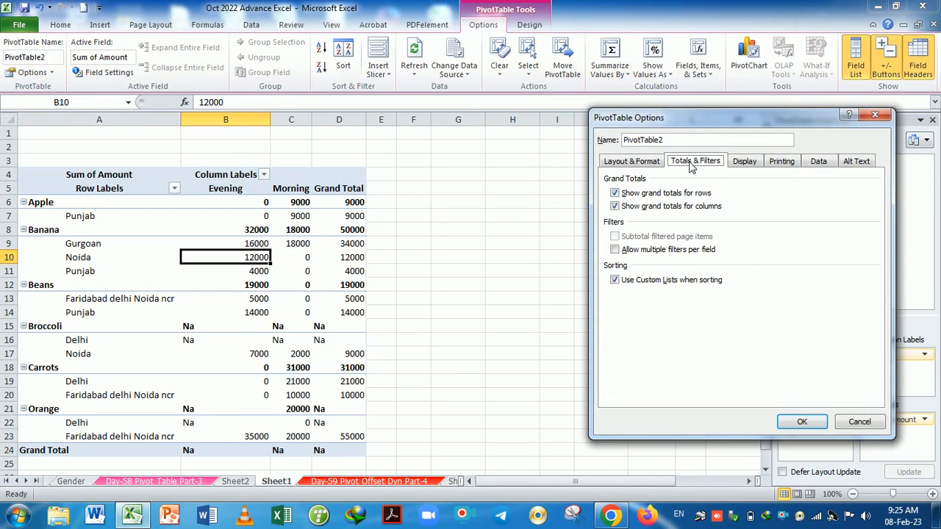
{"action": "left_click", "coordinate": [616, 249]}
{"action": "left_click", "coordinate": [800, 421]}
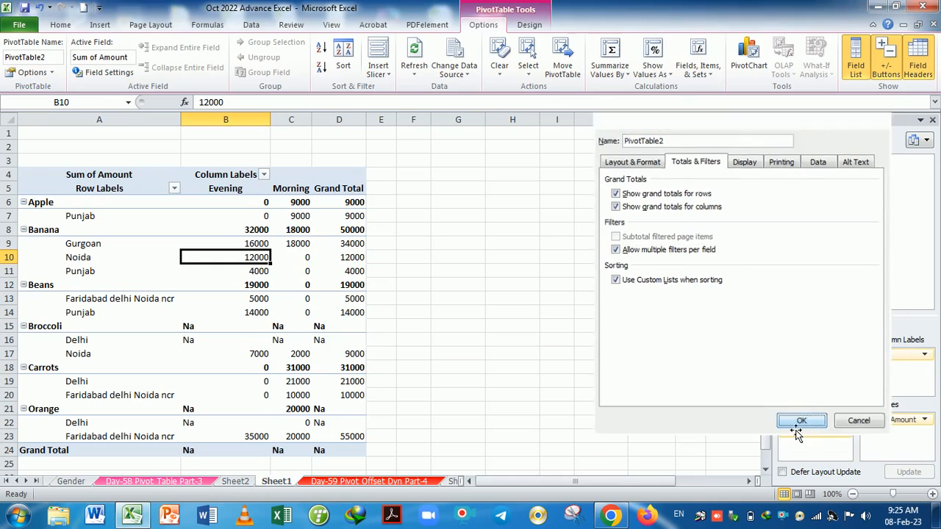
{"action": "scroll", "coordinate": [316, 340], "scroll_direction": "down", "scroll_amount": 1}
{"action": "scroll", "coordinate": [316, 339], "scroll_direction": "down", "scroll_amount": 1}
{"action": "scroll", "coordinate": [278, 336], "scroll_direction": "up", "scroll_amount": 2}
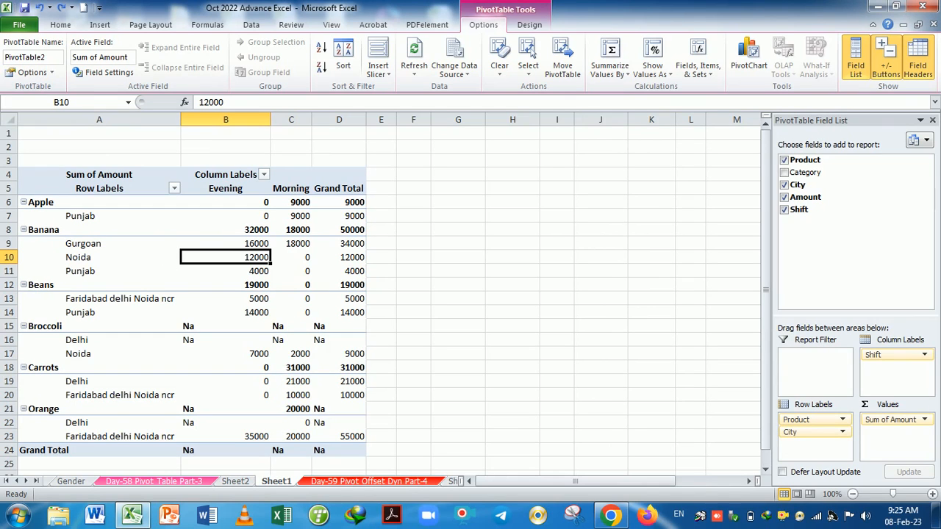
Step: Check the custom lists sorting setting in the pivot table's totals and filters options, leaving it enabled
{"action": "left_click", "coordinate": [211, 288]}
{"action": "left_click", "coordinate": [28, 72]}
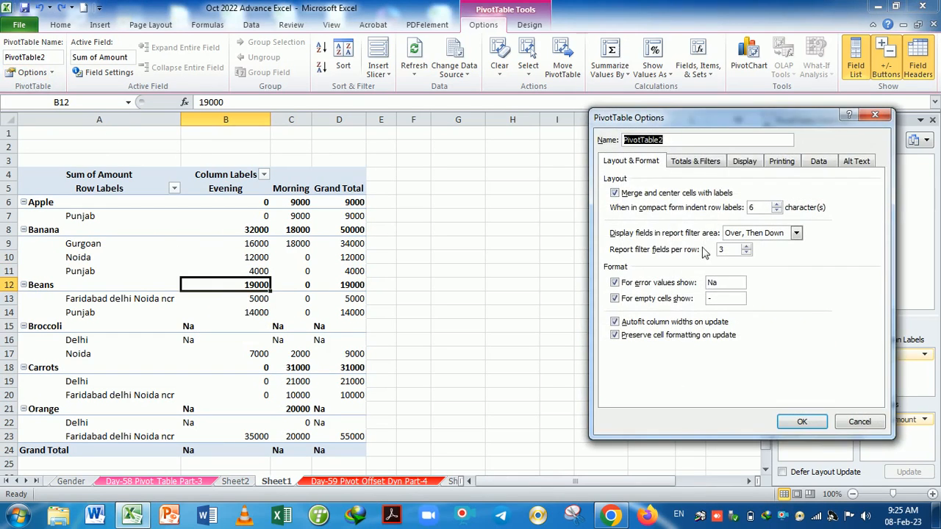
{"action": "left_click", "coordinate": [712, 162]}
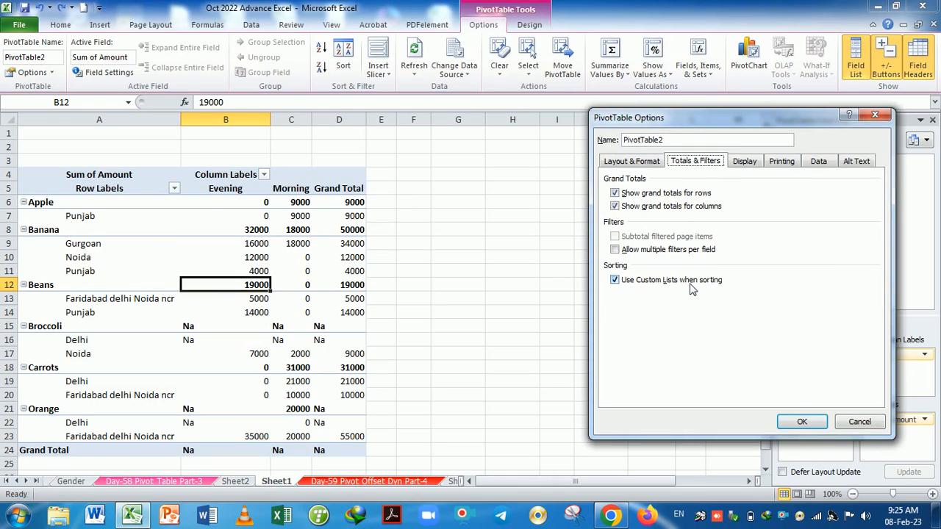
{"action": "left_click", "coordinate": [616, 282]}
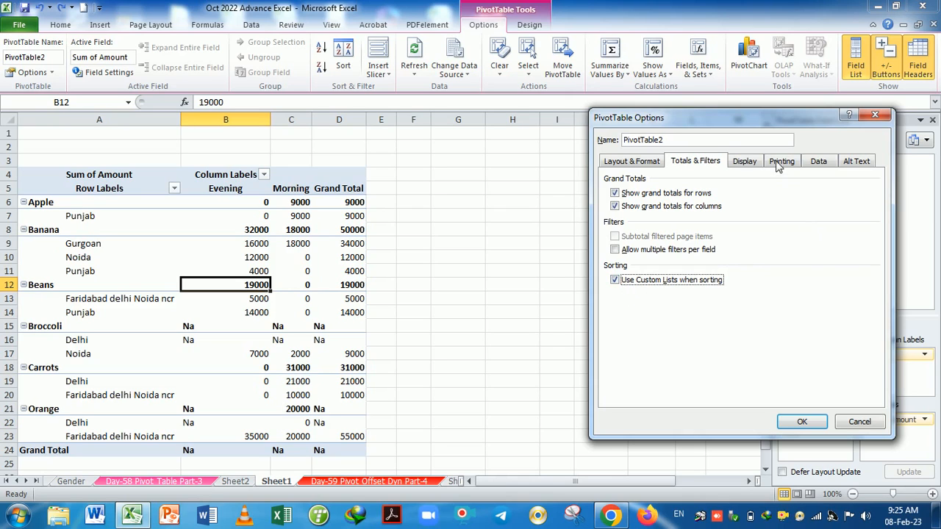
{"action": "left_click", "coordinate": [802, 420]}
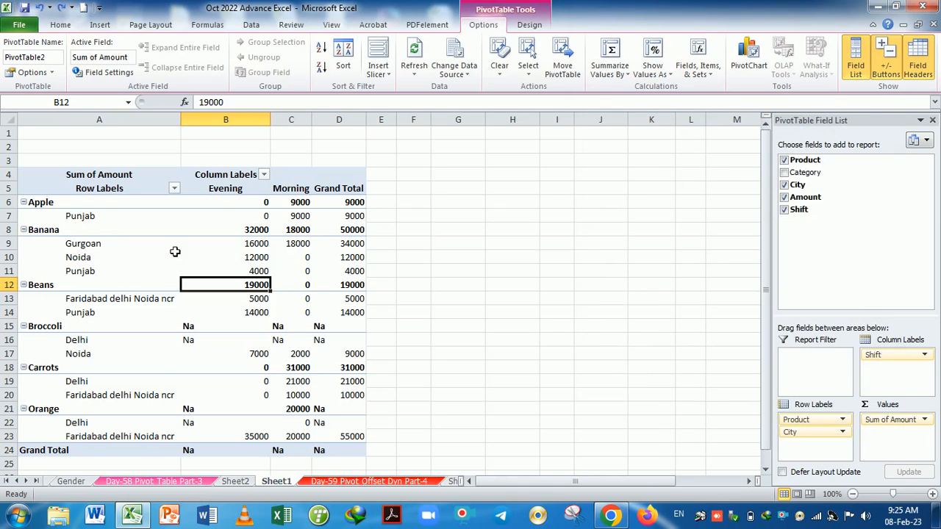
Step: Try moving Gurgoan down one place among the City row labels, look over the pivot table, and undo the move
{"action": "left_click", "coordinate": [115, 247]}
{"action": "right_click", "coordinate": [115, 252]}
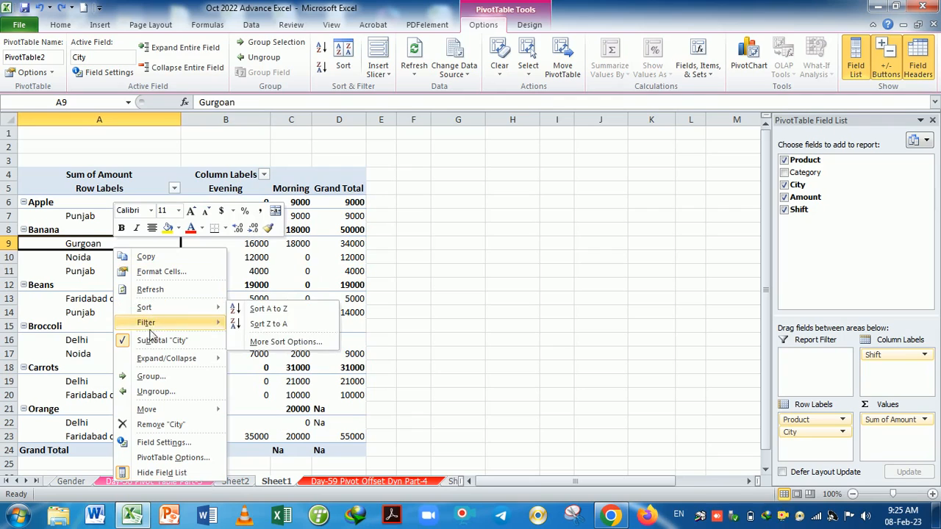
{"action": "mouse_move", "coordinate": [171, 416]}
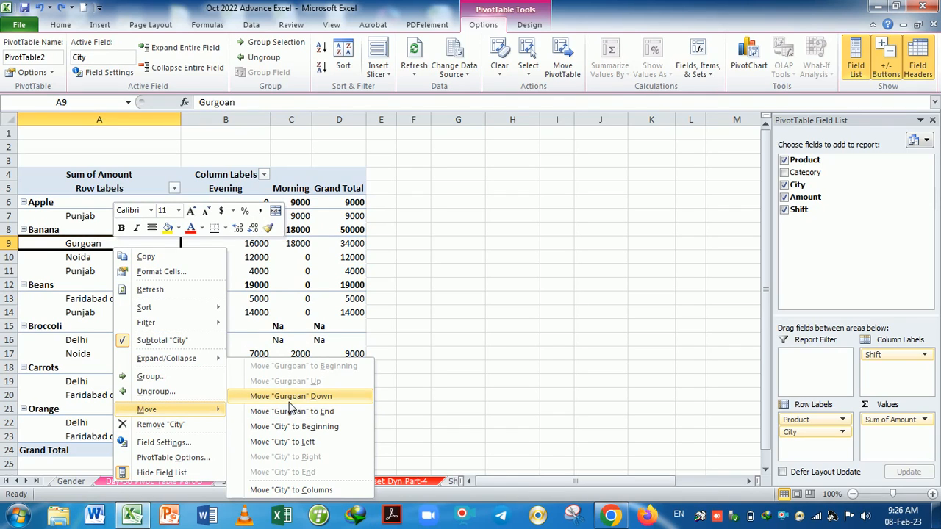
{"action": "left_click", "coordinate": [291, 397]}
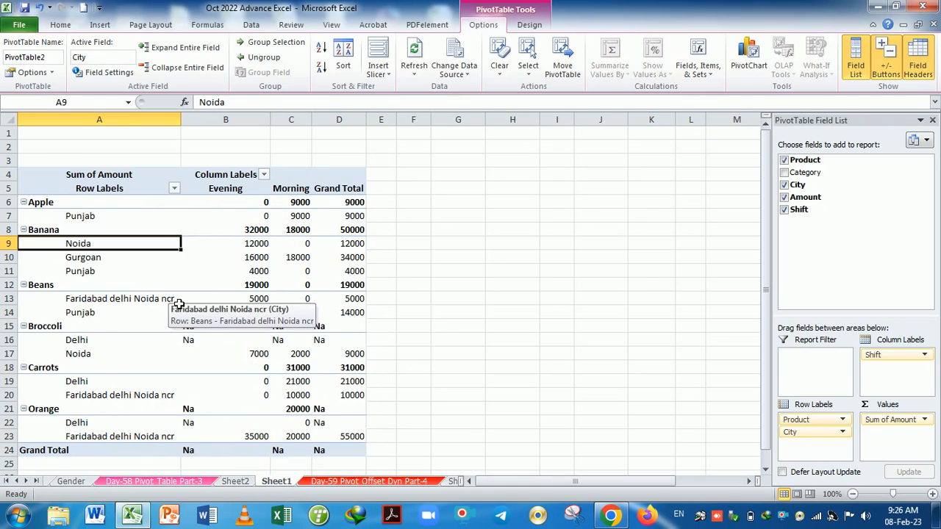
{"action": "scroll", "coordinate": [178, 304], "scroll_direction": "down", "scroll_amount": 1}
{"action": "scroll", "coordinate": [161, 332], "scroll_direction": "up", "scroll_amount": 1}
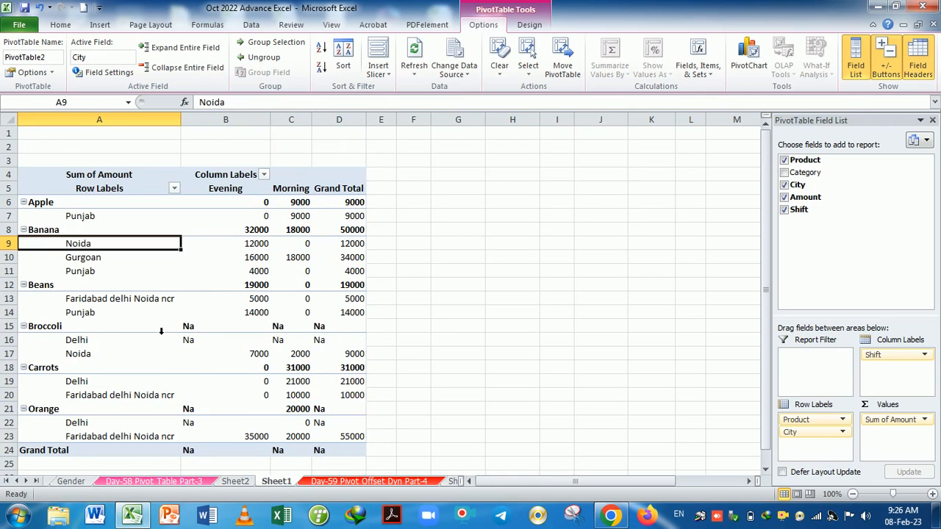
{"action": "scroll", "coordinate": [161, 306], "scroll_direction": "down", "scroll_amount": 1}
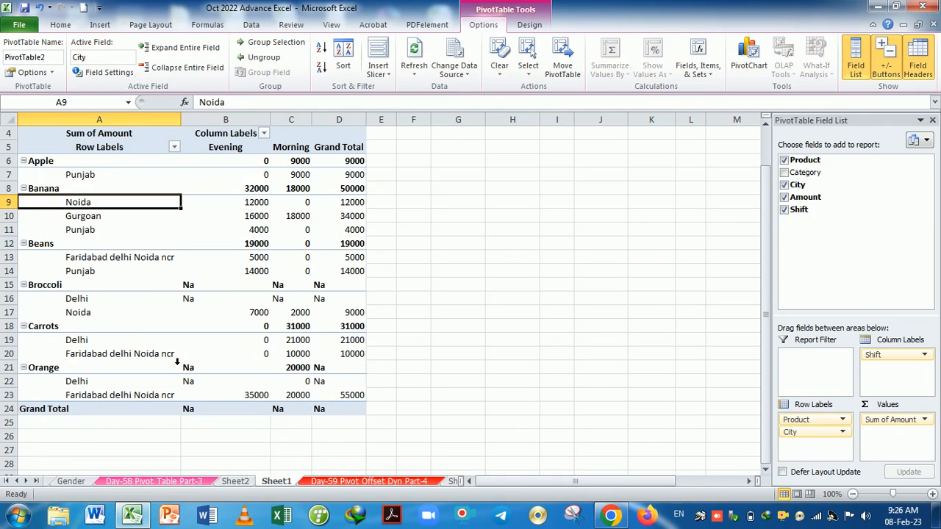
{"action": "scroll", "coordinate": [176, 361], "scroll_direction": "up", "scroll_amount": 1}
{"action": "key", "text": "ctrl+z"}
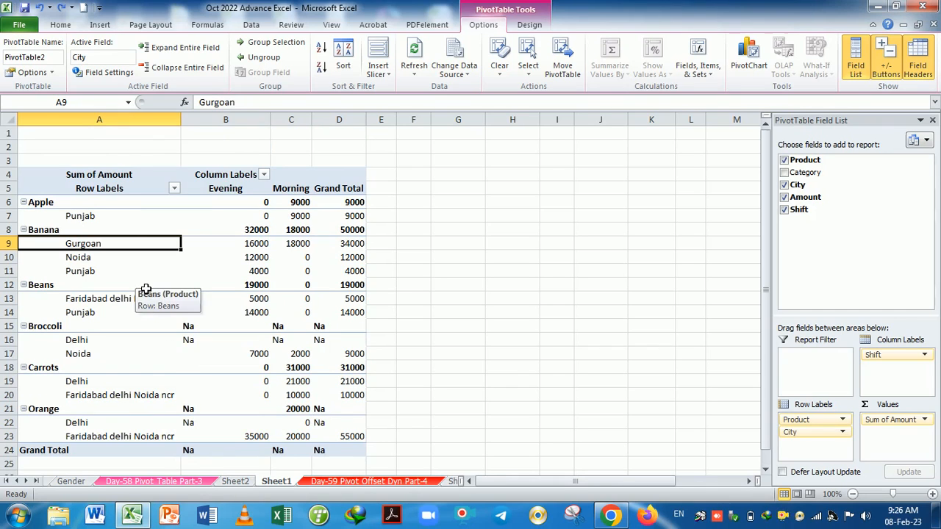
Step: Sort the City row labels of the pivot table from A to Z
{"action": "right_click", "coordinate": [122, 244]}
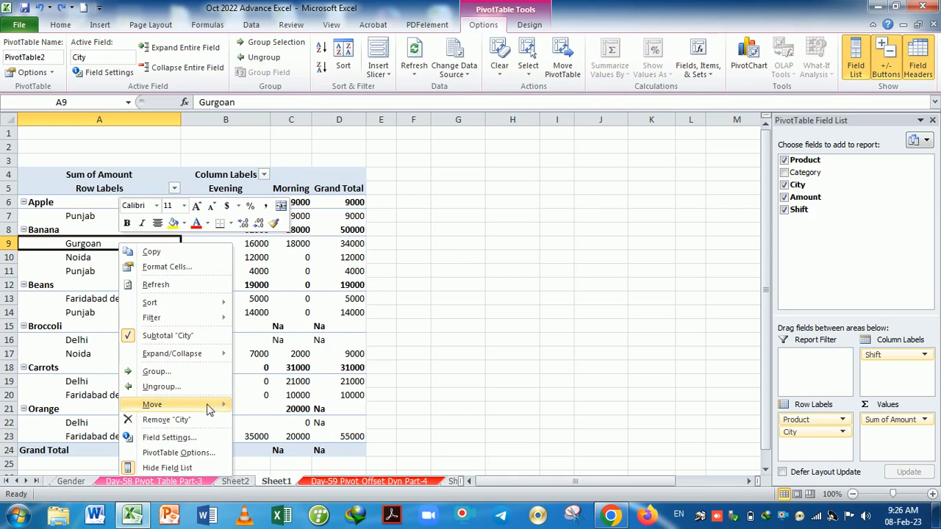
{"action": "mouse_move", "coordinate": [209, 408]}
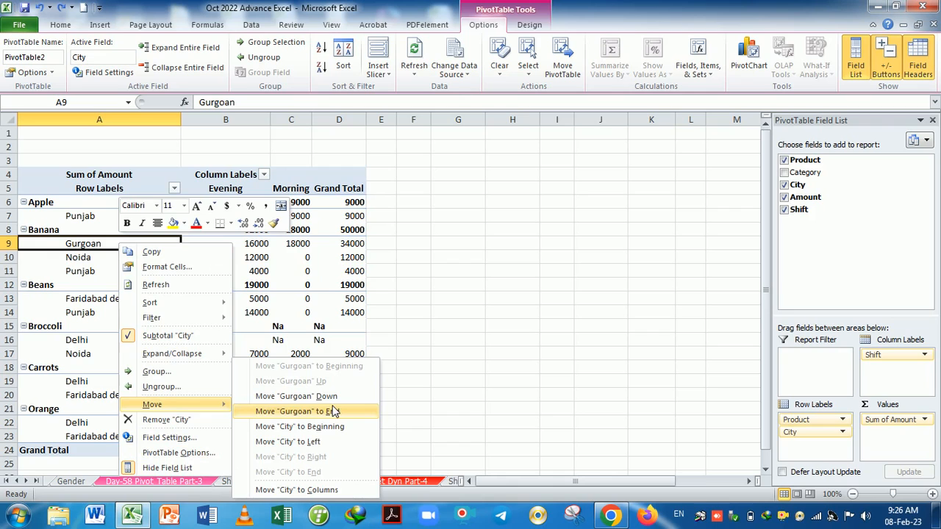
{"action": "mouse_move", "coordinate": [183, 304]}
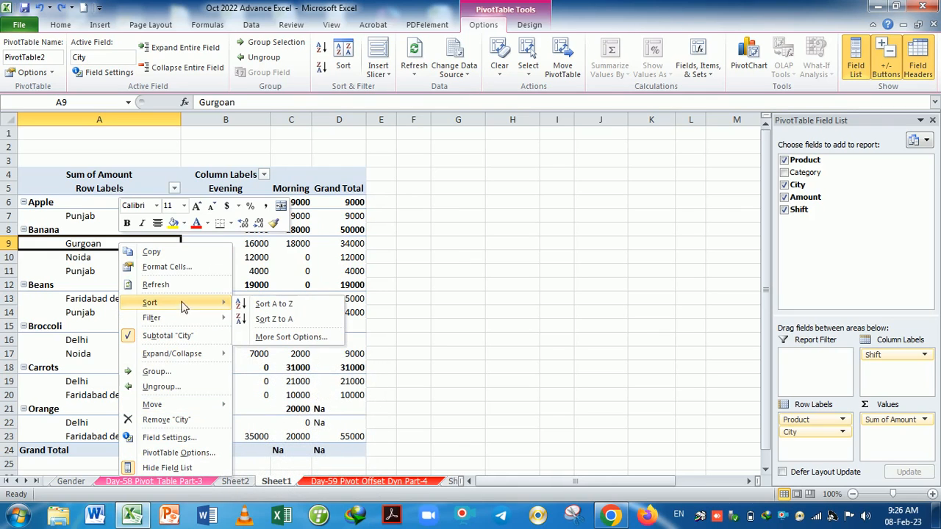
{"action": "left_click", "coordinate": [272, 309]}
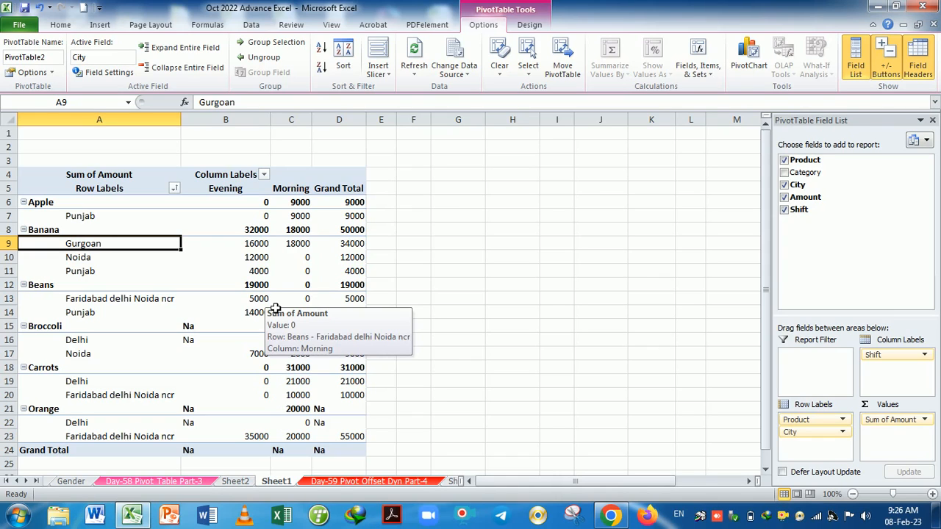
{"action": "left_click", "coordinate": [187, 287]}
{"action": "left_click", "coordinate": [180, 262]}
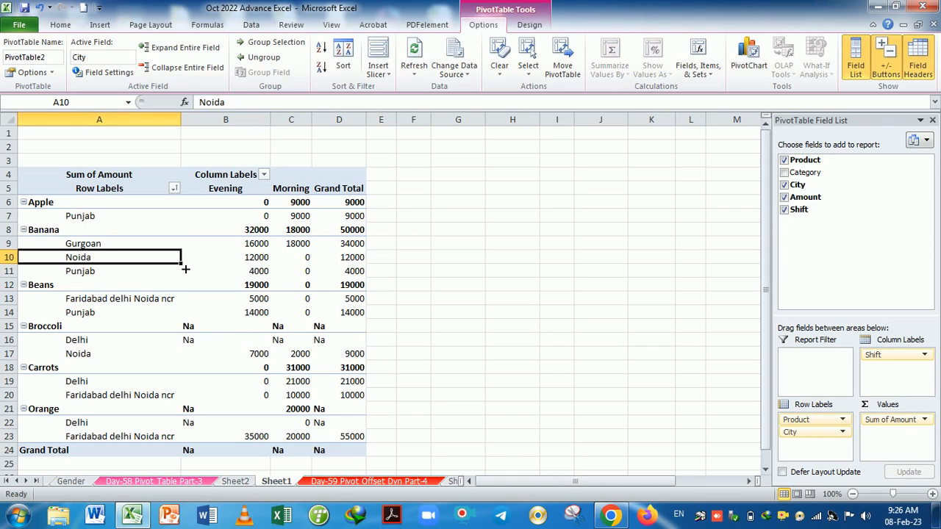
{"action": "left_click", "coordinate": [203, 270]}
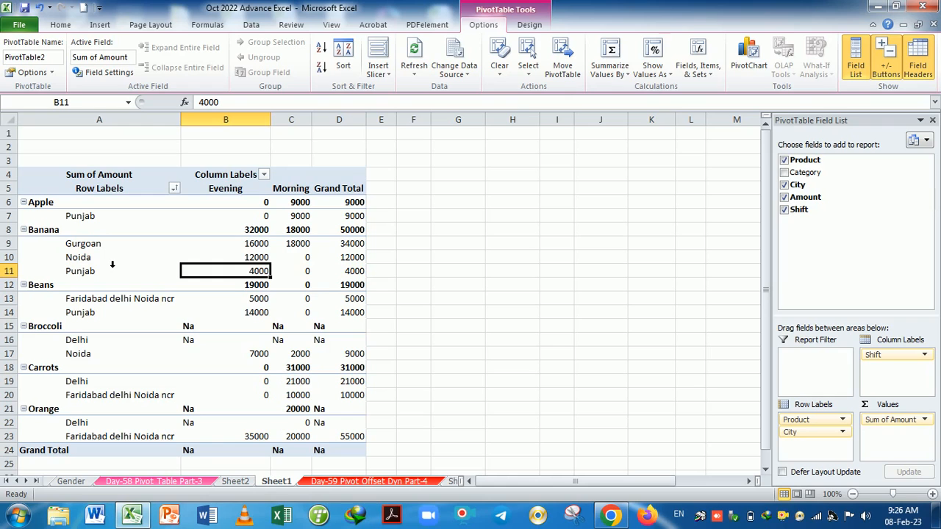
Step: Examine the expand/collapse buttons setting in the pivot table's display options without changing anything
{"action": "left_click", "coordinate": [31, 72]}
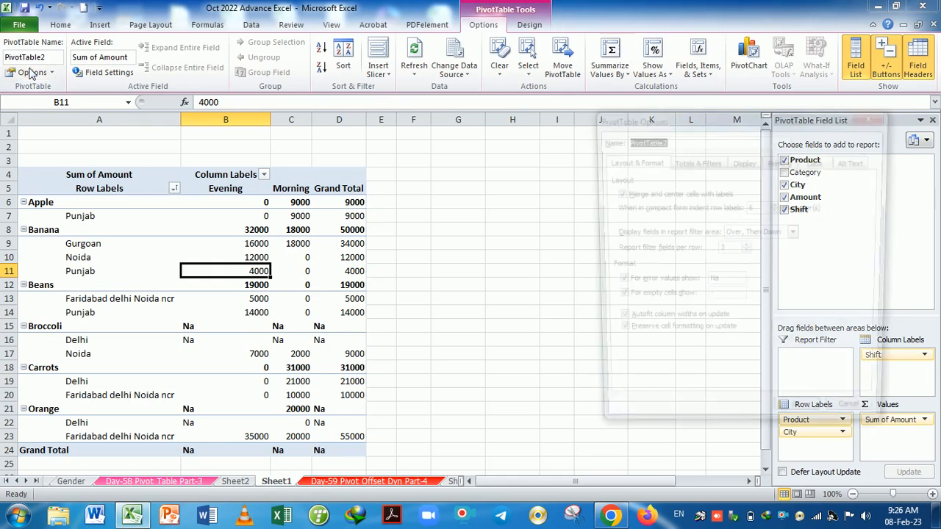
{"action": "left_click", "coordinate": [694, 160]}
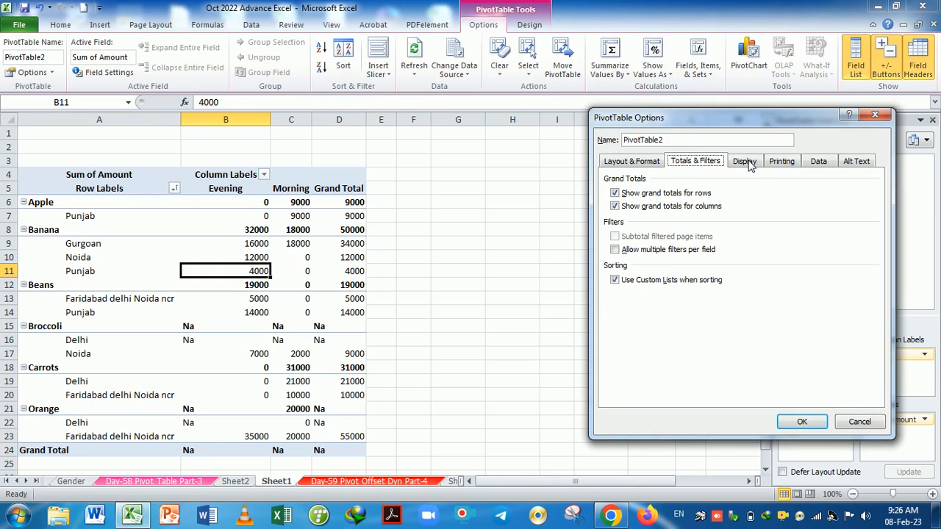
{"action": "left_click", "coordinate": [747, 163]}
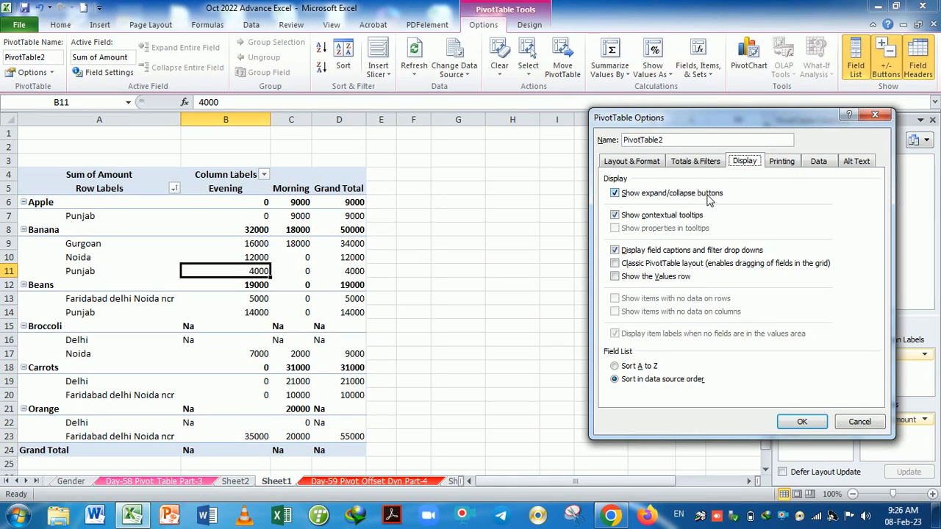
{"action": "left_click", "coordinate": [856, 423]}
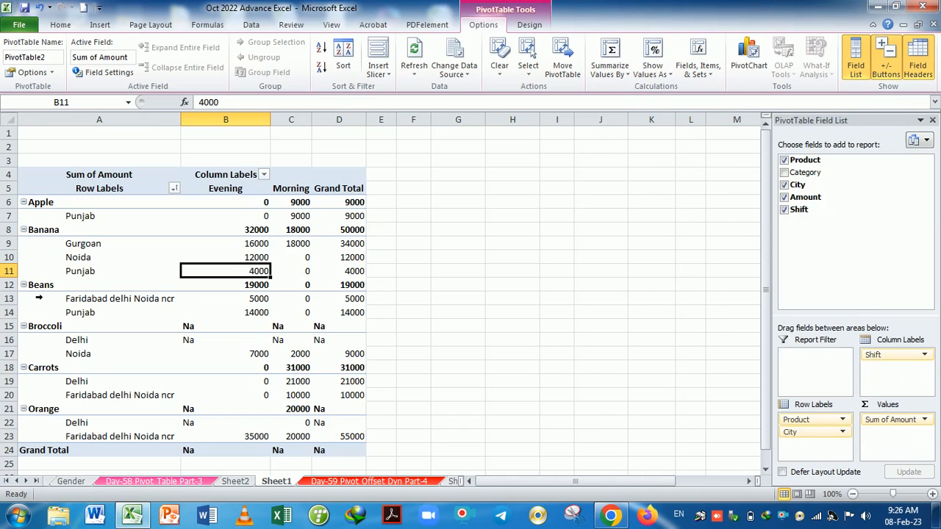
Step: Collapse the Beans group in the row labels and expand it again
{"action": "left_click", "coordinate": [23, 285]}
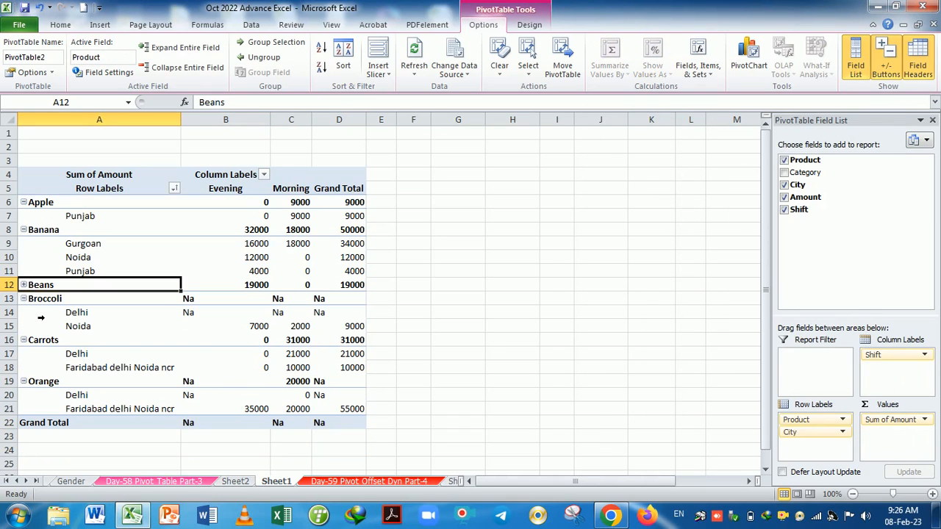
{"action": "left_click", "coordinate": [36, 309]}
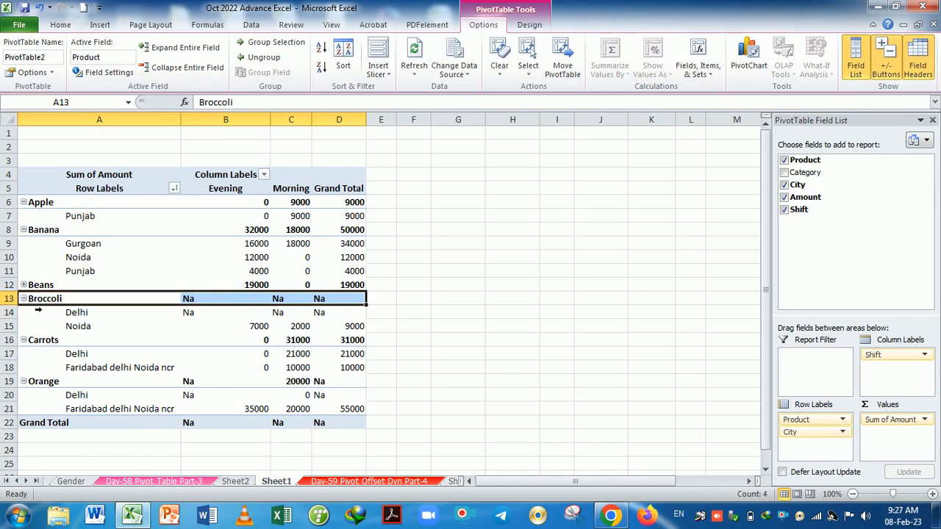
{"action": "left_click", "coordinate": [23, 285]}
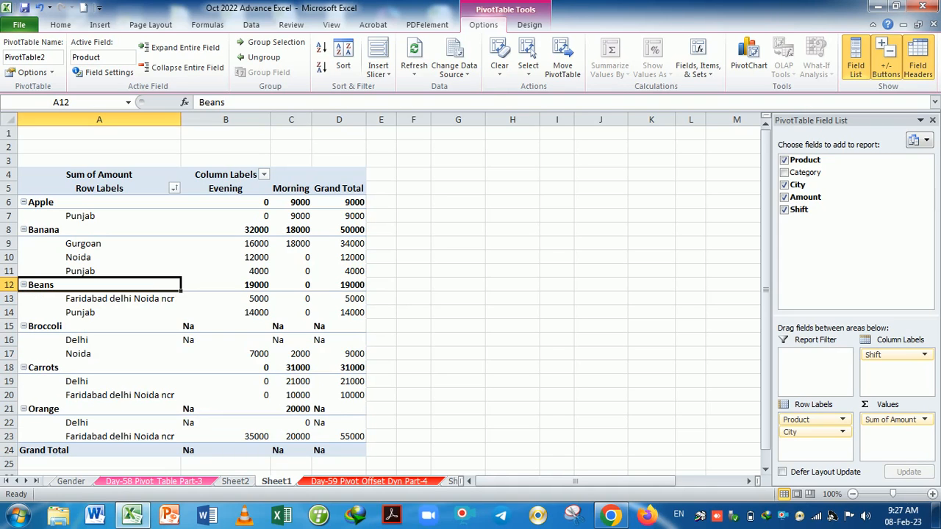
Step: Try hiding the expand/collapse buttons in the pivot table's display options, and undo the change
{"action": "left_click", "coordinate": [29, 72]}
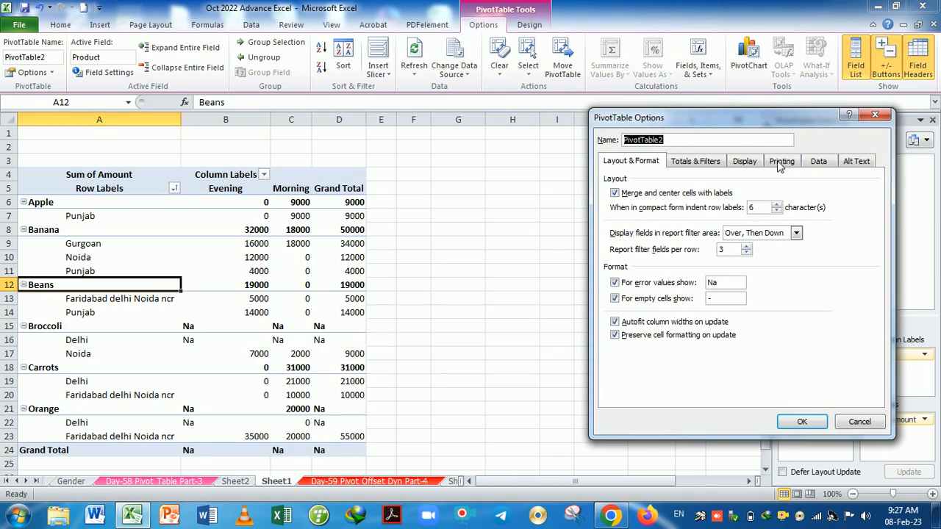
{"action": "left_click", "coordinate": [755, 166]}
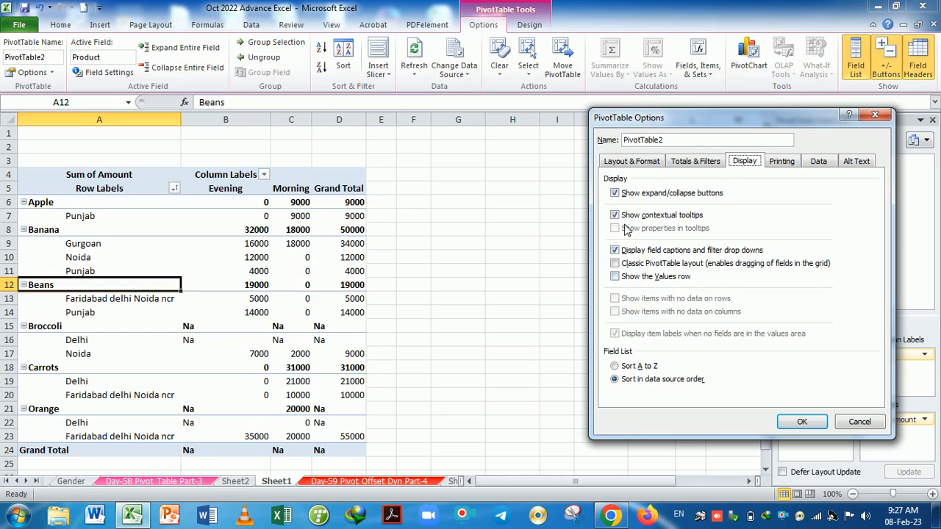
{"action": "left_click", "coordinate": [621, 192]}
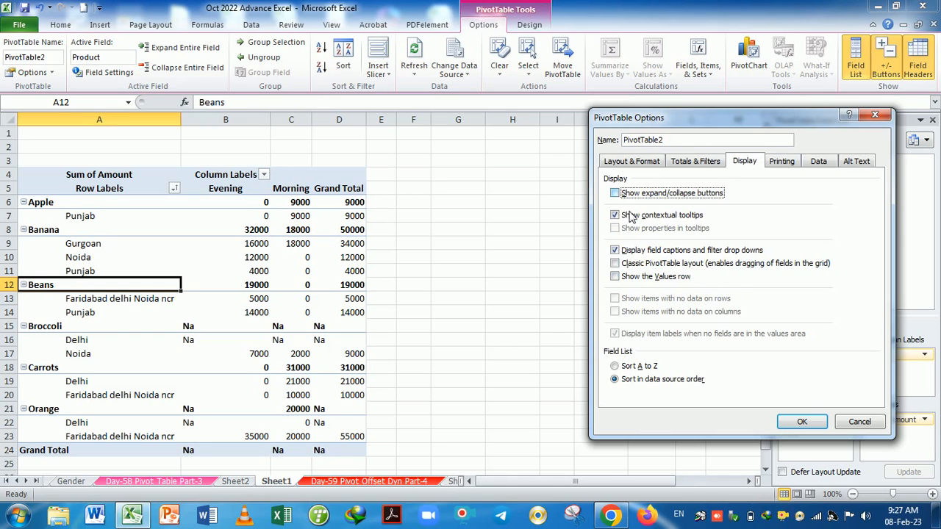
{"action": "left_click", "coordinate": [802, 422]}
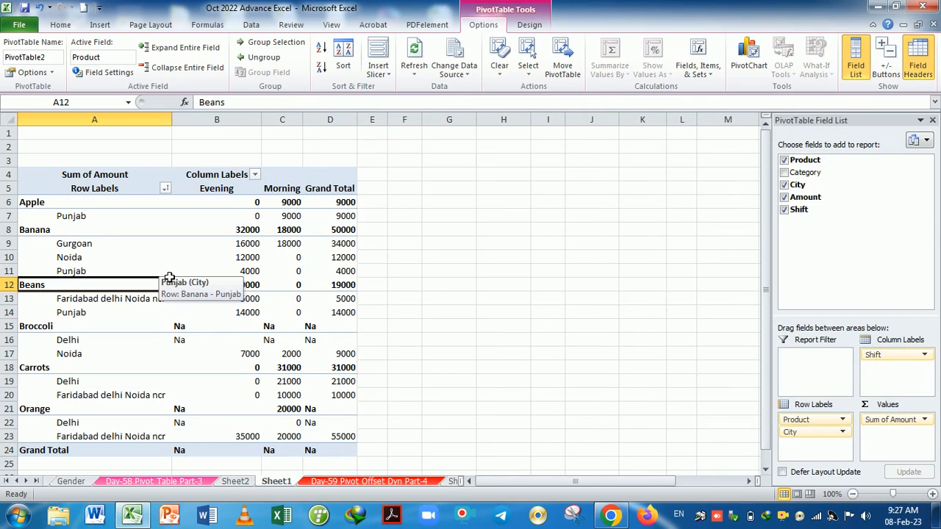
{"action": "key", "text": "ctrl+z"}
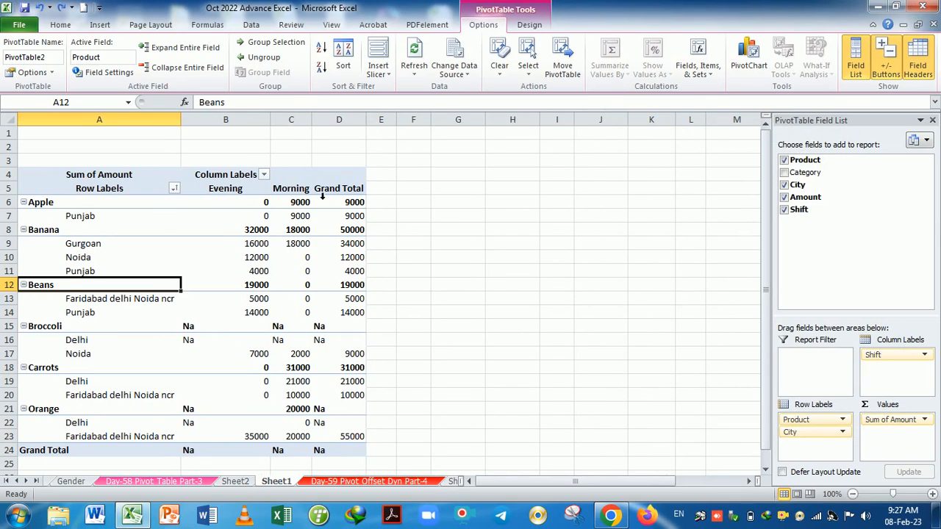
Step: Try turning off contextual tooltips in the pivot table's display options, check the row labels and value cells, and undo the change
{"action": "left_click", "coordinate": [28, 72]}
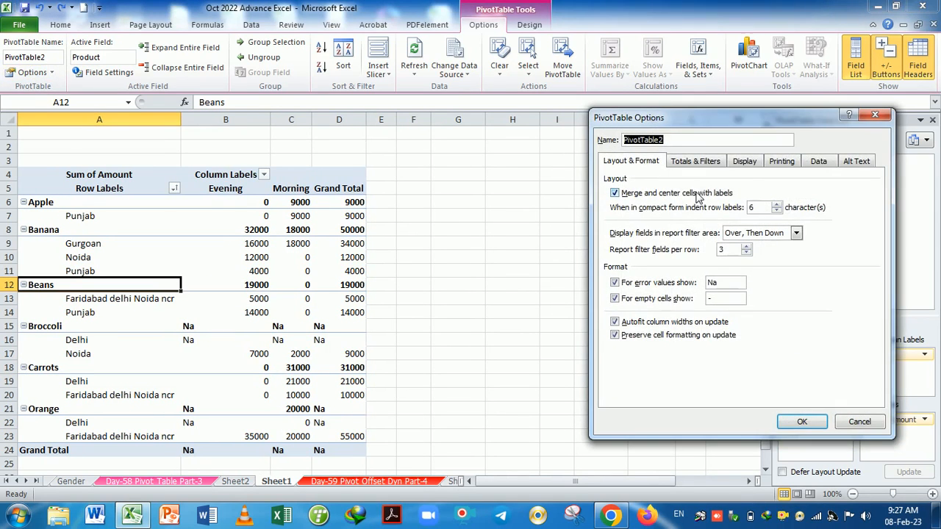
{"action": "left_click", "coordinate": [740, 162]}
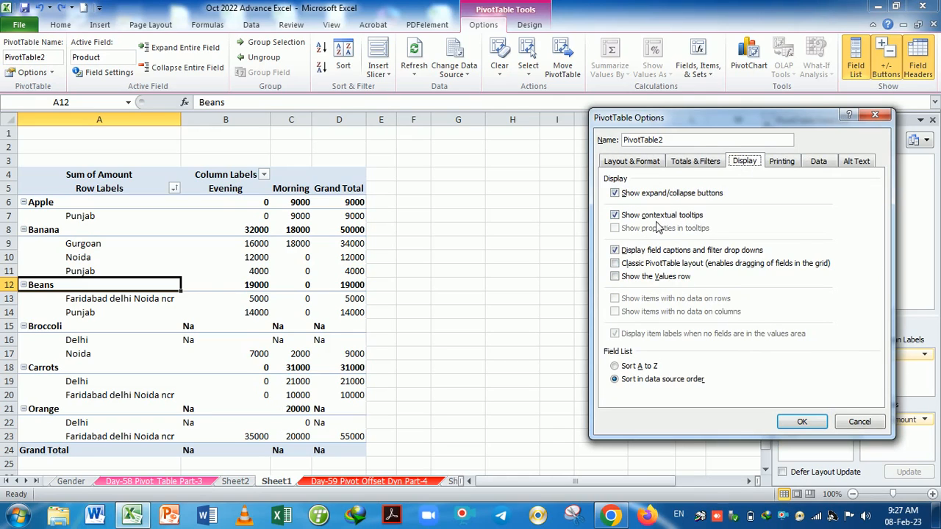
{"action": "left_click", "coordinate": [615, 215]}
{"action": "left_click", "coordinate": [806, 422]}
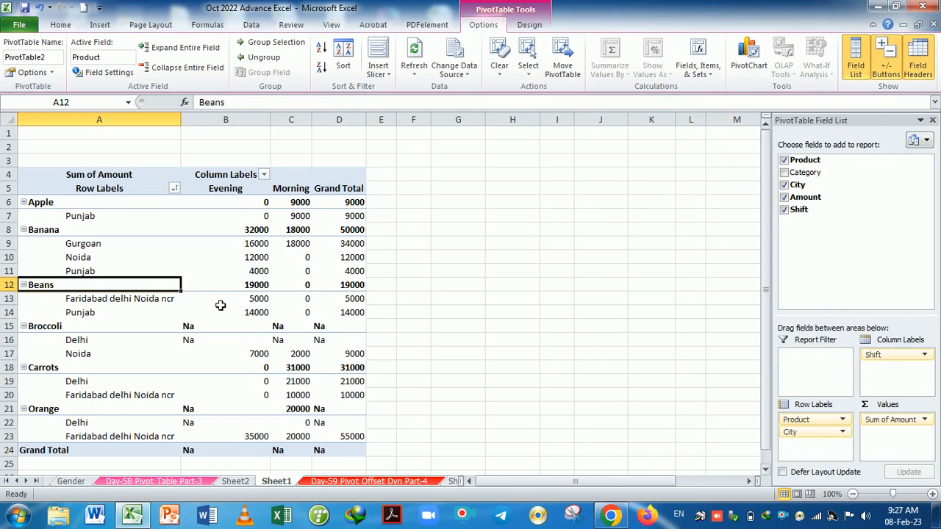
{"action": "left_click", "coordinate": [174, 190]}
{"action": "left_click", "coordinate": [220, 214]}
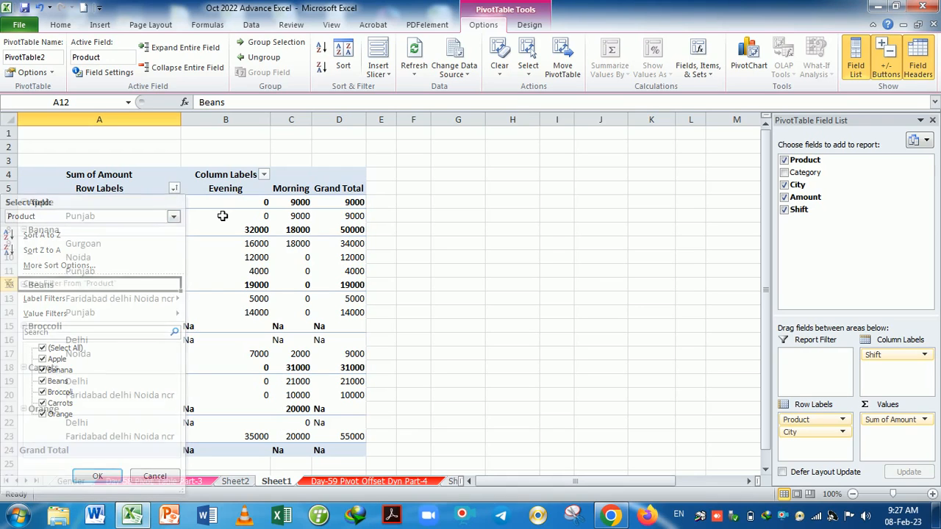
{"action": "left_click", "coordinate": [175, 190]}
{"action": "left_click", "coordinate": [199, 216]}
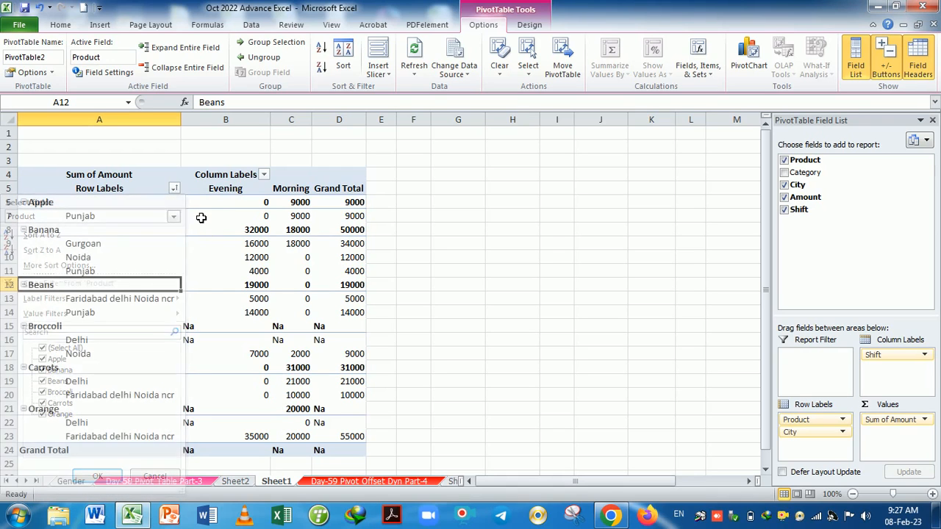
{"action": "left_click", "coordinate": [191, 262]}
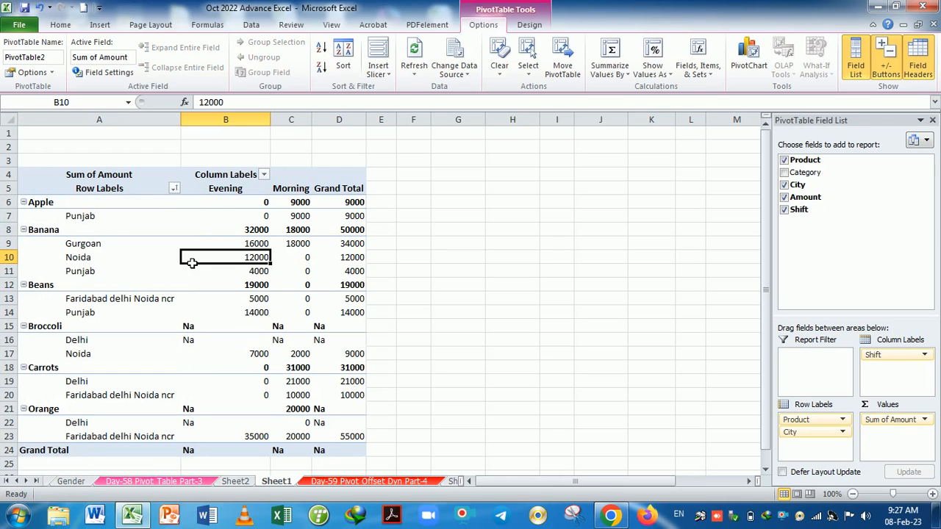
{"action": "key", "text": "ctrl+z"}
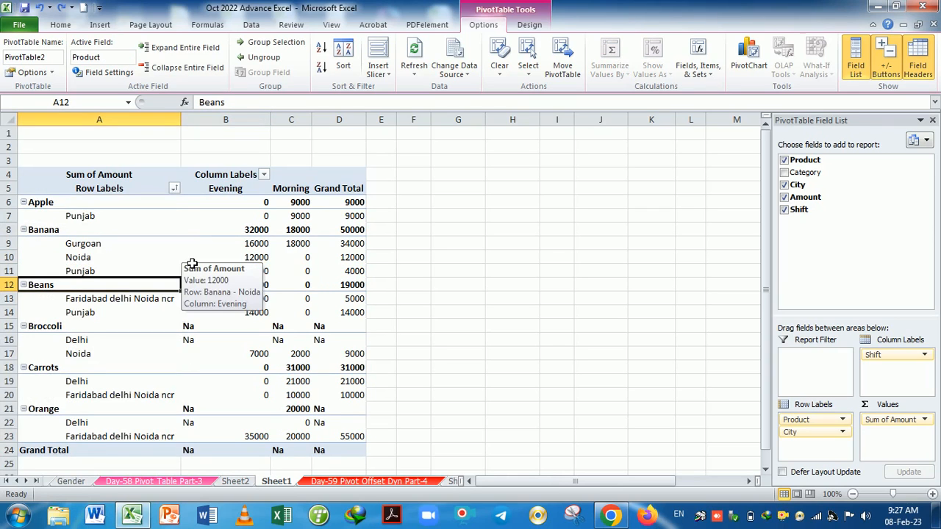
Step: Undo the last row label sort and check in the display options that contextual tooltips are turned on
{"action": "key", "text": "ctrl+z"}
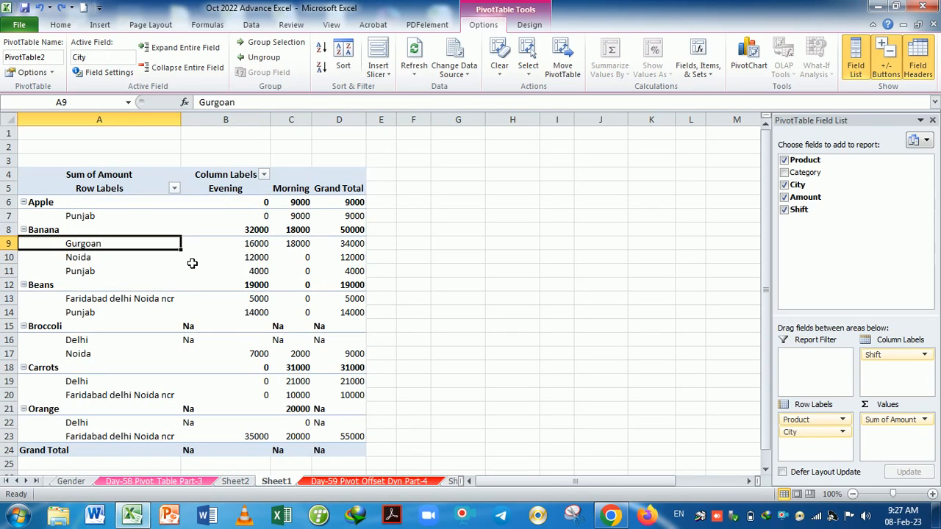
{"action": "left_click", "coordinate": [44, 73]}
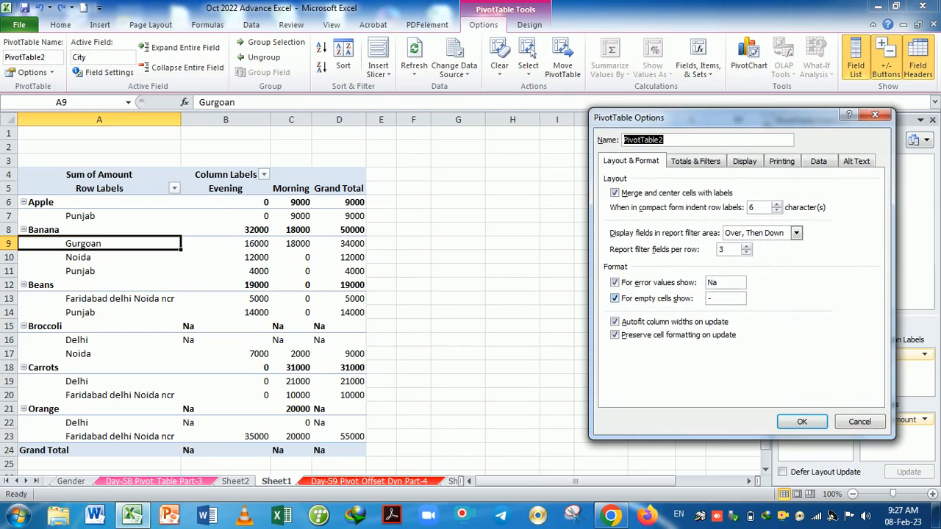
{"action": "left_click", "coordinate": [754, 163]}
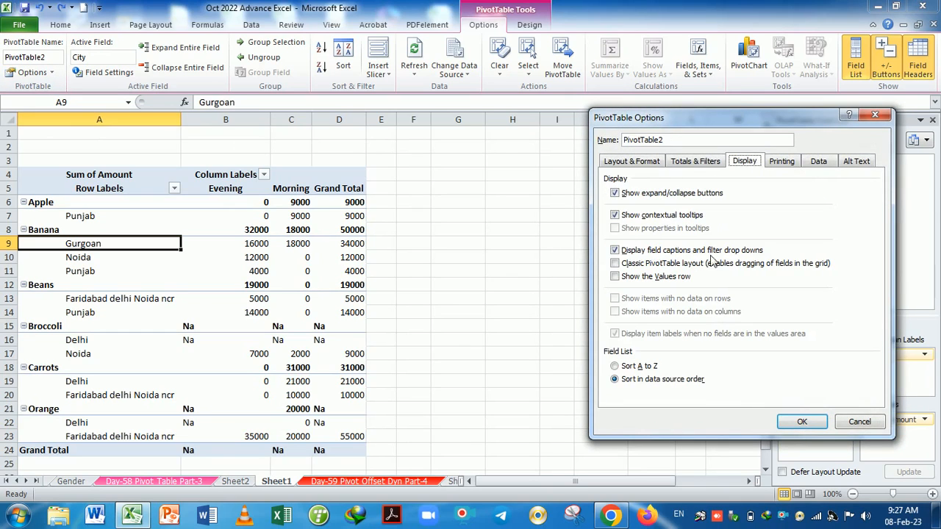
{"action": "left_click", "coordinate": [614, 215]}
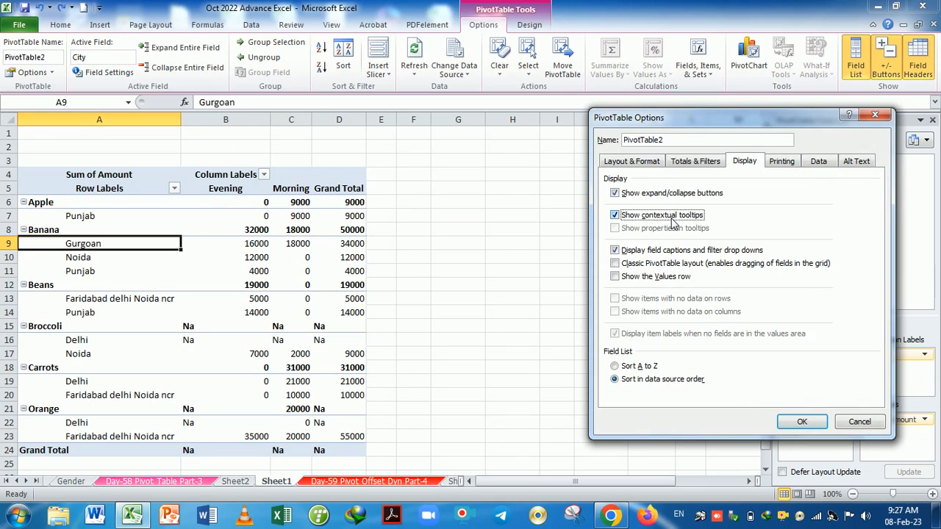
{"action": "left_click", "coordinate": [802, 422]}
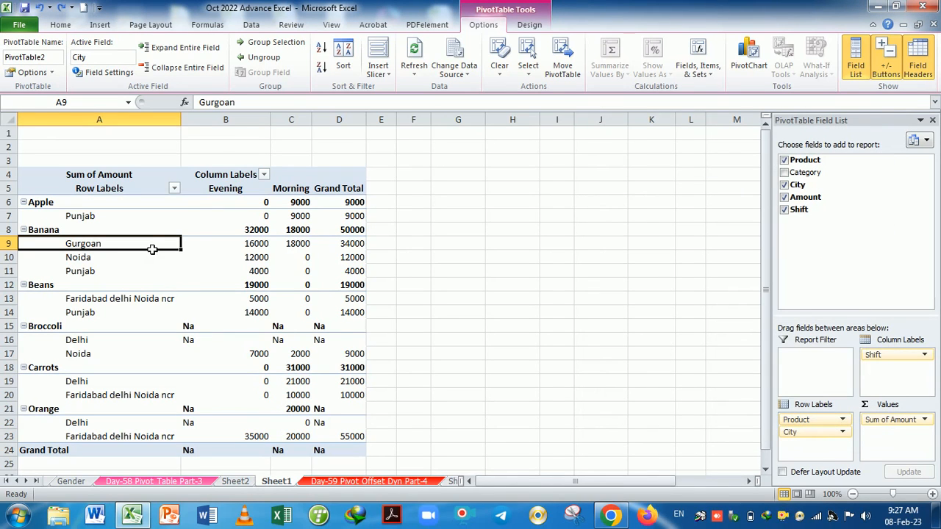
{"action": "left_click", "coordinate": [87, 266]}
{"action": "left_click", "coordinate": [221, 245]}
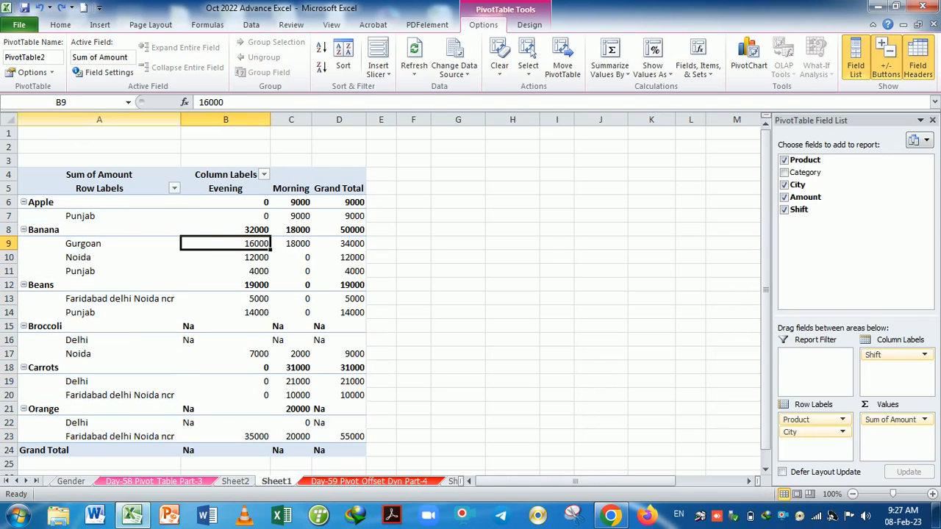
Step: Turn on the classic PivotTable layout that enables dragging of fields in the grid
{"action": "left_click", "coordinate": [29, 72]}
{"action": "left_click", "coordinate": [744, 161]}
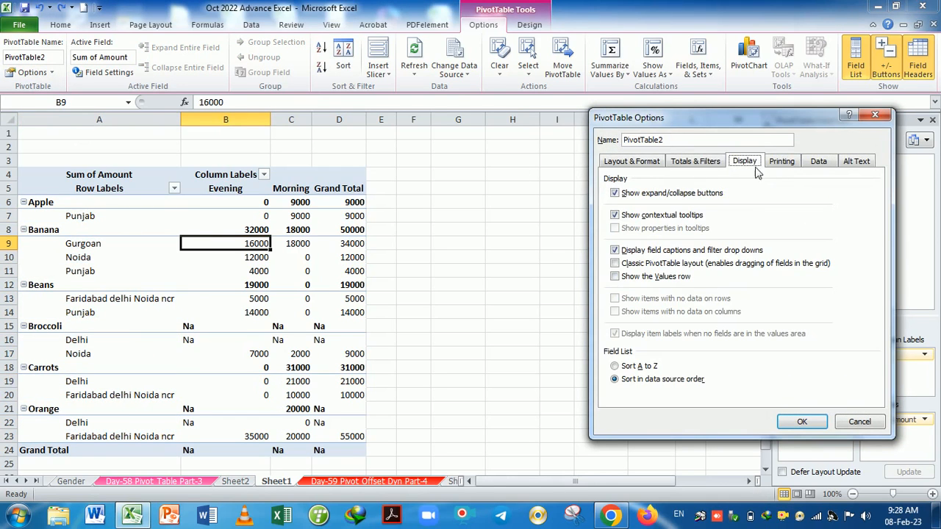
{"action": "left_click", "coordinate": [614, 263]}
{"action": "left_click", "coordinate": [801, 421]}
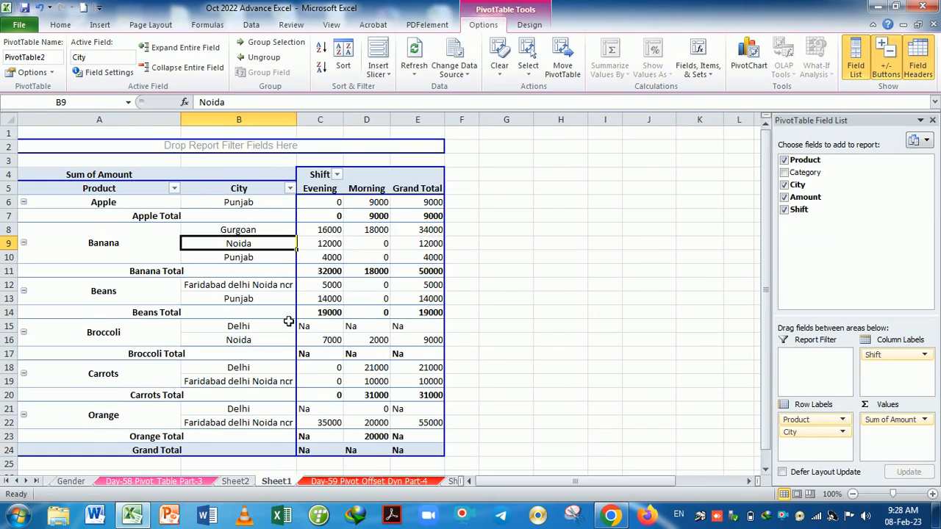
Step: Set the pivot table's field list to sort A to Z in the display options
{"action": "mouse_move", "coordinate": [406, 241]}
{"action": "left_click", "coordinate": [30, 72]}
{"action": "left_click", "coordinate": [757, 162]}
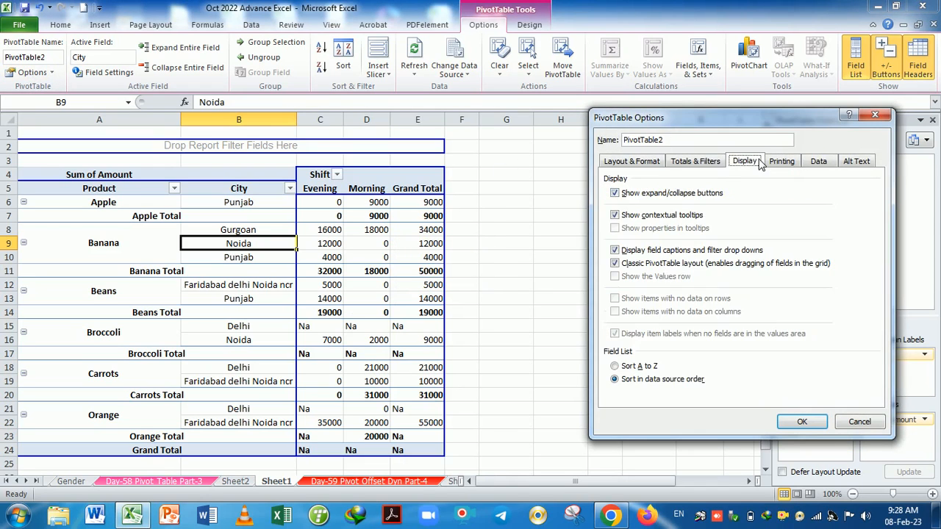
{"action": "left_click", "coordinate": [615, 366]}
{"action": "left_click", "coordinate": [801, 421]}
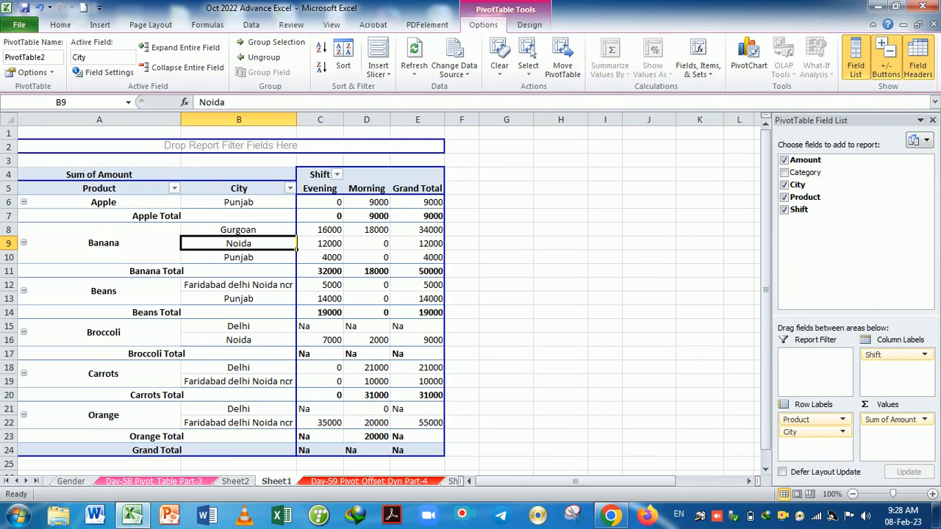
Step: Examine the pivot table's printing options without changing them
{"action": "left_click", "coordinate": [29, 72]}
{"action": "left_click", "coordinate": [790, 164]}
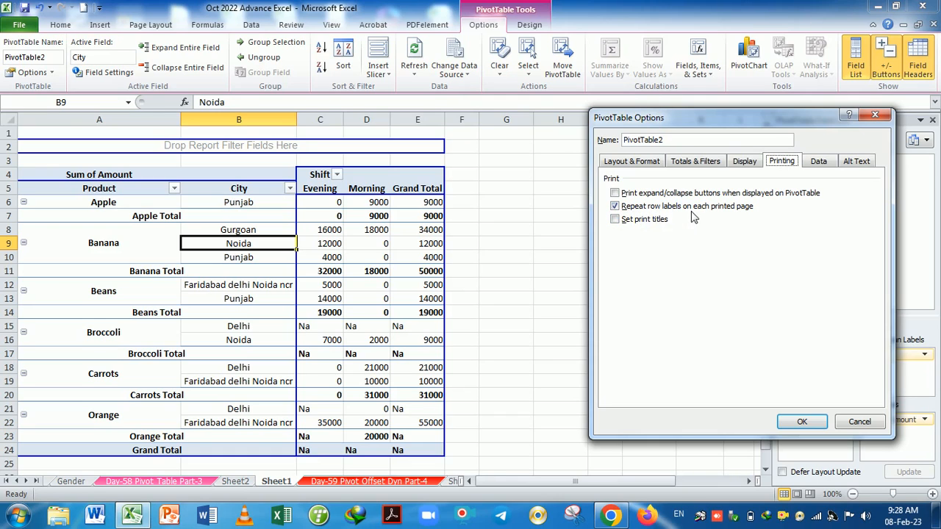
{"action": "left_click", "coordinate": [811, 418]}
Step: Preview the pivot table sheet's printout at a larger zoom and return to the worksheet
{"action": "left_click", "coordinate": [558, 336]}
{"action": "key", "text": "ctrl+p"}
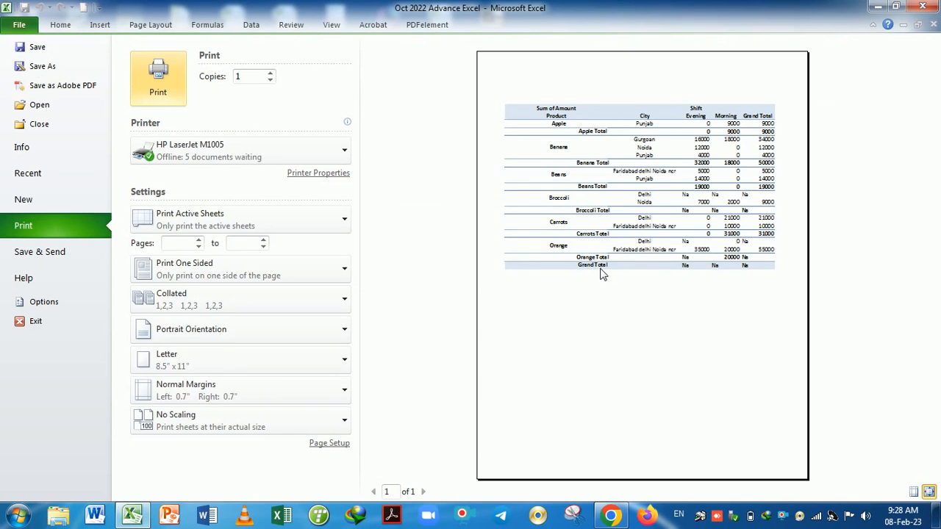
{"action": "left_click", "coordinate": [928, 492]}
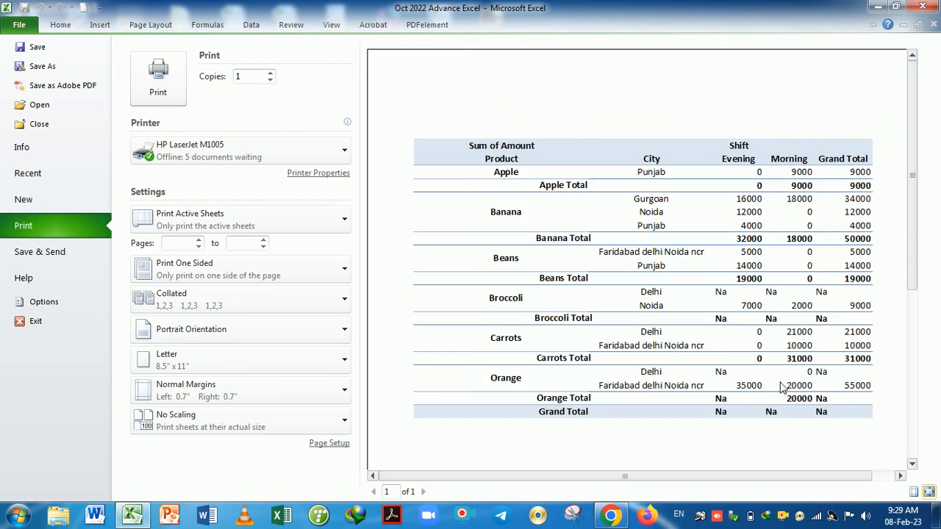
{"action": "key", "text": "Escape"}
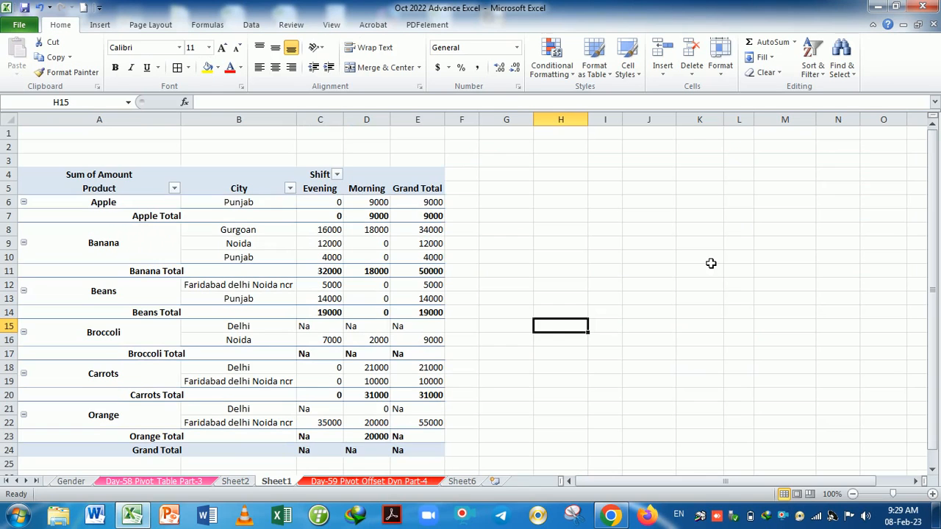
{"action": "scroll", "coordinate": [336, 269], "scroll_direction": "down", "scroll_amount": 2}
{"action": "scroll", "coordinate": [306, 313], "scroll_direction": "up", "scroll_amount": 2}
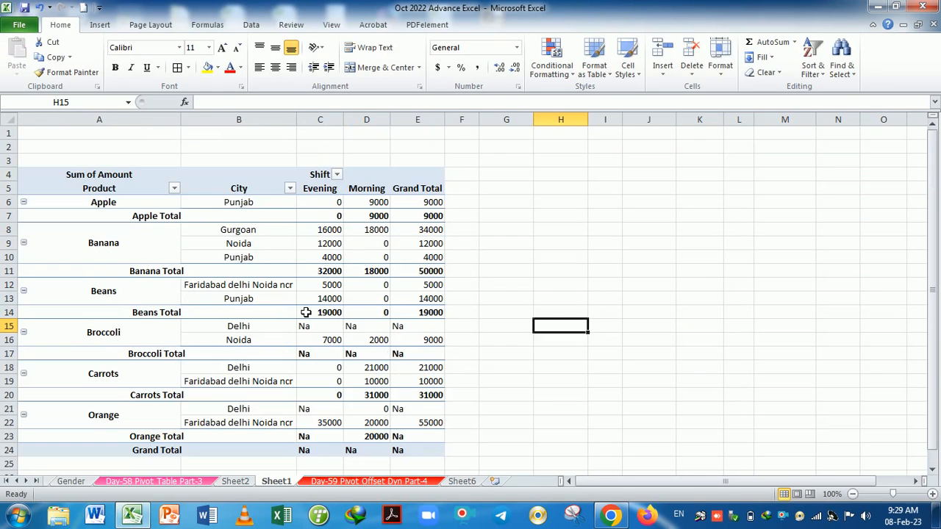
Step: Examine the pivot table's printing, data and alt text options, including the choices for items retained per field, without changing anything
{"action": "left_click", "coordinate": [242, 304]}
{"action": "left_click", "coordinate": [247, 286]}
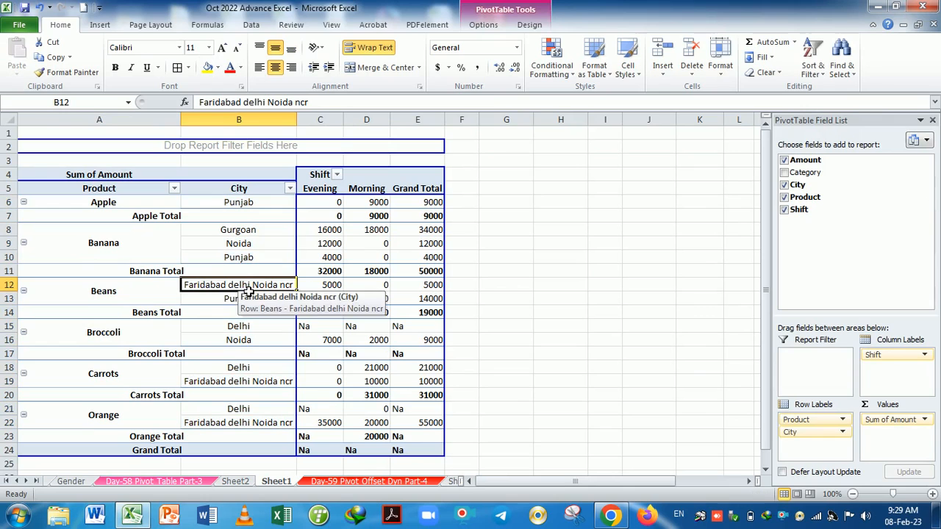
{"action": "left_click", "coordinate": [483, 25]}
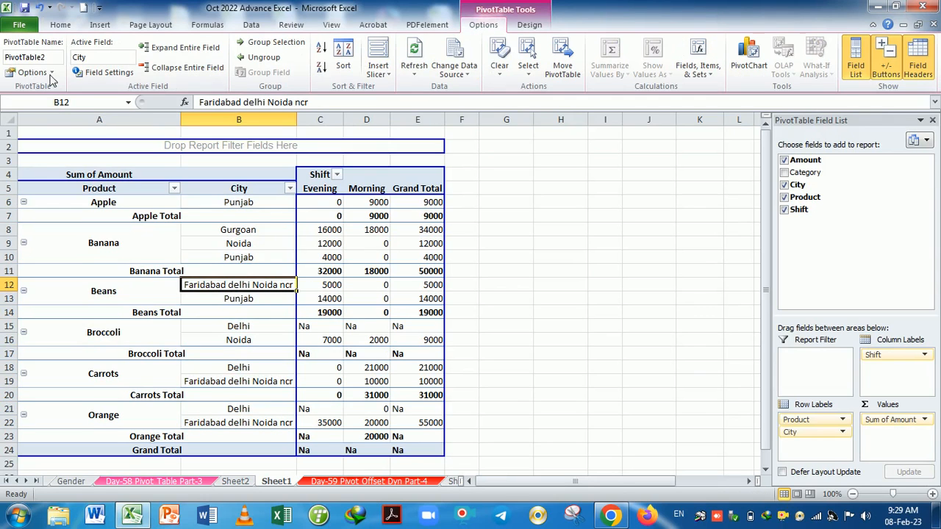
{"action": "left_click", "coordinate": [26, 72]}
{"action": "left_click", "coordinate": [792, 161]}
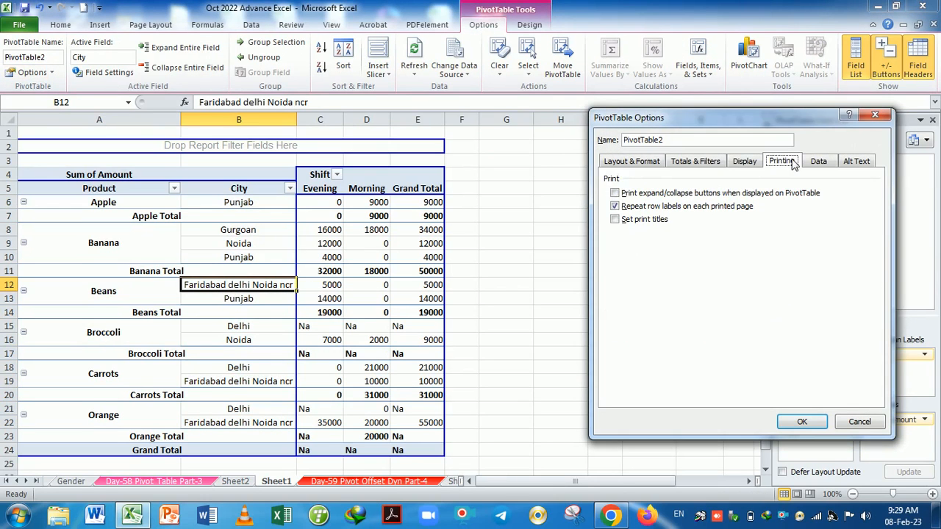
{"action": "left_click", "coordinate": [820, 166]}
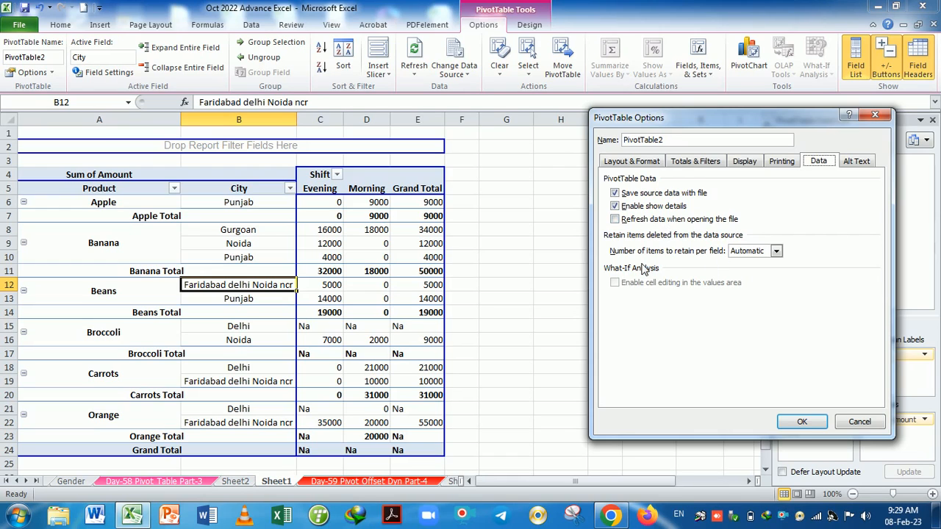
{"action": "left_click", "coordinate": [776, 252]}
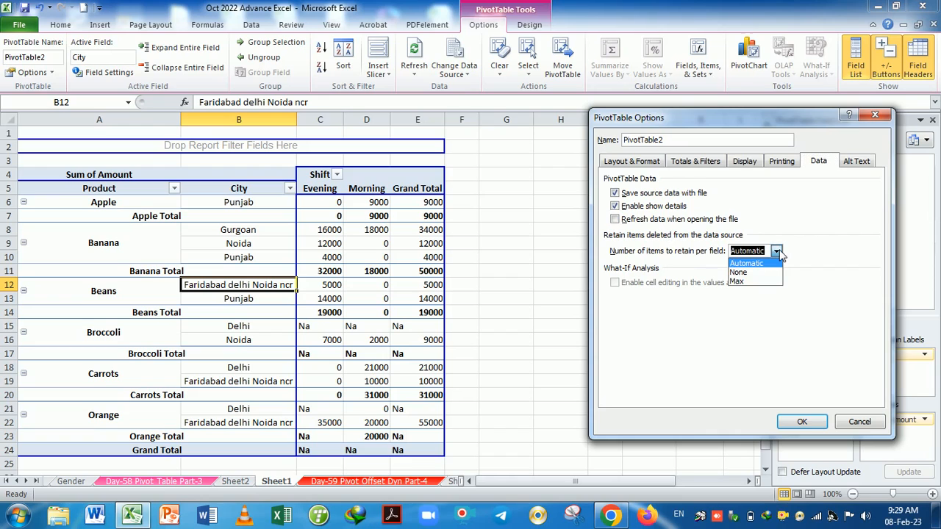
{"action": "left_click", "coordinate": [778, 252]}
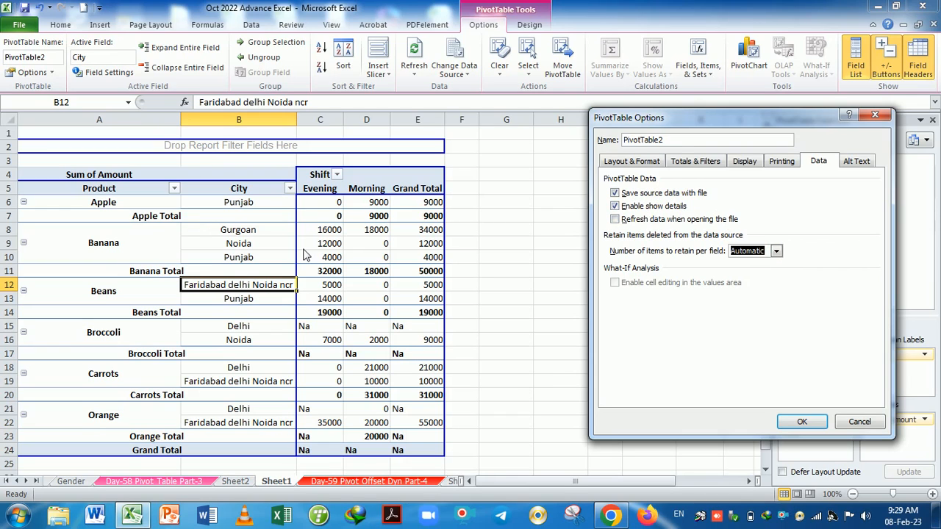
{"action": "left_click", "coordinate": [868, 163]}
{"action": "left_click", "coordinate": [859, 421]}
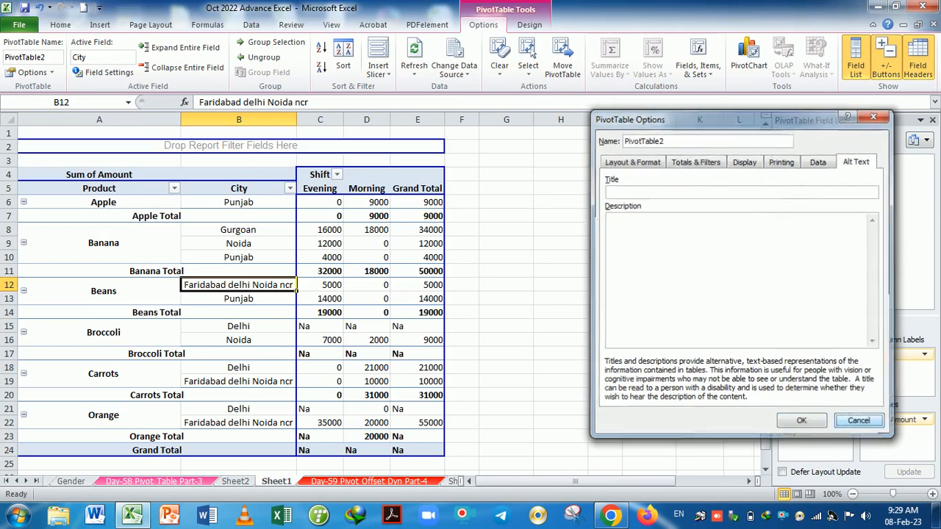
{"action": "left_click", "coordinate": [560, 312]}
{"action": "left_click", "coordinate": [286, 257]}
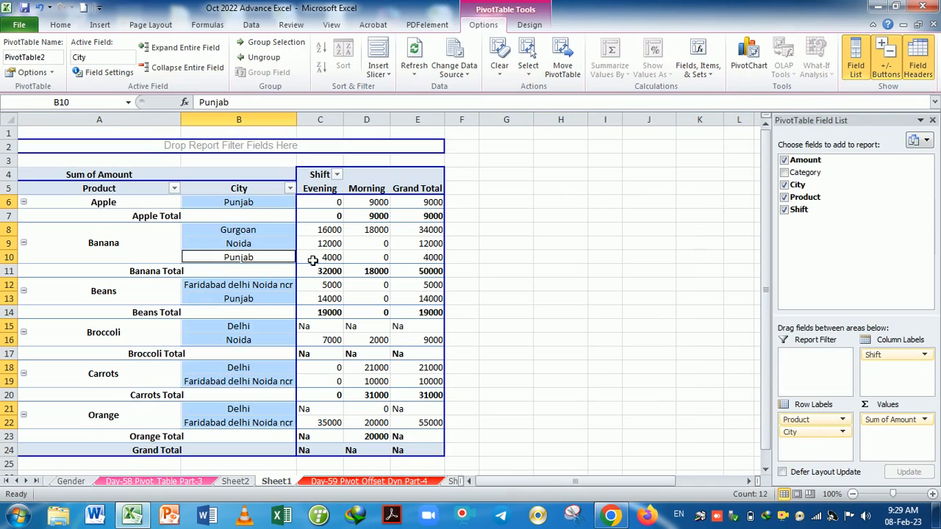
{"action": "left_click", "coordinate": [313, 260]}
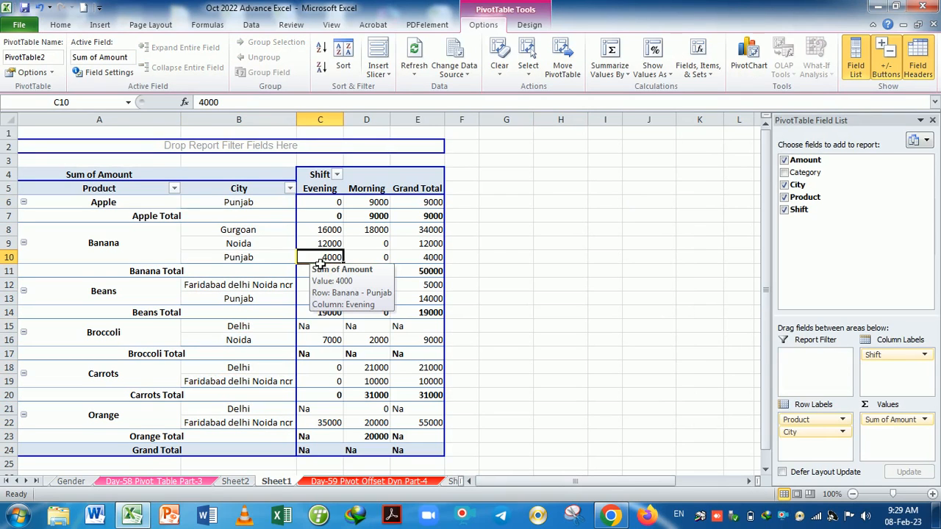
{"action": "left_click", "coordinate": [501, 259]}
{"action": "left_click", "coordinate": [320, 256]}
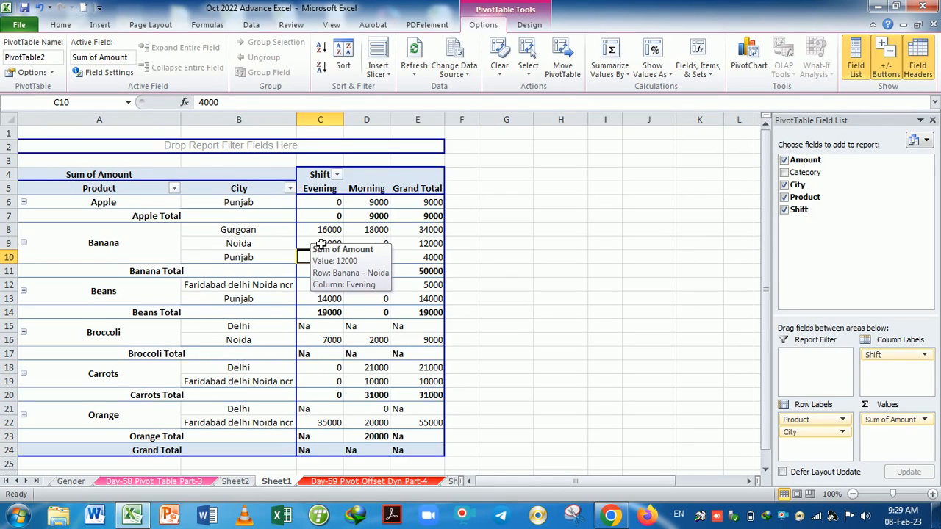
{"action": "left_click", "coordinate": [321, 244]}
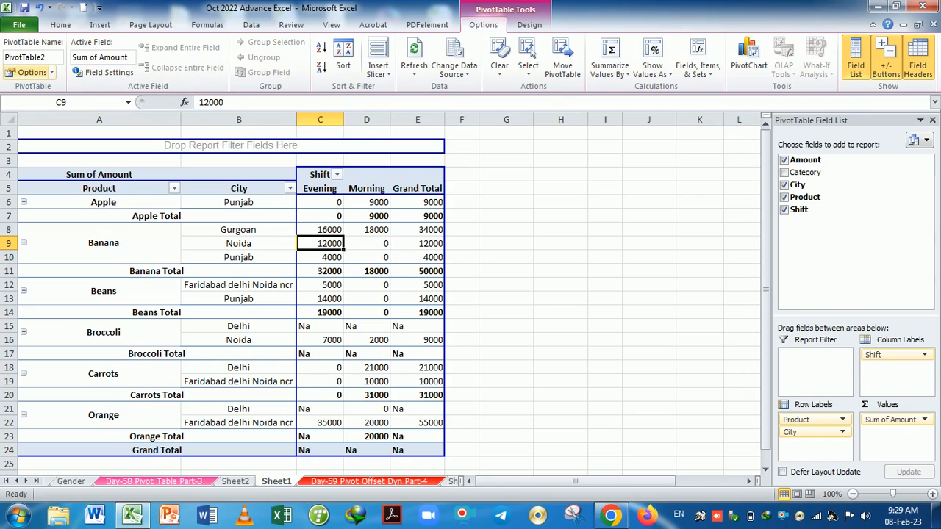
Step: Switch to the Day-58 Pivot Table Part-3 sheet and open the choices for inserting a PivotTable or PivotChart from its data
{"action": "left_click", "coordinate": [100, 25]}
{"action": "left_click", "coordinate": [245, 484]}
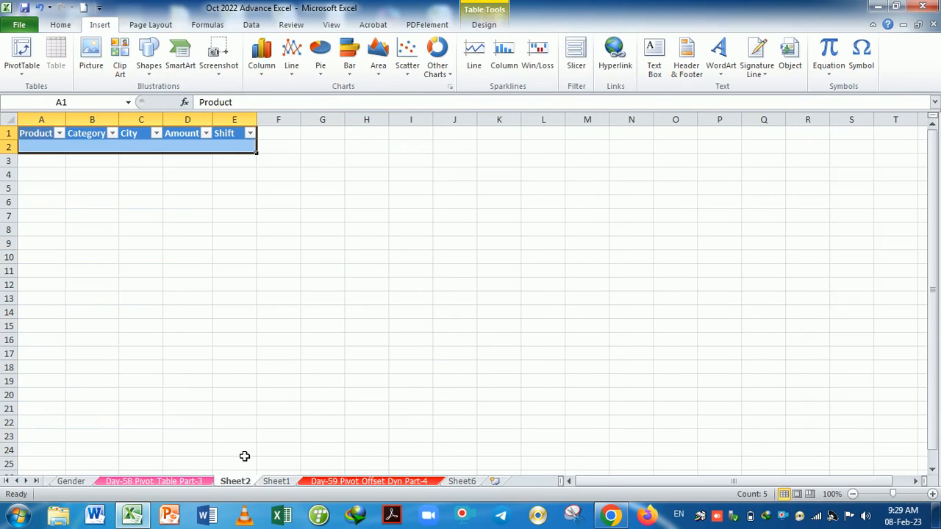
{"action": "left_click", "coordinate": [200, 482]}
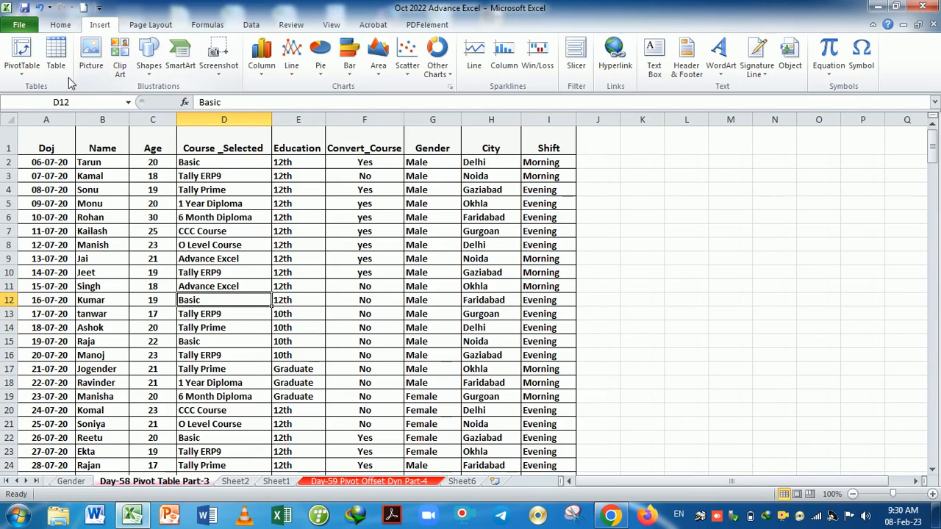
{"action": "left_click", "coordinate": [22, 67]}
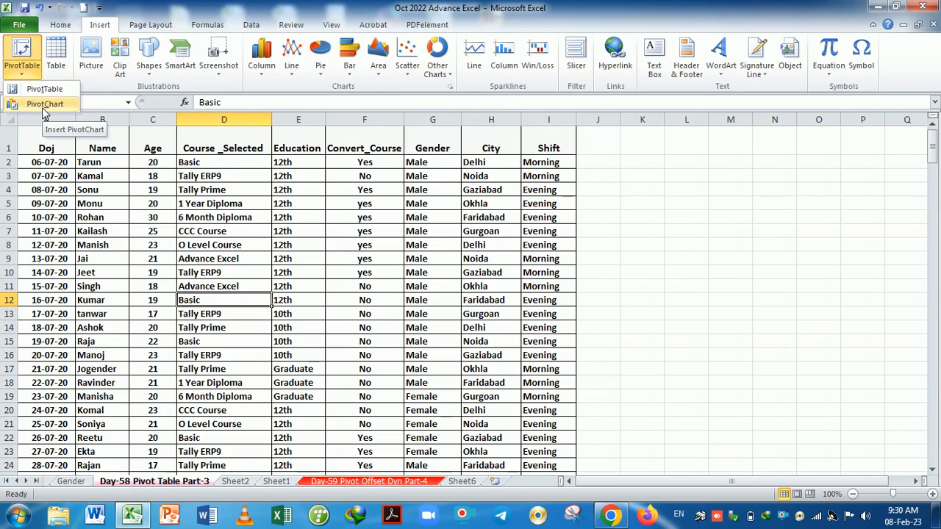